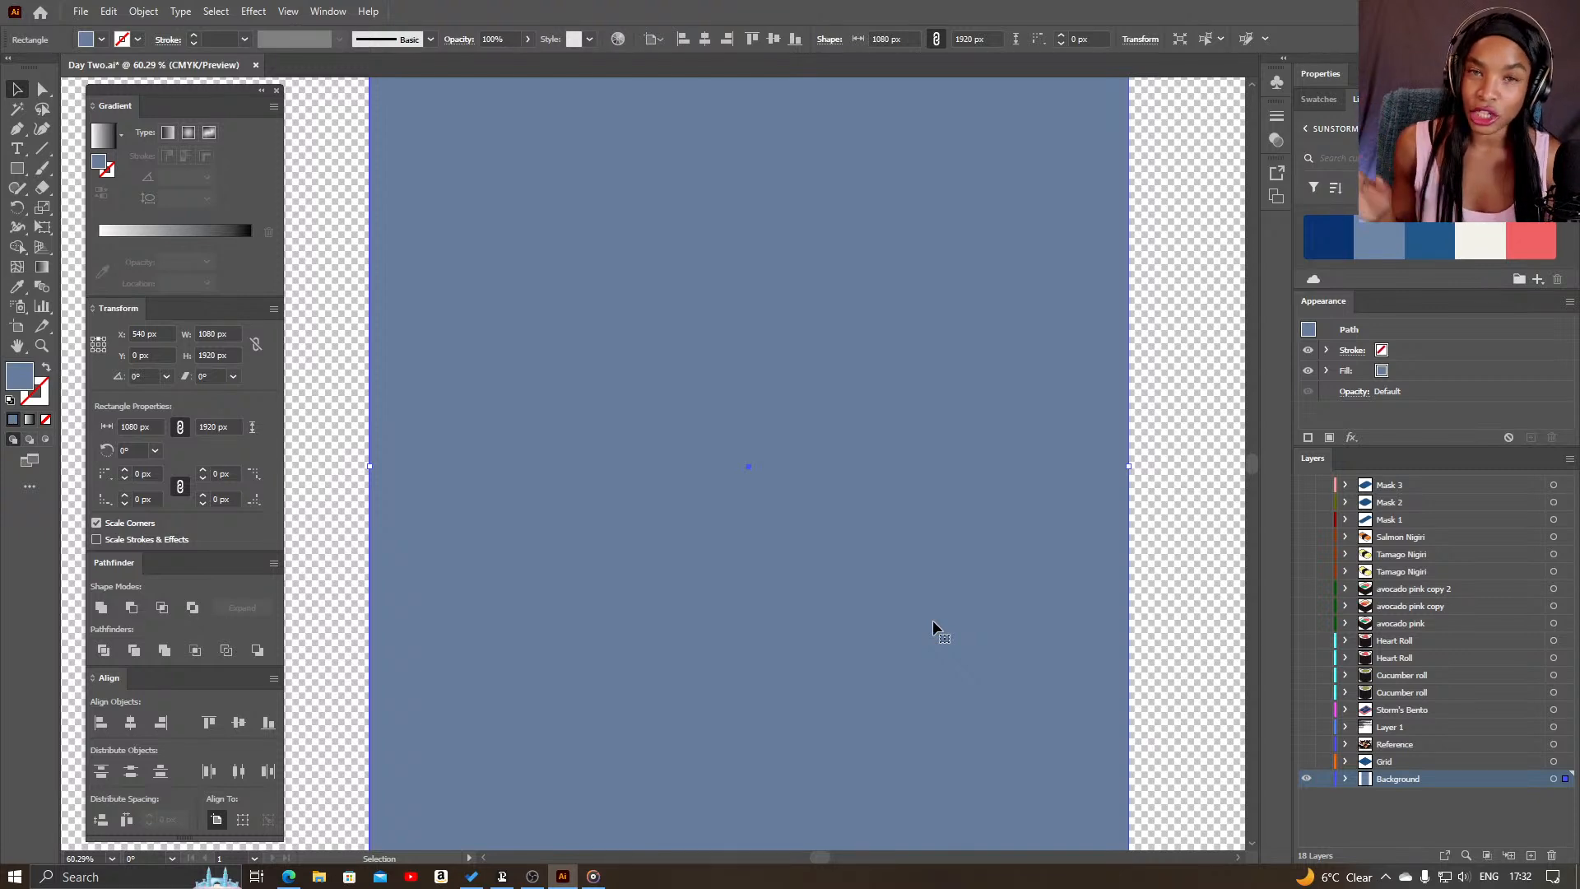
# - Start a rectangular grid on the artboard with a default width and height of 1000 px
pyautogui.press('z')
pyautogui.moveTo(840, 586); pyautogui.dragTo(649, 564)
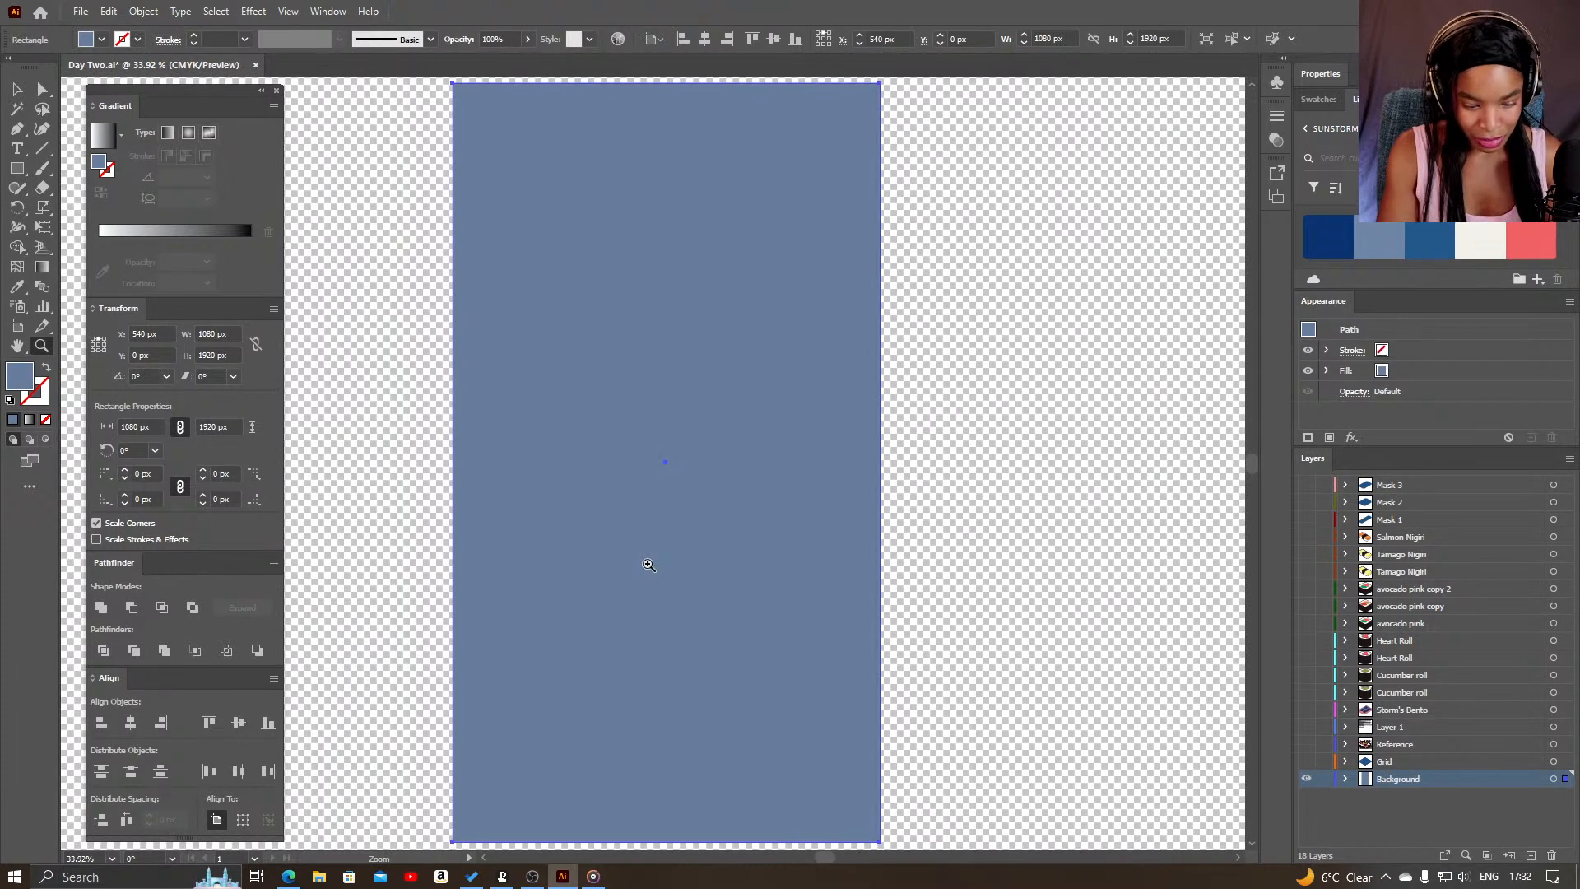
pyautogui.hotkey('alt', 'Tab')
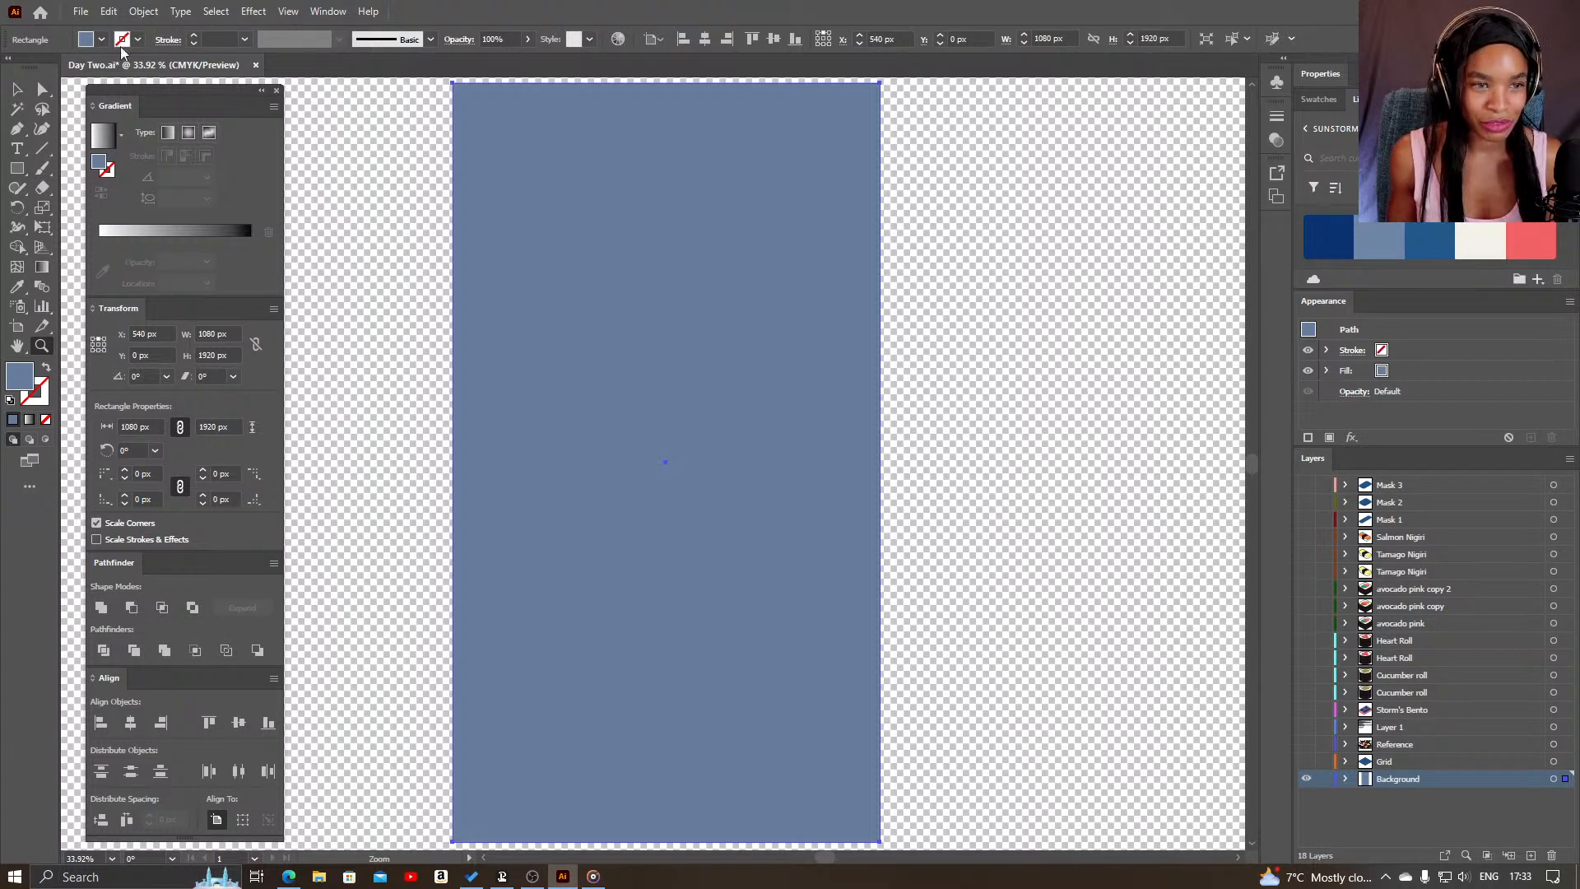
pyautogui.click(43, 158)
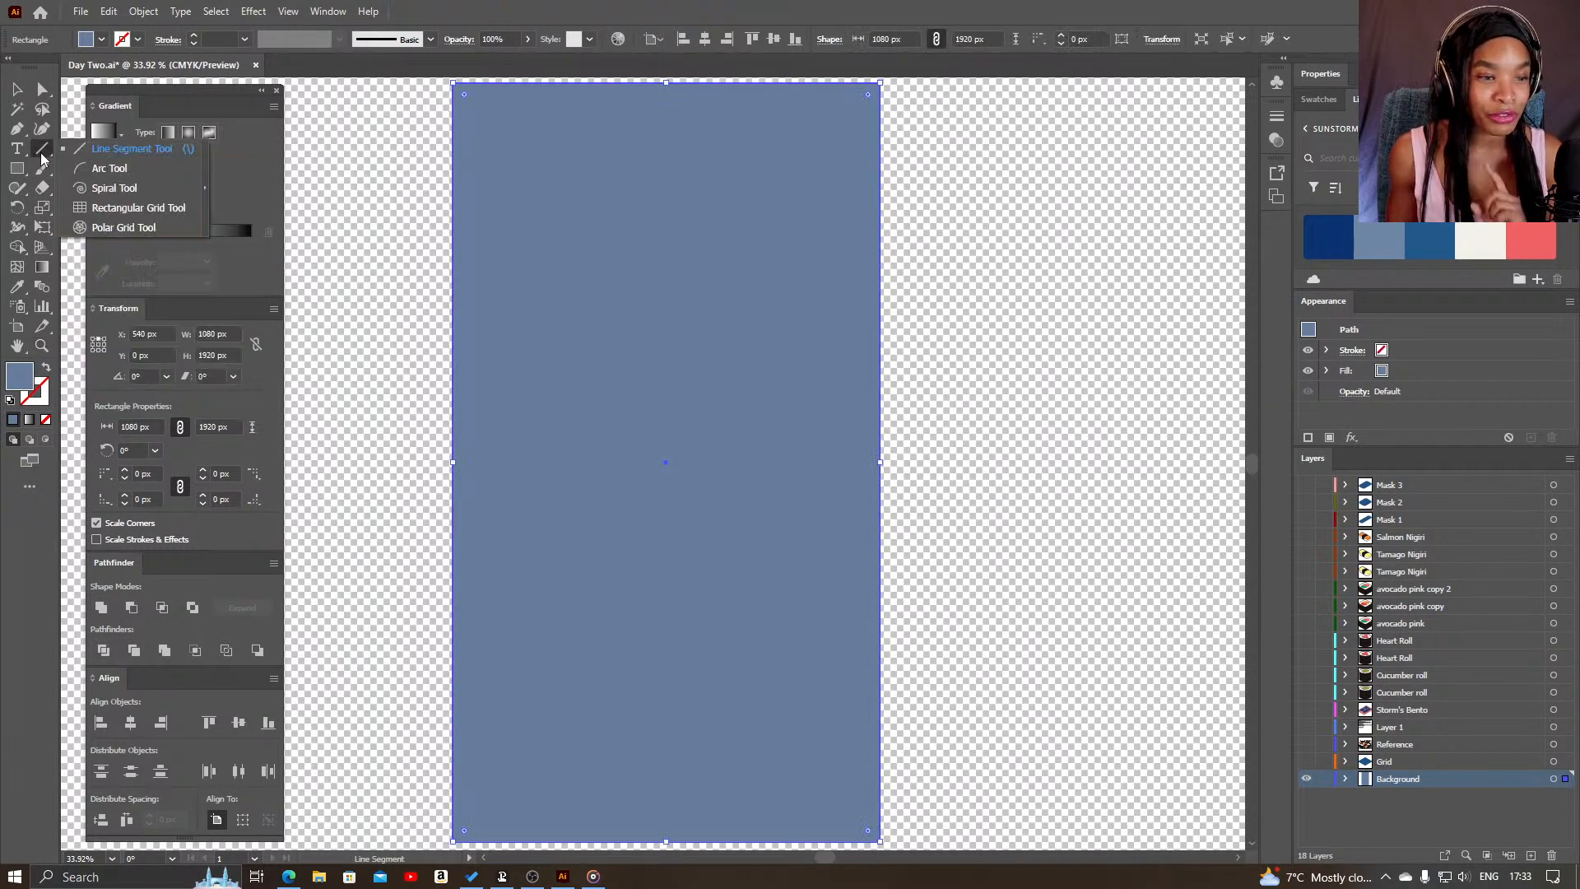
pyautogui.click(107, 211)
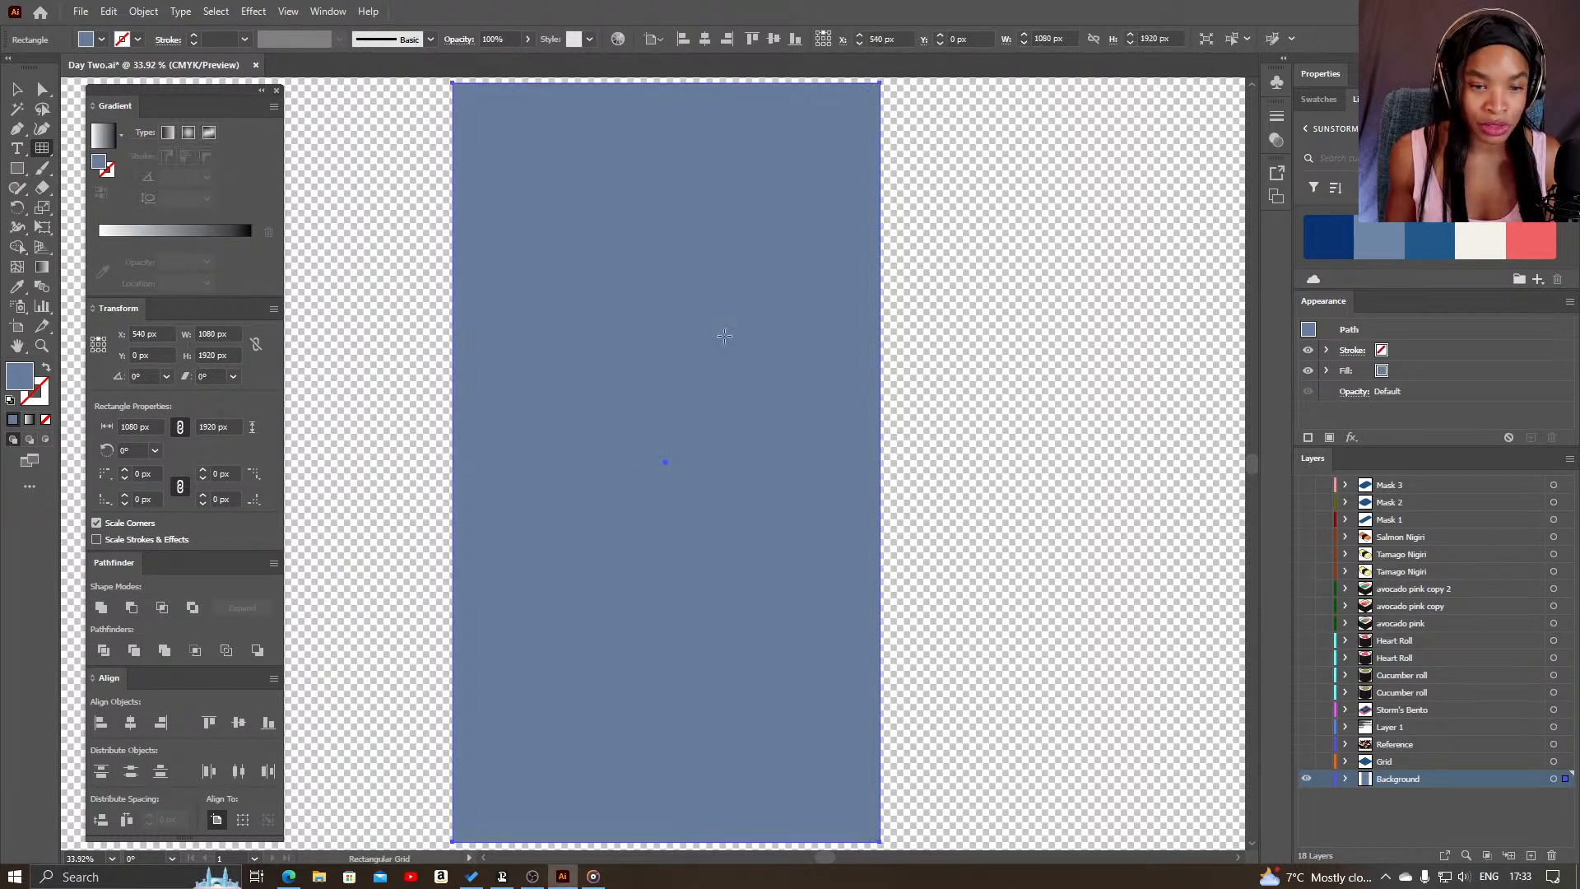
pyautogui.click(606, 347)
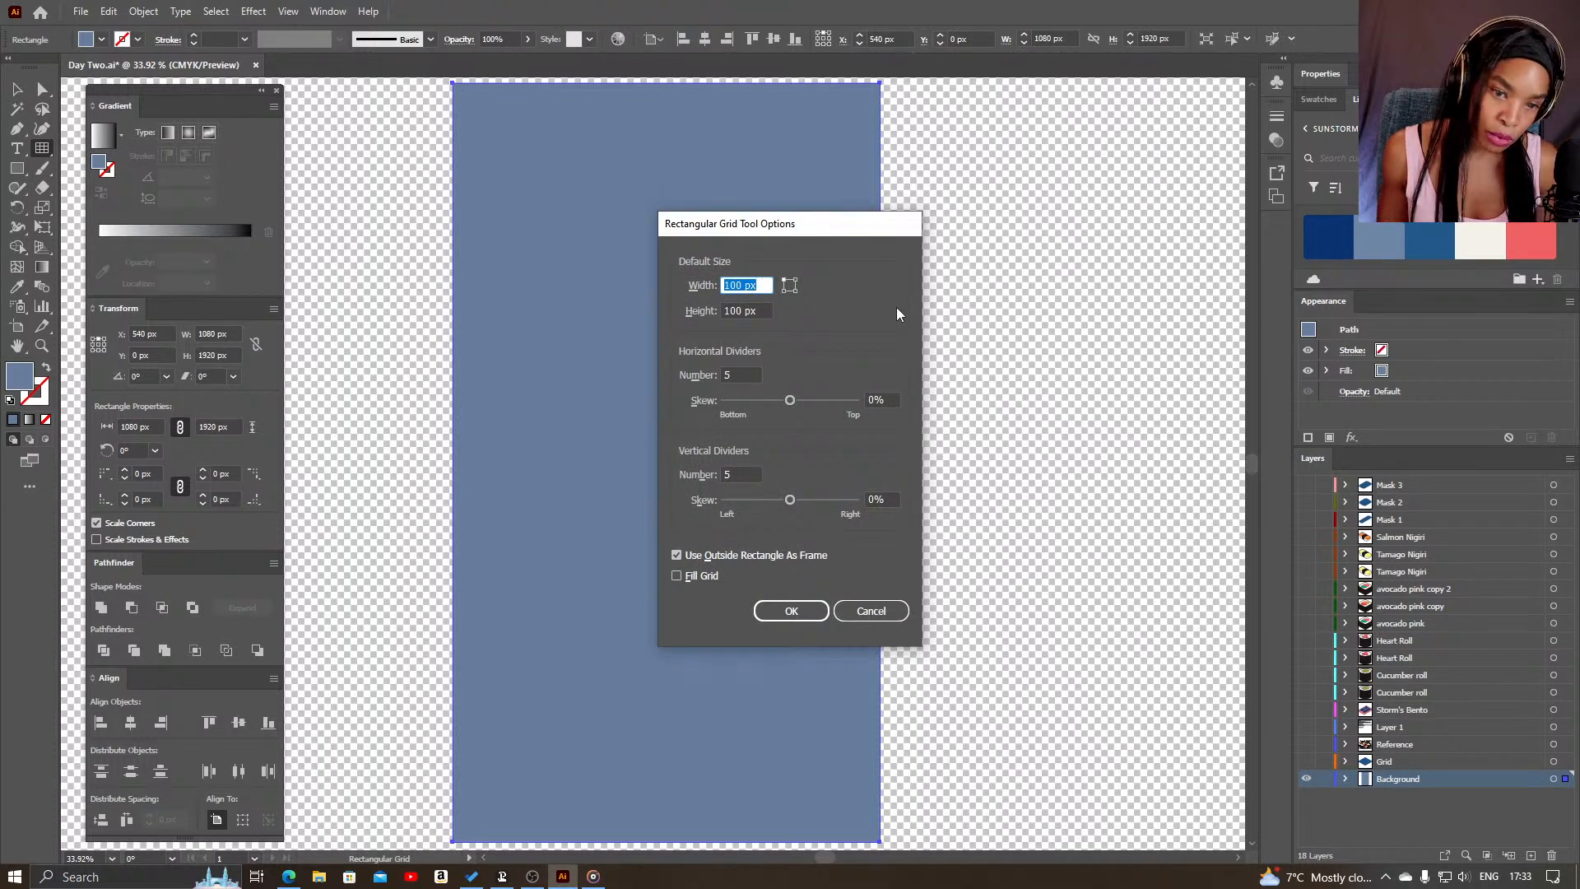
pyautogui.moveTo(802, 234); pyautogui.dragTo(709, 170)
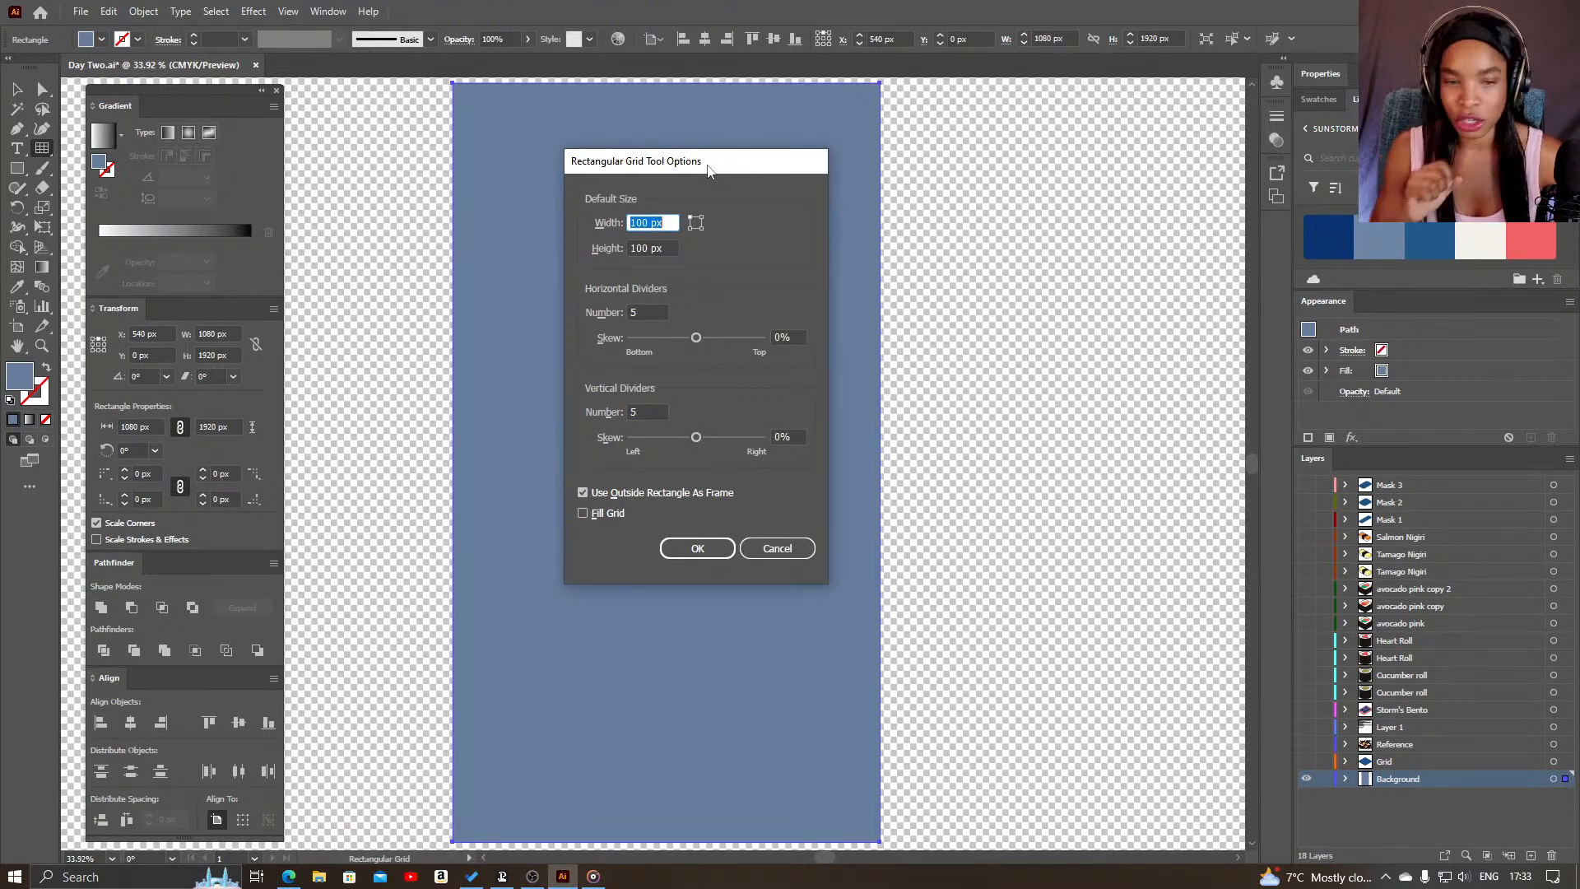
pyautogui.write('10')
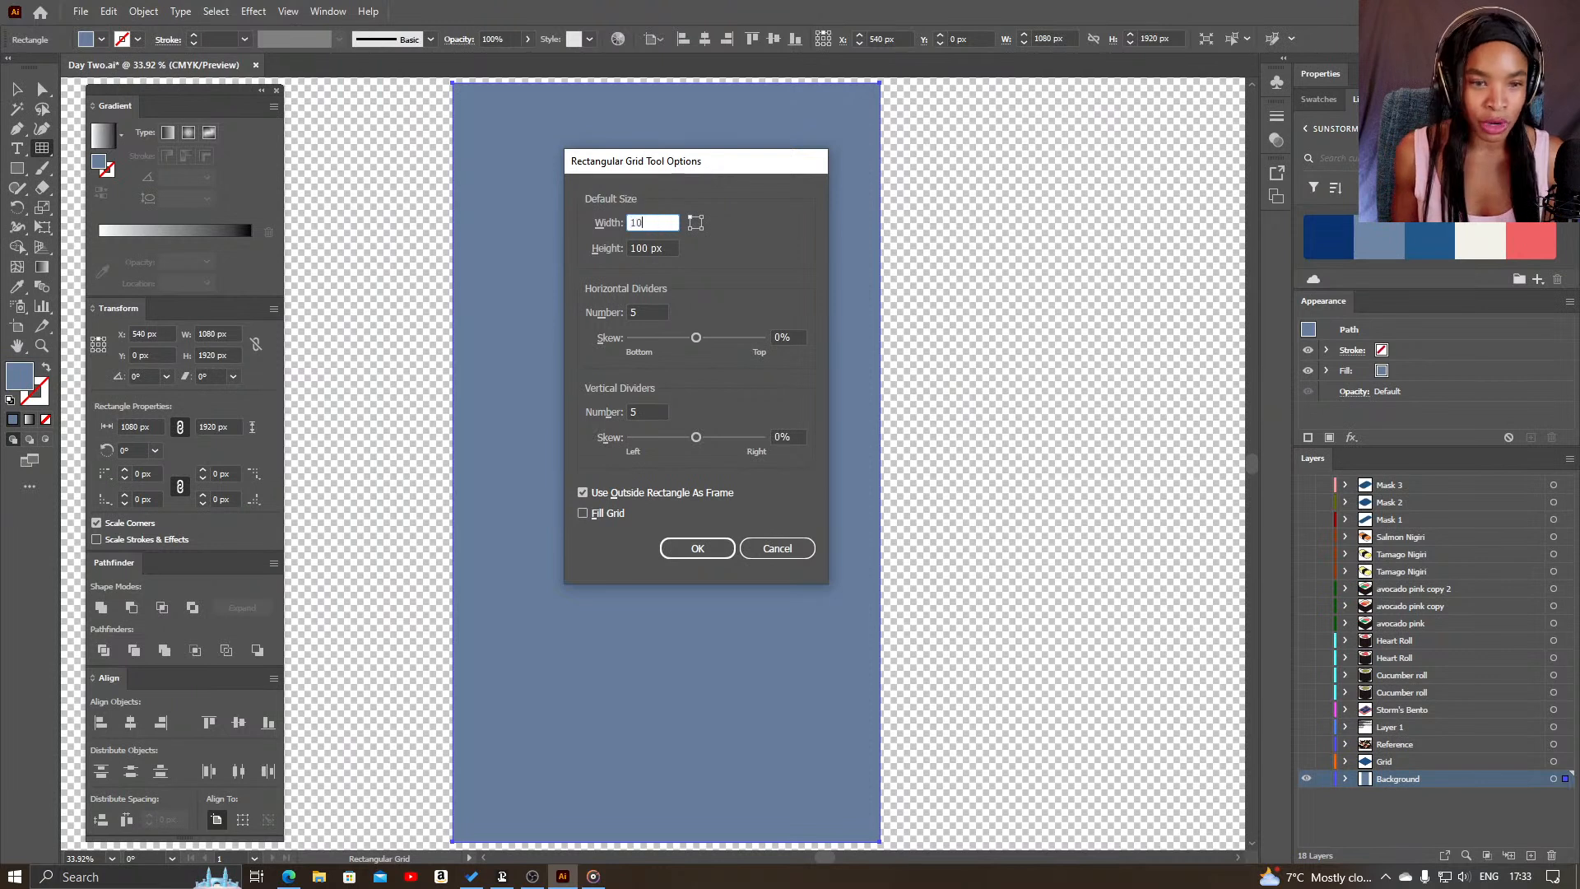
pyautogui.press('Tab')
pyautogui.write('100')
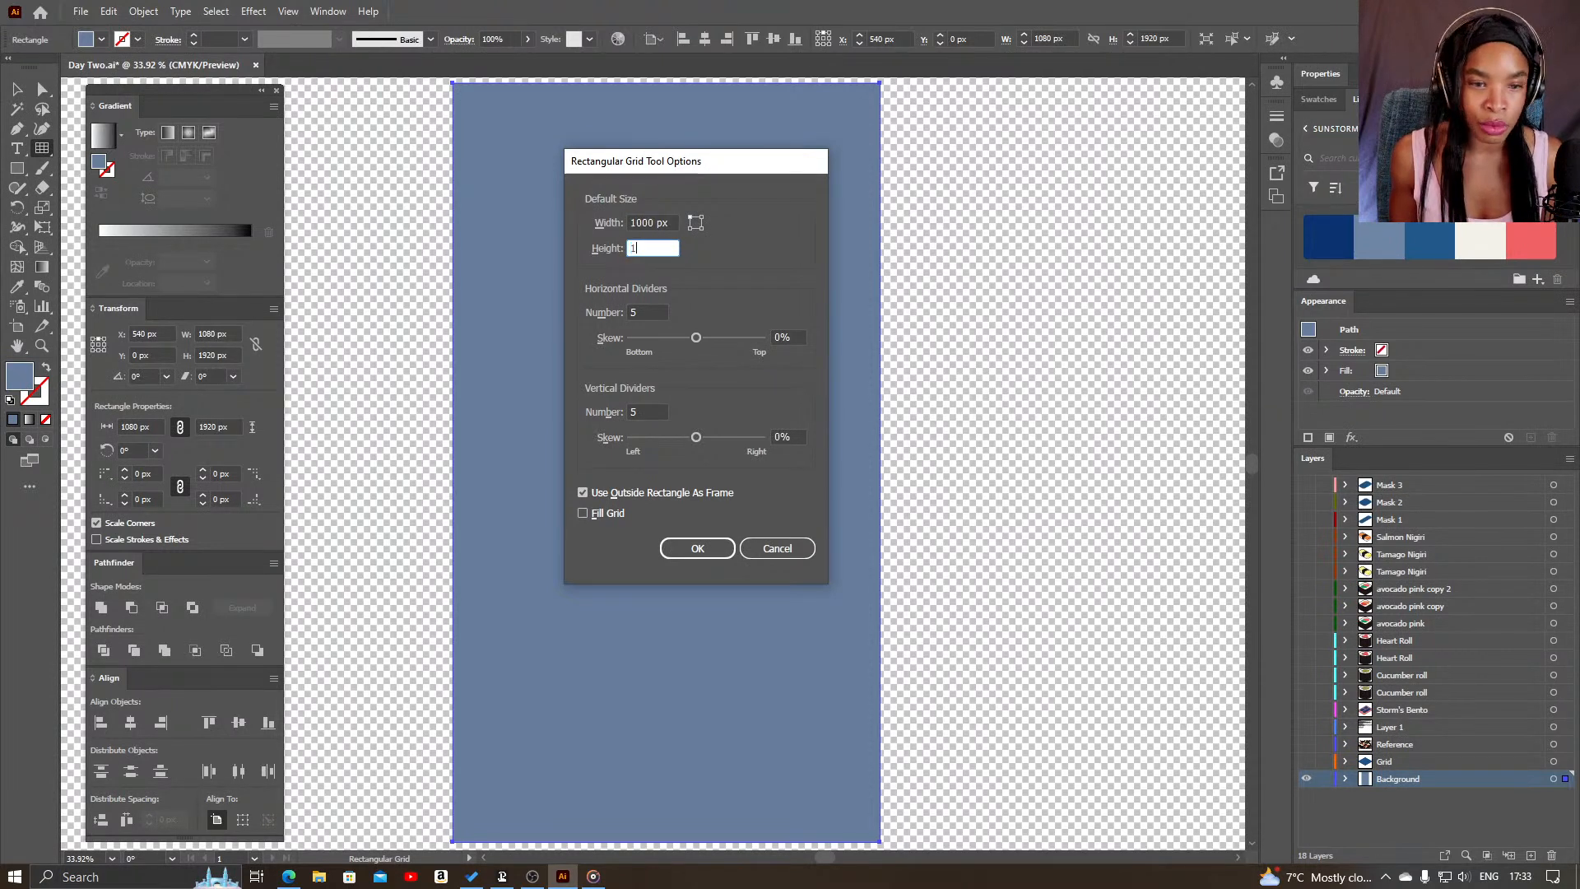
pyautogui.press('Tab')
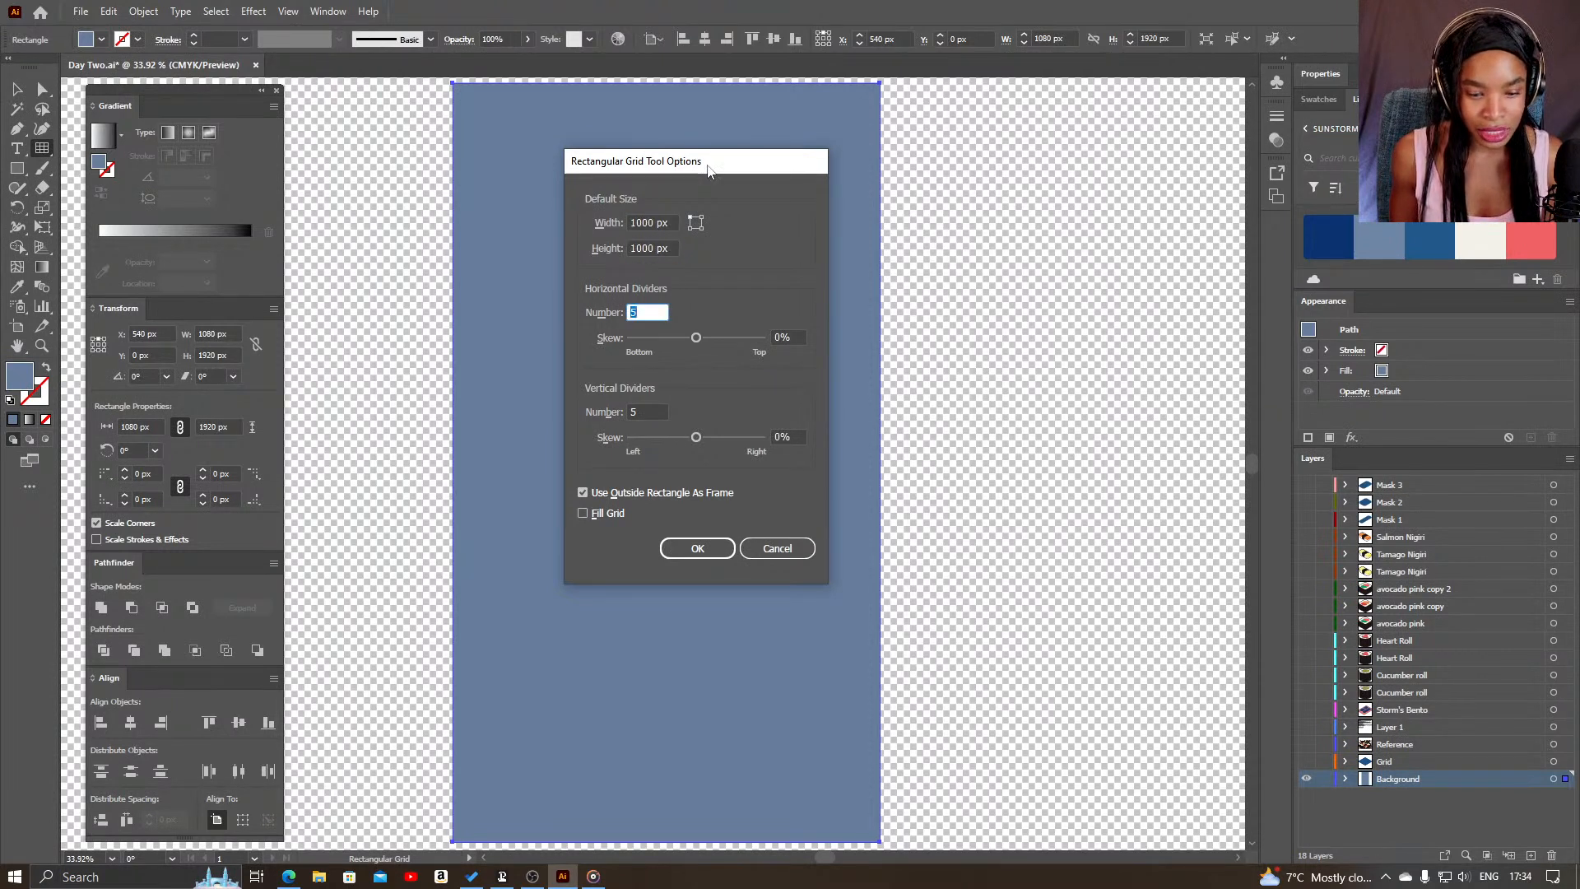
# - Give the grid 100 horizontal and 100 vertical dividers and create it
pyautogui.write('100')
pyautogui.press('Tab')
pyautogui.press('Tab')
pyautogui.write('1')
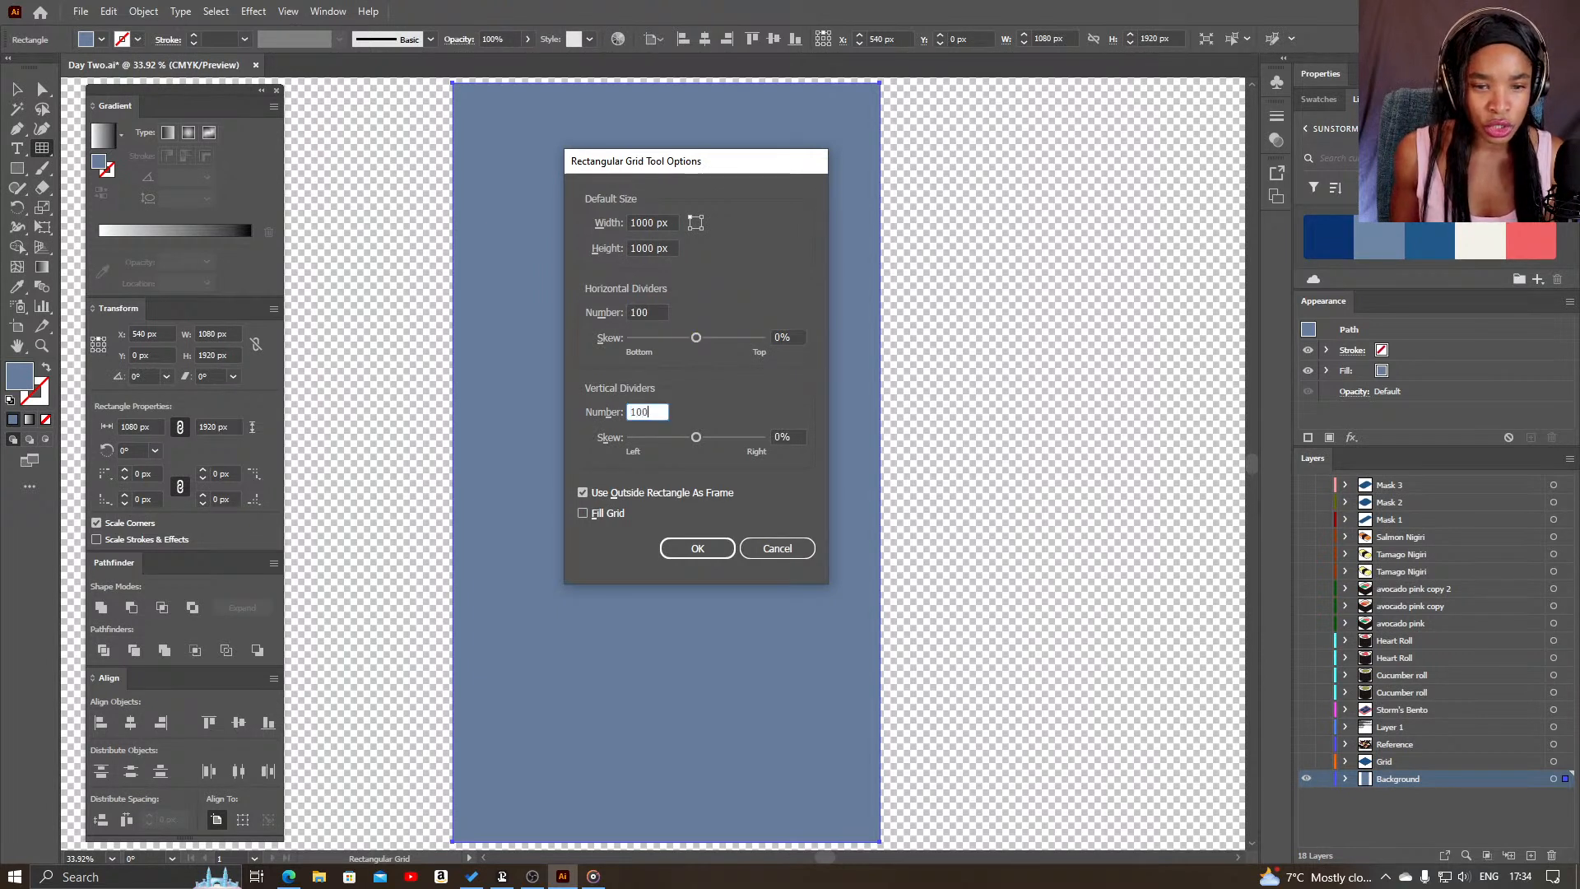
pyautogui.click(698, 549)
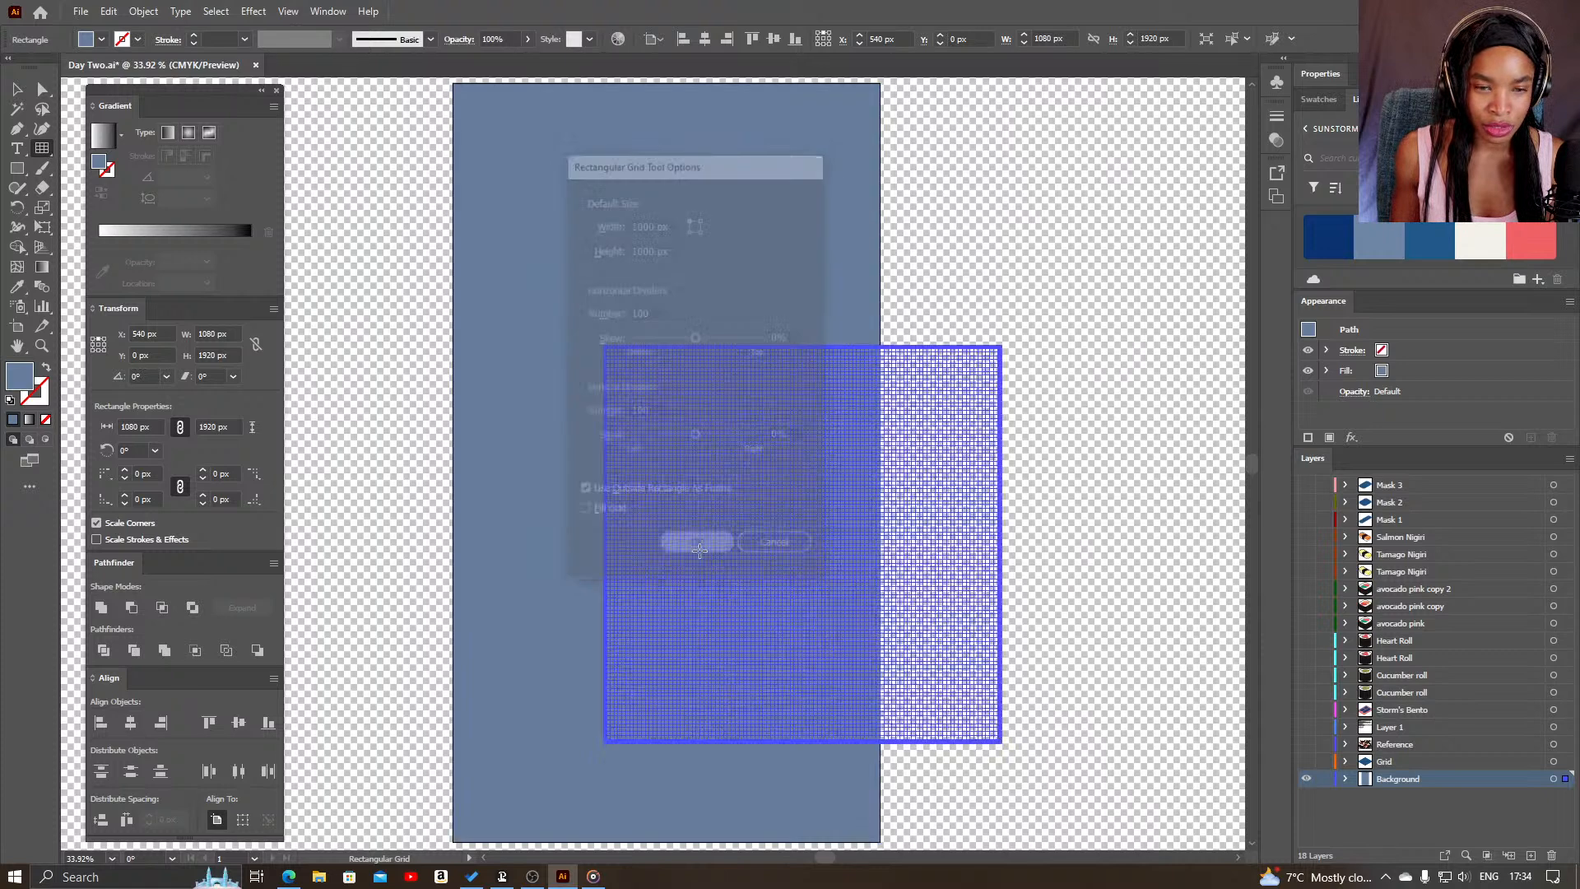
# - Move the grid over the blue background and give it the dark navy stroke from the Day One palette
pyautogui.press('v')
pyautogui.moveTo(866, 546); pyautogui.dragTo(694, 433)
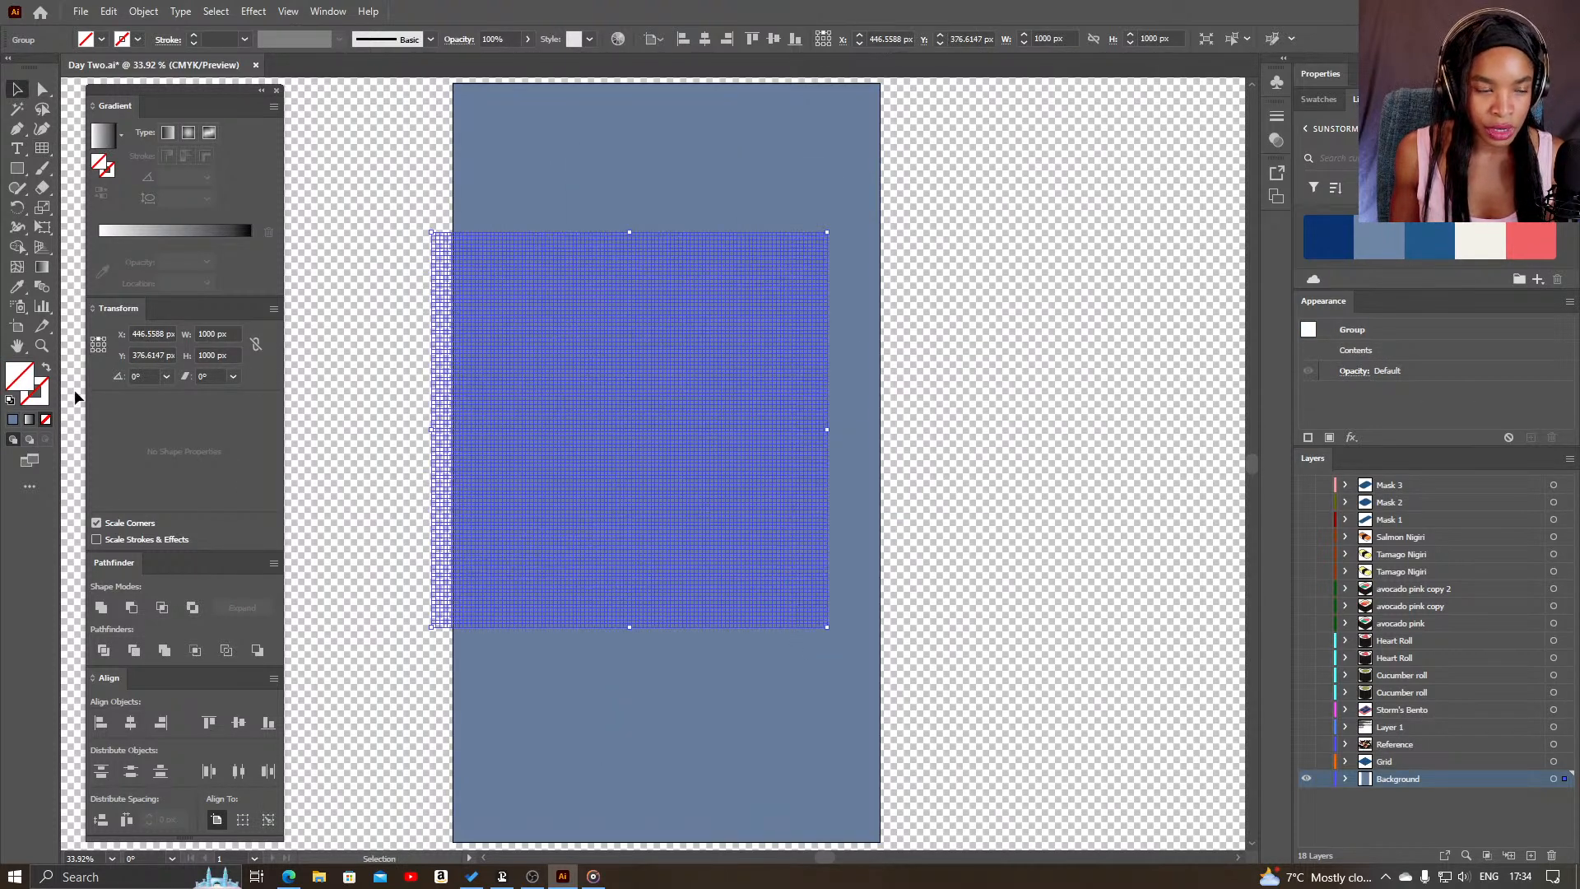
pyautogui.click(39, 402)
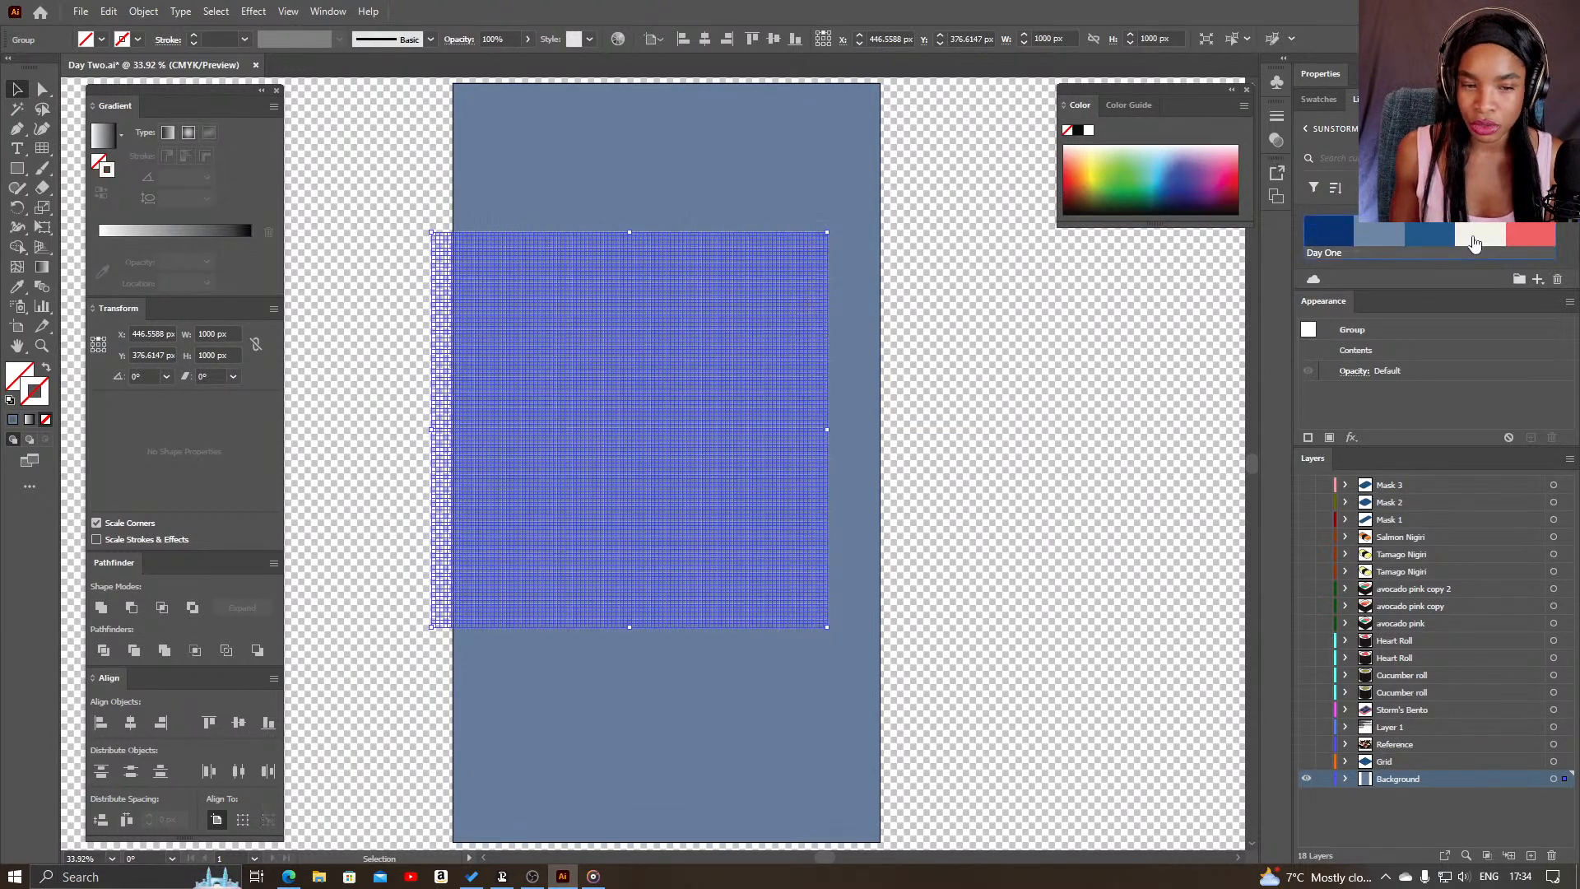
pyautogui.click(1322, 238)
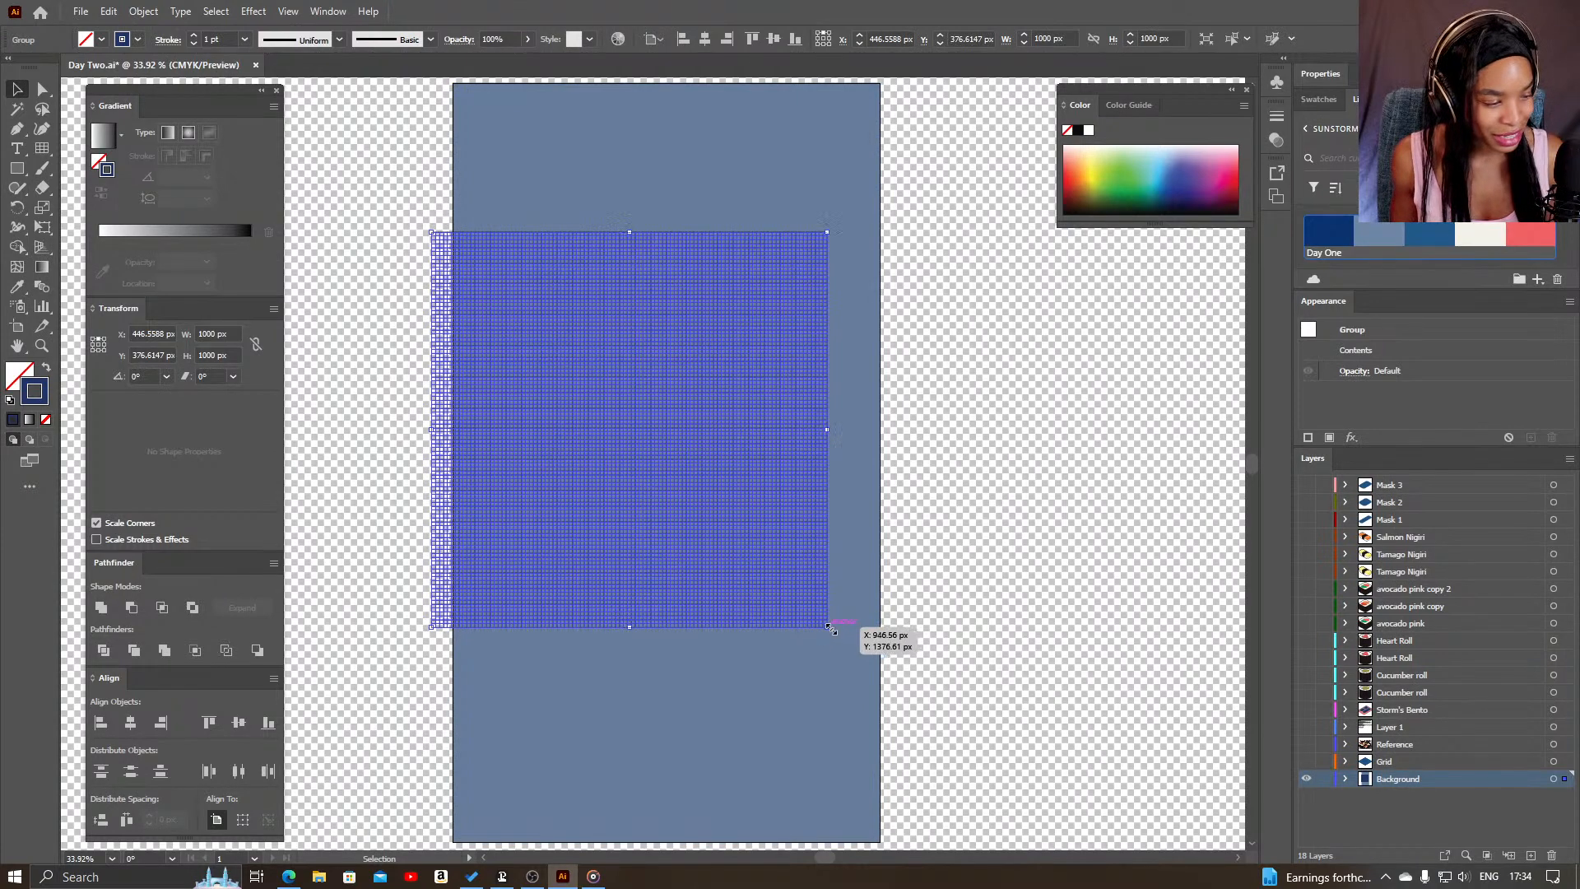
# - Enlarge the grid proportionally to about 2340 px square so that it extends beyond the artboard
pyautogui.moveTo(827, 630); pyautogui.dragTo(1073, 834)
pyautogui.moveTo(755, 697); pyautogui.dragTo(671, 746)
pyautogui.moveTo(347, 281); pyautogui.dragTo(208, 377)
pyautogui.moveTo(813, 490); pyautogui.dragTo(854, 422)
pyautogui.moveTo(994, 311); pyautogui.dragTo(1210, 224)
pyautogui.moveTo(788, 625); pyautogui.dragTo(691, 165)
pyautogui.moveTo(991, 701); pyautogui.dragTo(1094, 795)
pyautogui.moveTo(603, 473); pyautogui.dragTo(741, 653)
pyautogui.scroll(3, 741, 581)
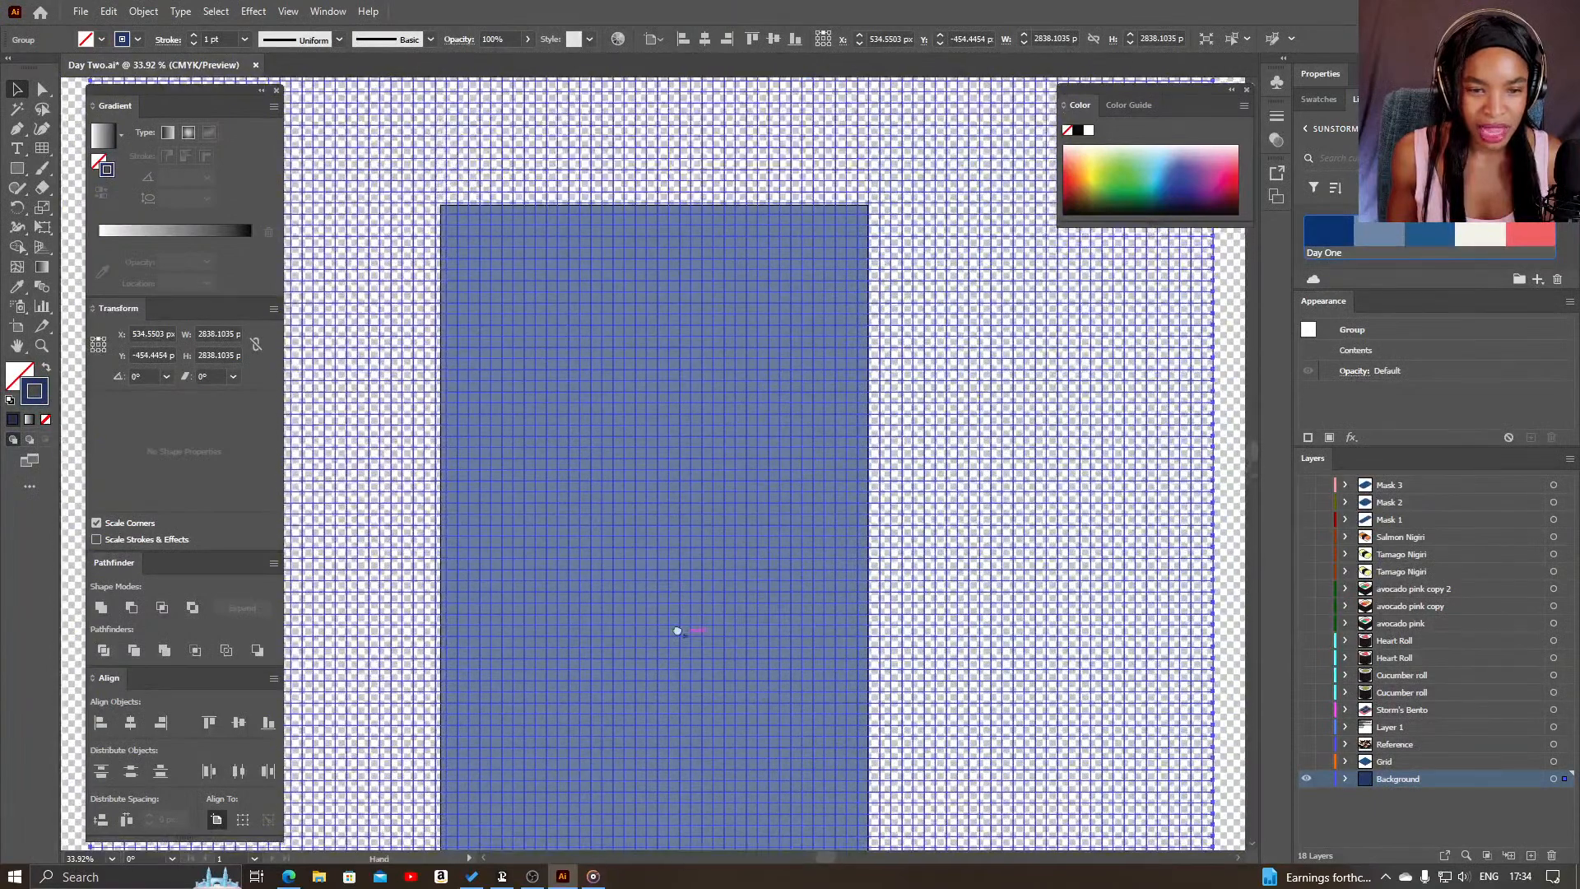
pyautogui.scroll(2, 718, 446)
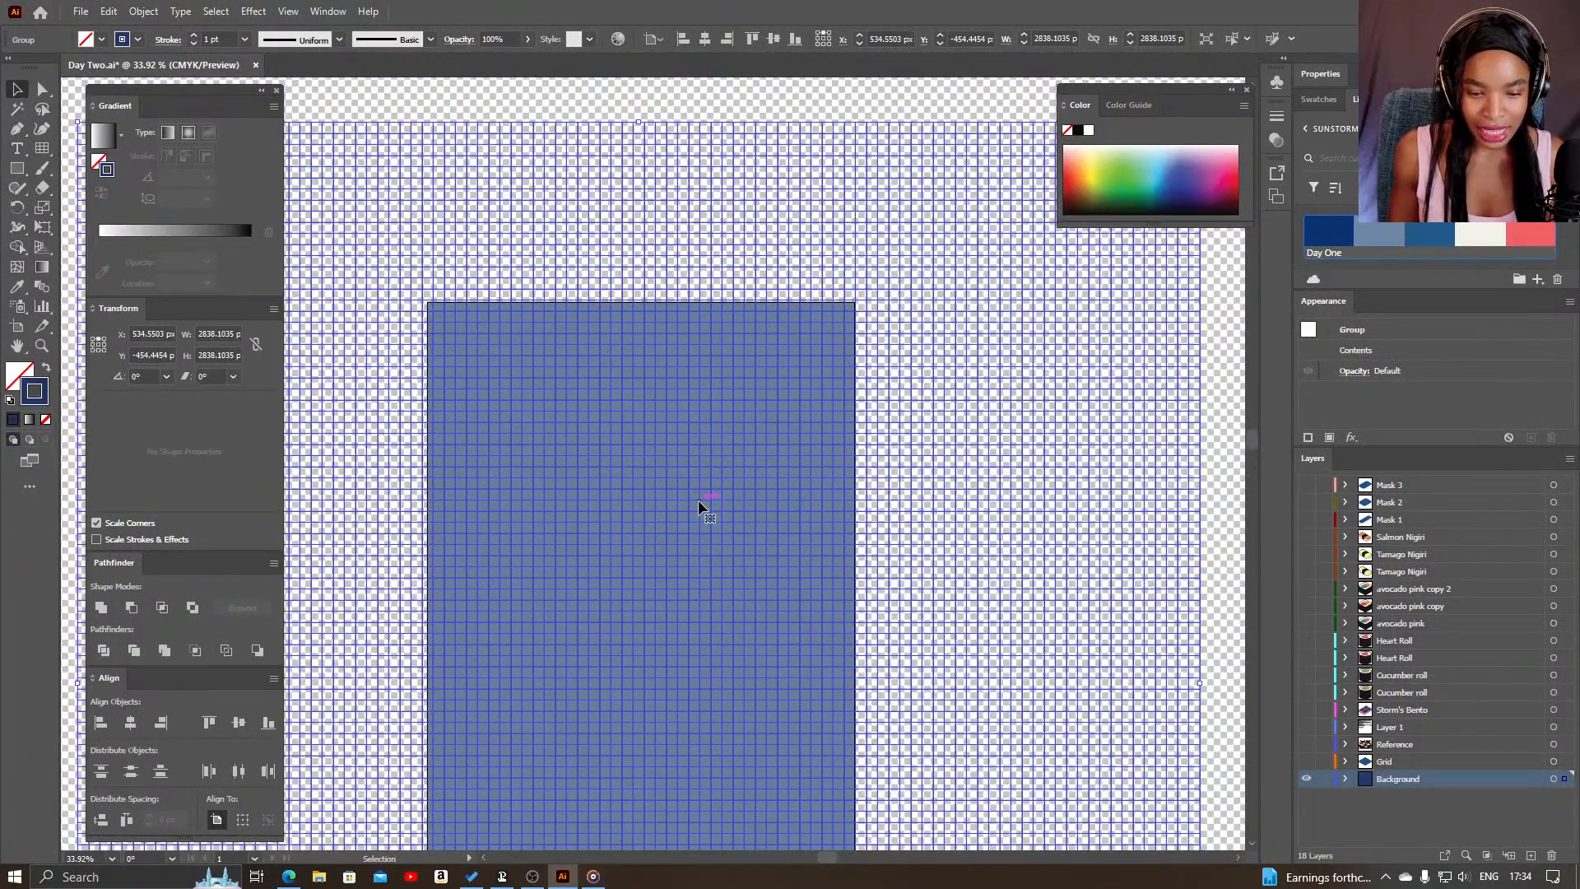
pyautogui.hotkey('ctrl', 'z')
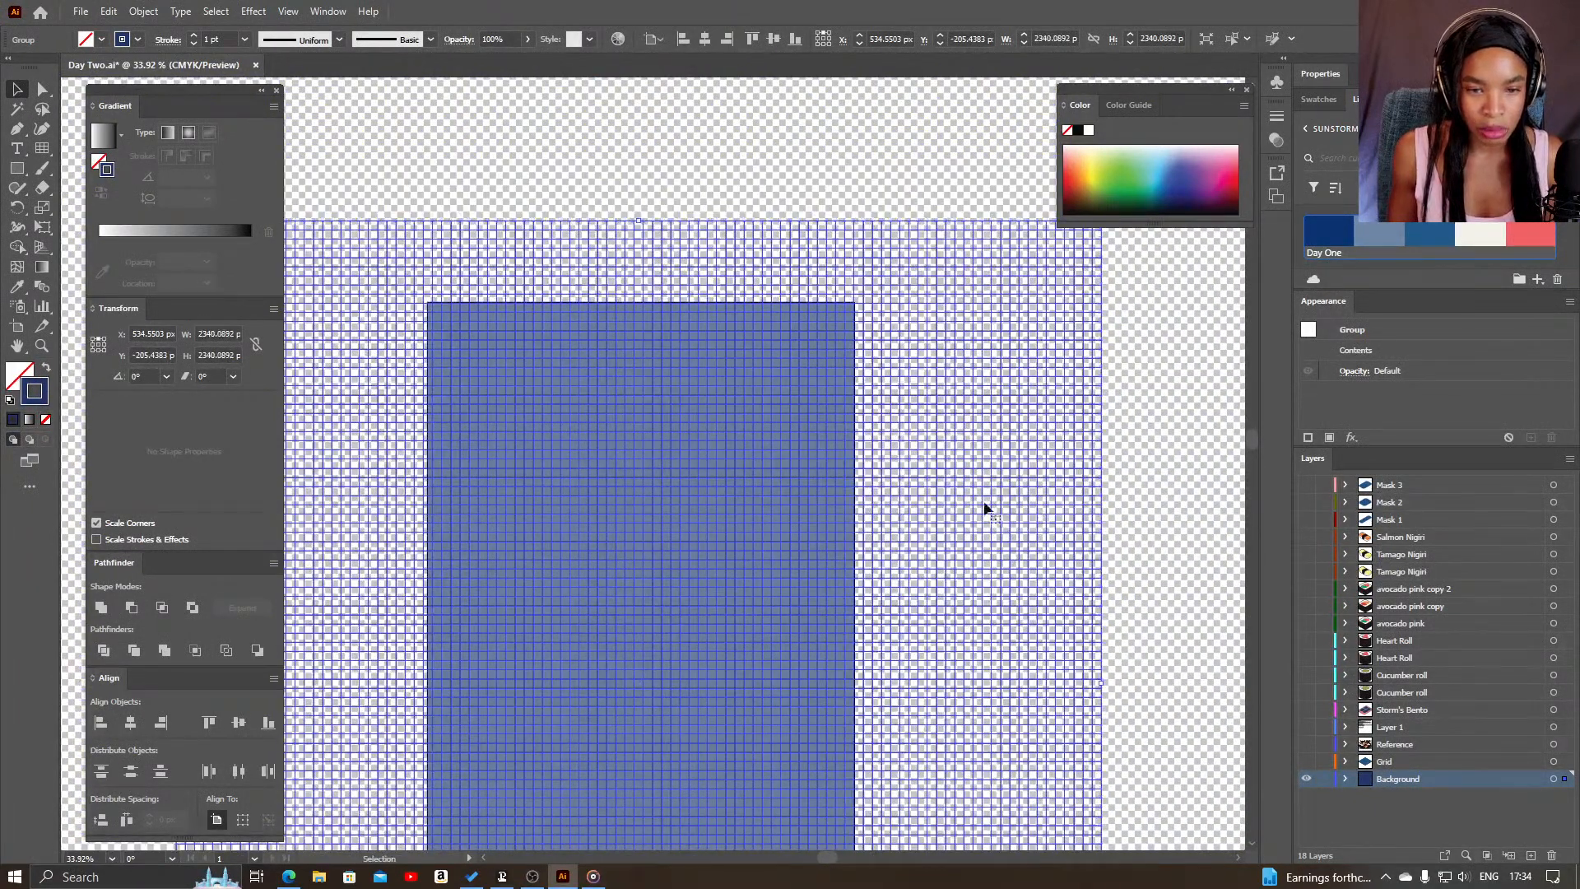
# - Rotate the grid 45° and enlarge it proportionally to about 3257 px so that it covers the artboard
pyautogui.moveTo(992, 444); pyautogui.dragTo(906, 522)
pyautogui.moveTo(968, 328); pyautogui.dragTo(776, 237)
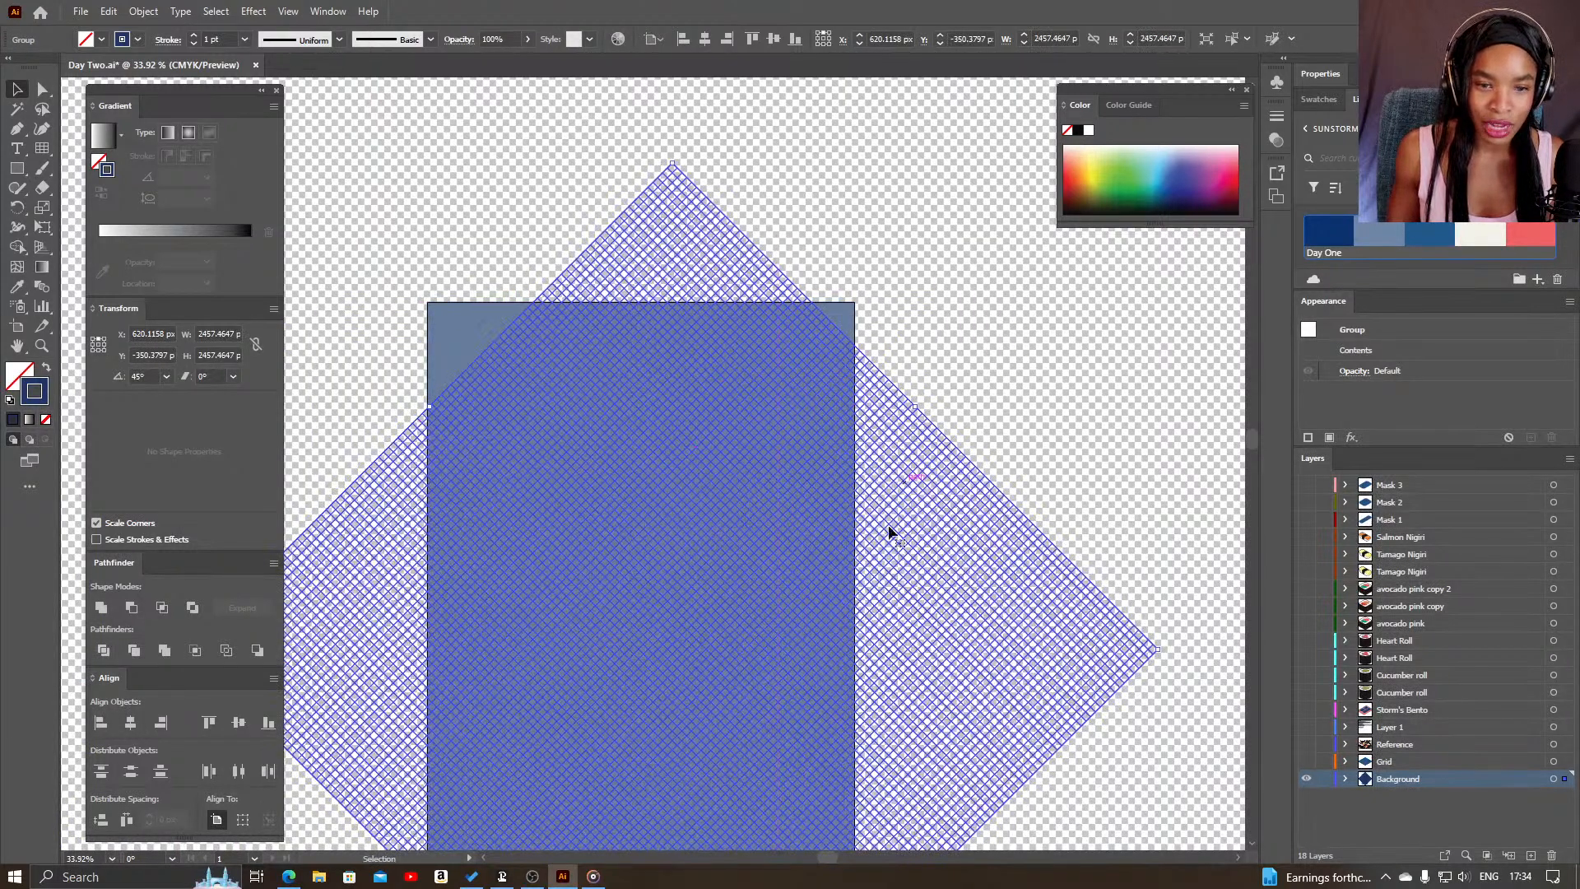
pyautogui.moveTo(868, 575); pyautogui.dragTo(723, 512)
pyautogui.moveTo(998, 522); pyautogui.dragTo(1135, 536)
pyautogui.moveTo(804, 607); pyautogui.dragTo(969, 502)
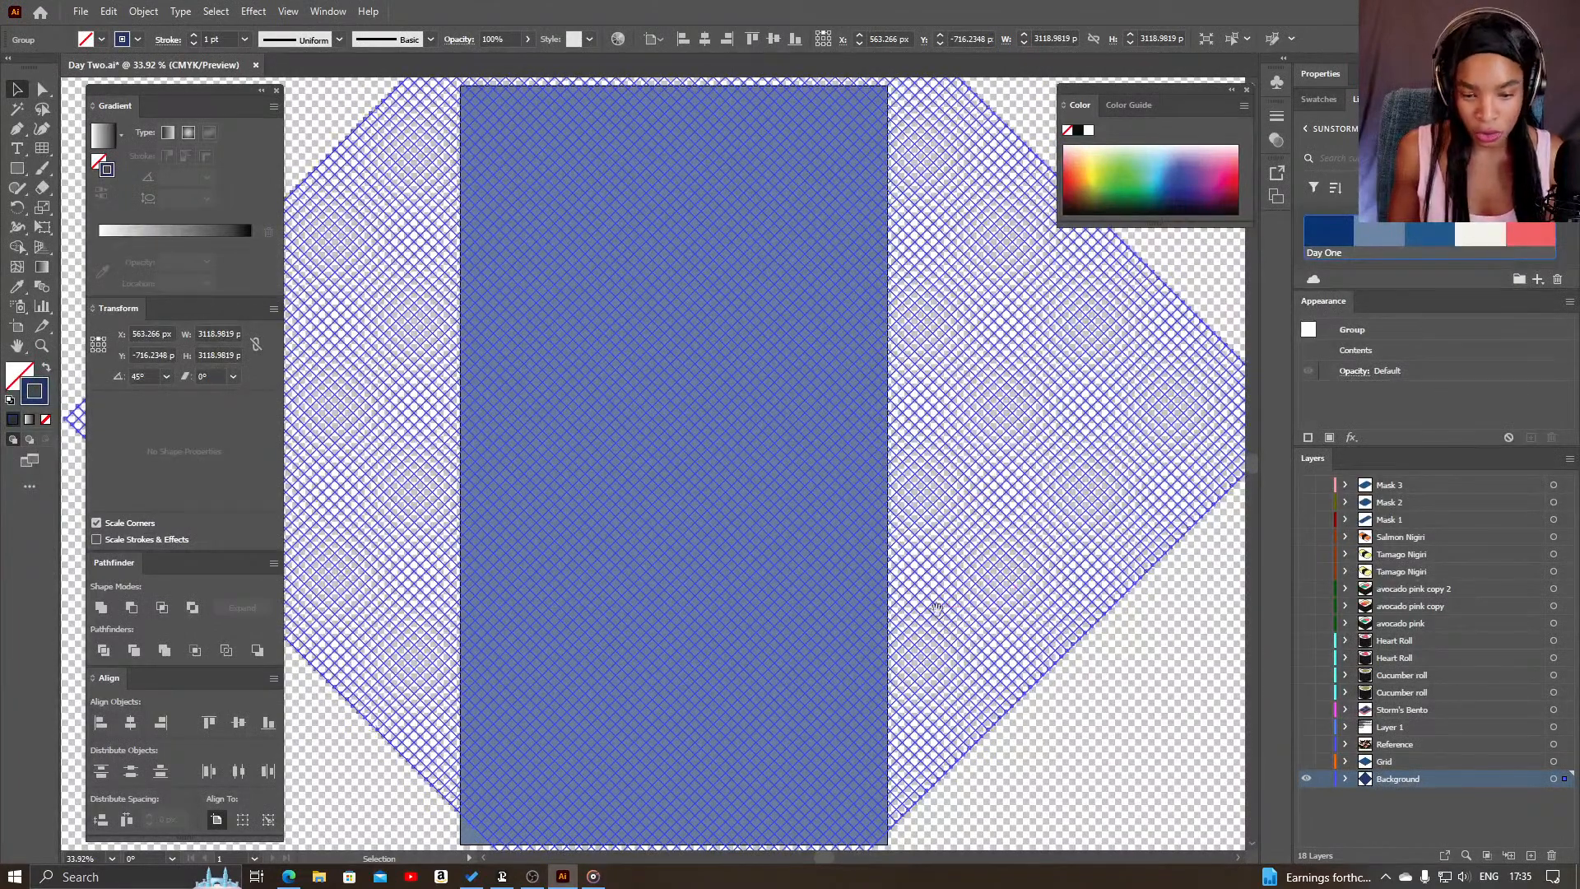
pyautogui.moveTo(1023, 587); pyautogui.dragTo(912, 650)
pyautogui.moveTo(1185, 479); pyautogui.dragTo(1229, 470)
pyautogui.moveTo(646, 494); pyautogui.dragTo(687, 482)
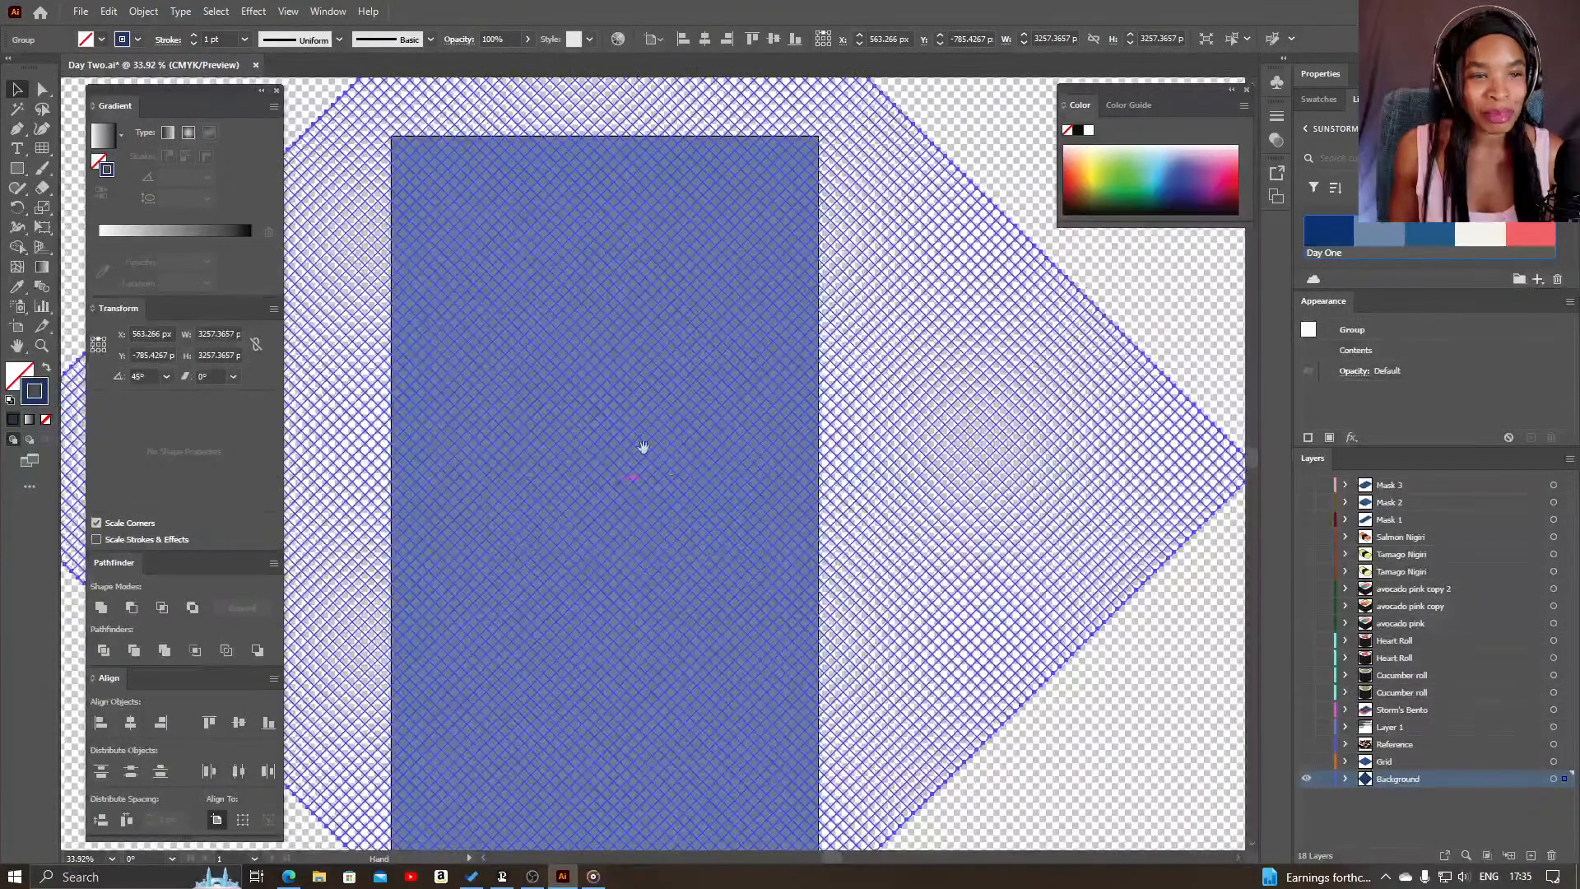
# - Try scaling the rotated grid horizontally to 57.74% with Transform Each
pyautogui.click(227, 13)
pyautogui.moveTo(143, 11)
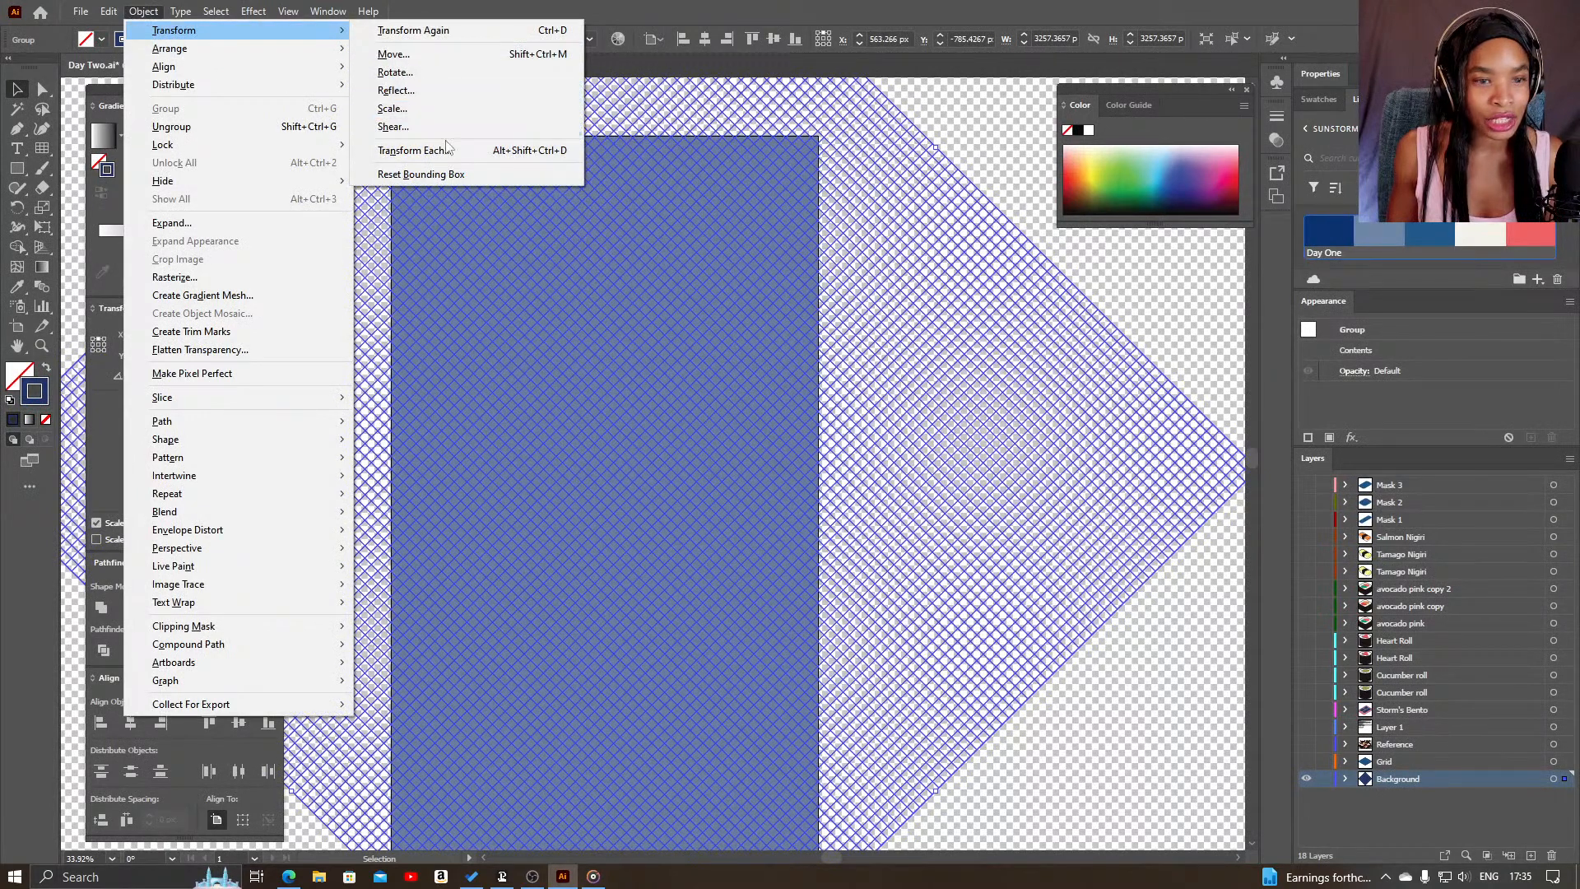
pyautogui.click(428, 150)
pyautogui.moveTo(1006, 177); pyautogui.dragTo(792, 248)
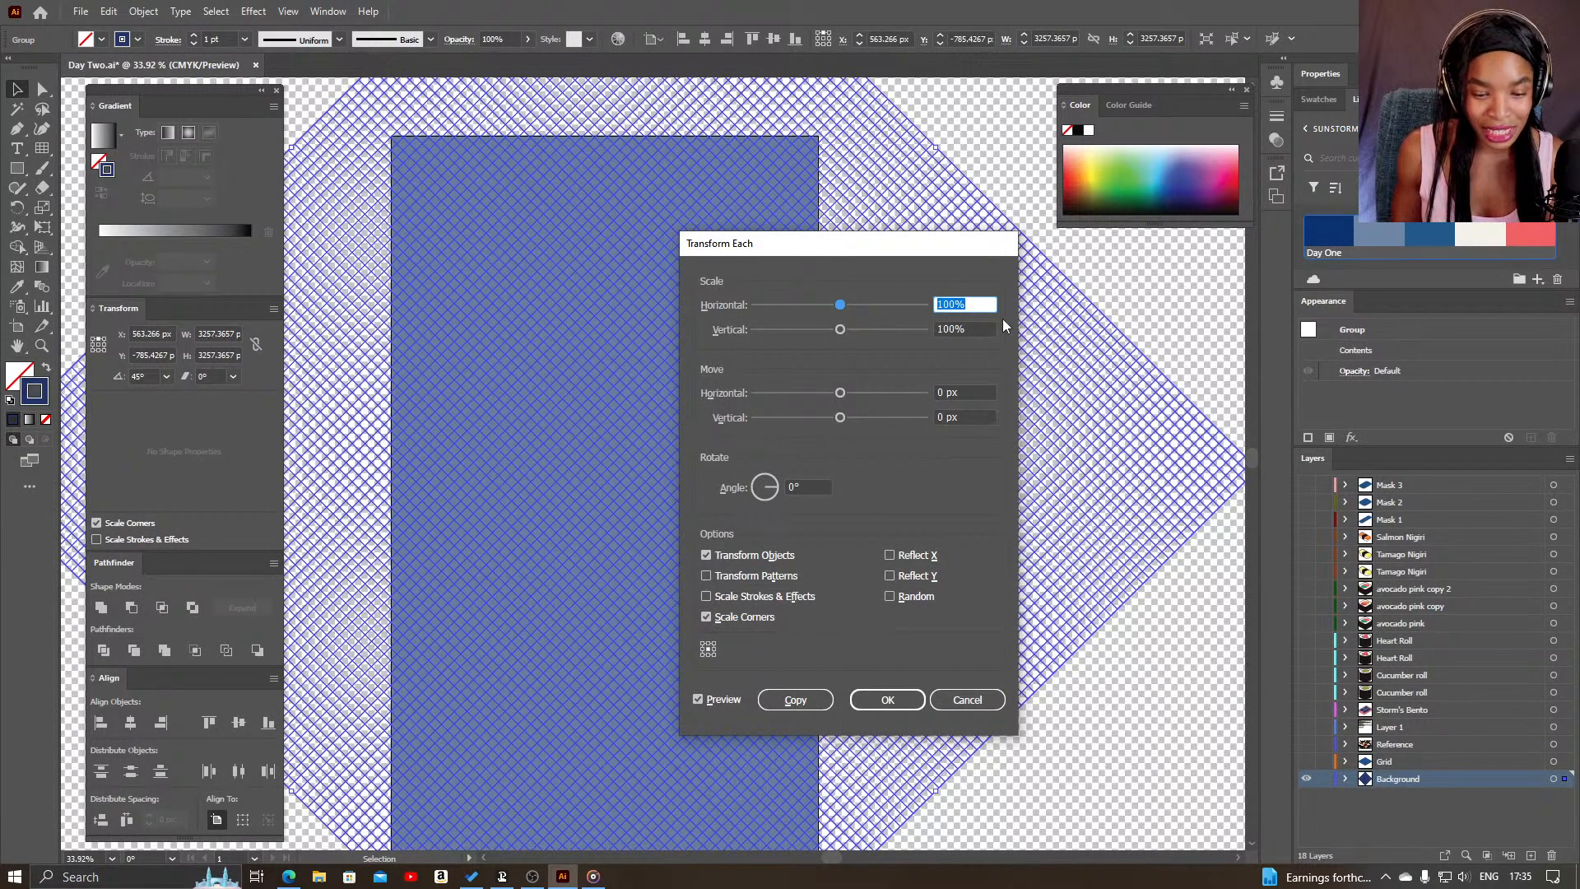
pyautogui.write('57.74')
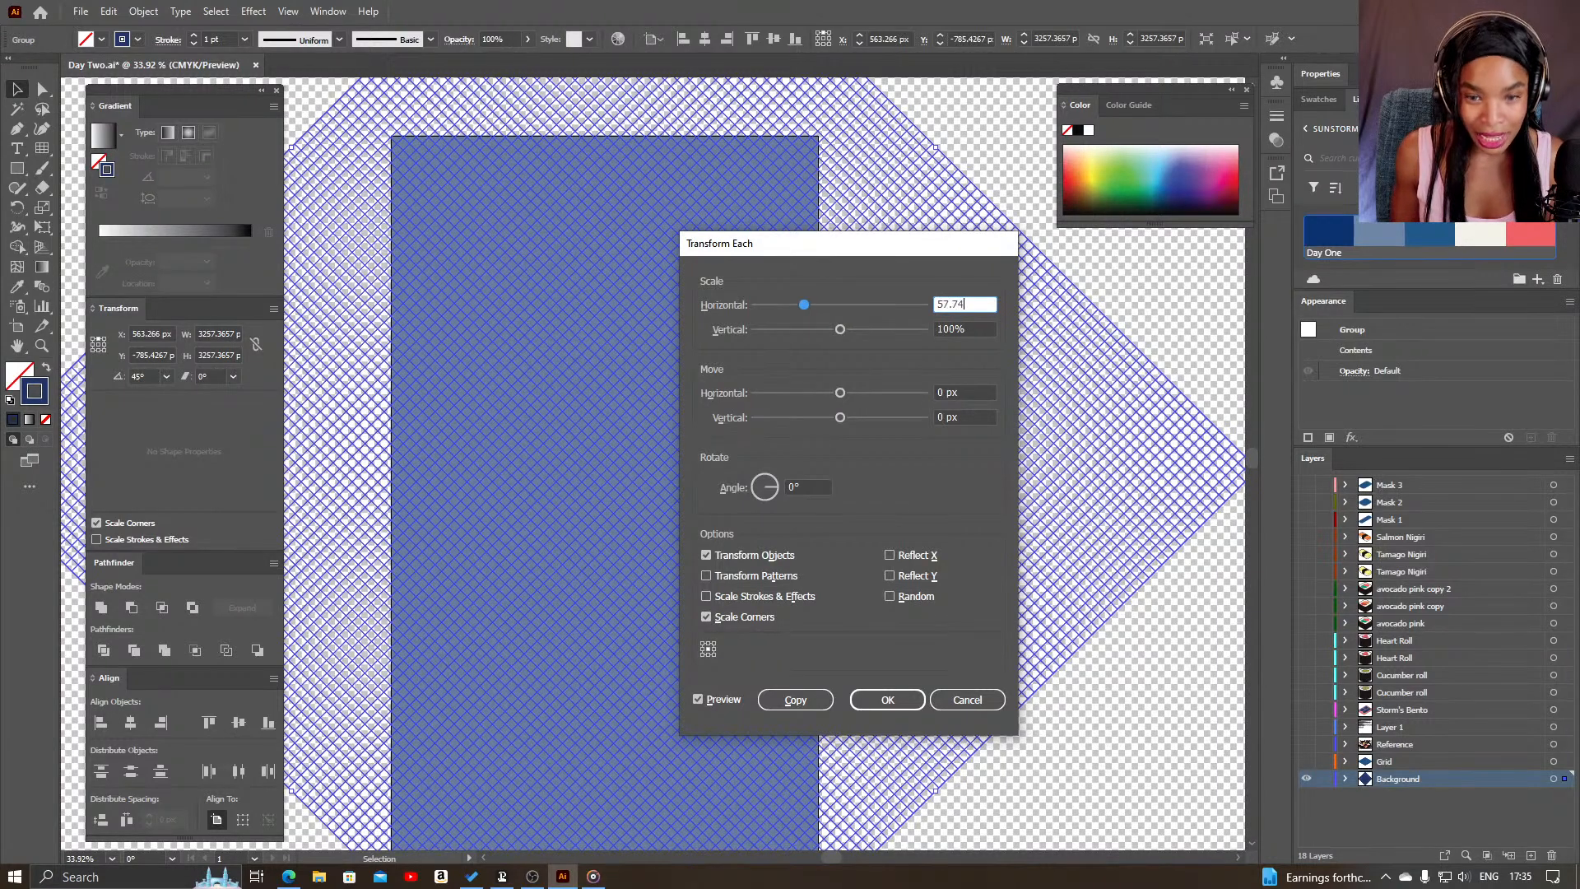
pyautogui.press('Return')
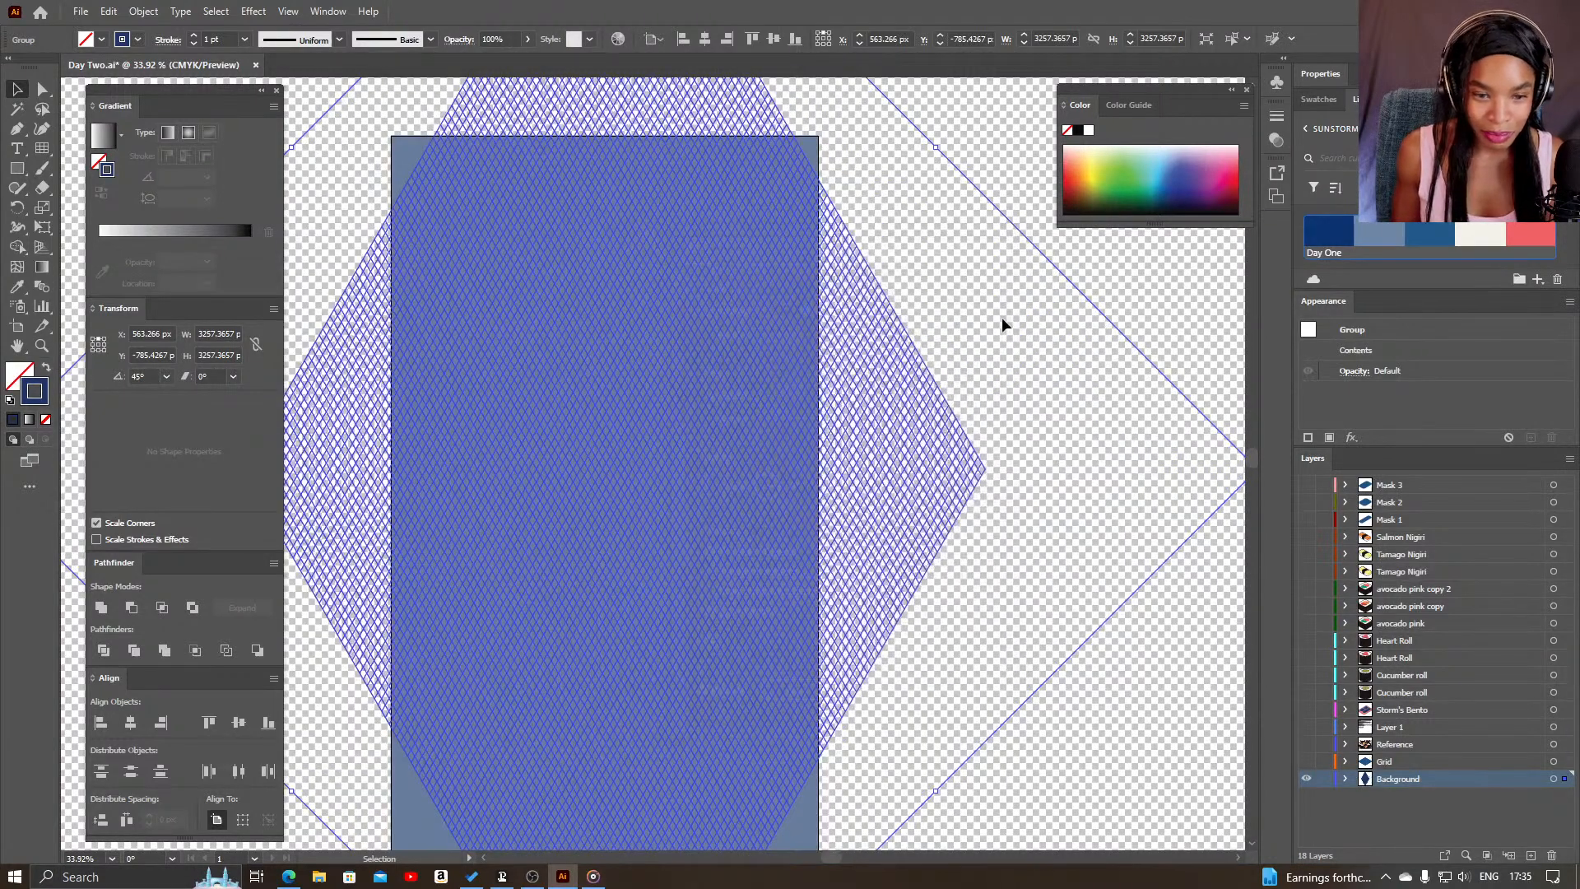
pyautogui.hotkey('ctrl', 'z')
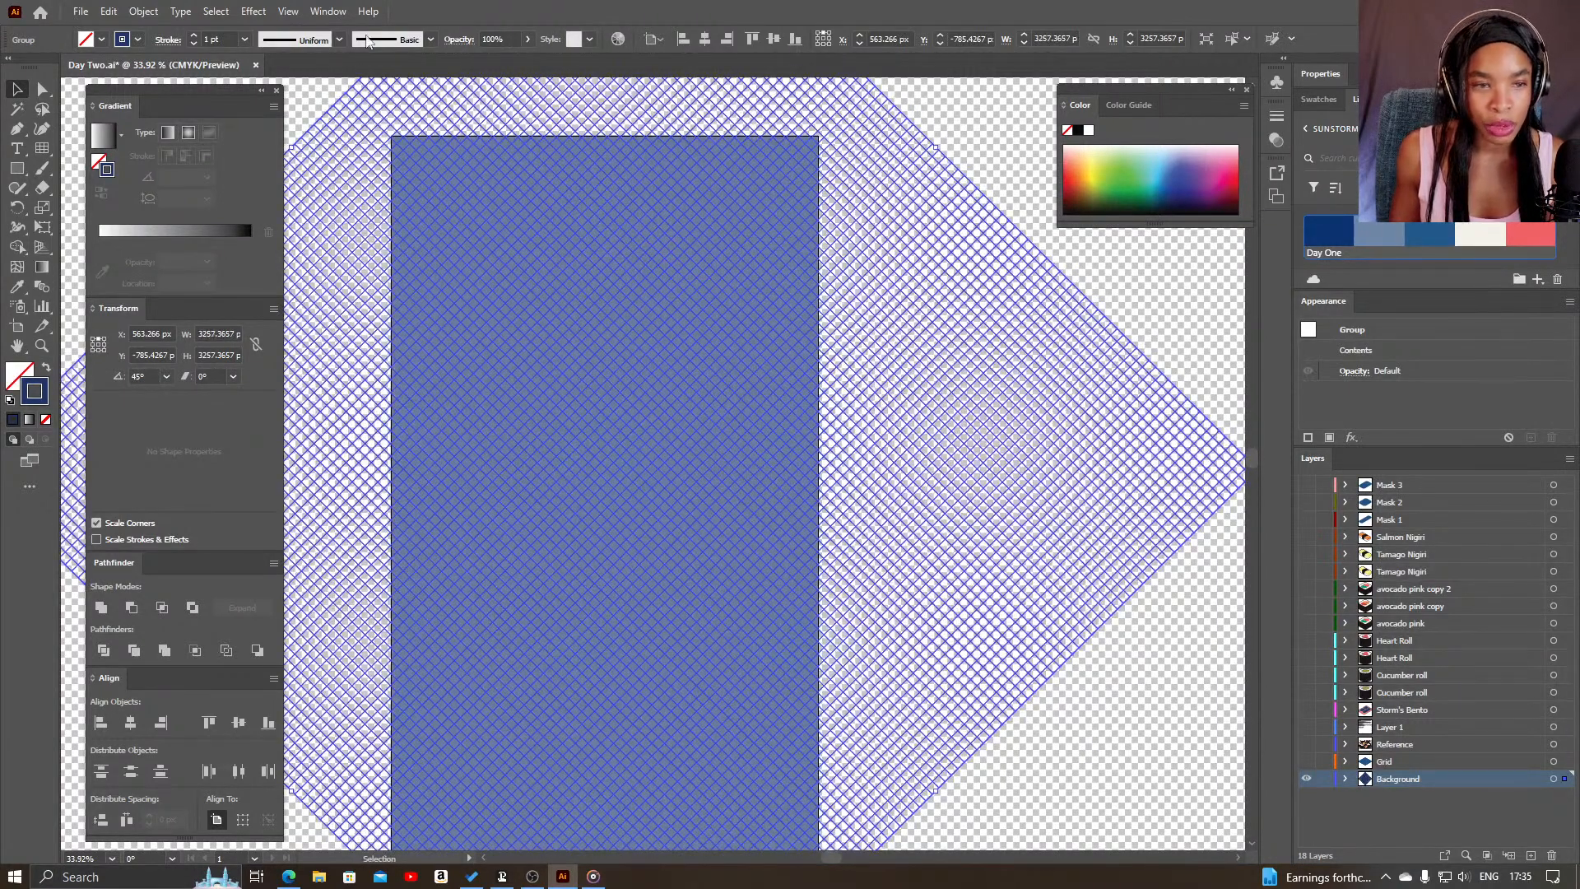
# - Scale the rotated grid to 100% horizontally and 57.74% vertically with Transform Each
pyautogui.click(143, 11)
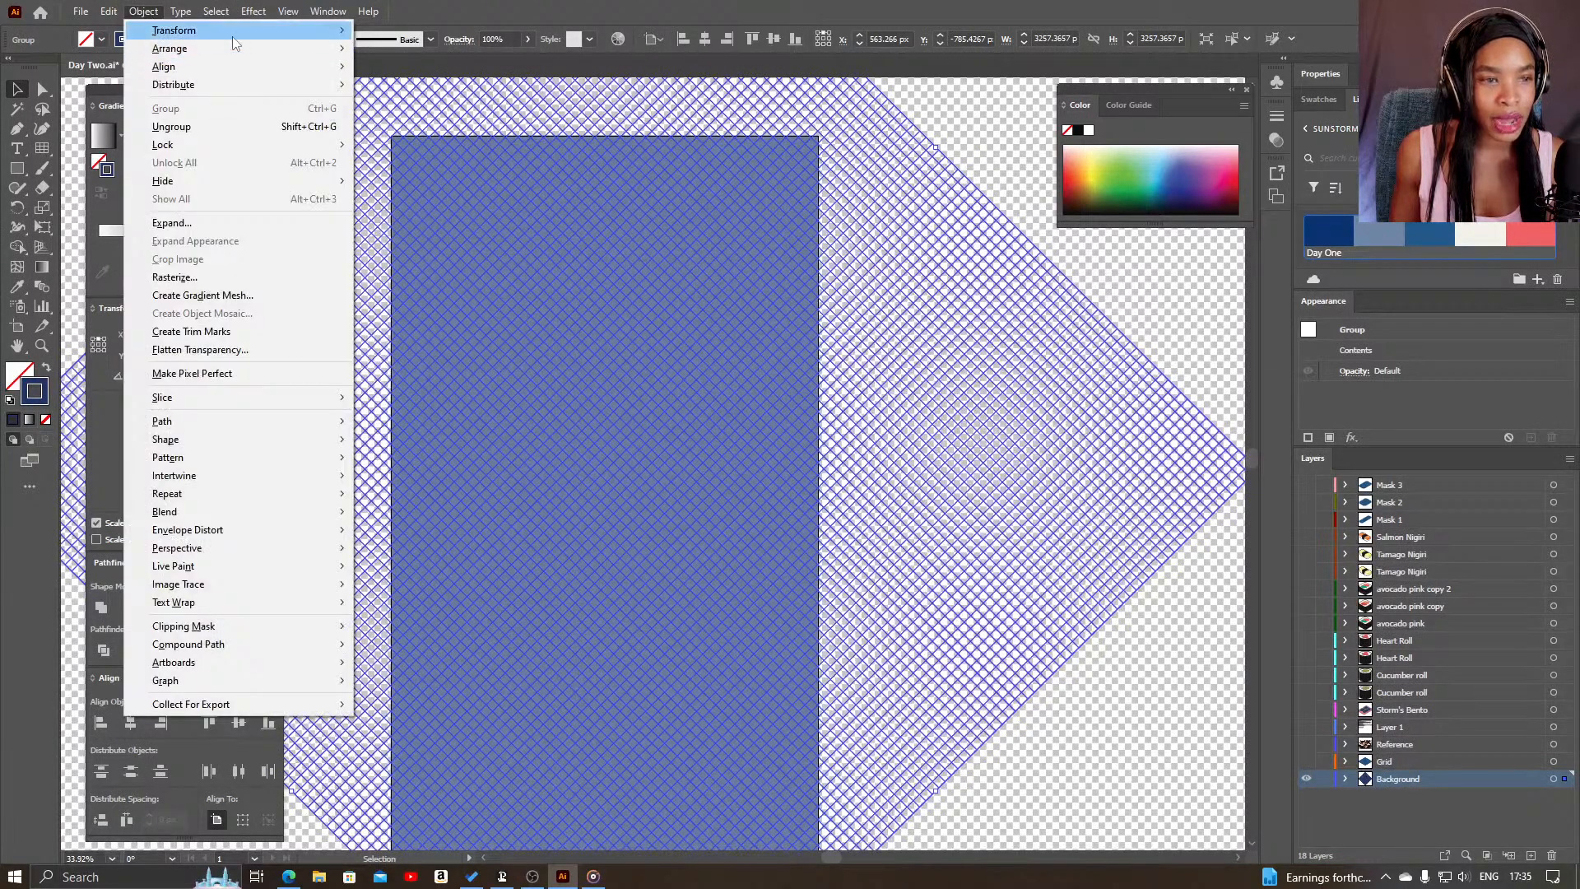
pyautogui.moveTo(248, 31)
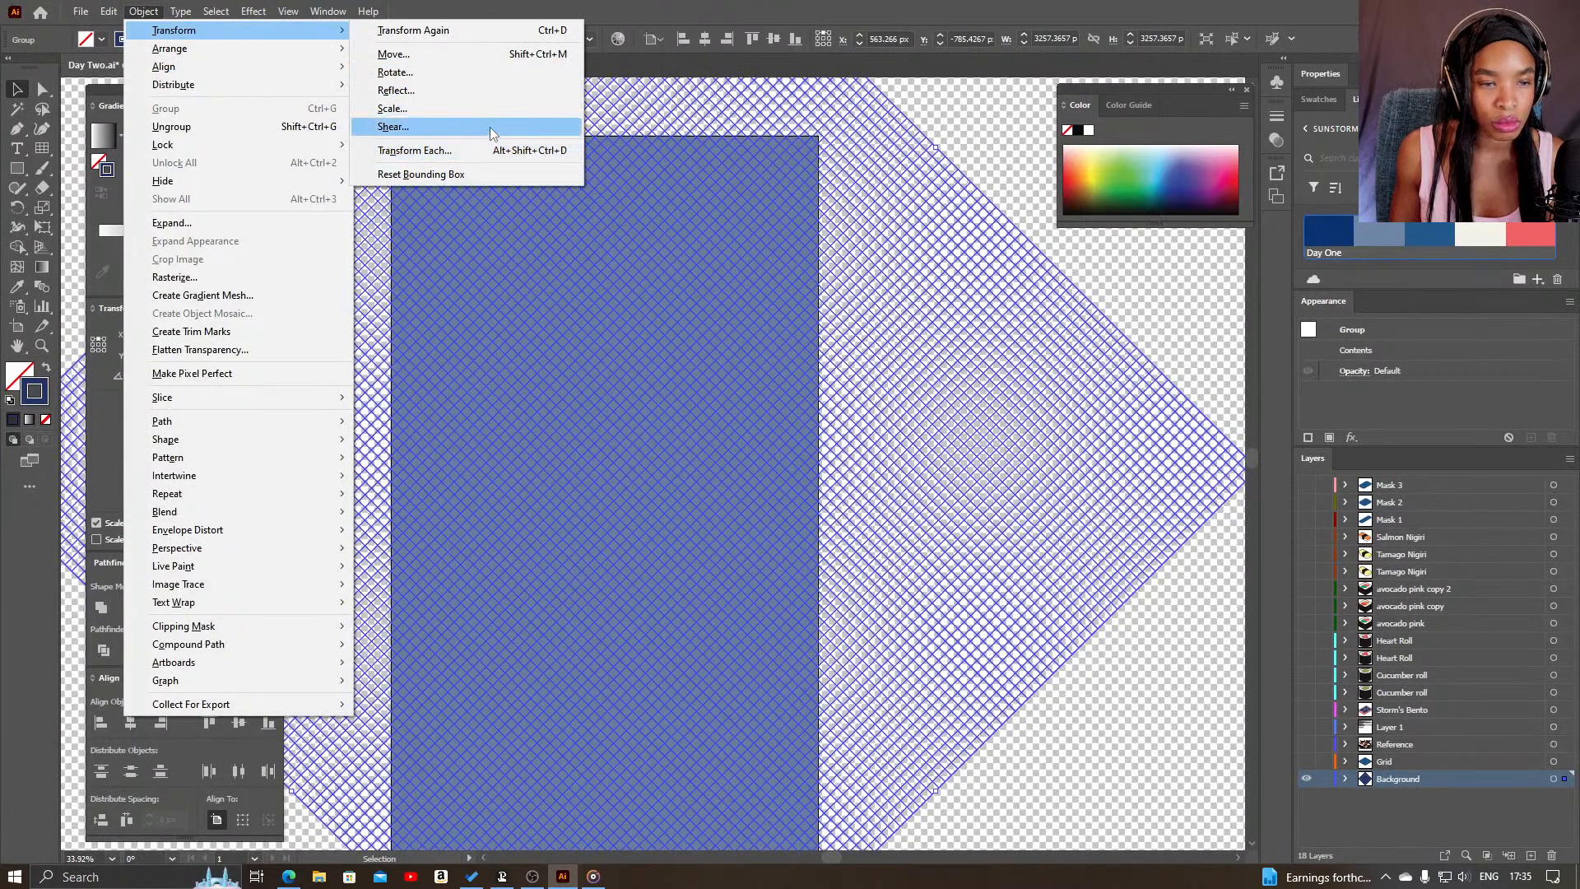
pyautogui.click(493, 151)
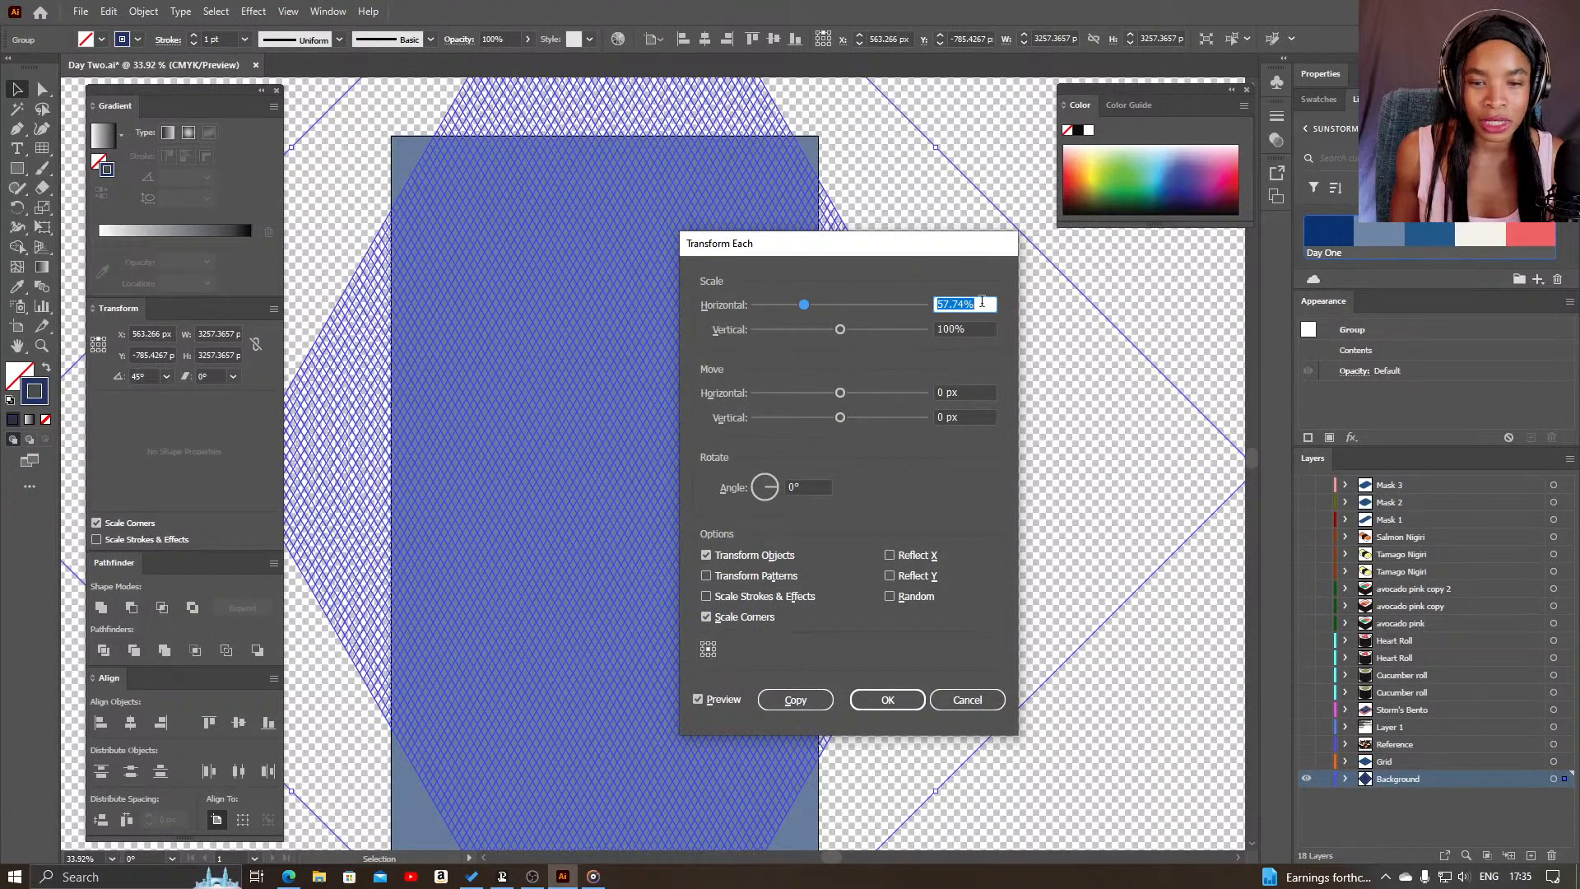
pyautogui.write('100')
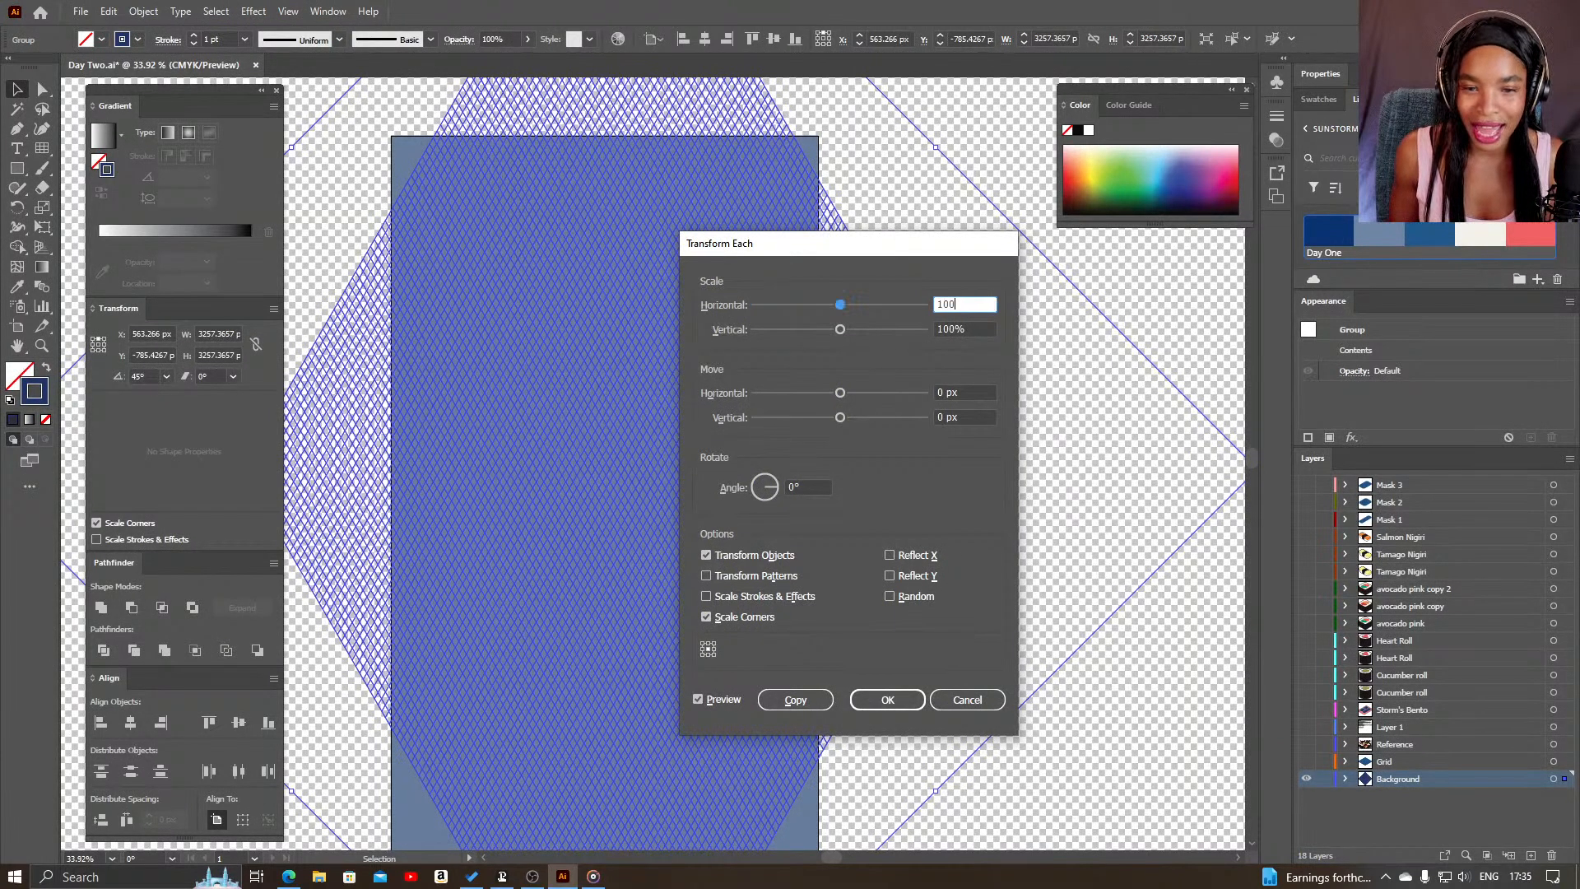
pyautogui.press('Tab')
pyautogui.write('57')
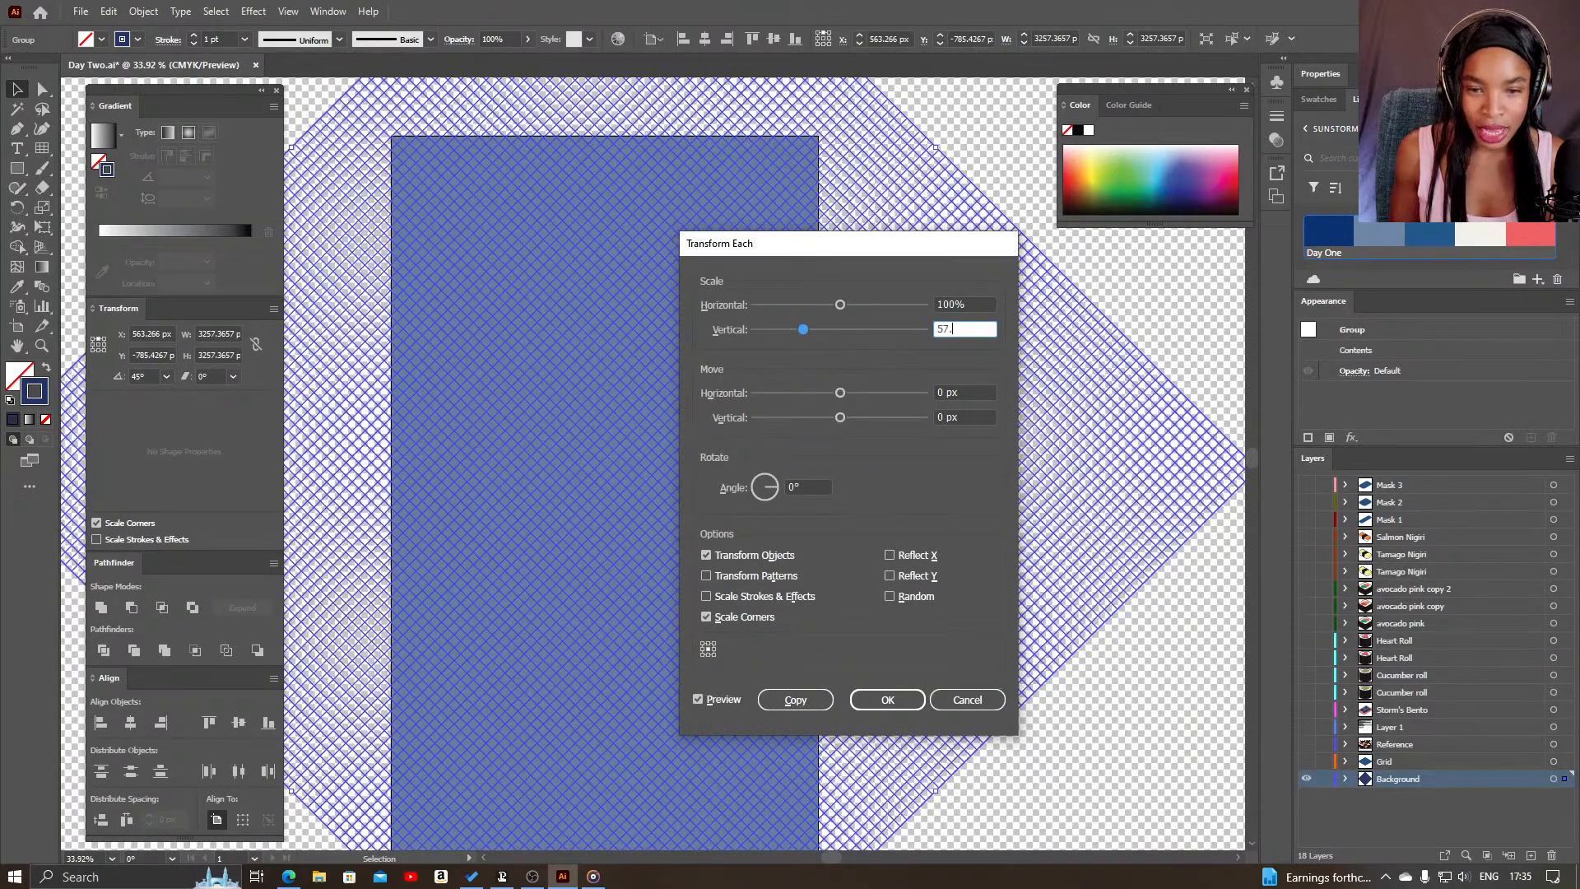
pyautogui.press('Return')
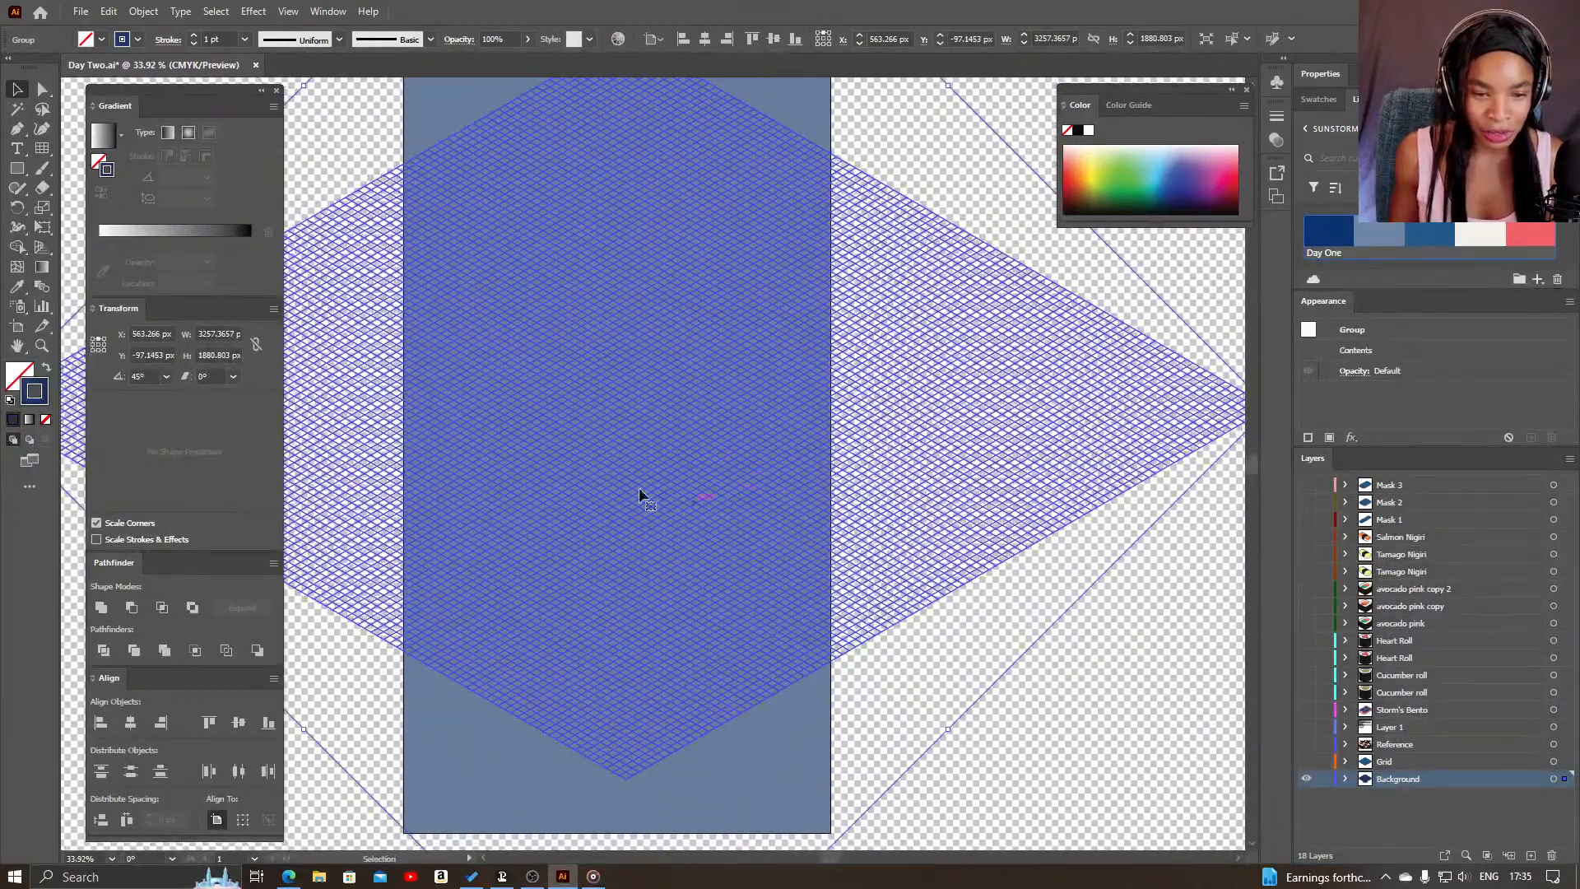
# - Enlarge the isometric grid proportionally to about 5244 by 3028 px over the artboard and lock the Background layer
pyautogui.press('z')
pyautogui.moveTo(639, 487); pyautogui.dragTo(546, 498)
pyautogui.press('v')
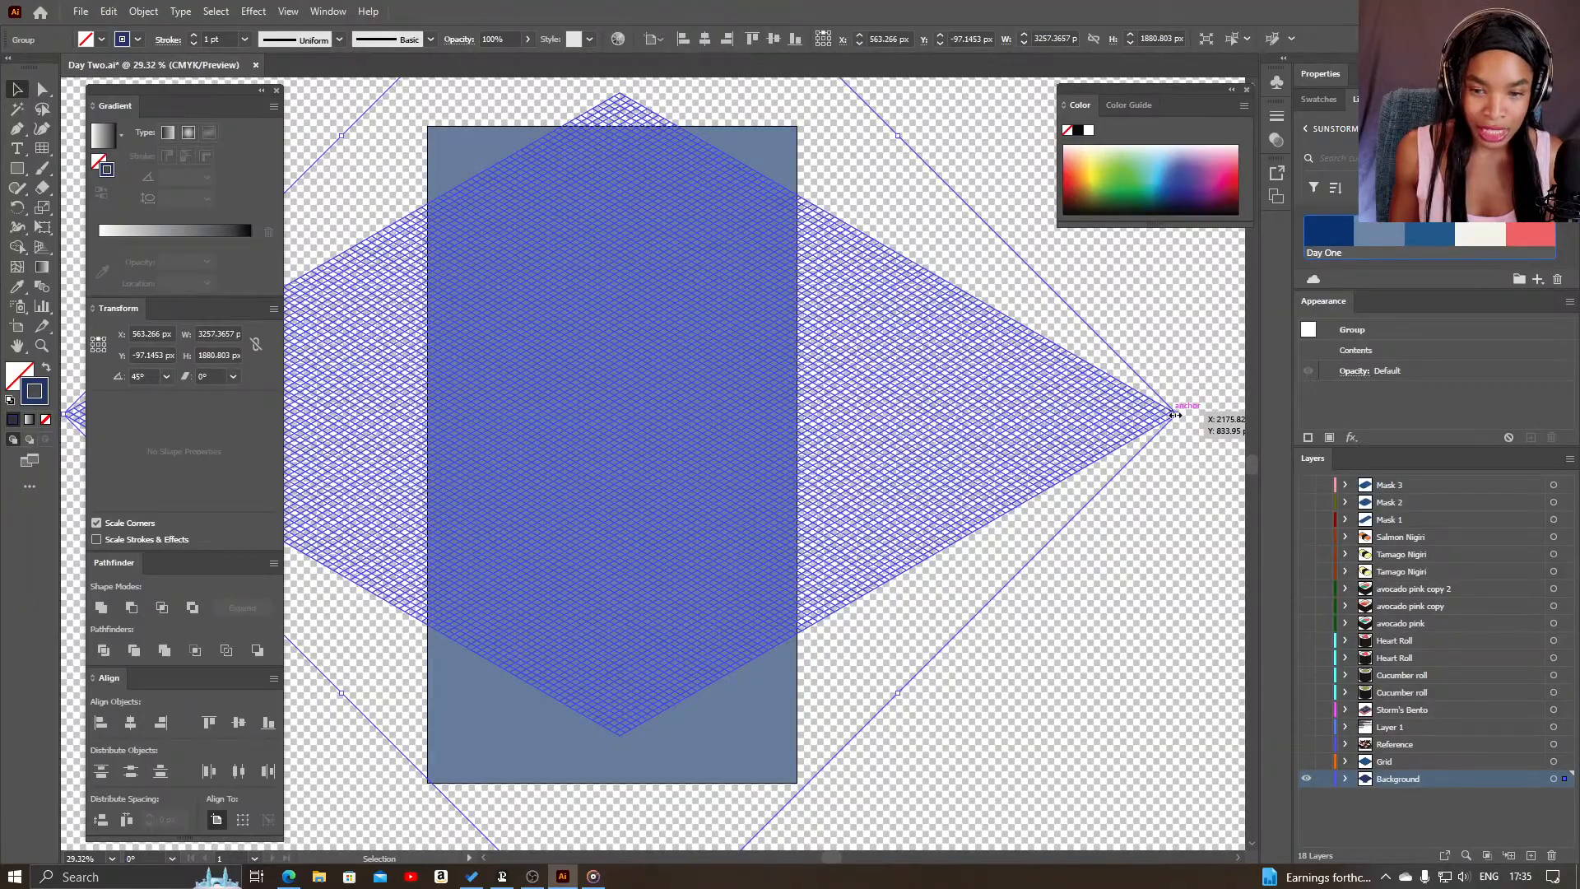
pyautogui.moveTo(1174, 414); pyautogui.dragTo(1310, 438)
pyautogui.moveTo(460, 530); pyautogui.dragTo(693, 574)
pyautogui.press('z')
pyautogui.click(693, 575)
pyautogui.click(621, 575)
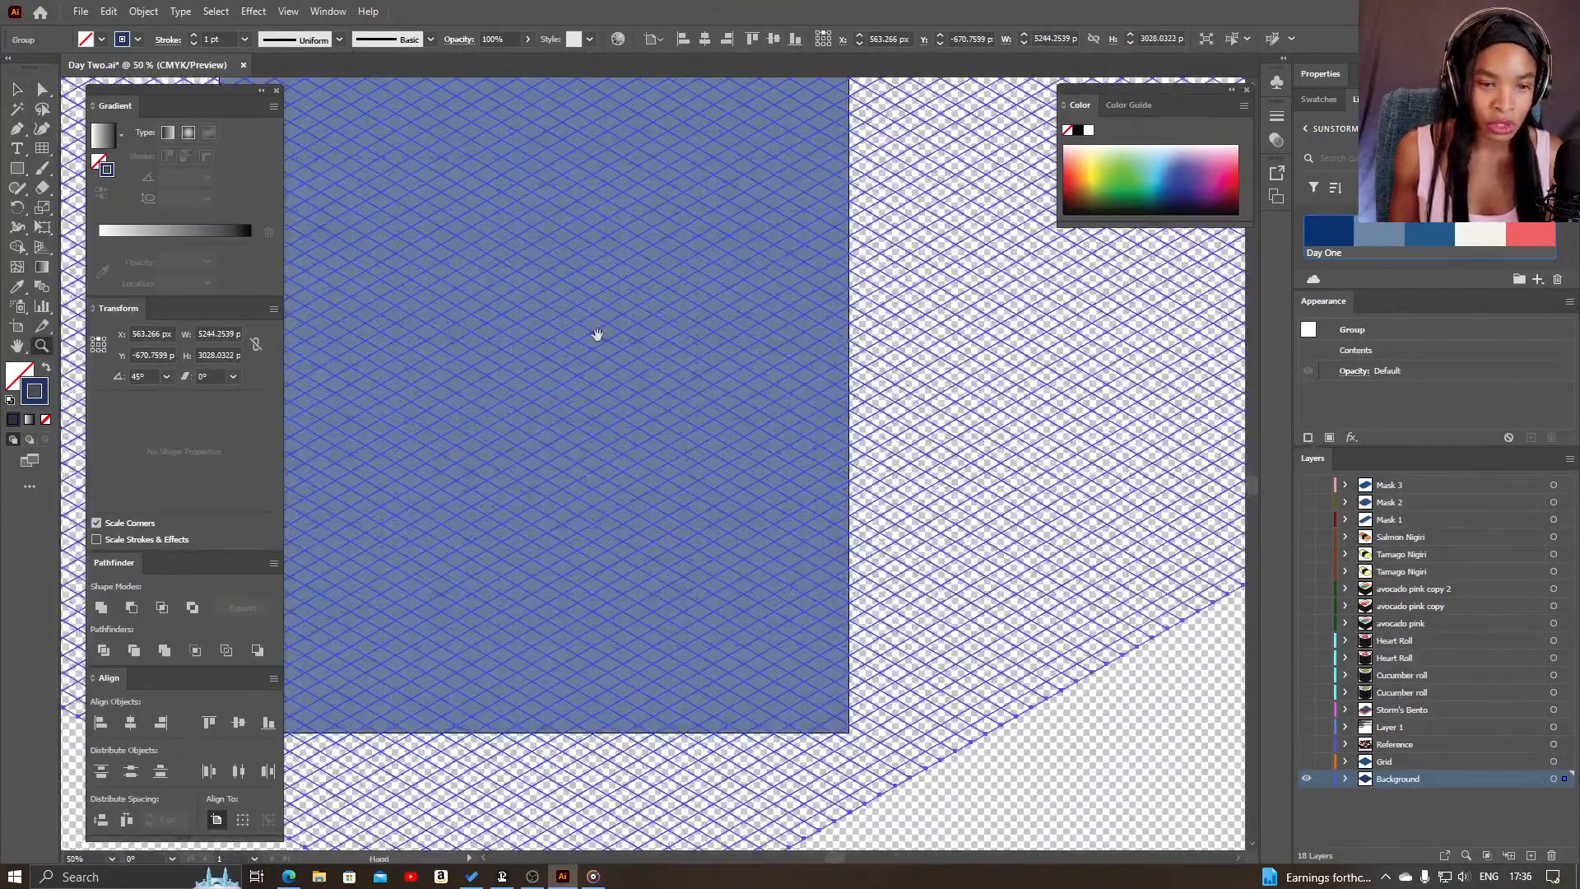
pyautogui.moveTo(596, 342); pyautogui.dragTo(812, 581)
pyautogui.press('v')
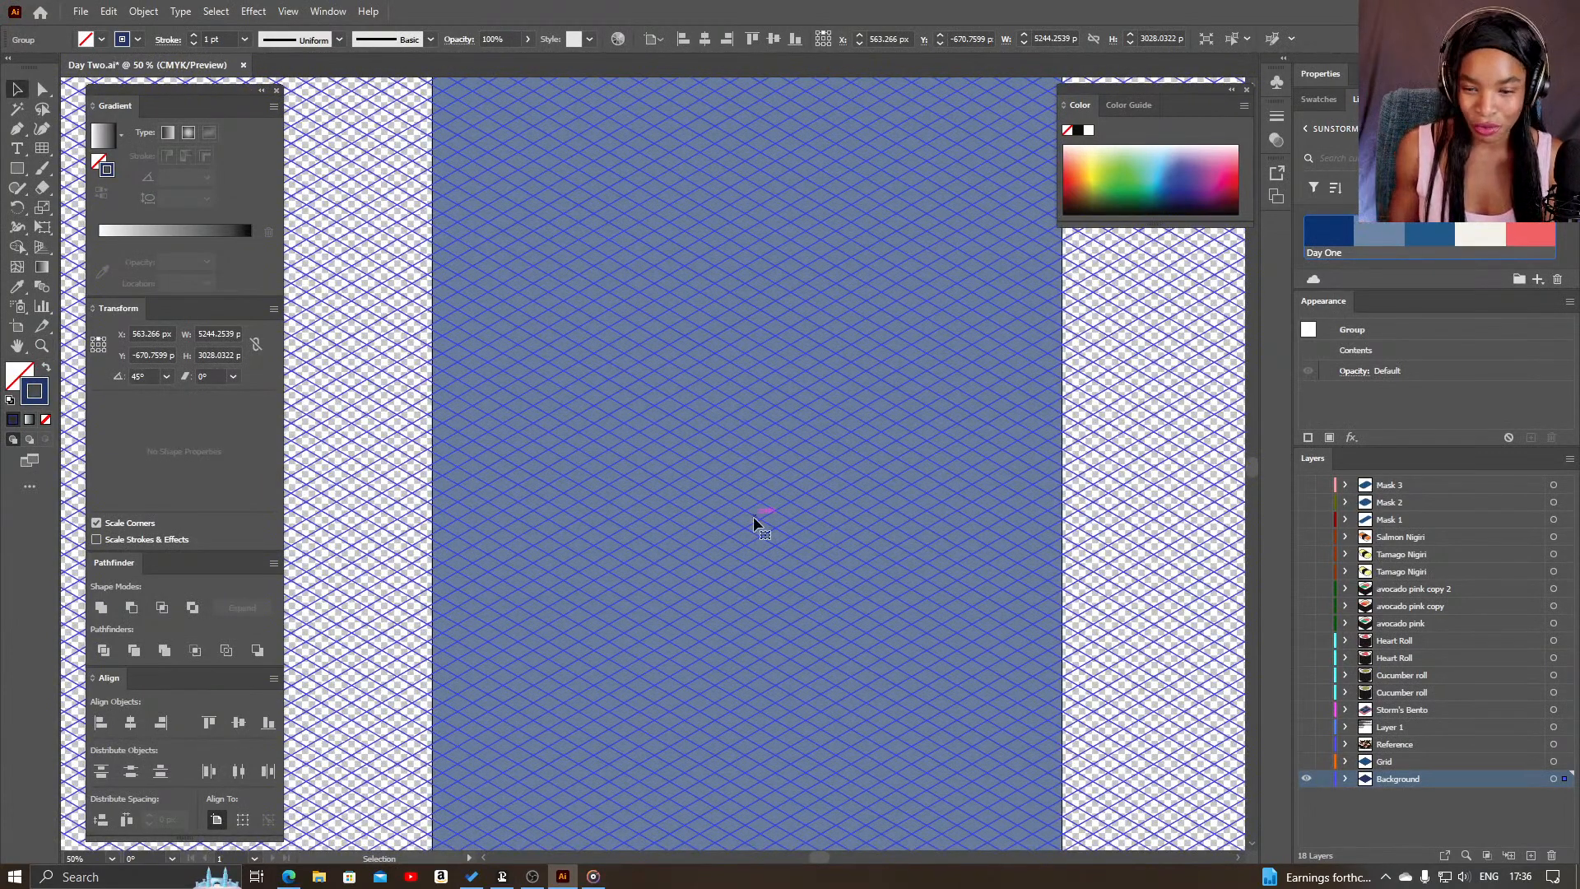
pyautogui.click(1327, 780)
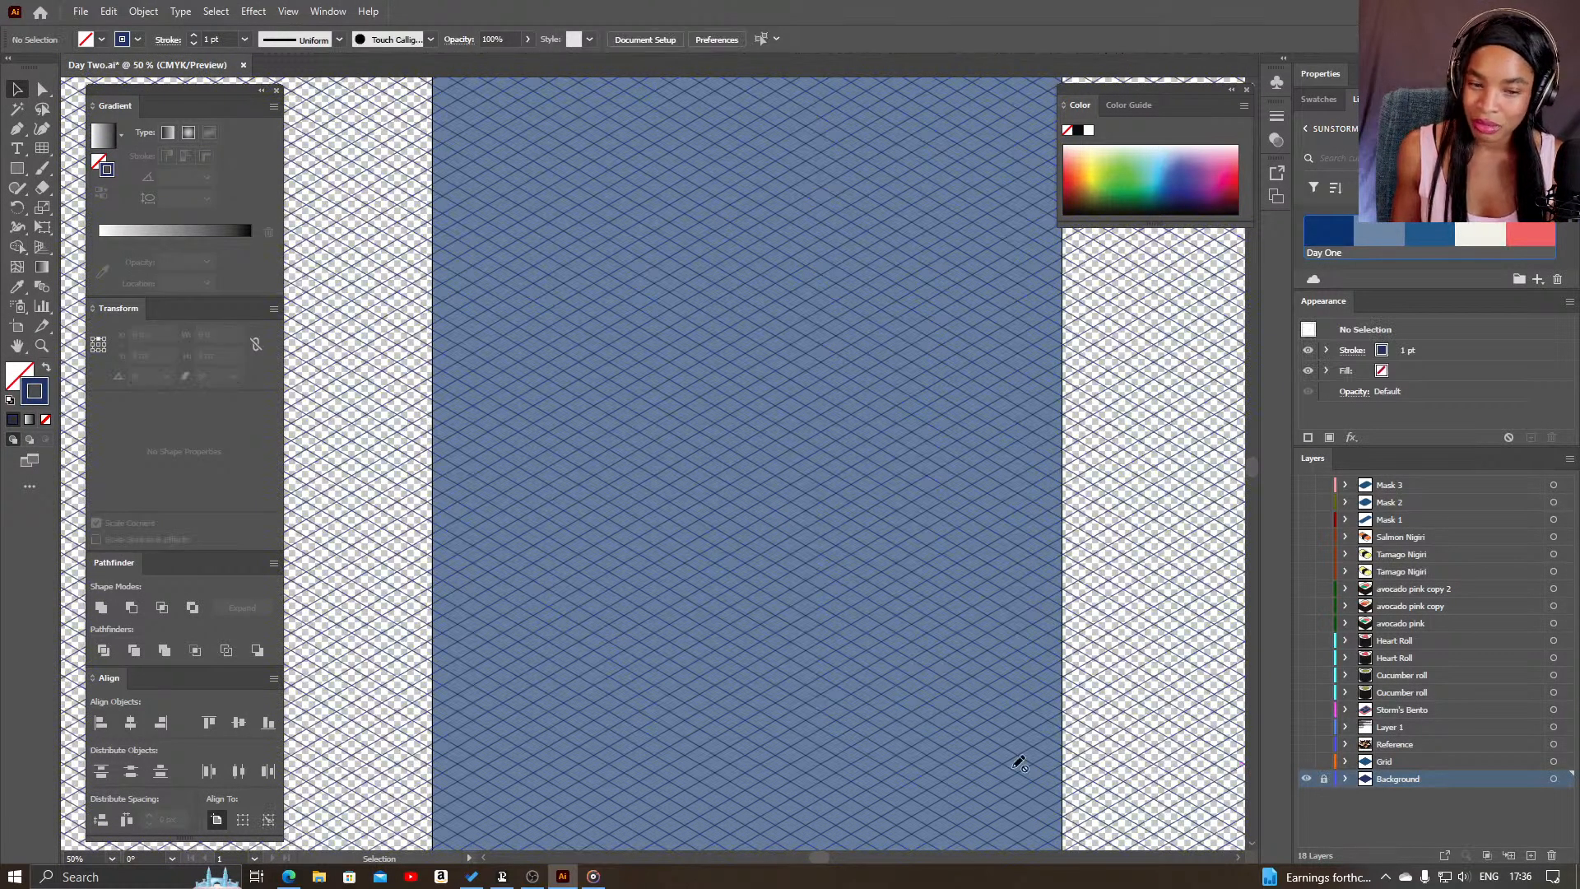
# - Lock the Grid layer and show the Storm's Bento and Salmon Nigiri layers
pyautogui.click(1323, 762)
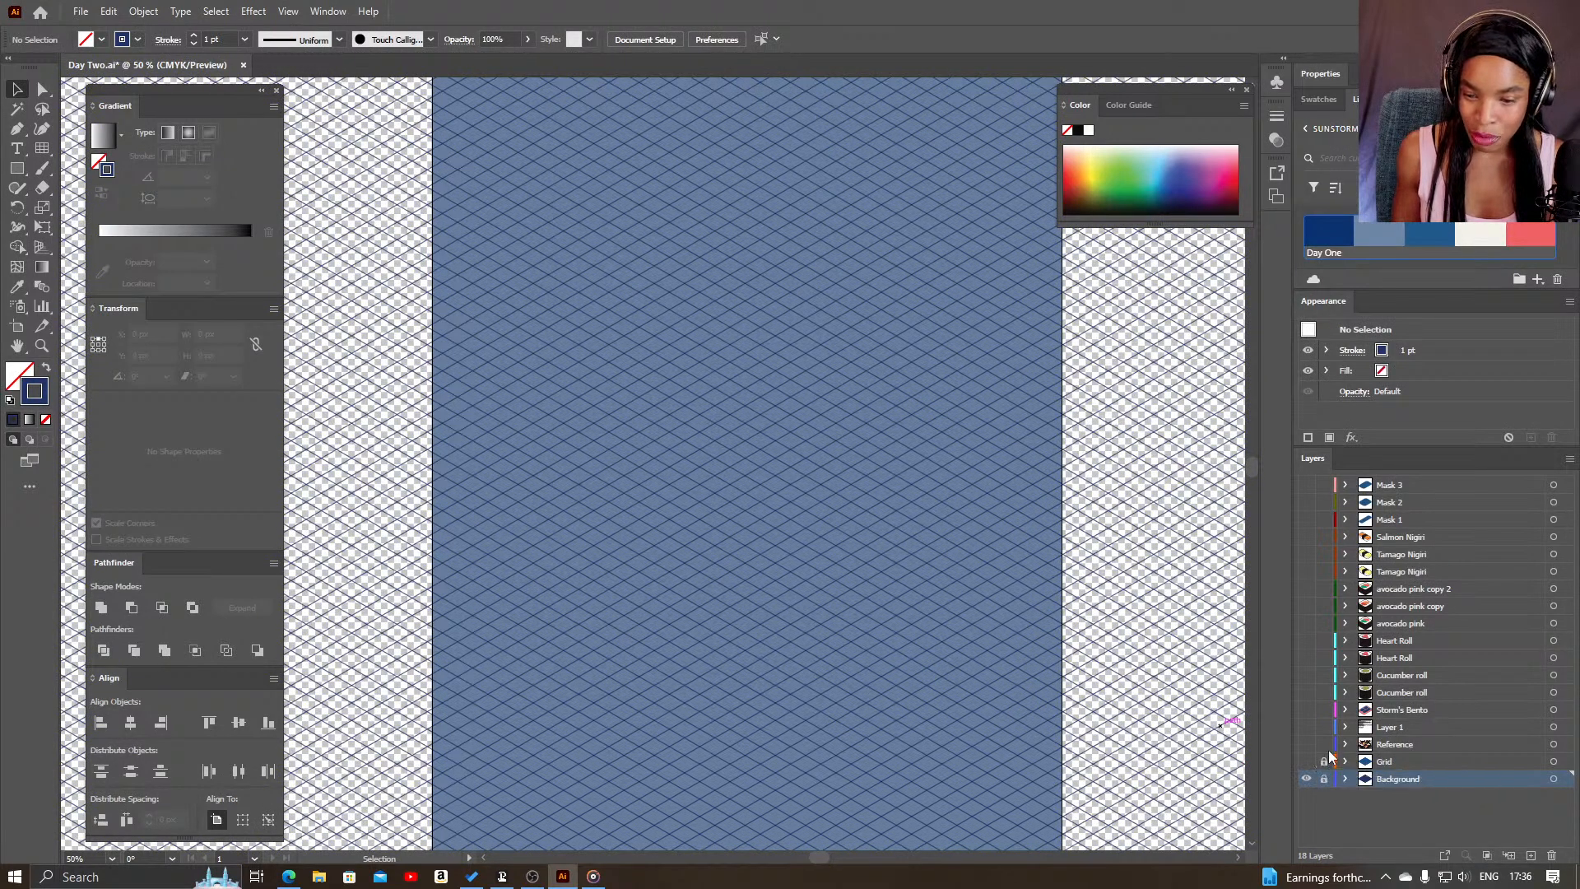
pyautogui.click(1306, 710)
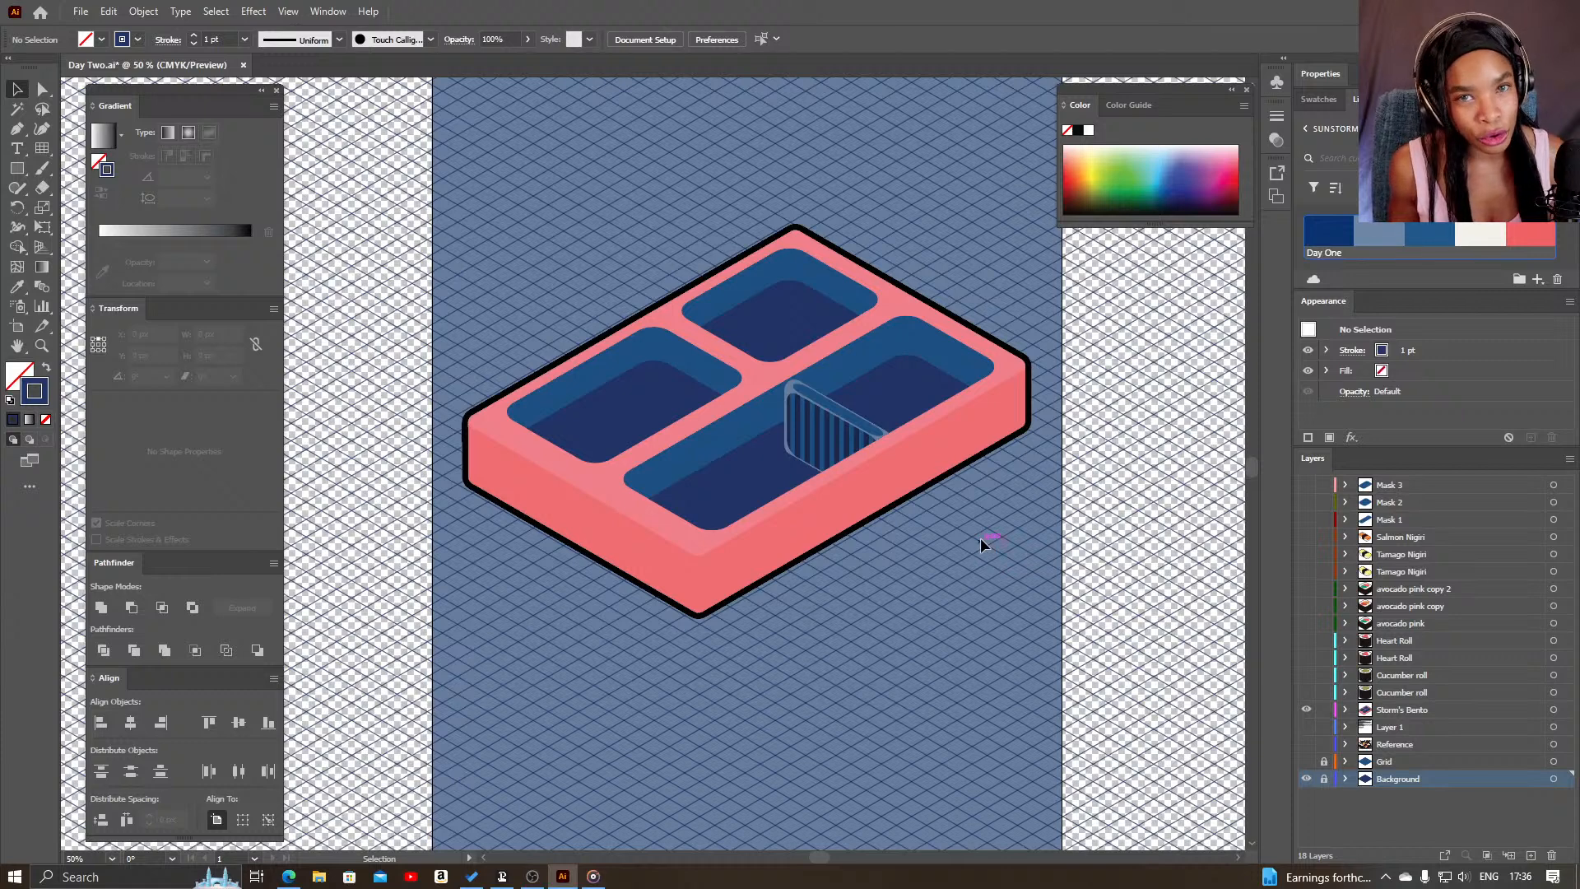
pyautogui.moveTo(973, 532); pyautogui.dragTo(951, 595)
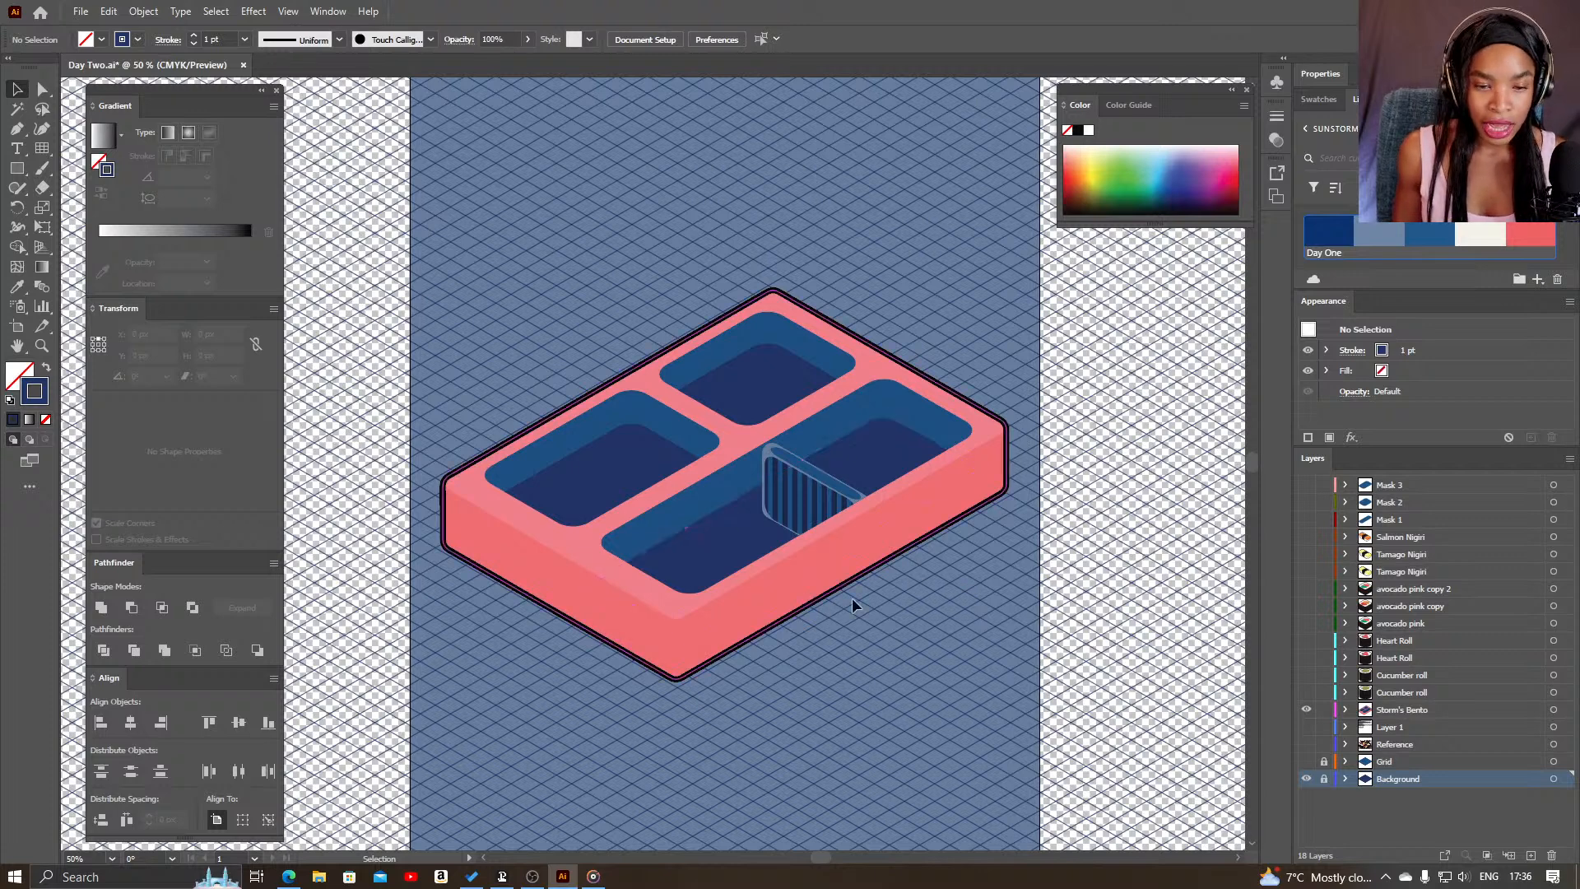
pyautogui.moveTo(807, 670); pyautogui.dragTo(716, 652)
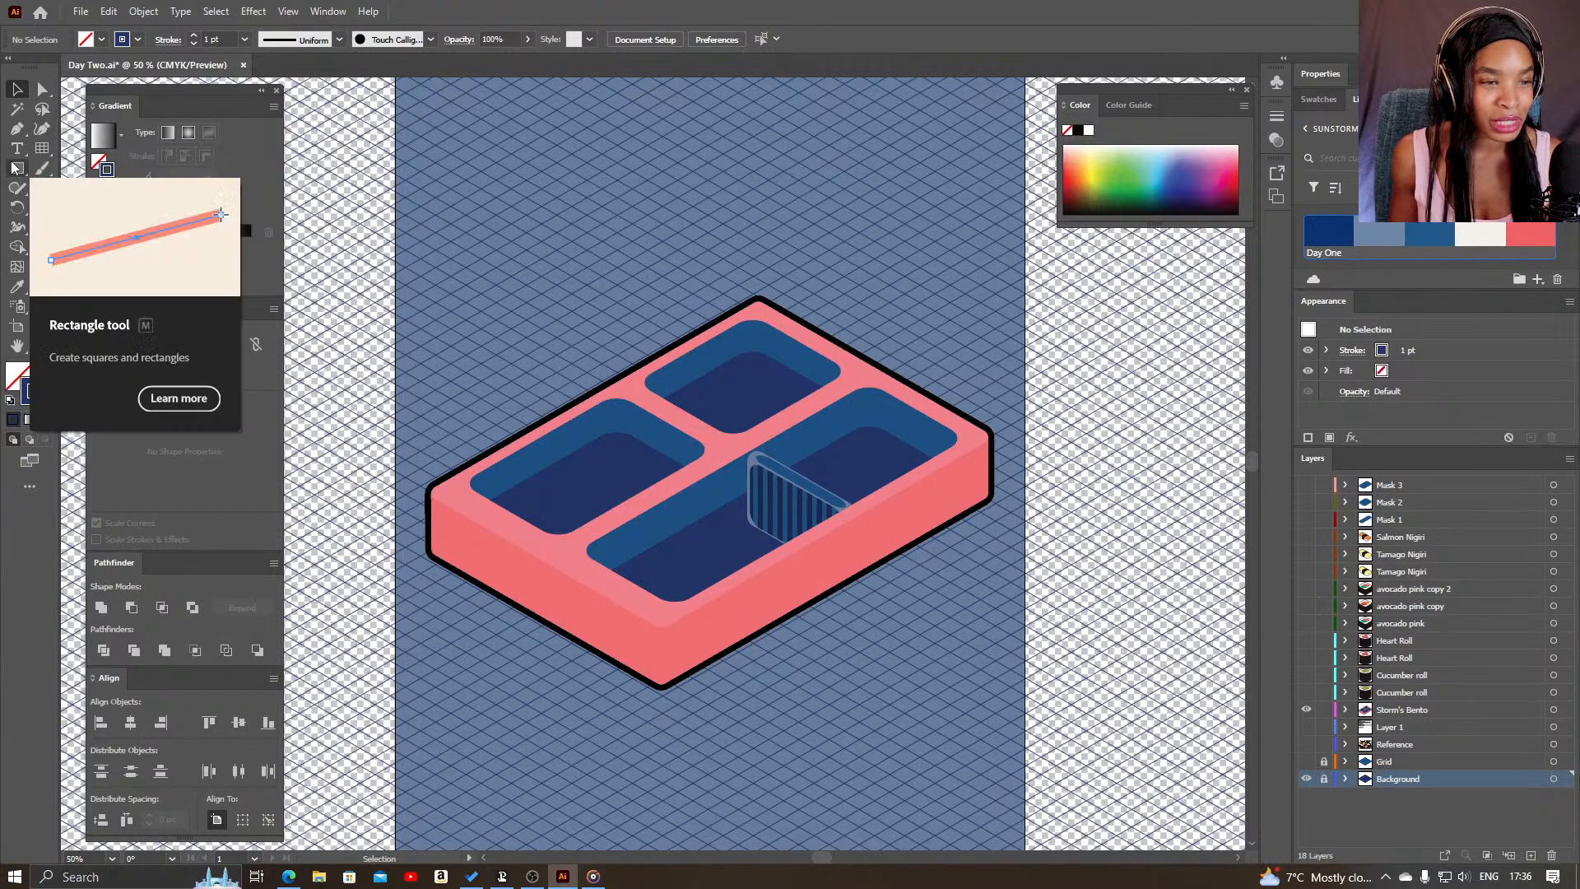
pyautogui.click(1306, 536)
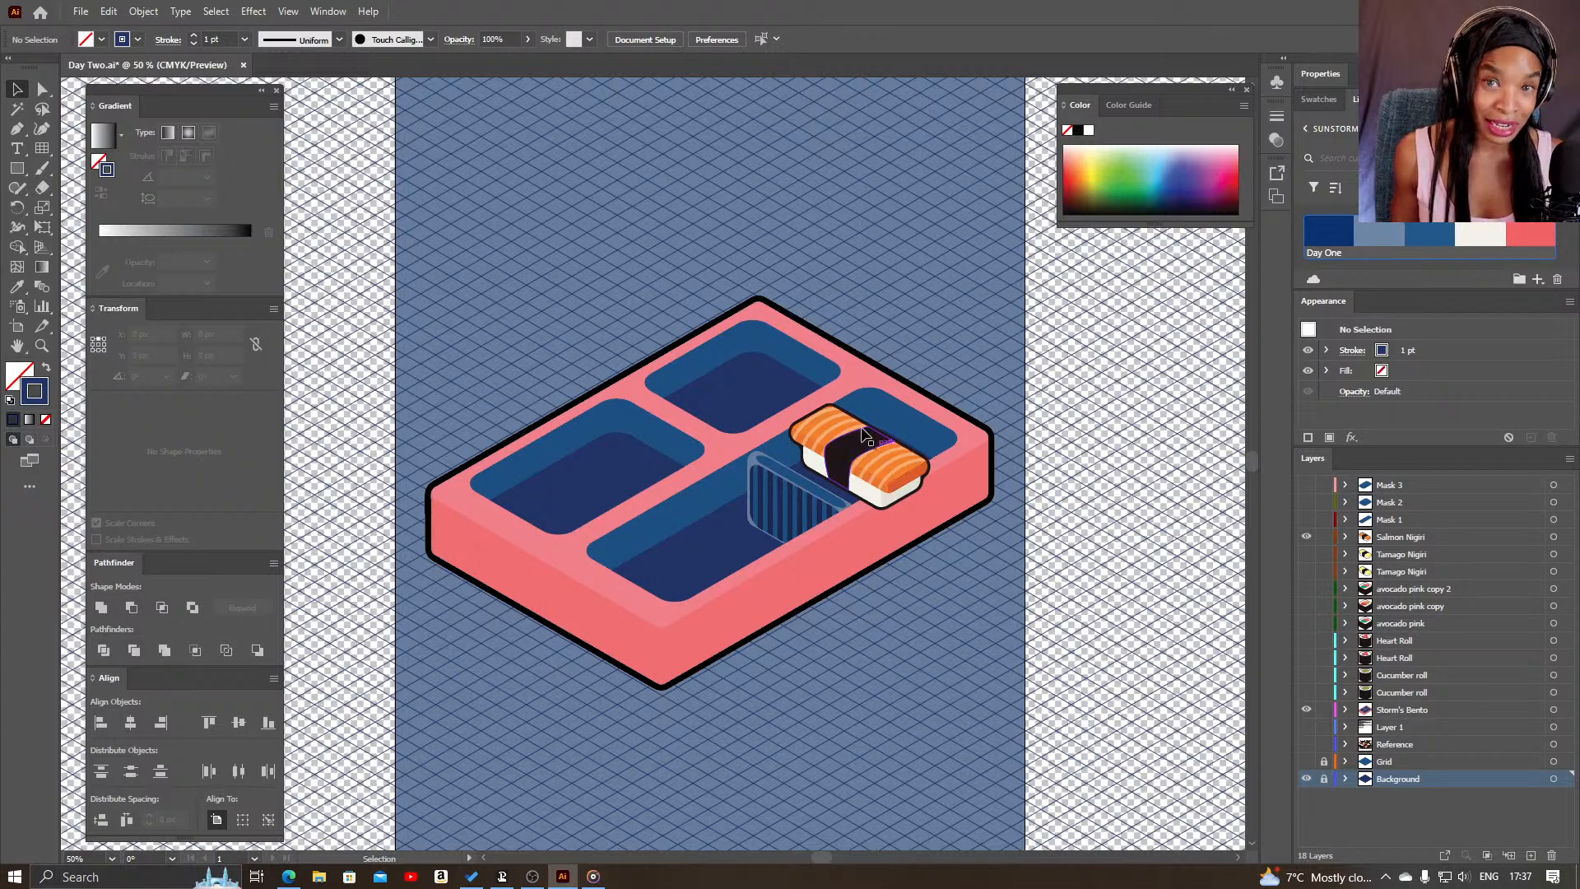
# - Set the Pen tool to no fill and no stroke, and add a new layer directly above Salmon Nigiri
pyautogui.press('space')
pyautogui.moveTo(655, 286); pyautogui.dragTo(681, 379)
pyautogui.press('z')
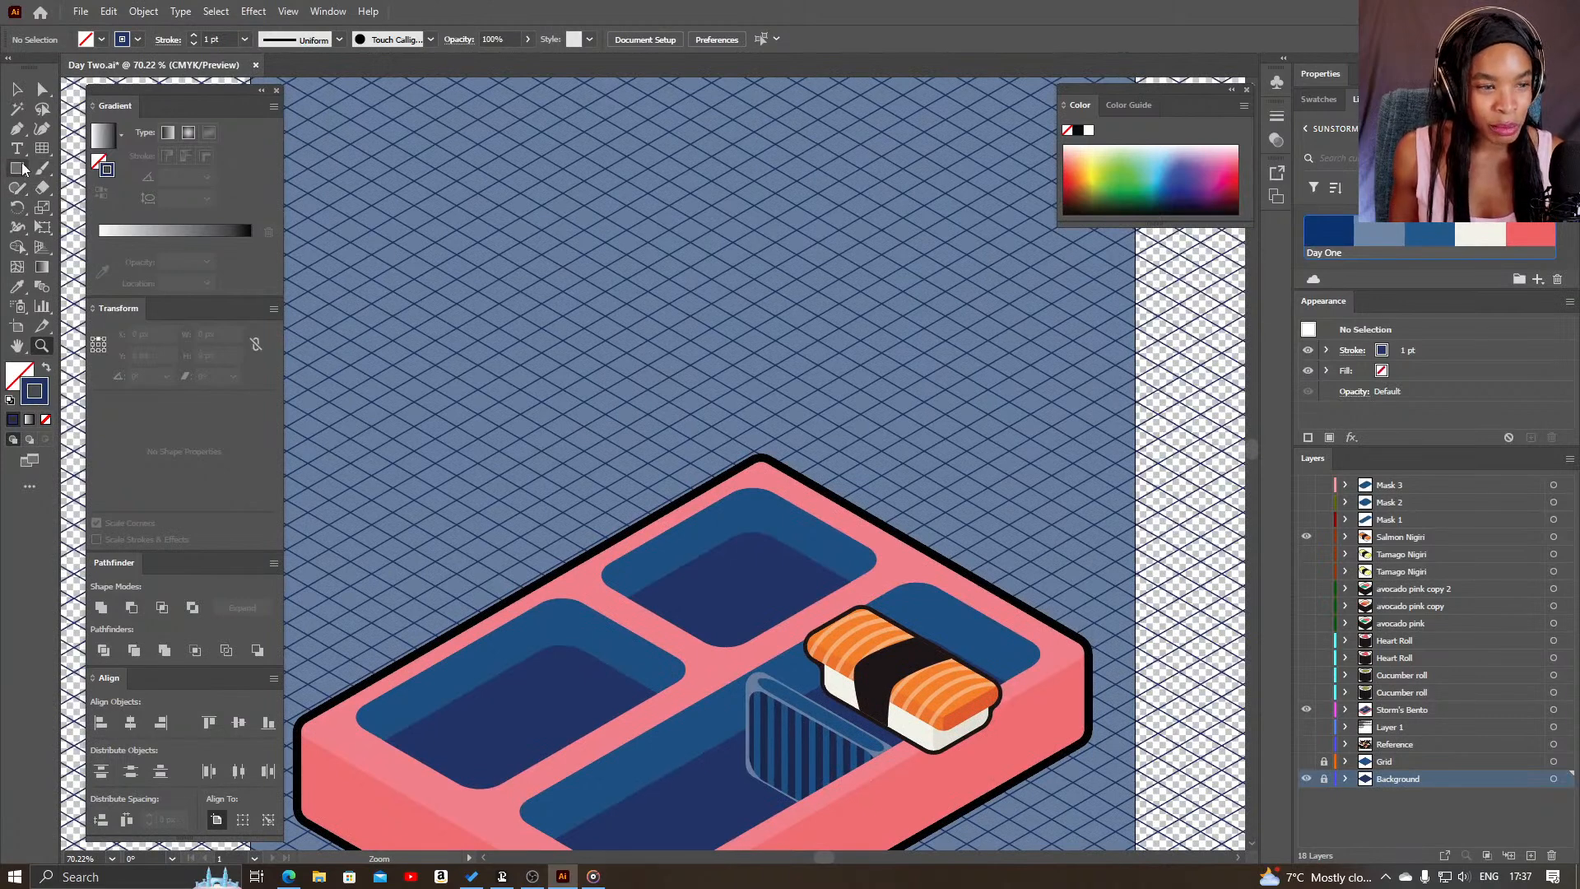
pyautogui.click(18, 130)
pyautogui.click(27, 370)
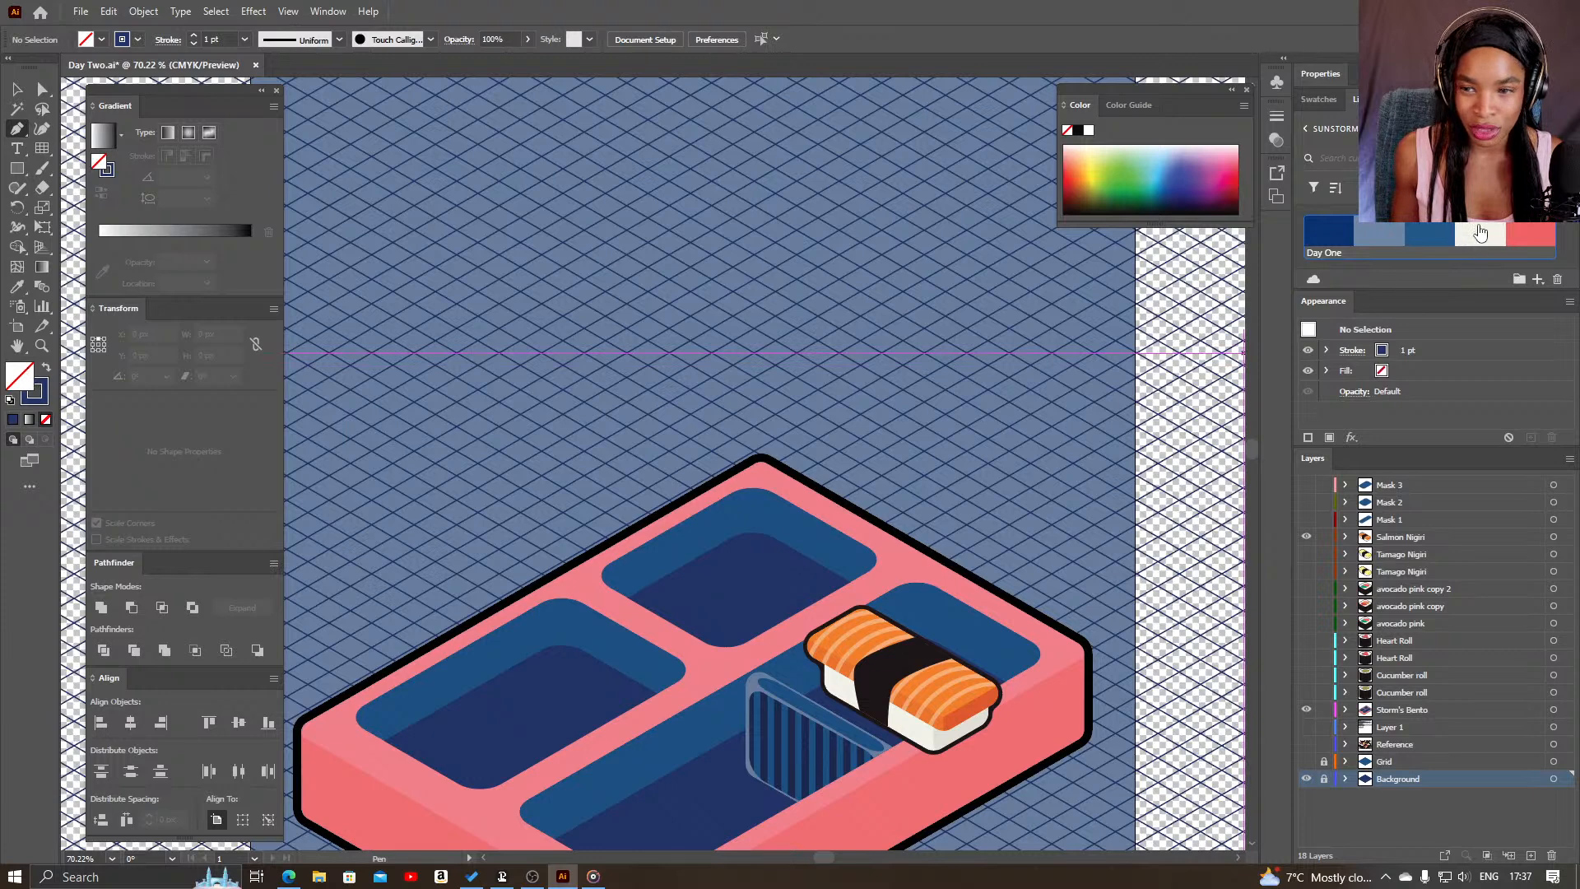
pyautogui.click(42, 401)
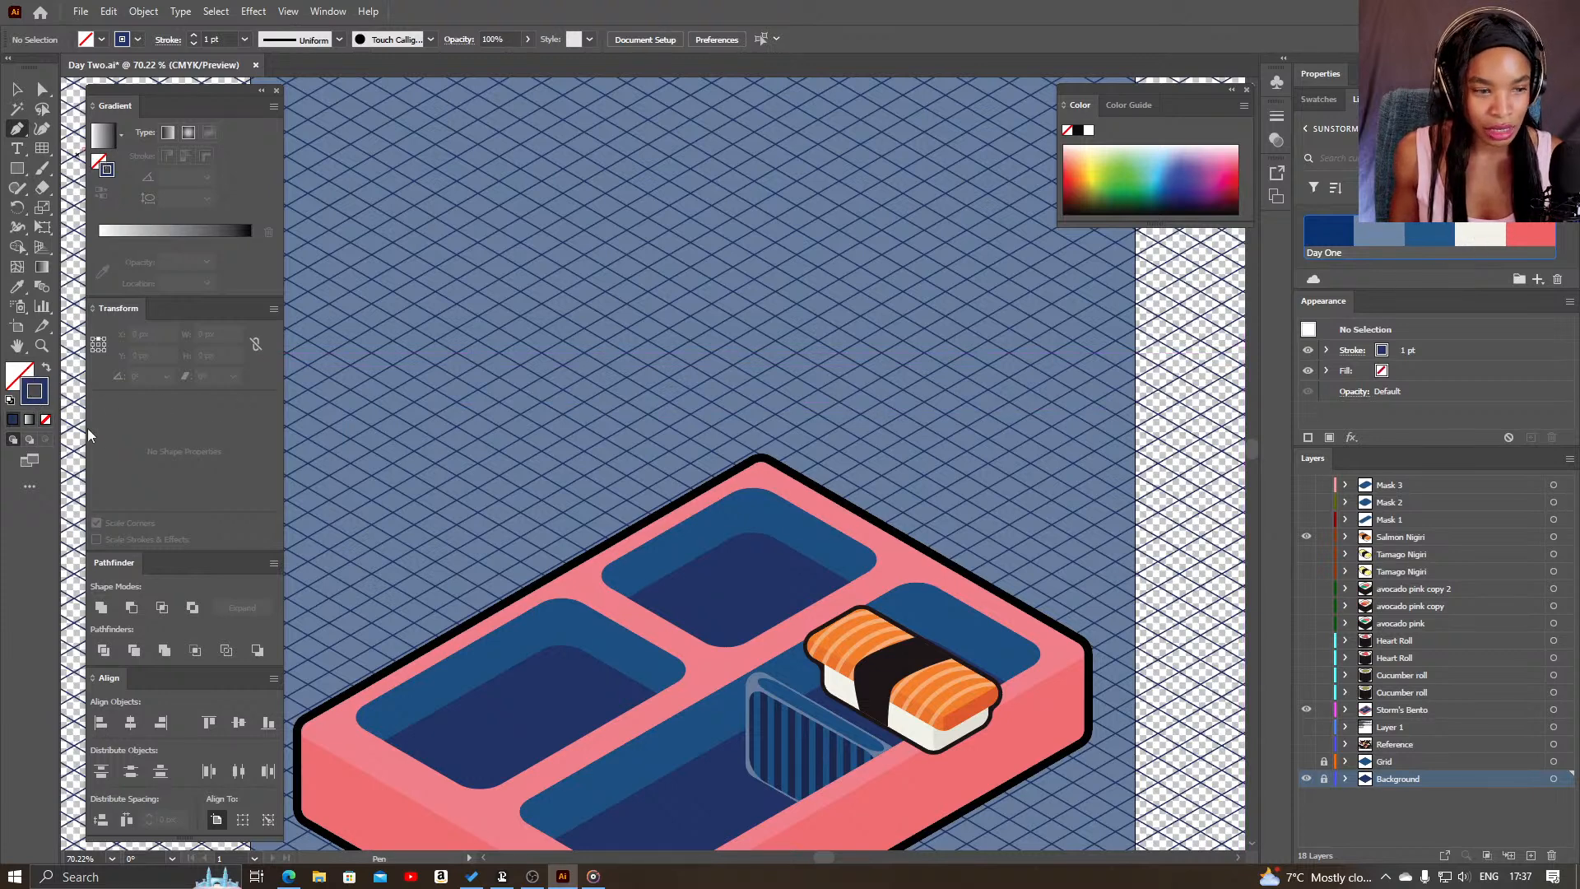
pyautogui.click(45, 420)
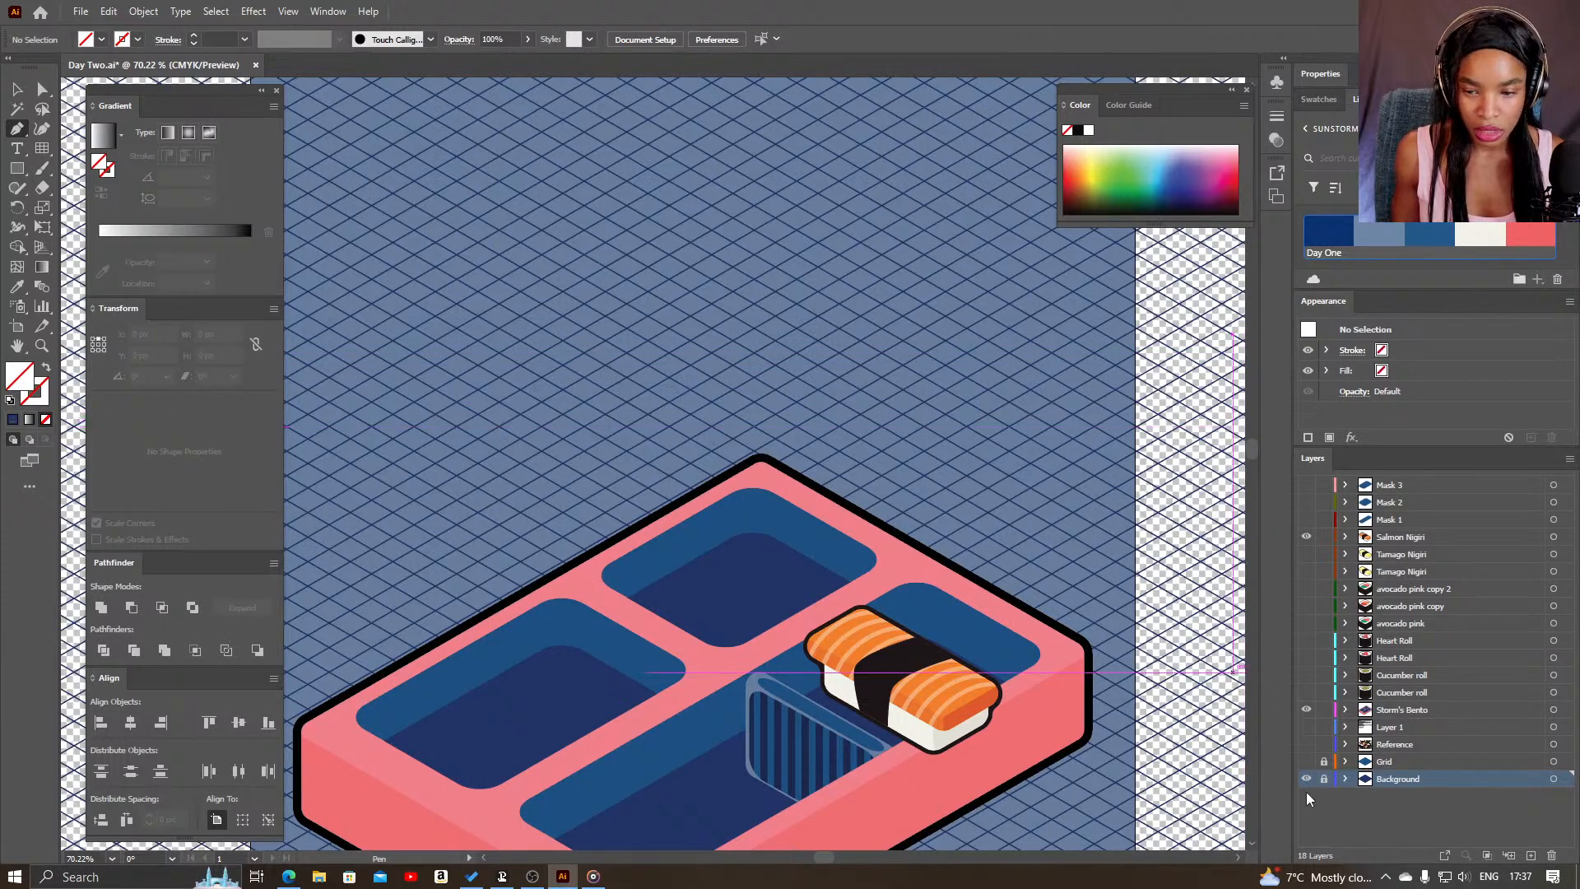
pyautogui.click(1441, 541)
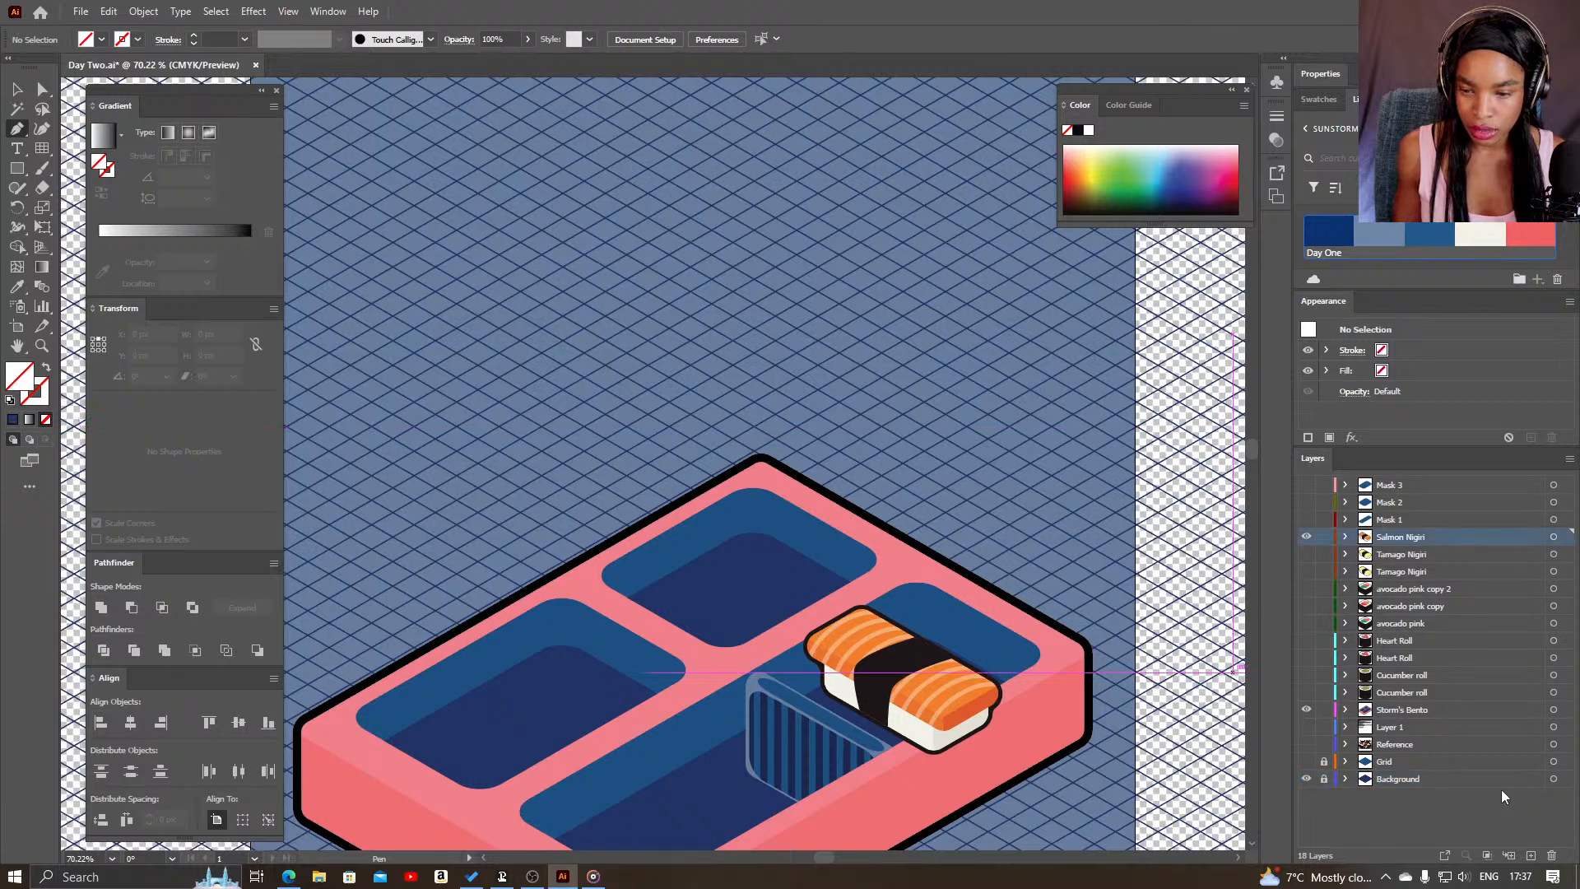
pyautogui.click(1530, 855)
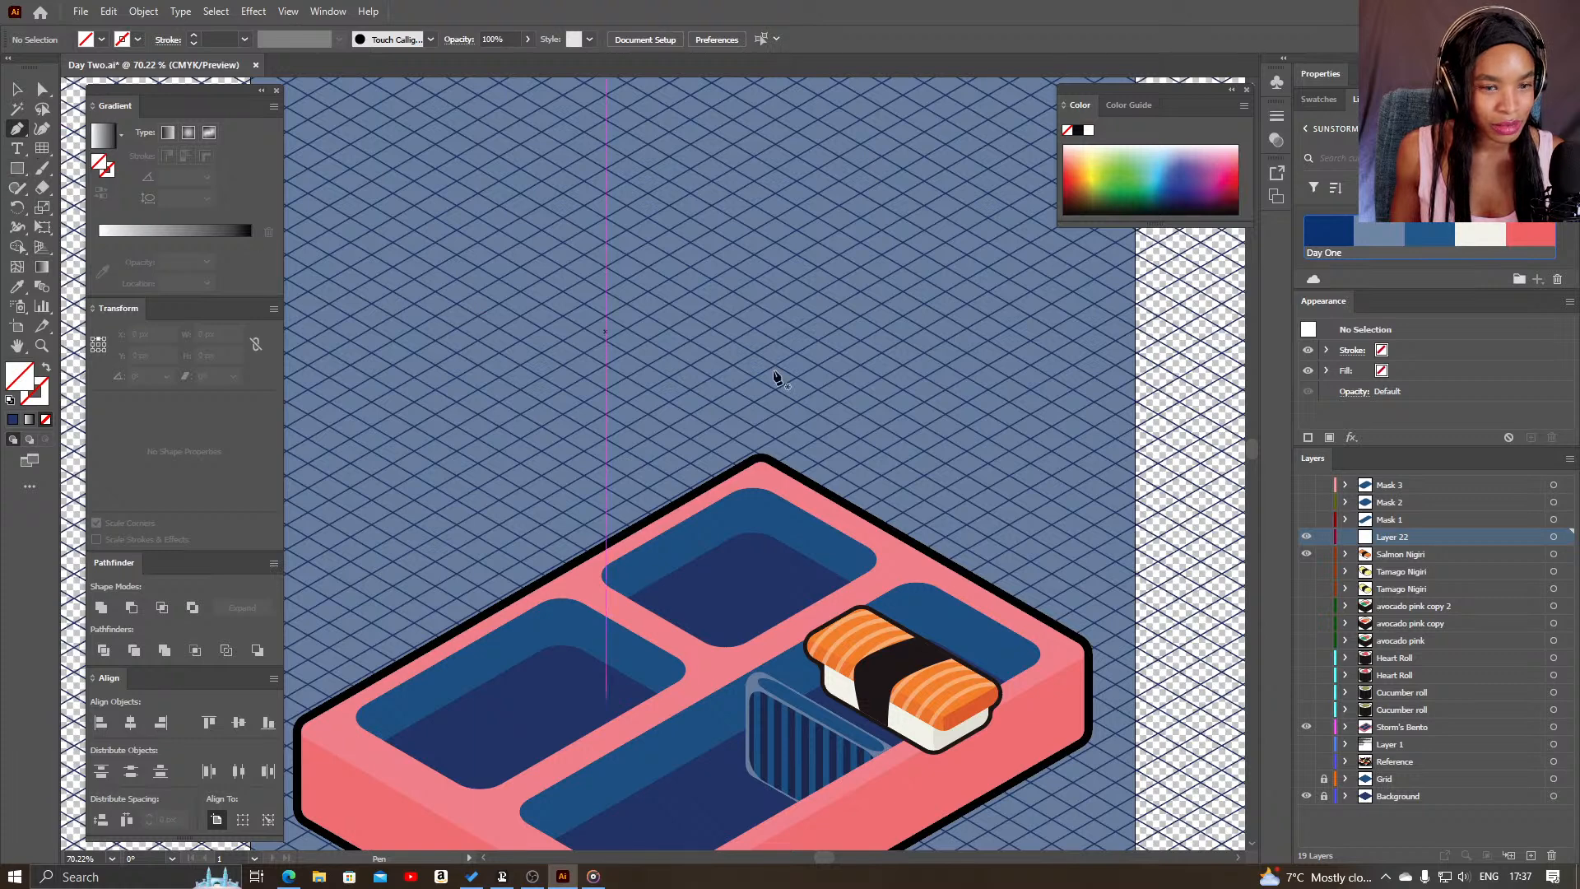
# - Draw a closed isometric parallelogram about 78 by 105 px along the grid above the bento box as a block's short end face
pyautogui.click(712, 377)
pyautogui.click(775, 340)
pyautogui.click(775, 292)
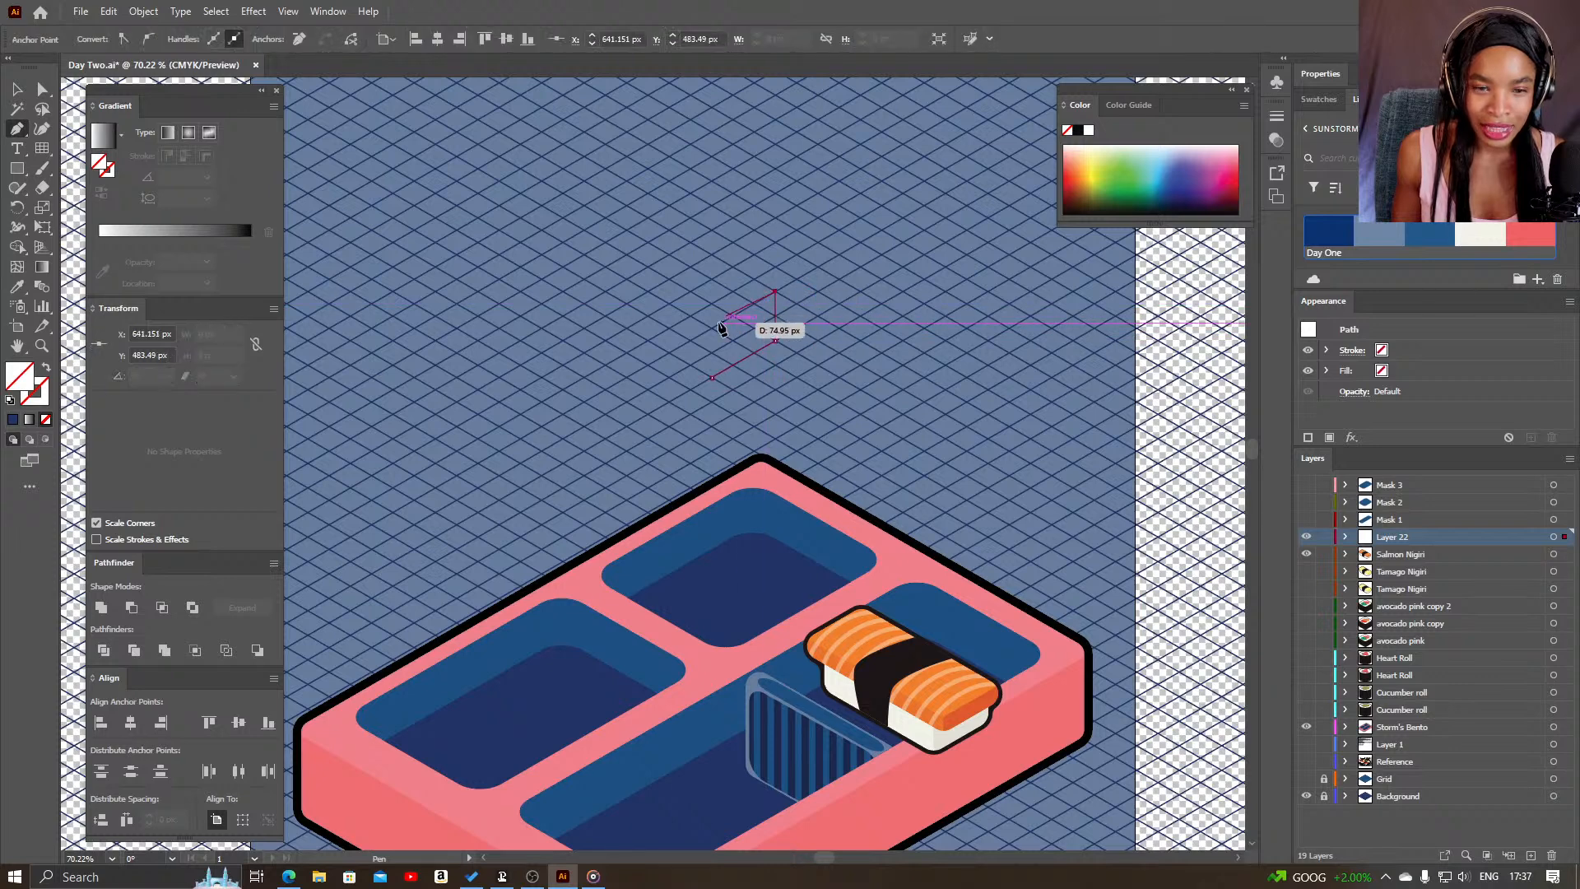
pyautogui.click(712, 328)
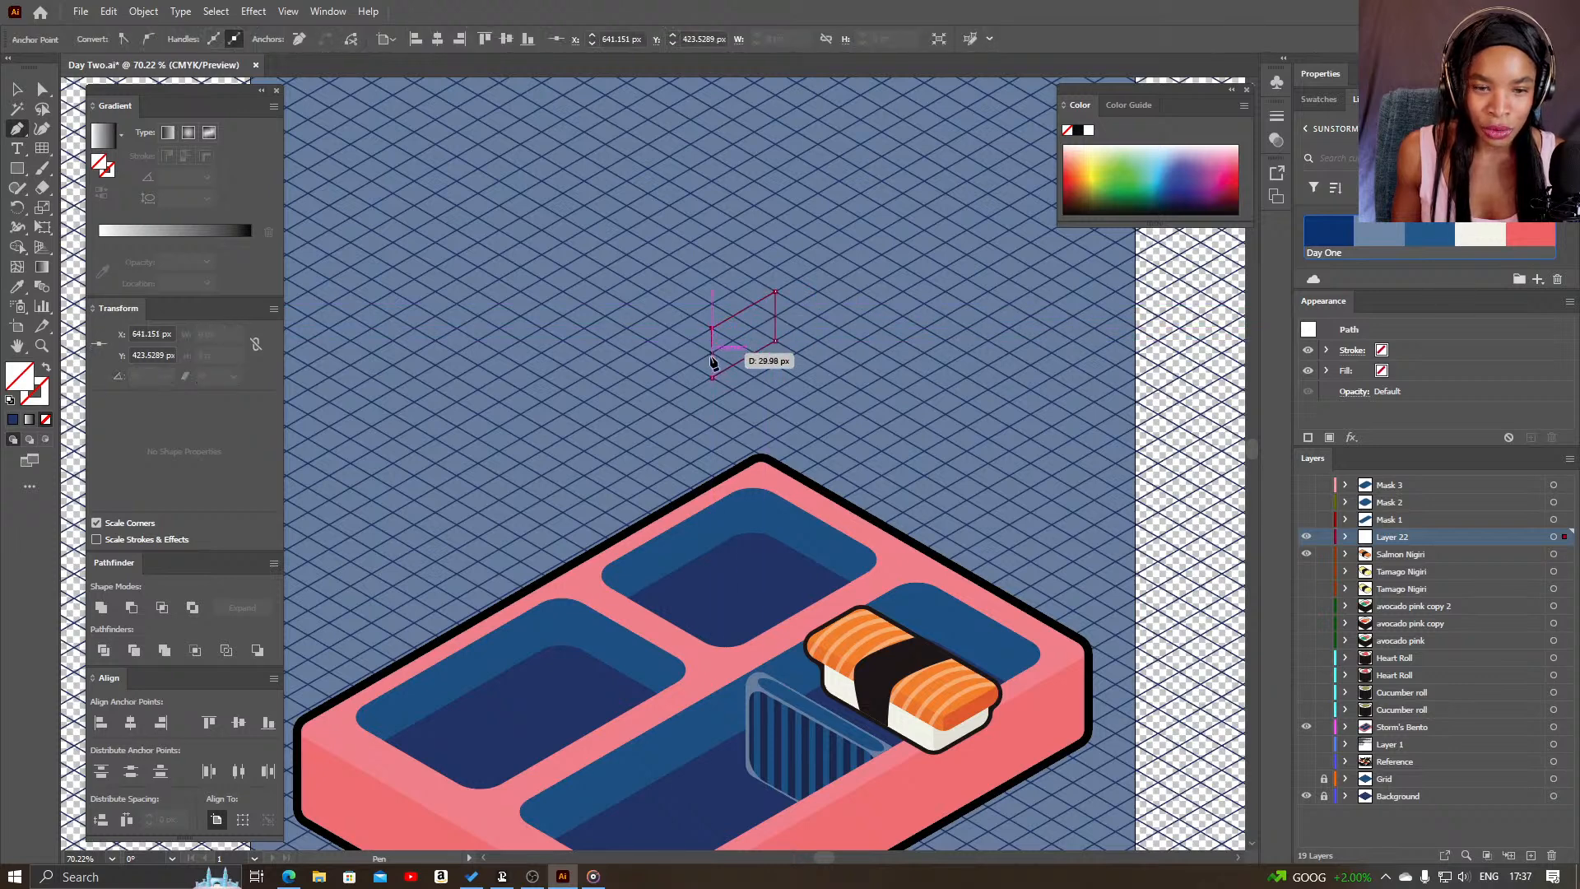
pyautogui.click(712, 377)
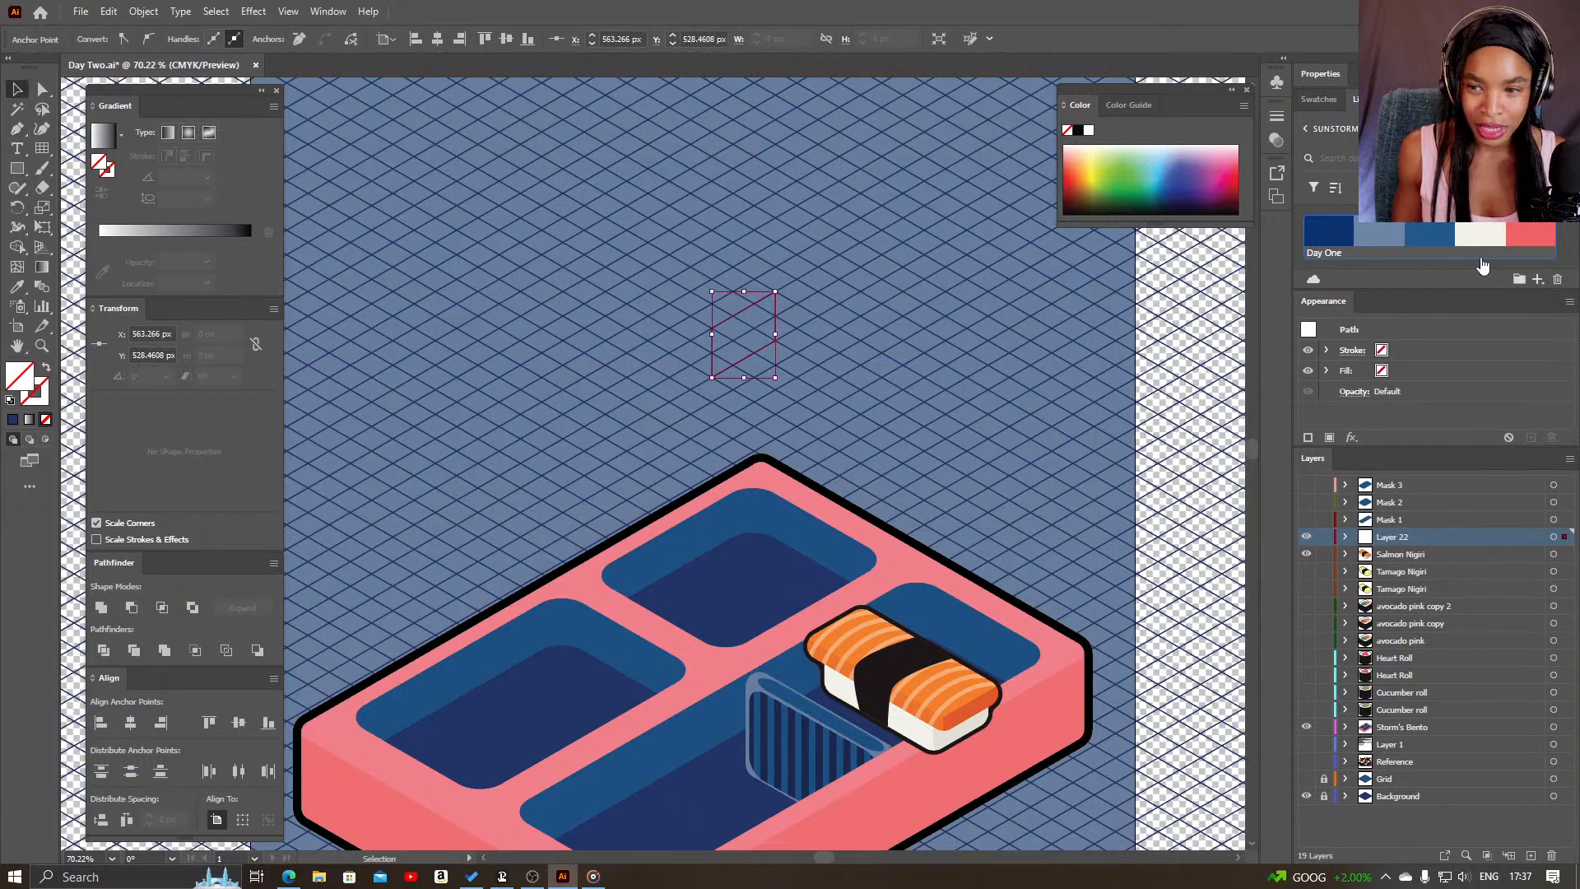
# - Fill the short end face with the off-white colour of the Day One palette and deselect it
pyautogui.click(1479, 236)
pyautogui.press('v')
pyautogui.click(819, 372)
pyautogui.click(553, 393)
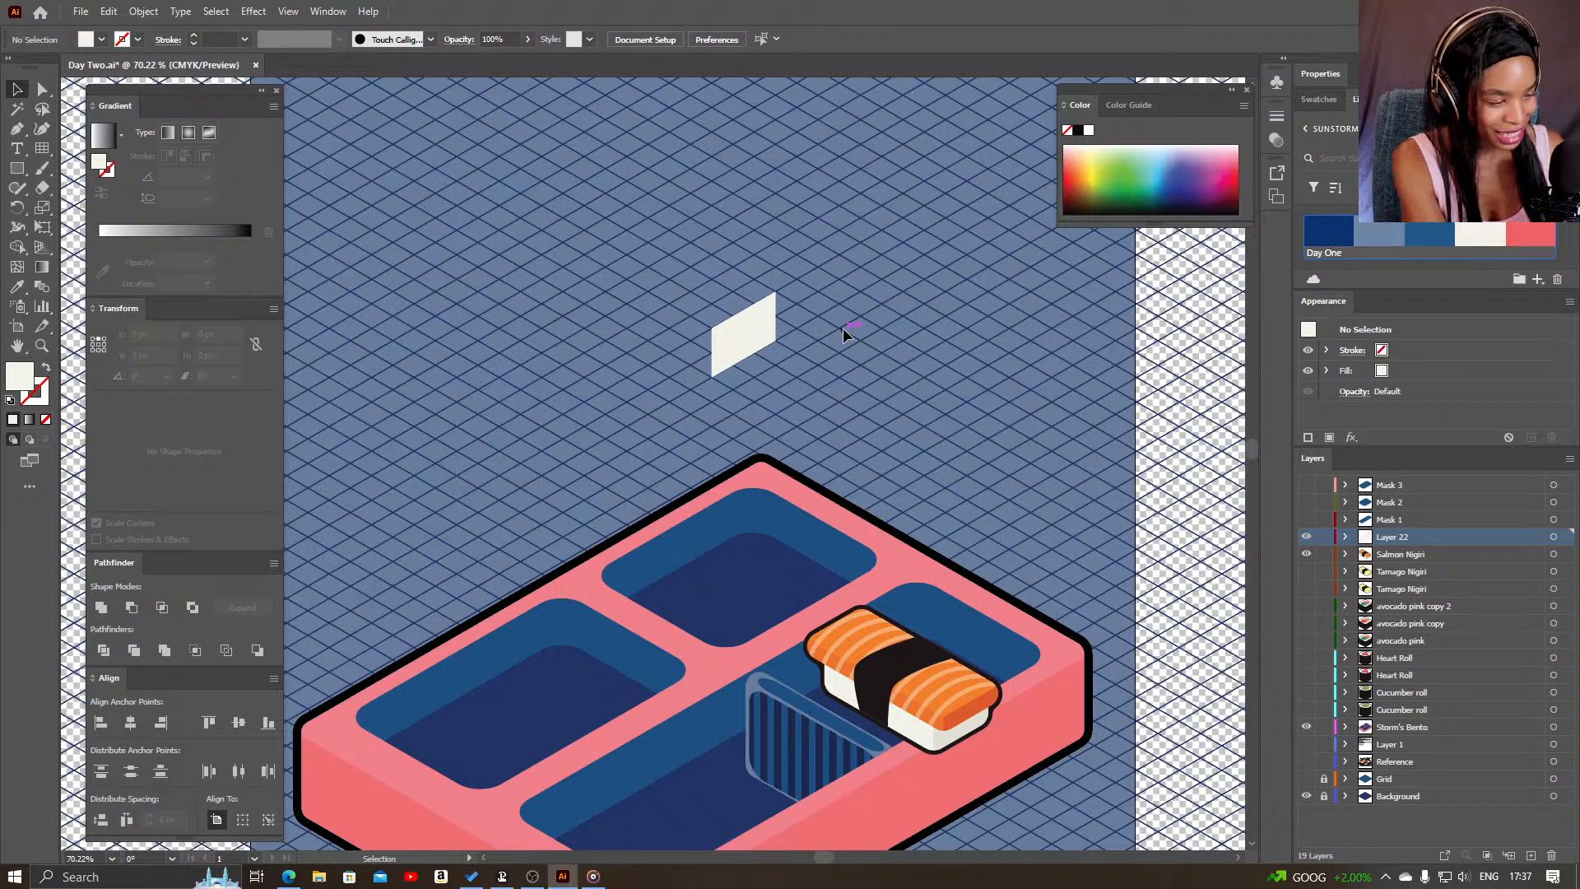
pyautogui.click(723, 350)
pyautogui.click(753, 412)
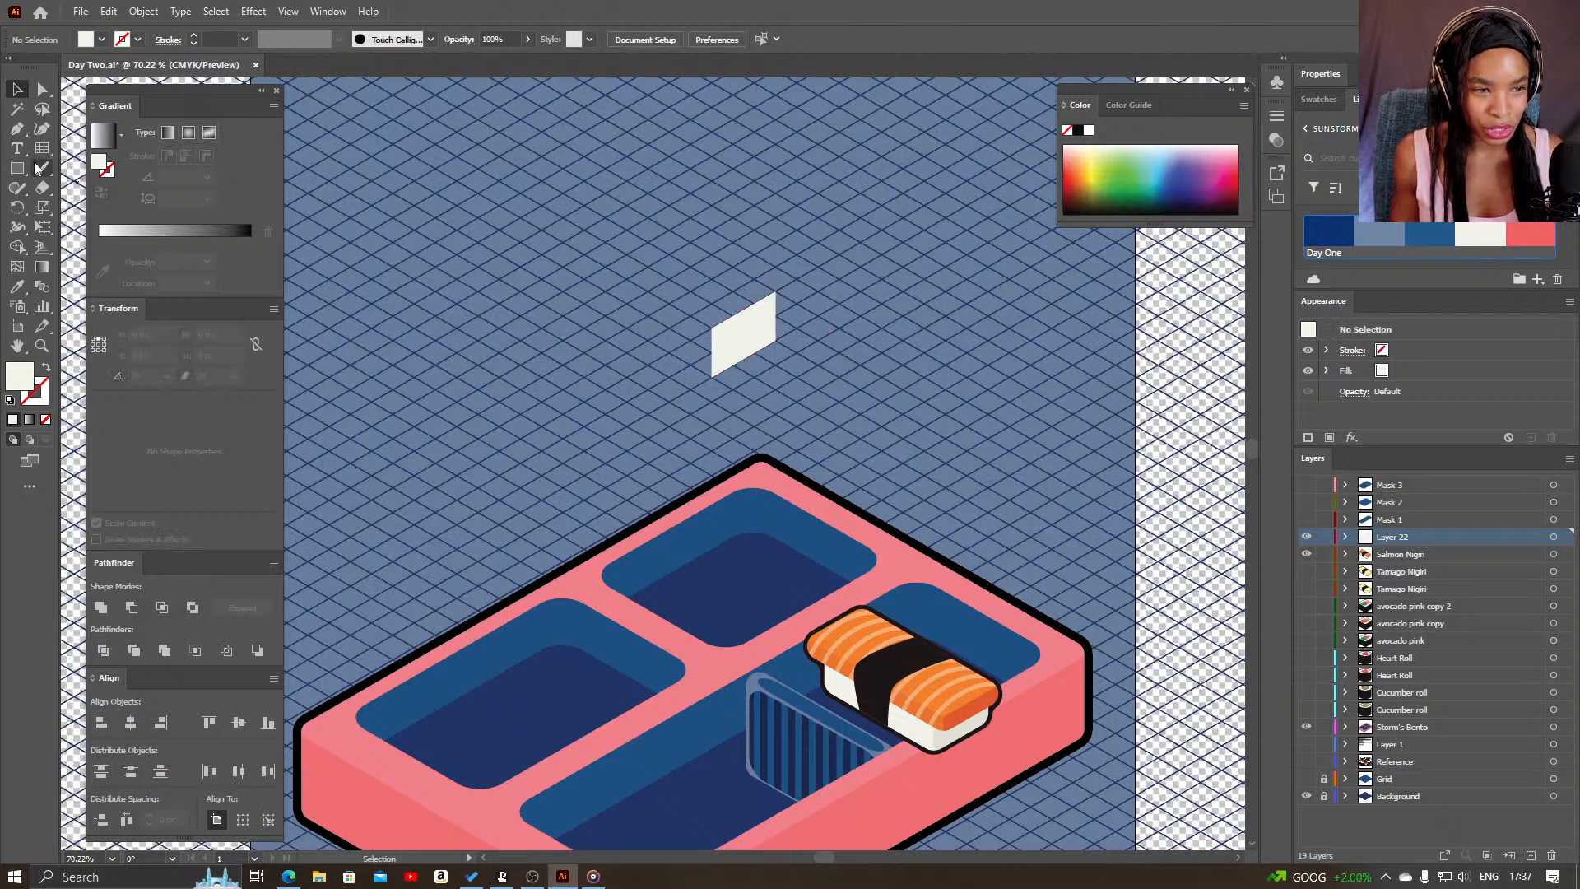
# - Draw the block's long side face as an off-white parallelogram about 182 px wide, sharing the short end face's near vertical edge
pyautogui.click(20, 128)
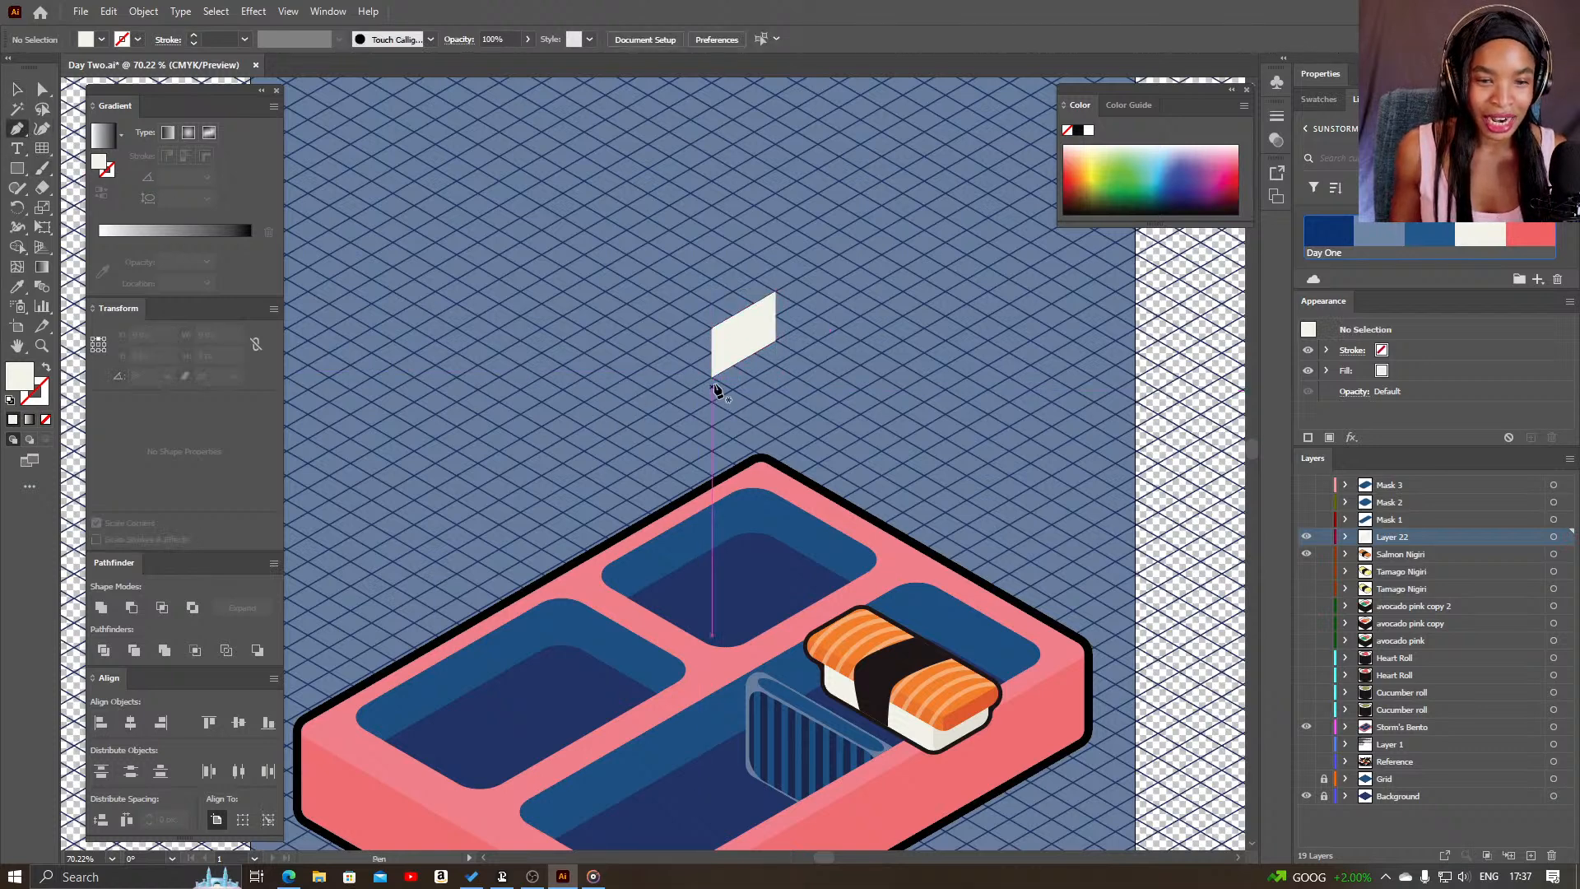
pyautogui.click(712, 377)
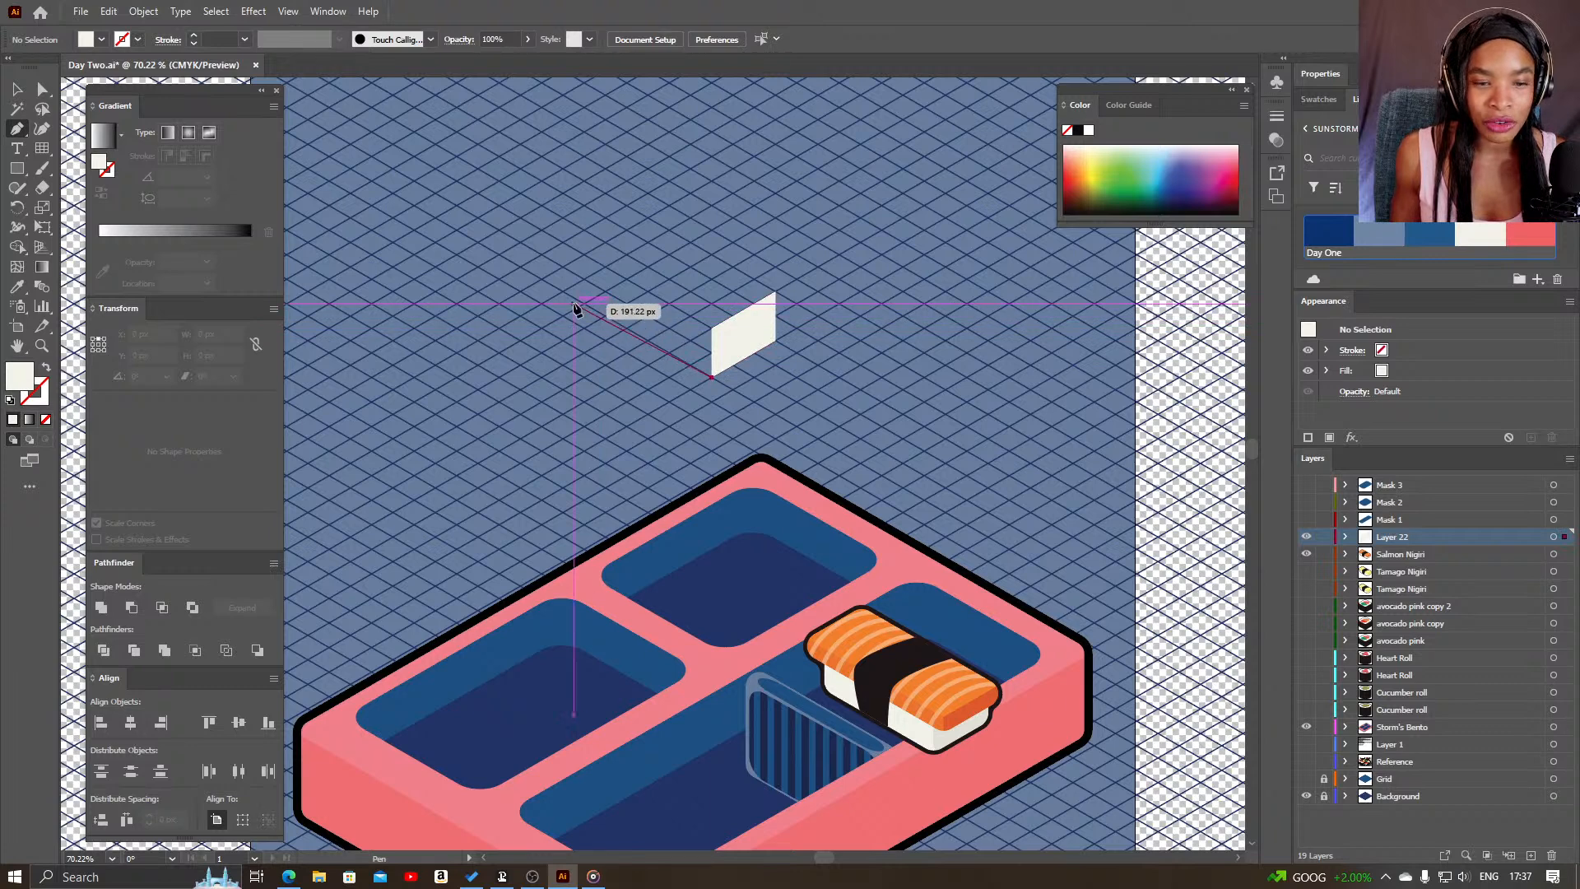
pyautogui.click(563, 291)
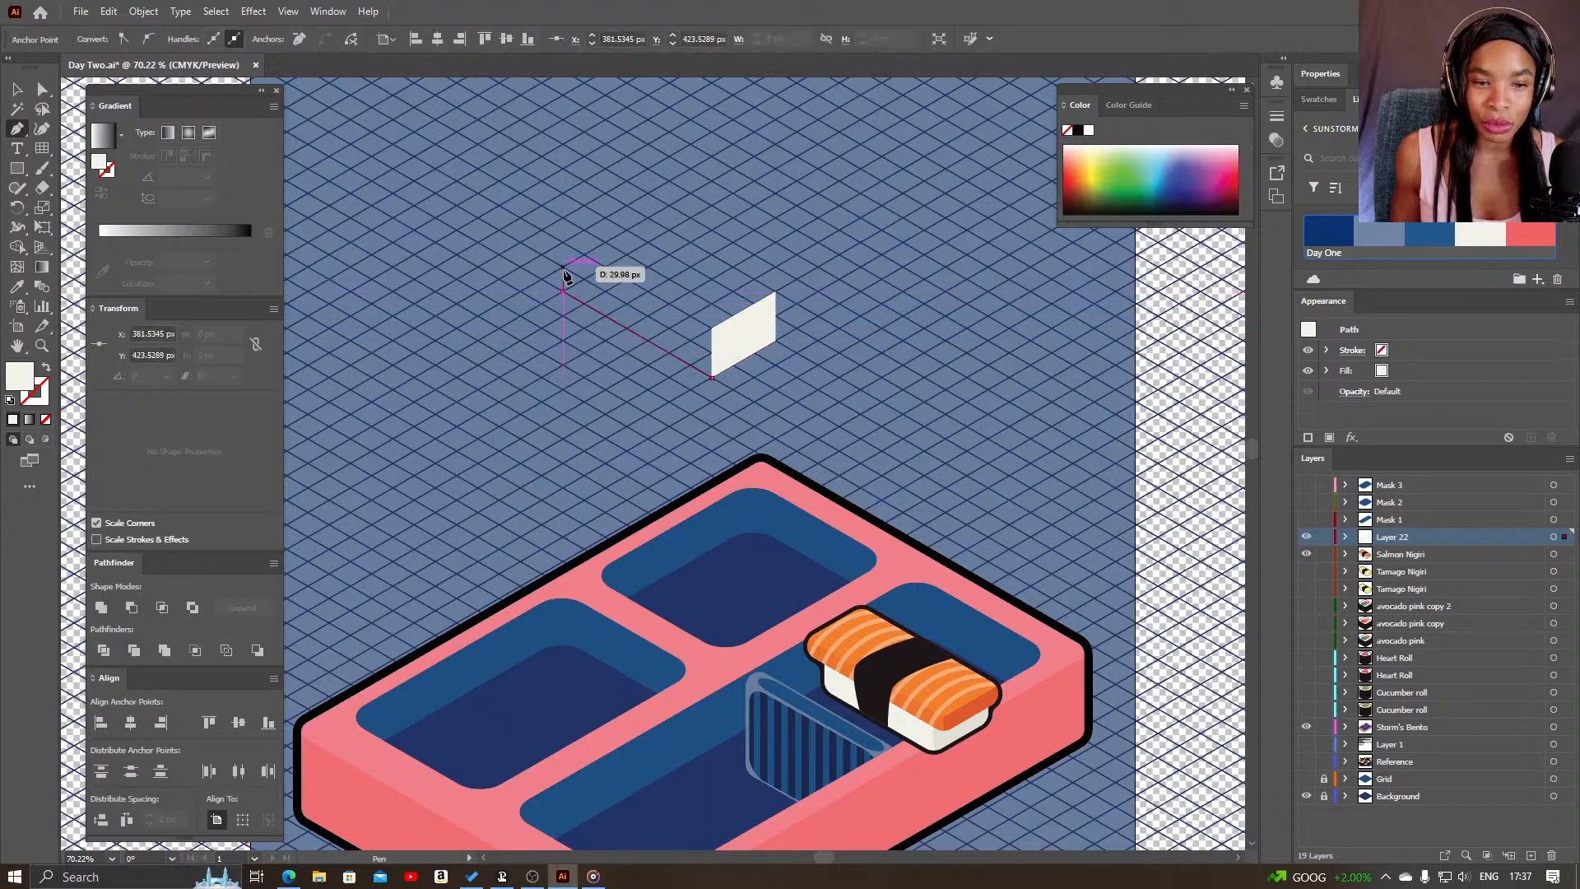
pyautogui.click(564, 244)
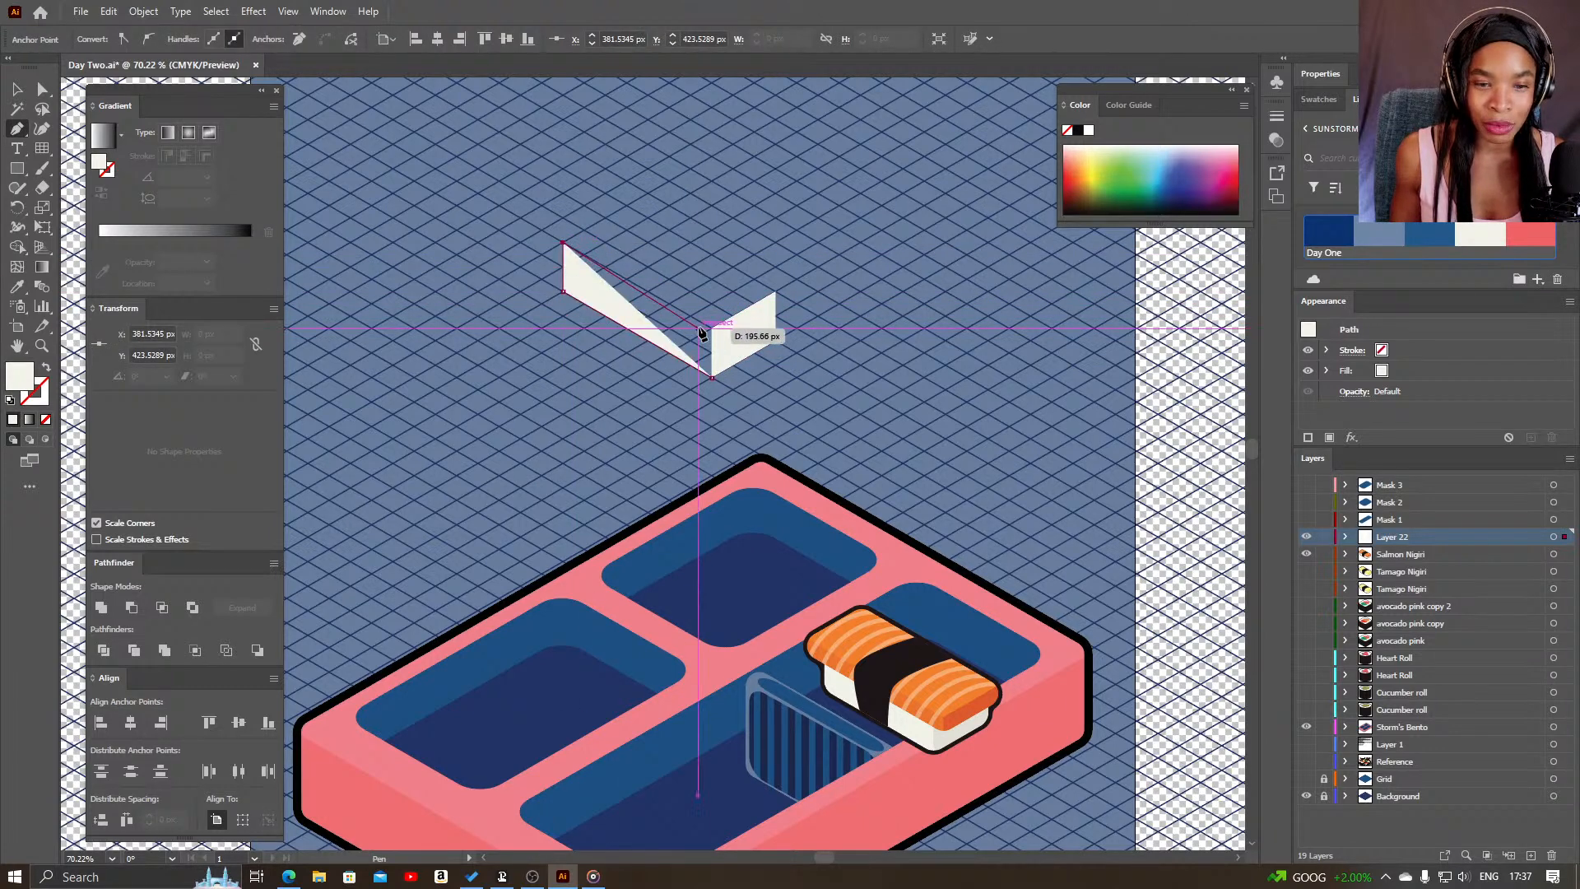
pyautogui.click(712, 329)
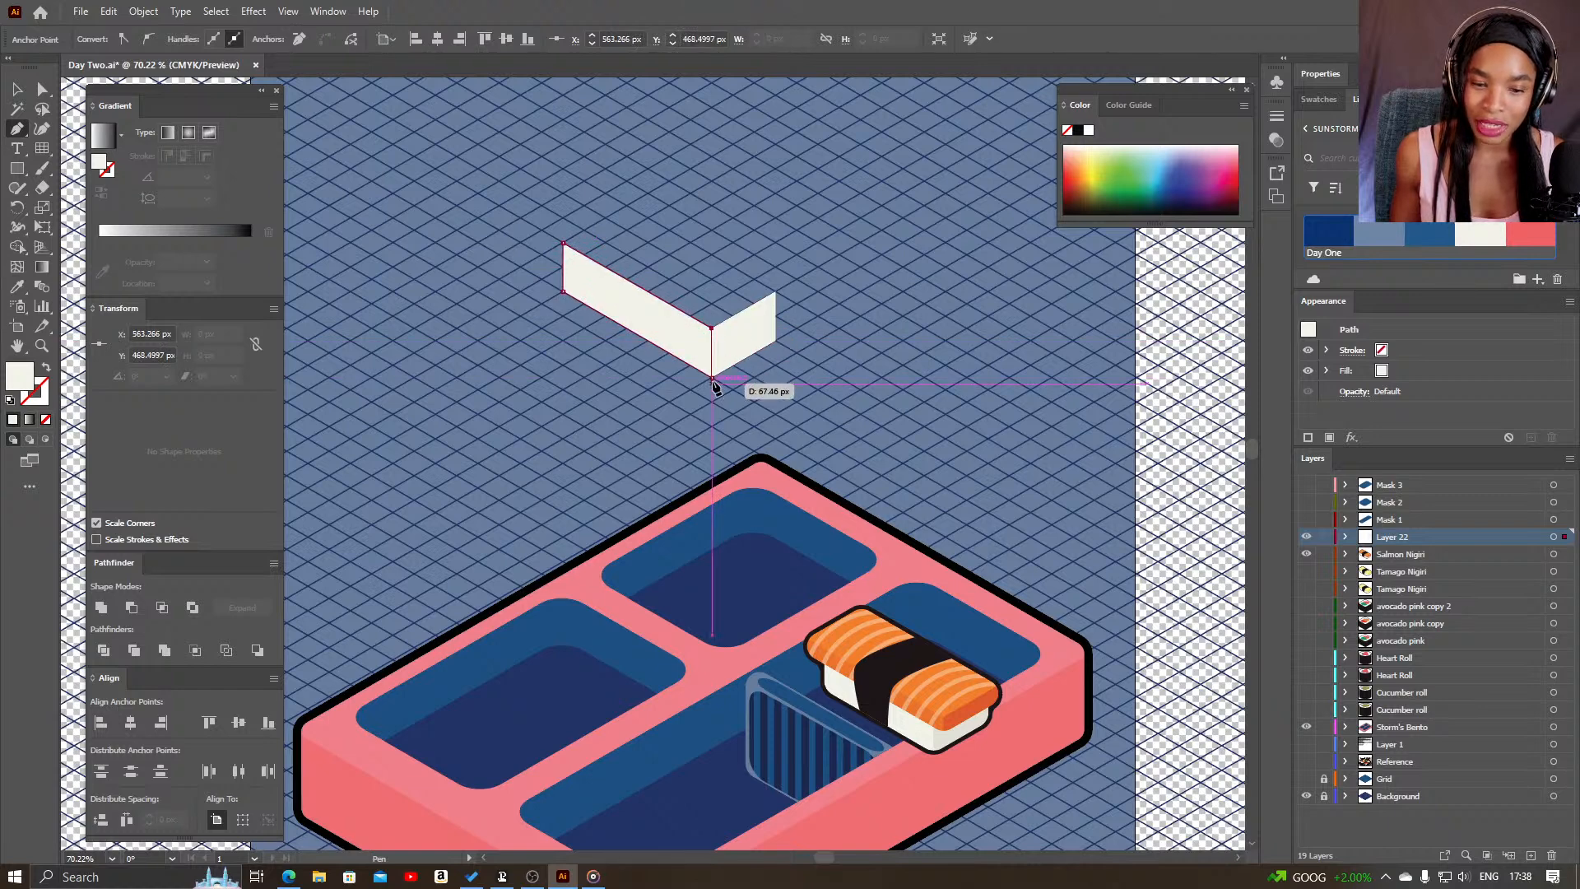
pyautogui.click(713, 379)
pyautogui.press('v')
pyautogui.click(941, 387)
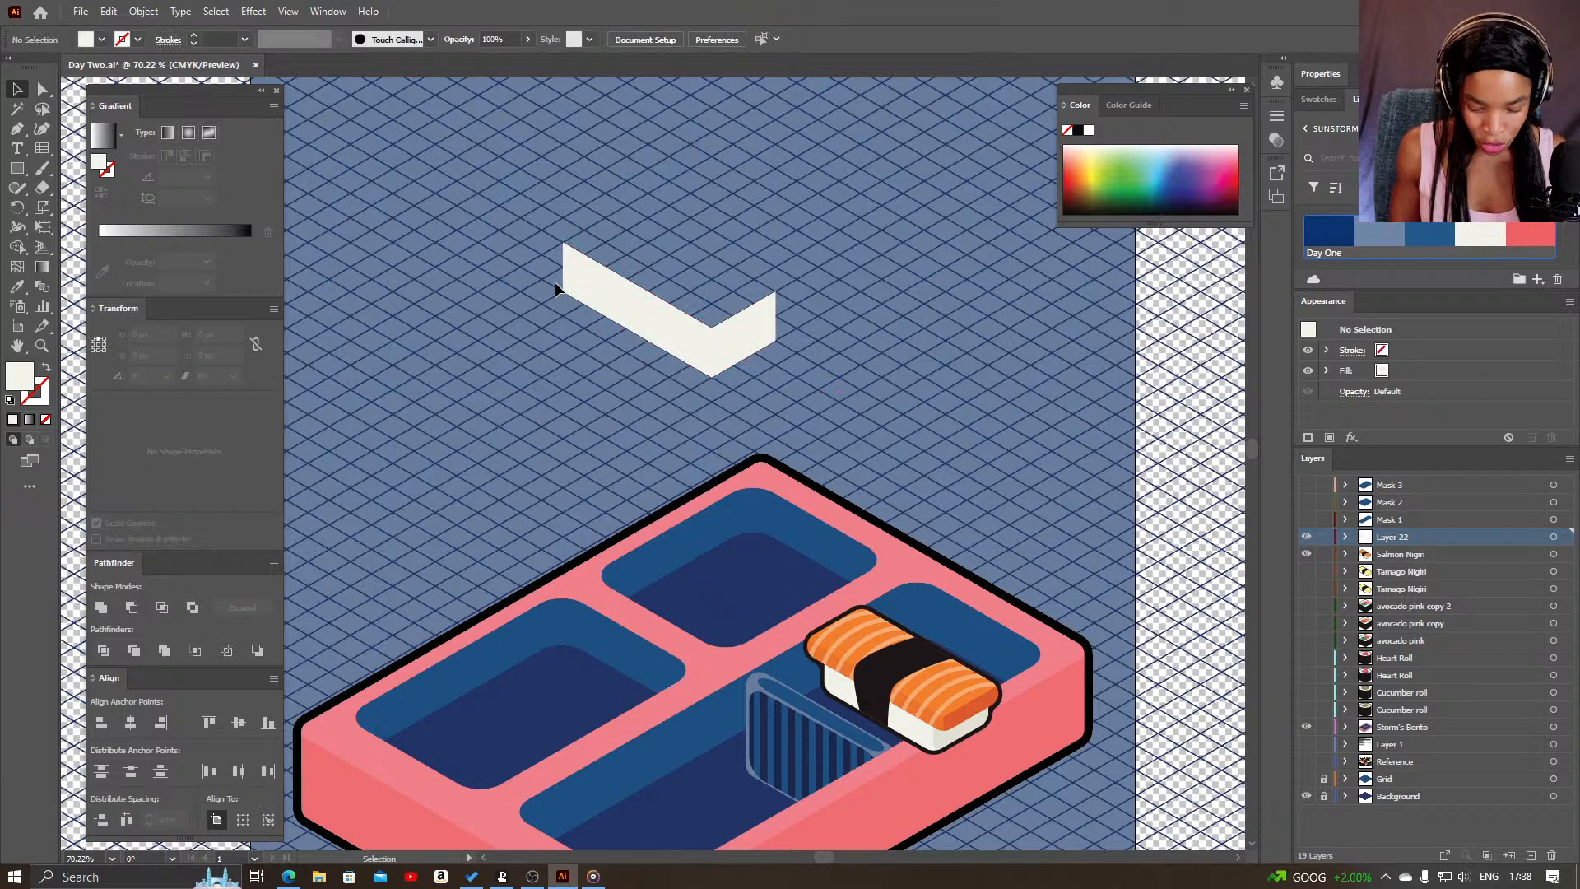
# - Draw a closed six-sided off-white shape about 260 by 210 px that follows the outer corners of the whole block
pyautogui.press('p')
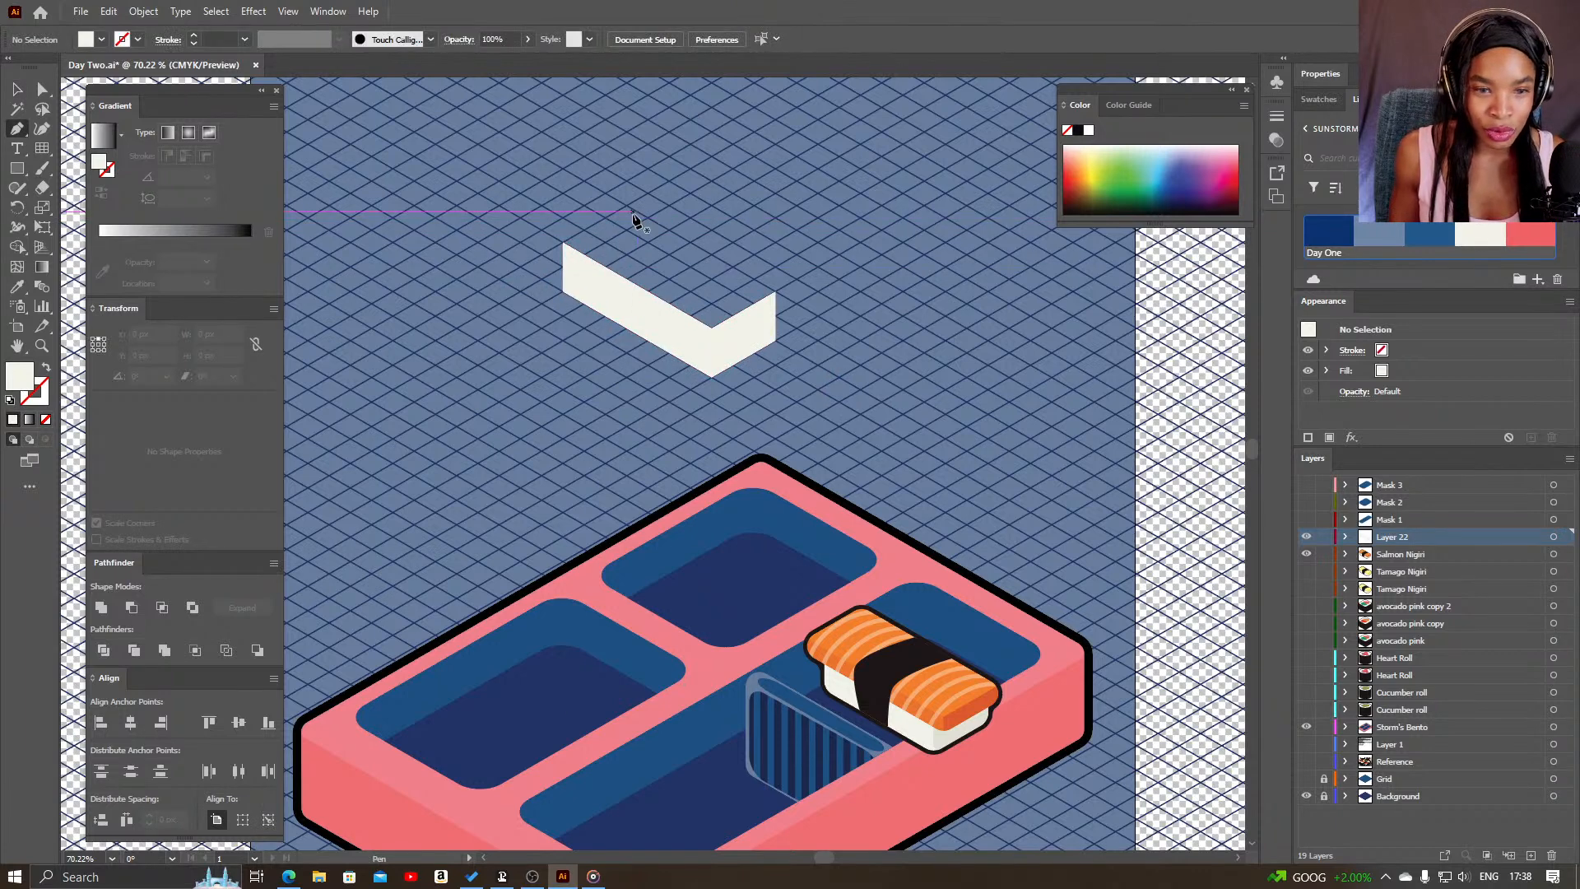
pyautogui.click(627, 205)
pyautogui.click(563, 243)
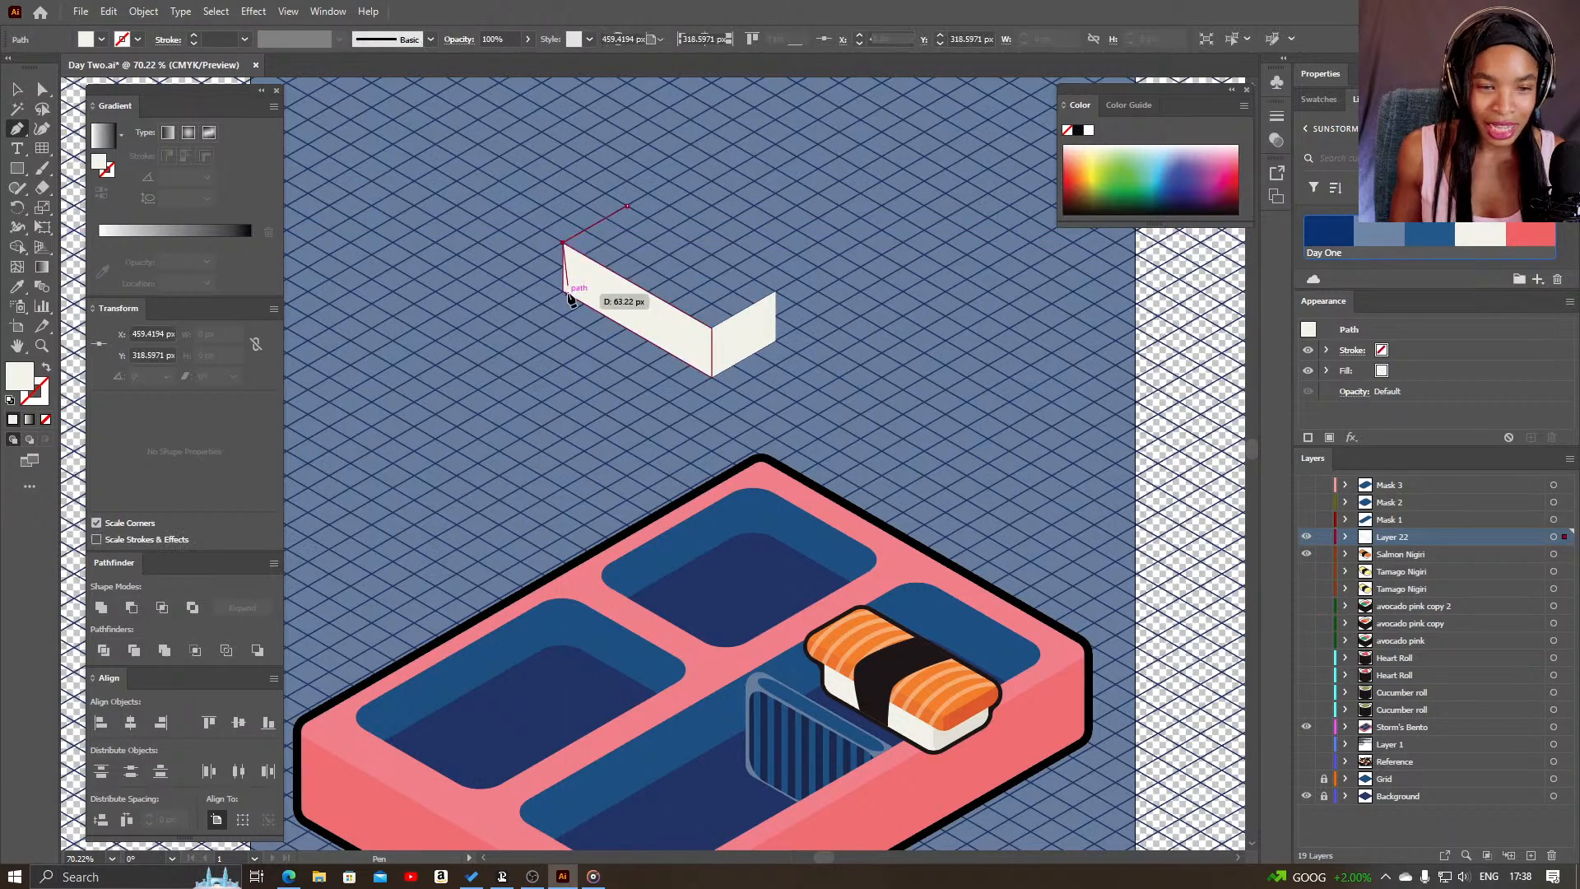
pyautogui.click(564, 289)
pyautogui.click(712, 377)
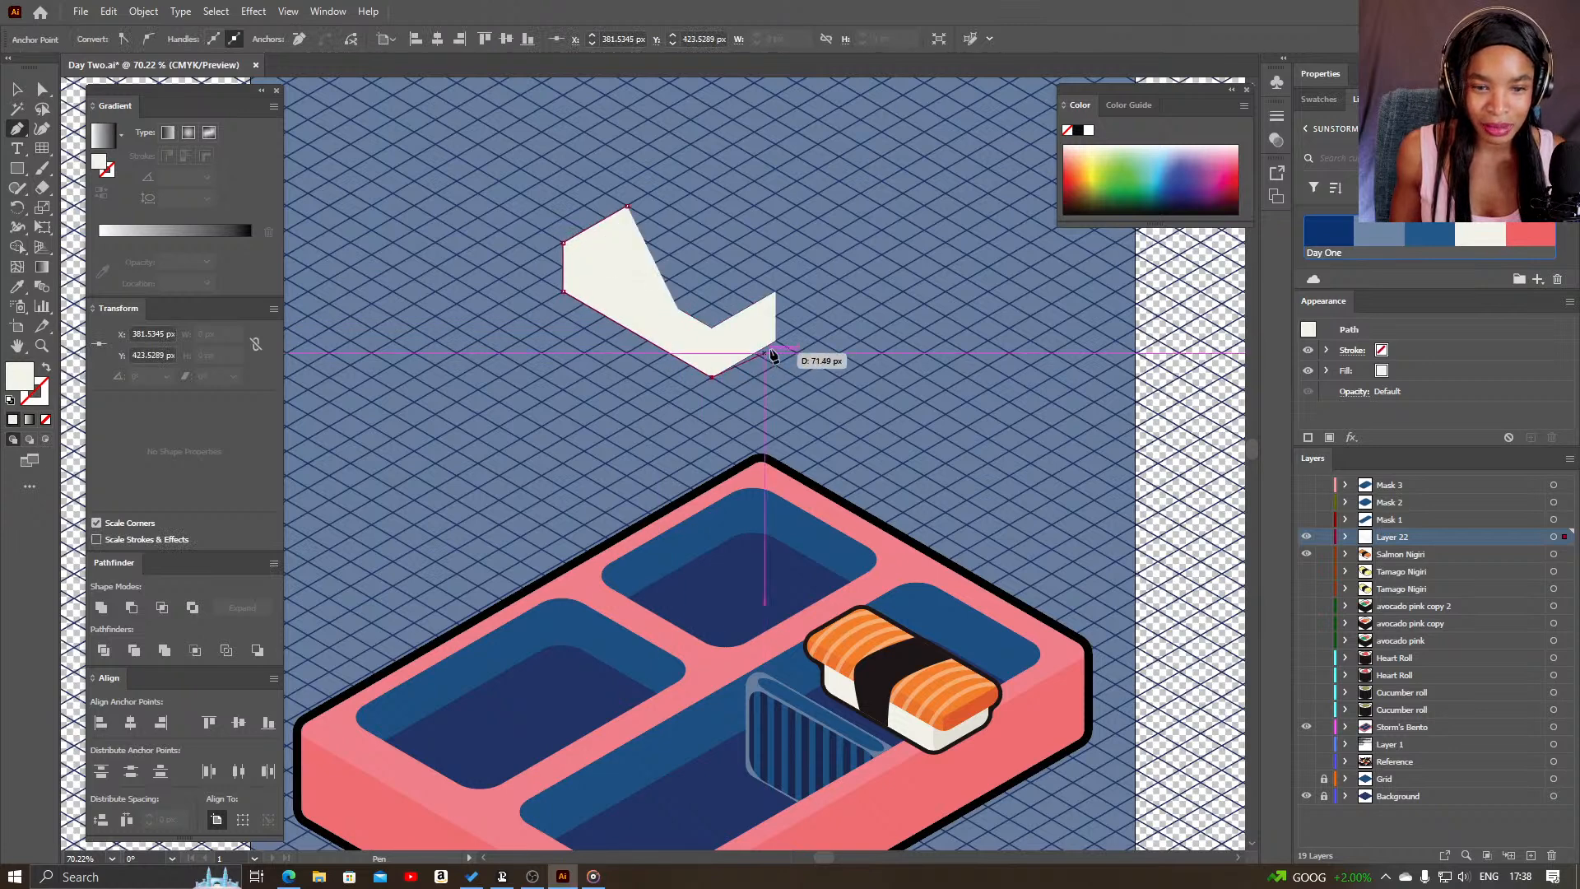
pyautogui.click(774, 344)
pyautogui.click(774, 292)
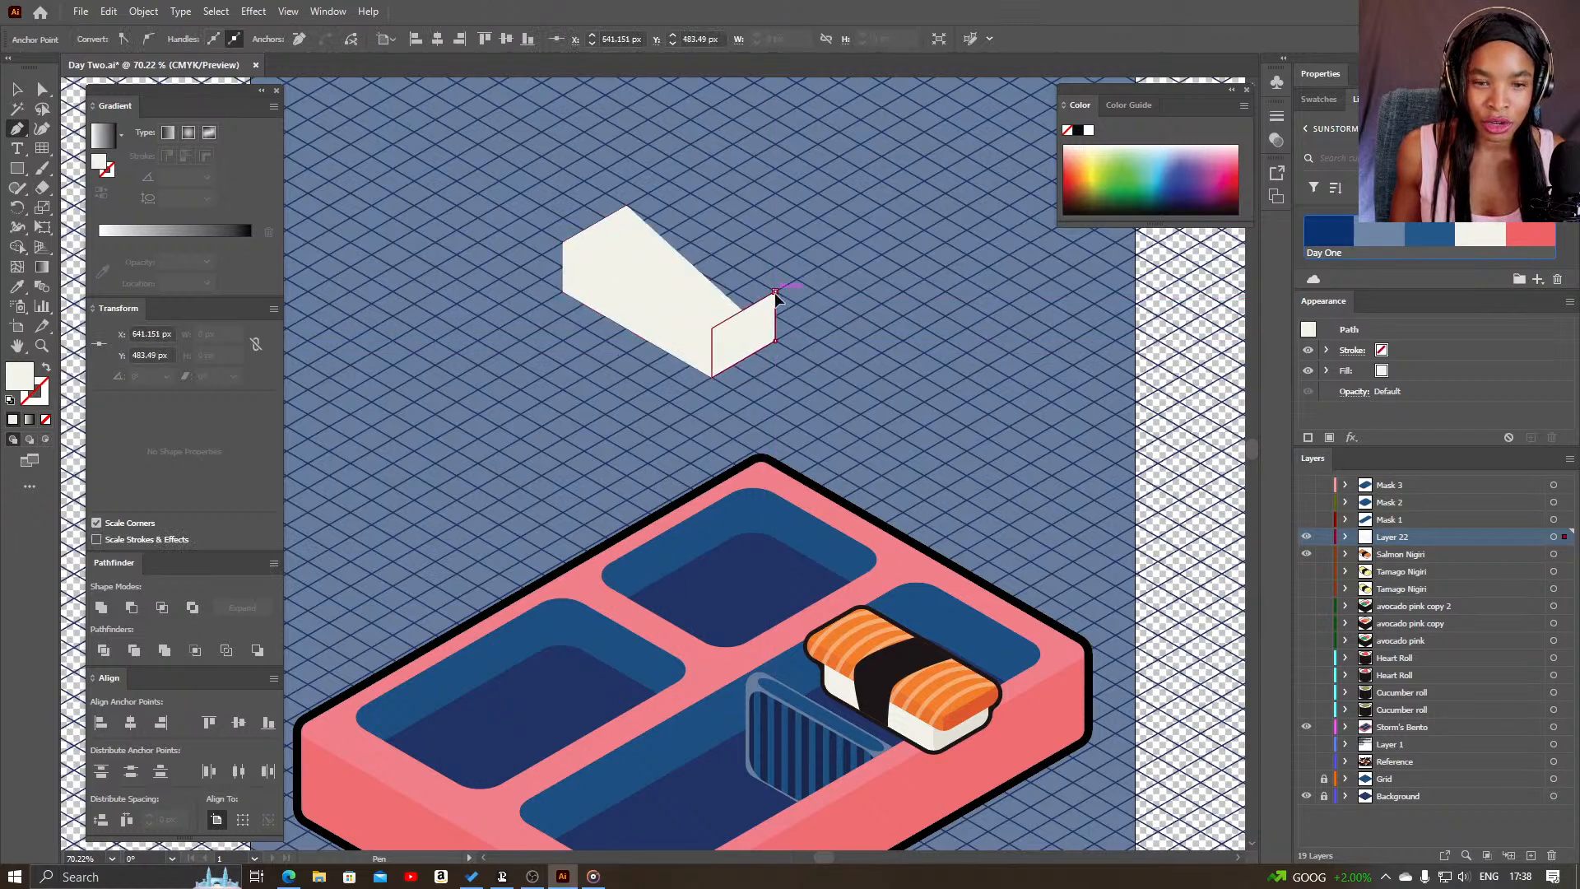
pyautogui.click(627, 206)
pyautogui.press('v')
pyautogui.click(862, 270)
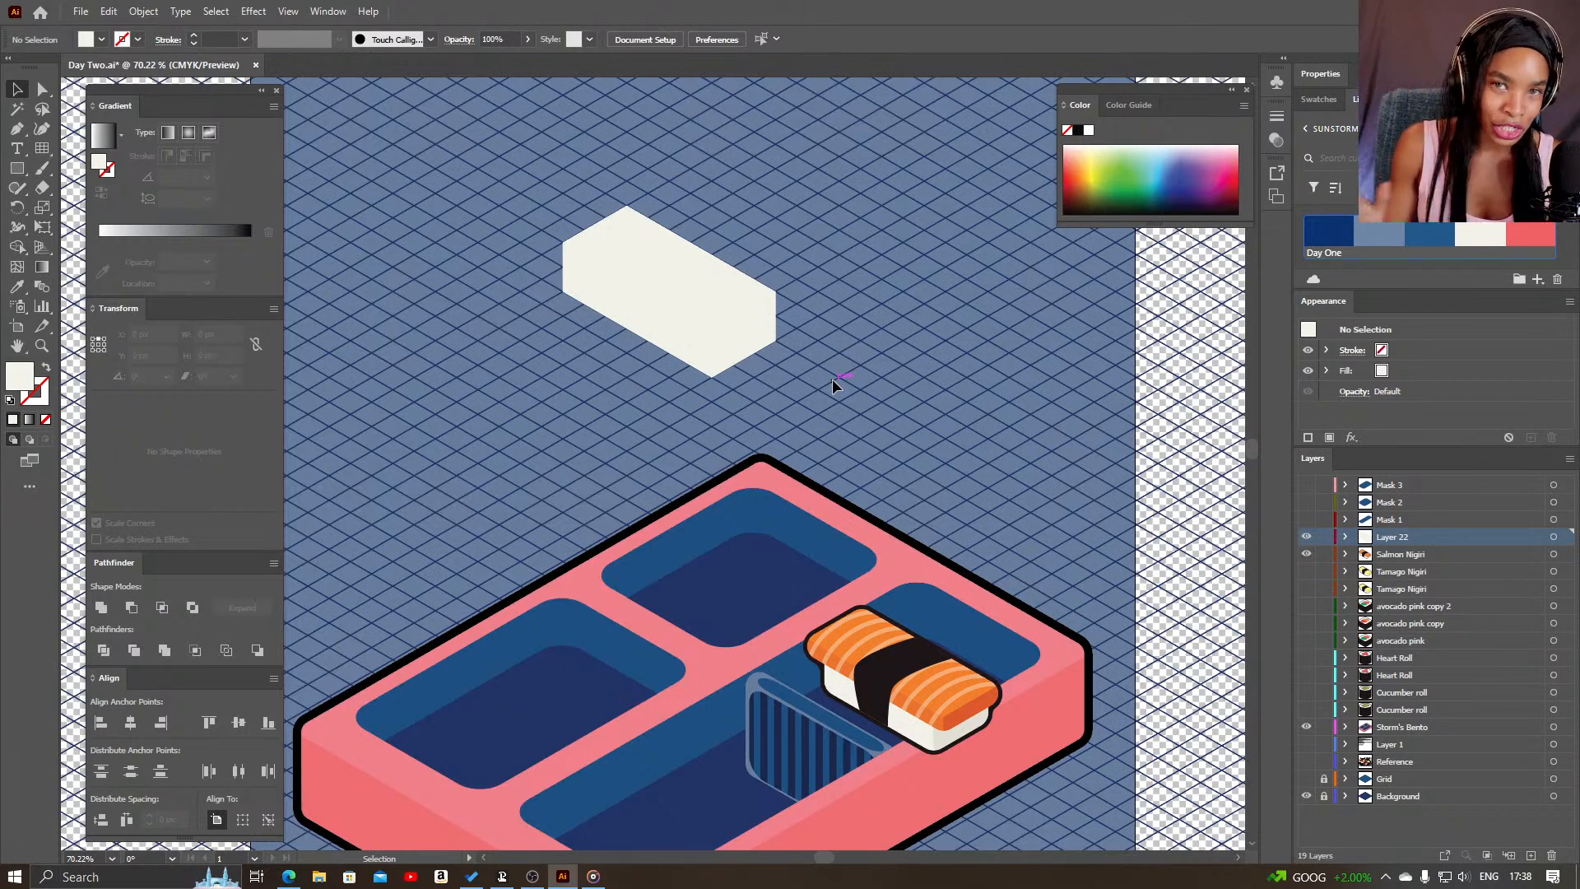
# - Move the six-sided block shape below the two face paths within Layer 22
pyautogui.click(720, 274)
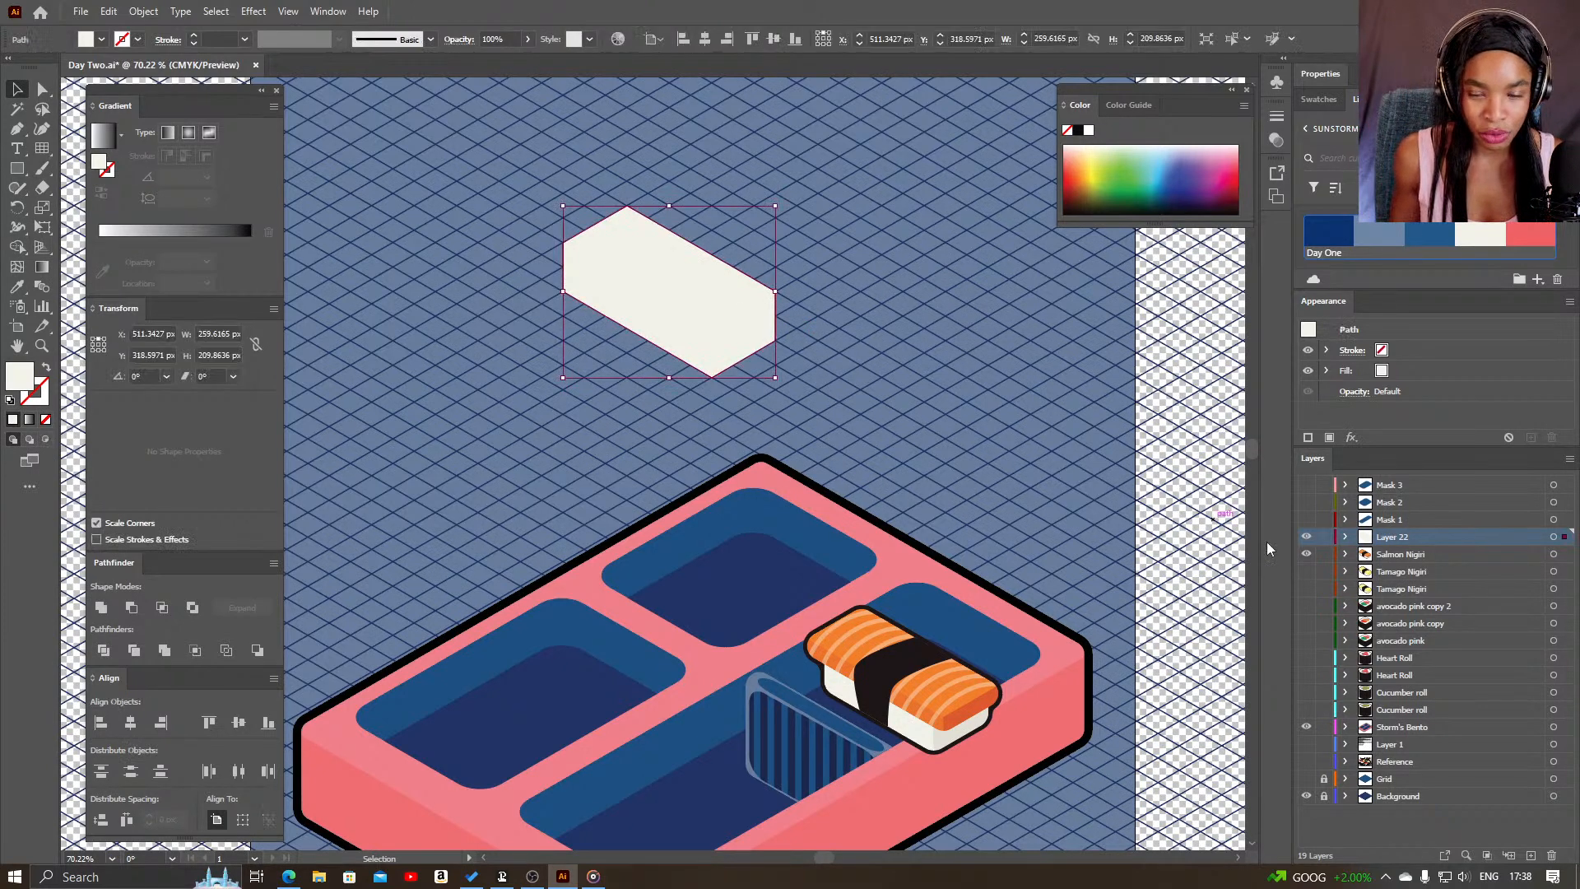
pyautogui.click(1346, 536)
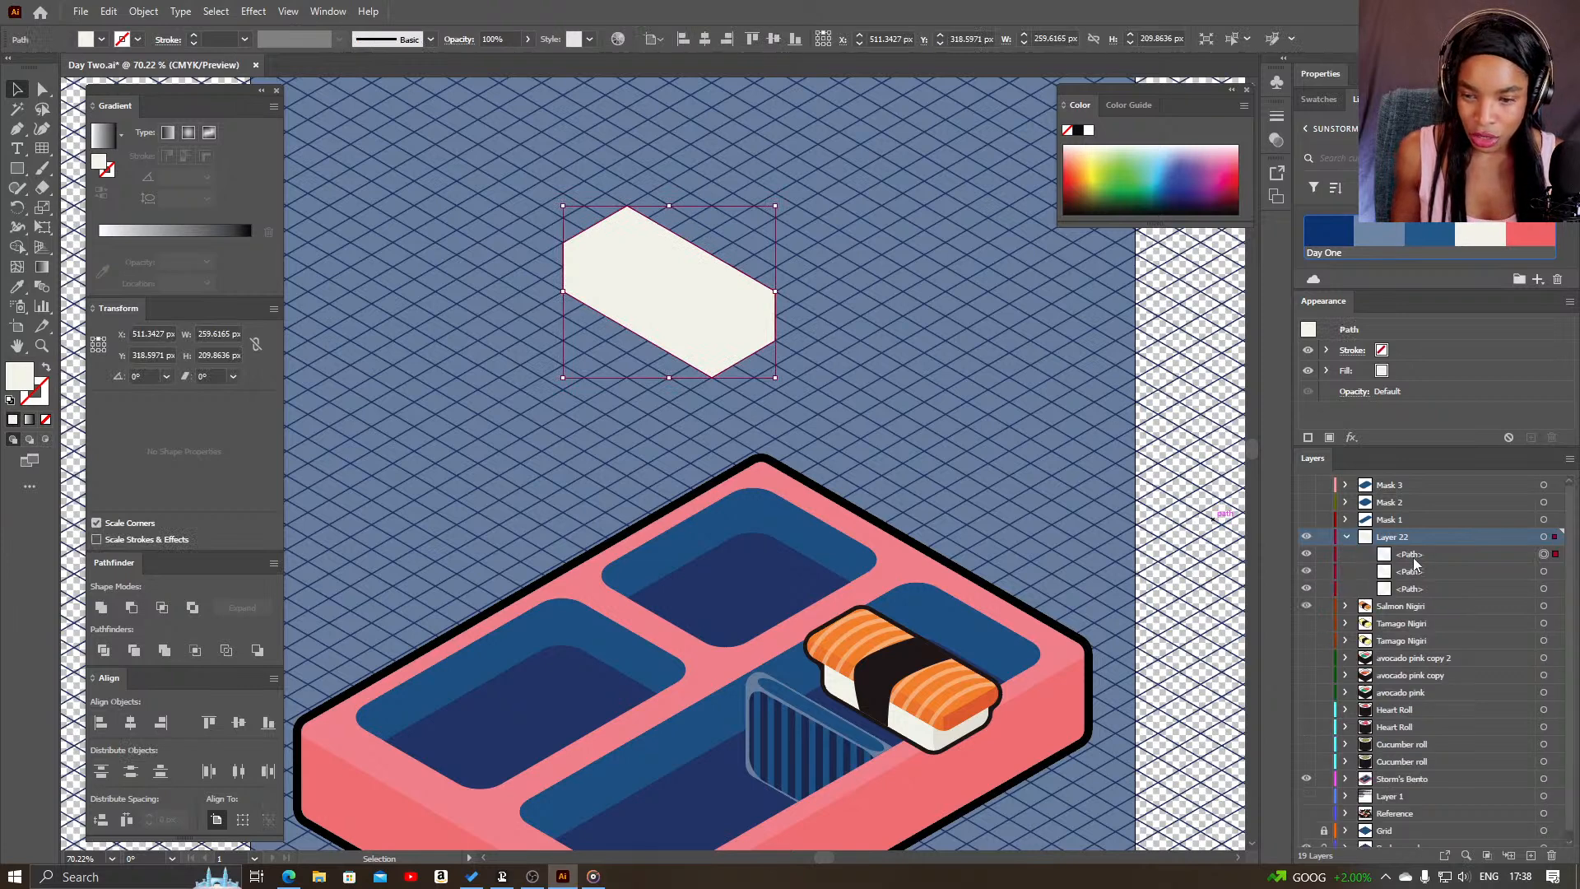
pyautogui.moveTo(1417, 573); pyautogui.dragTo(1419, 590)
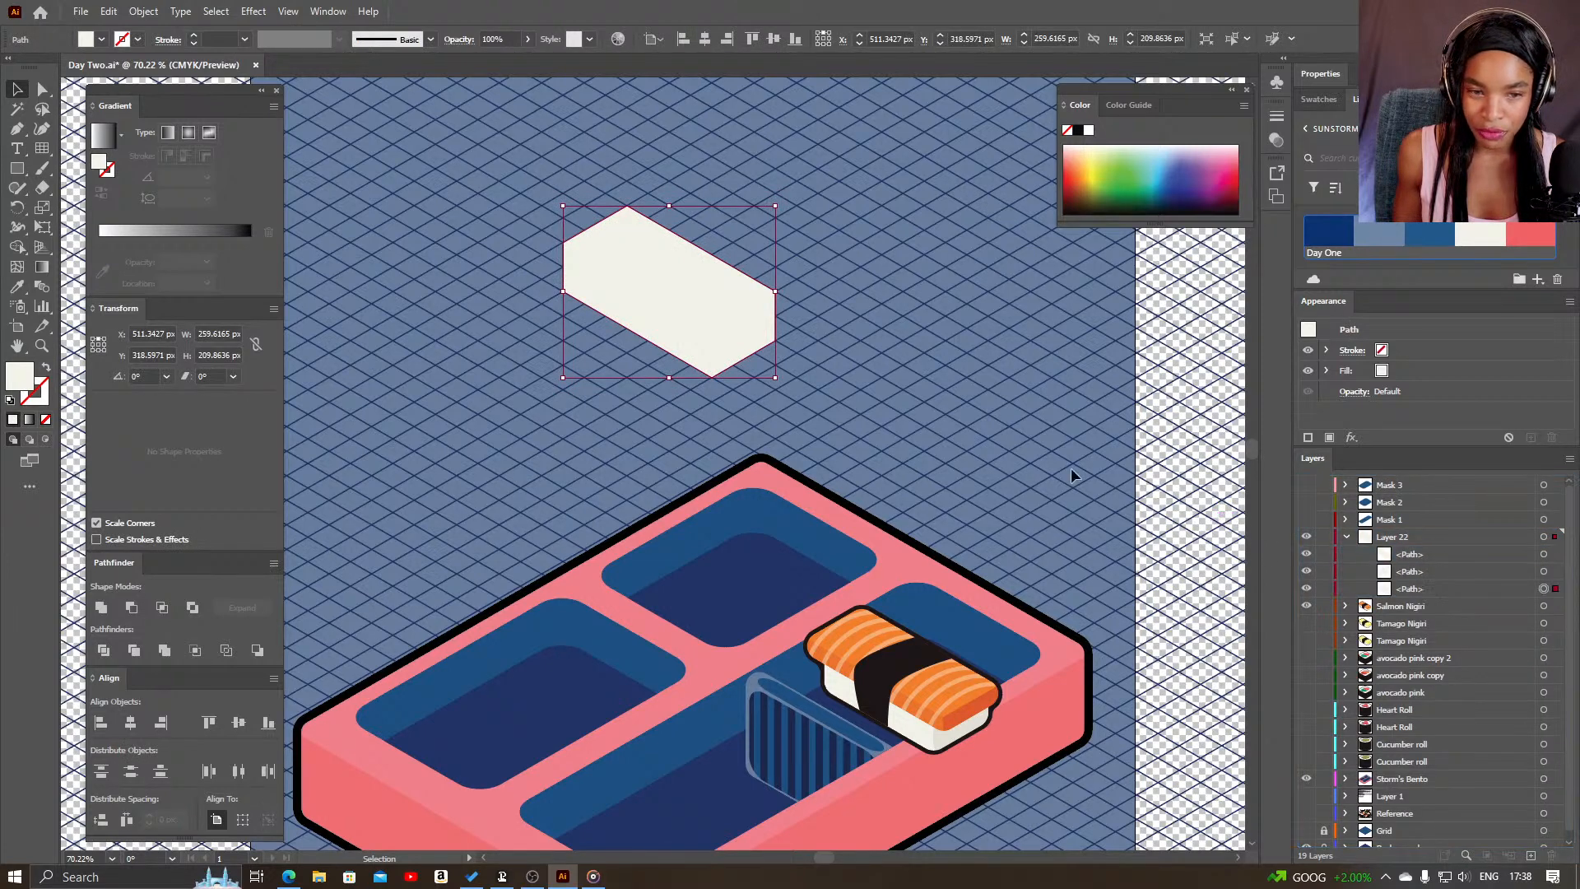
pyautogui.click(792, 398)
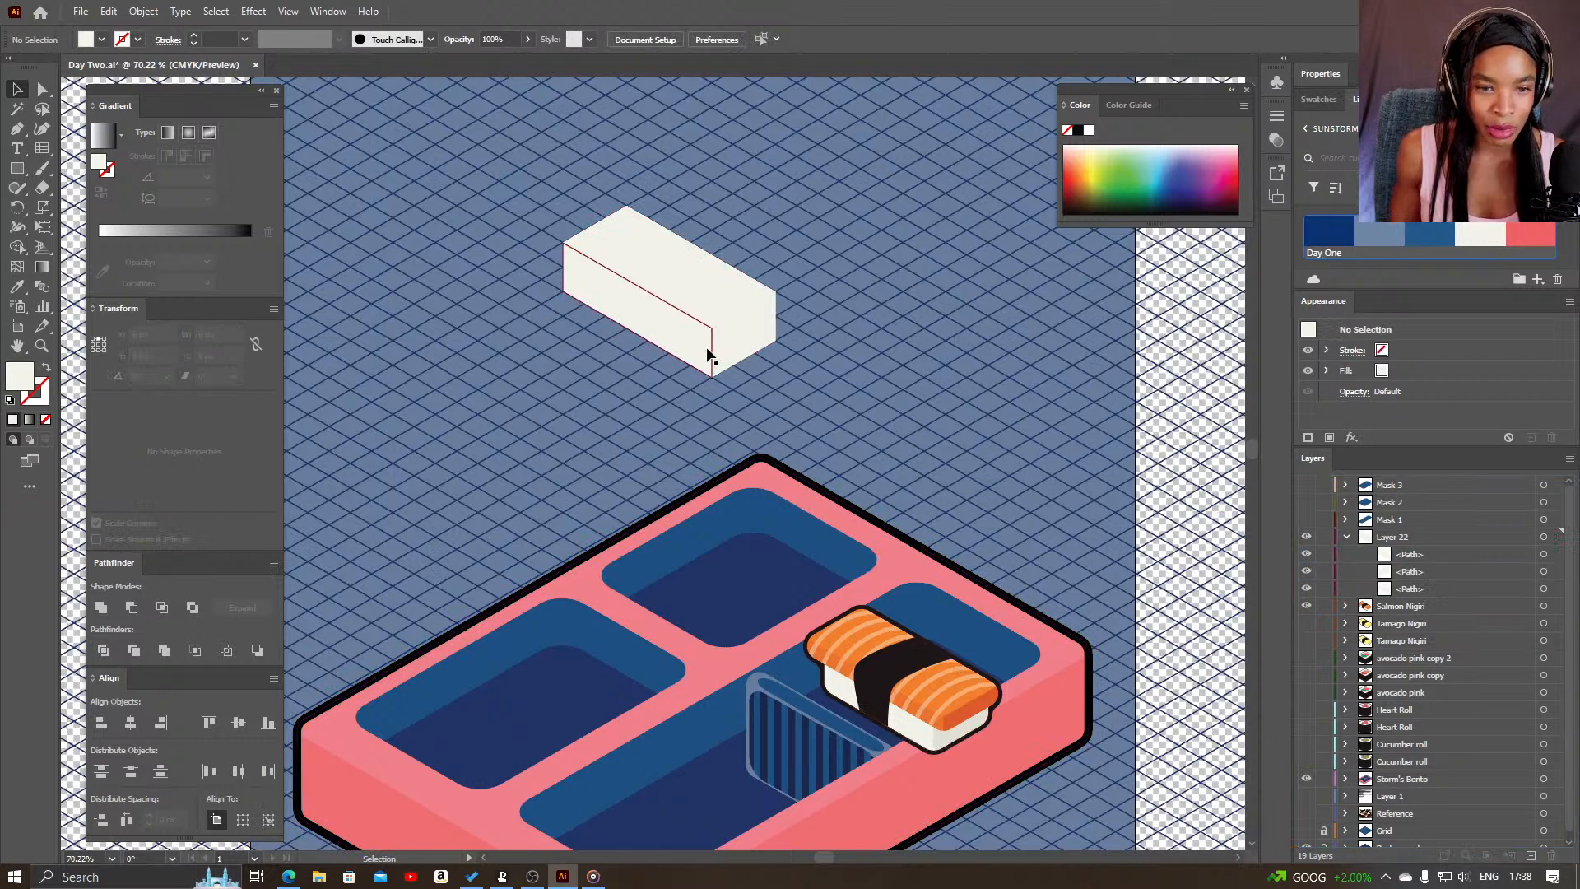
# - Recolour the block's short end face with a slightly darker warm beige-grey fill as shading
pyautogui.click(743, 348)
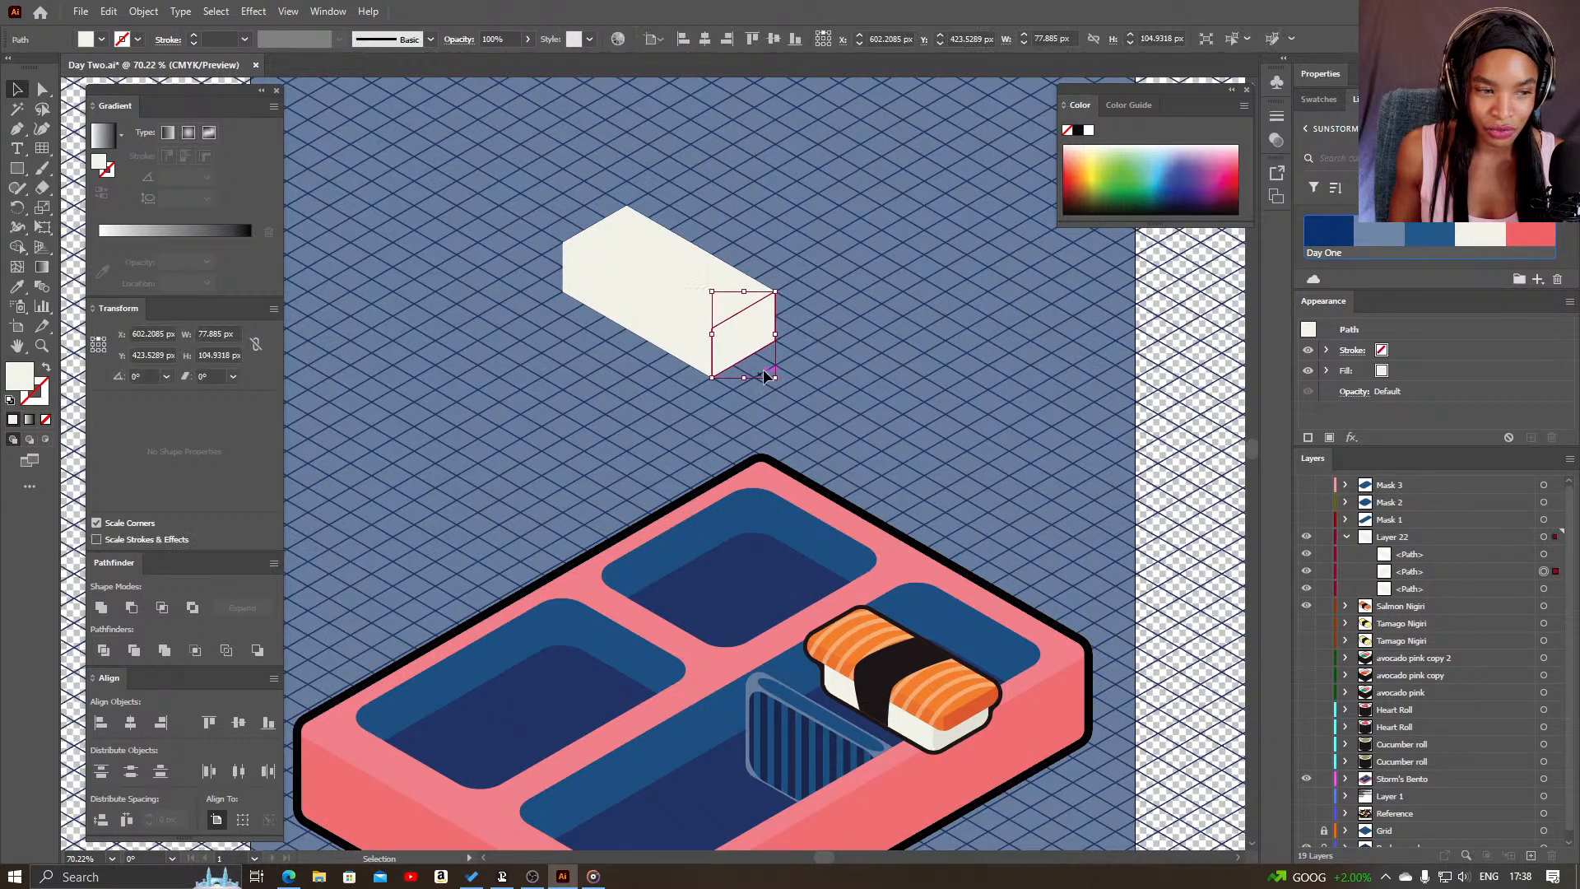
pyautogui.doubleClick(19, 380)
pyautogui.moveTo(198, 466); pyautogui.dragTo(200, 472)
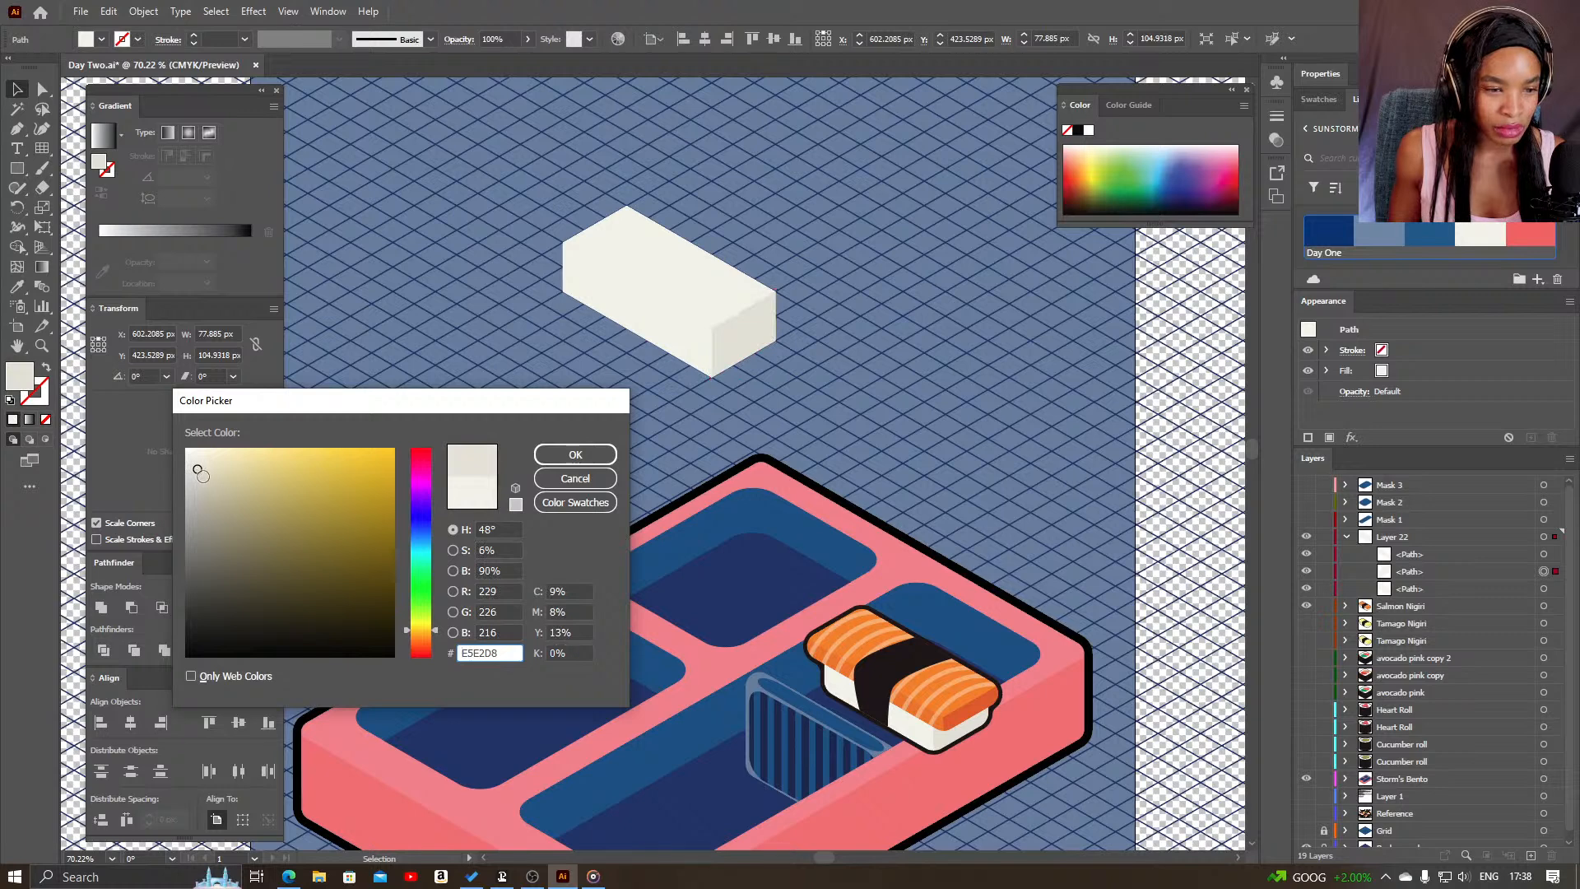
pyautogui.click(575, 455)
pyautogui.click(822, 406)
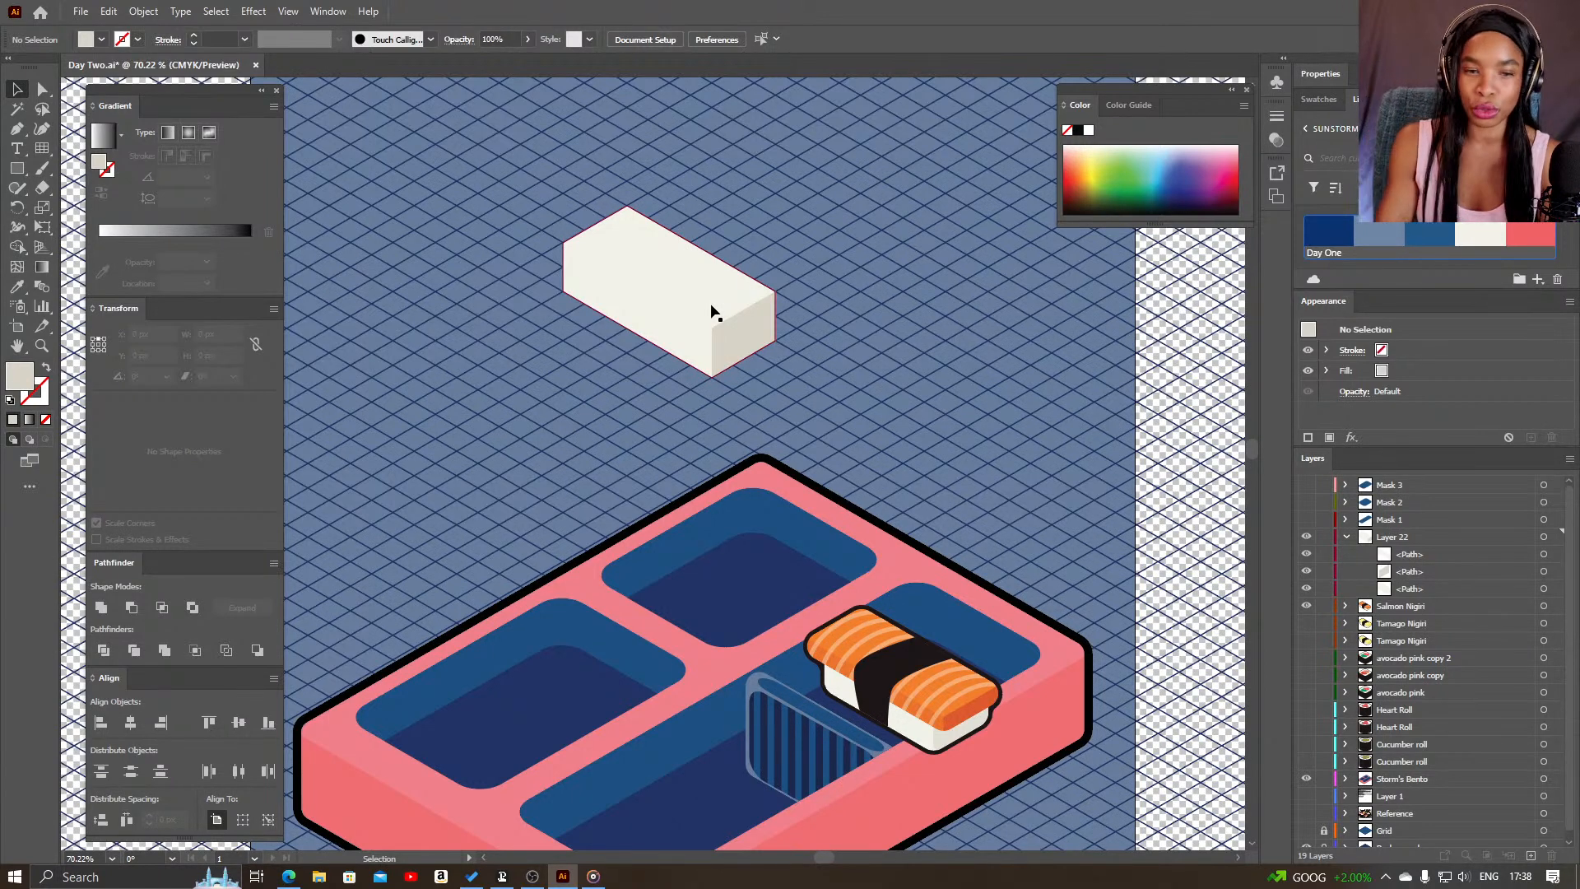
pyautogui.moveTo(744, 418); pyautogui.dragTo(816, 458)
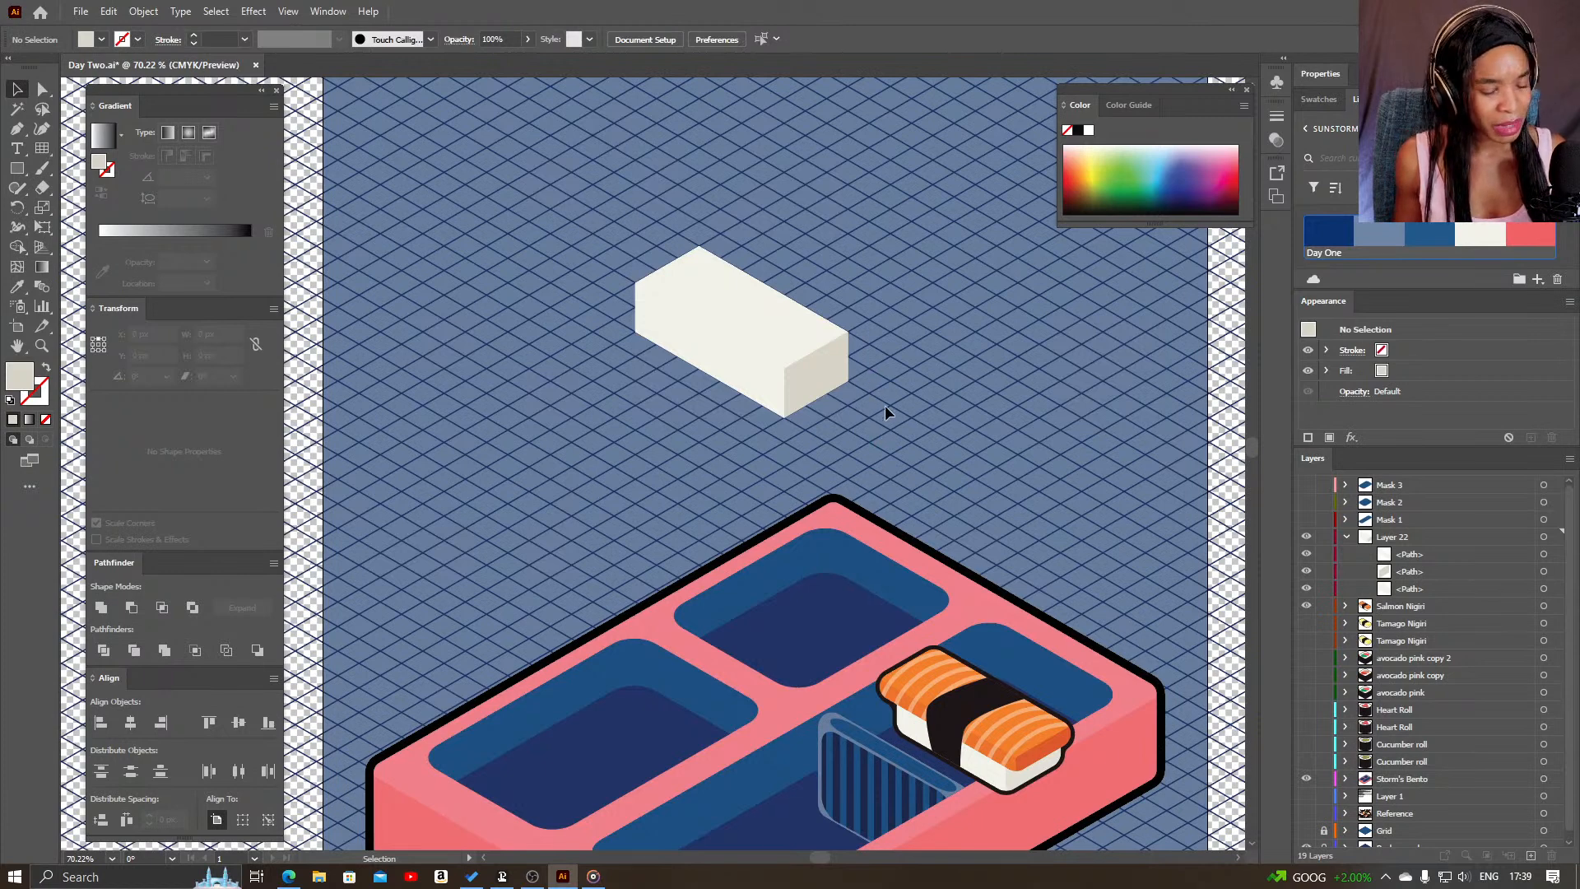
pyautogui.click(774, 375)
pyautogui.click(803, 321)
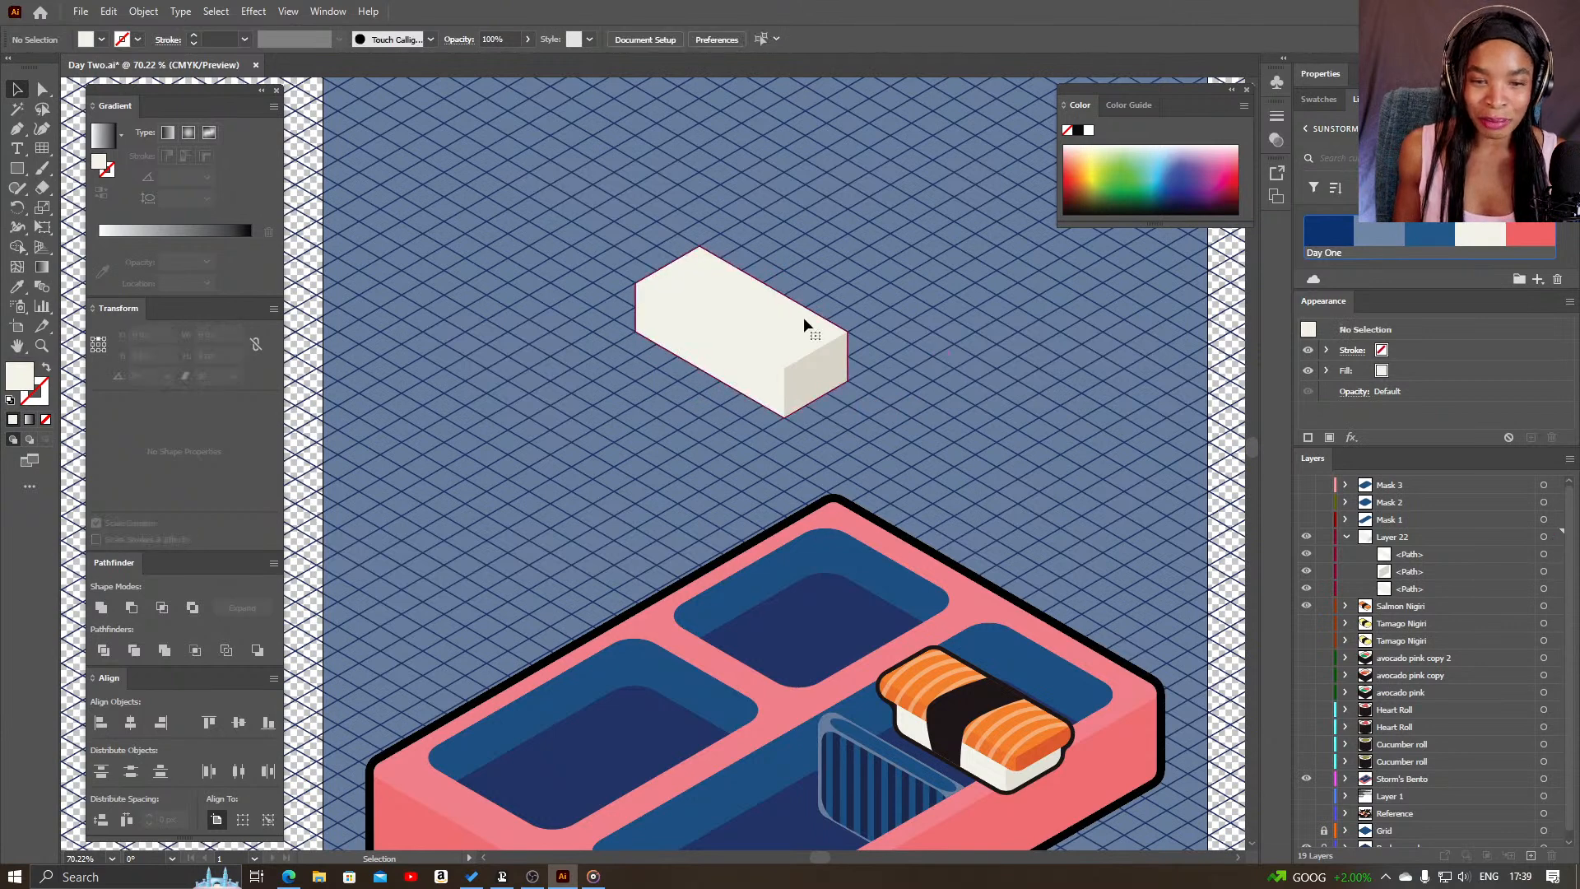
pyautogui.click(901, 472)
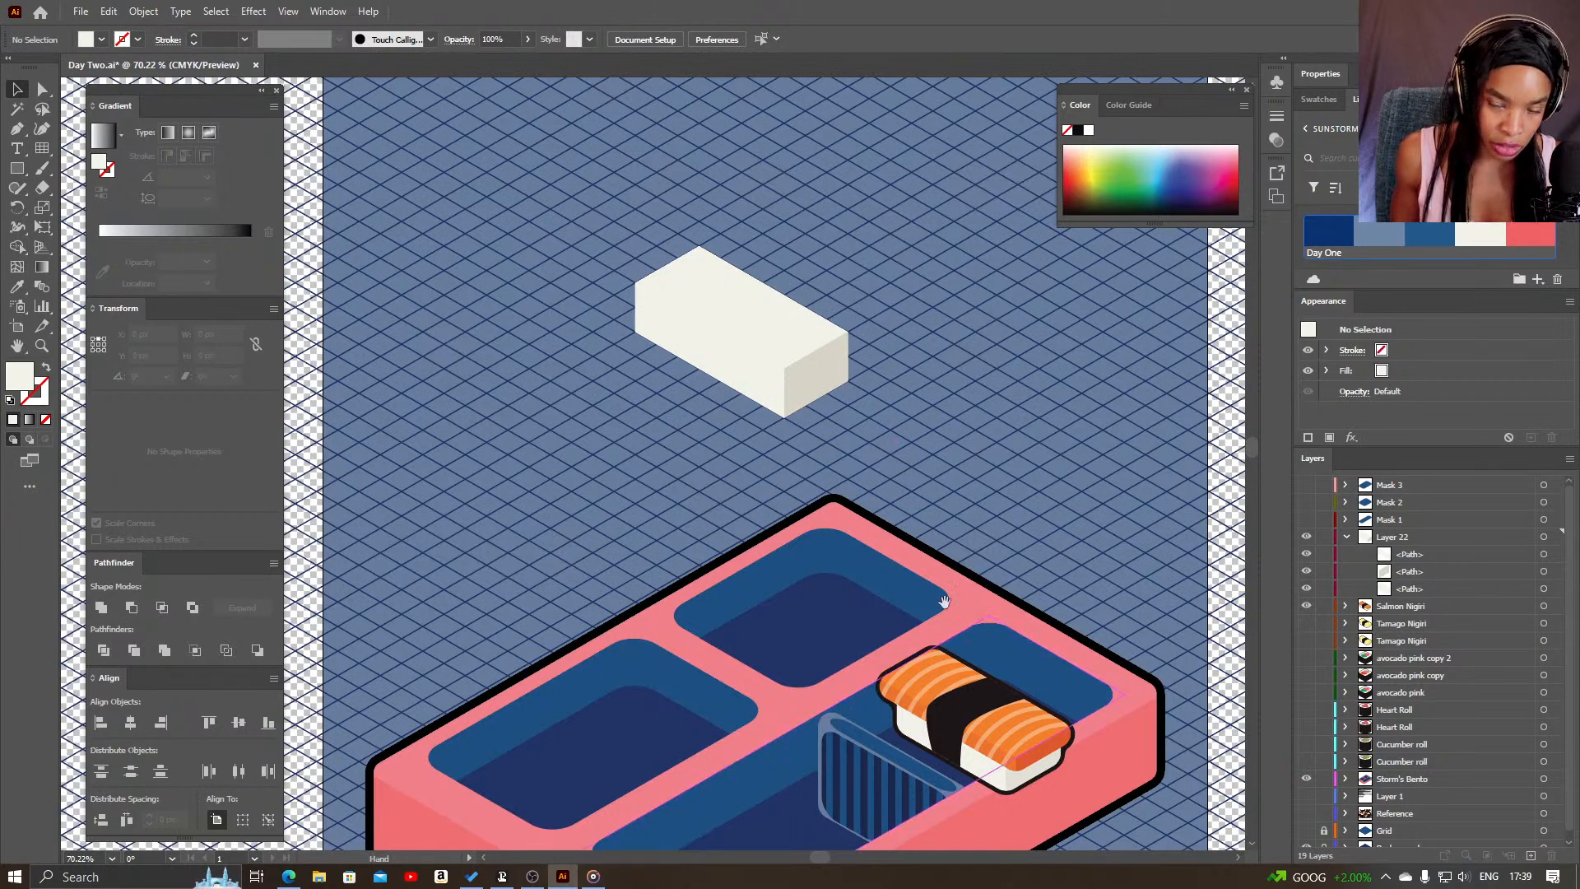
# - Duplicate the block's long side face, short end face and six-sided shape within Layer 22
pyautogui.moveTo(971, 630); pyautogui.dragTo(854, 409)
pyautogui.press('z')
pyautogui.moveTo(879, 550); pyautogui.dragTo(658, 612)
pyautogui.moveTo(785, 298); pyautogui.dragTo(819, 551)
pyautogui.press('v')
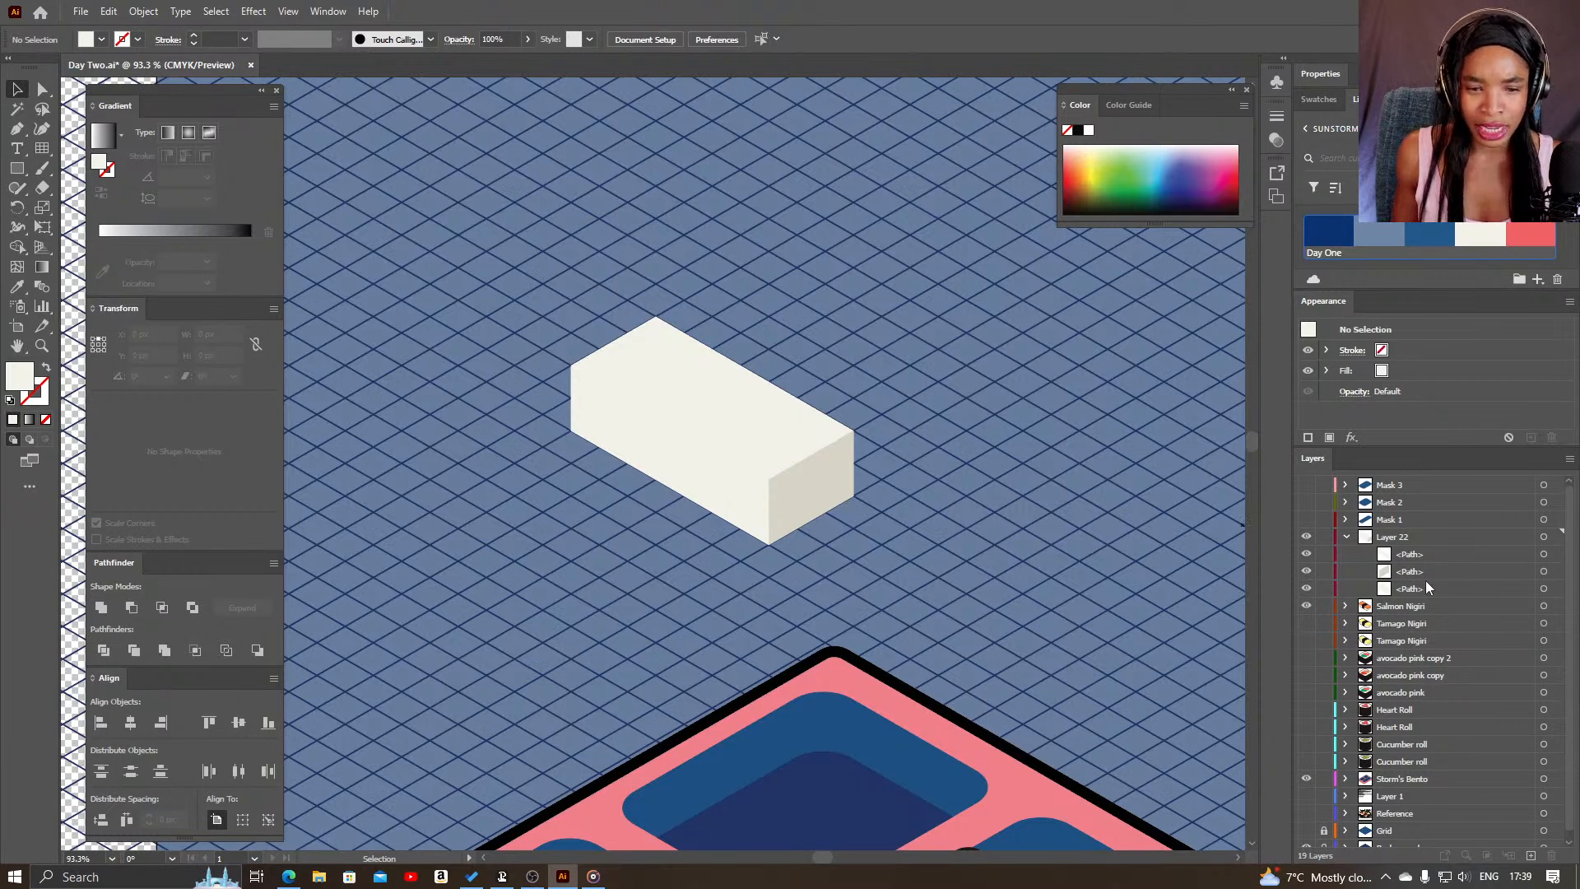
pyautogui.click(1545, 555)
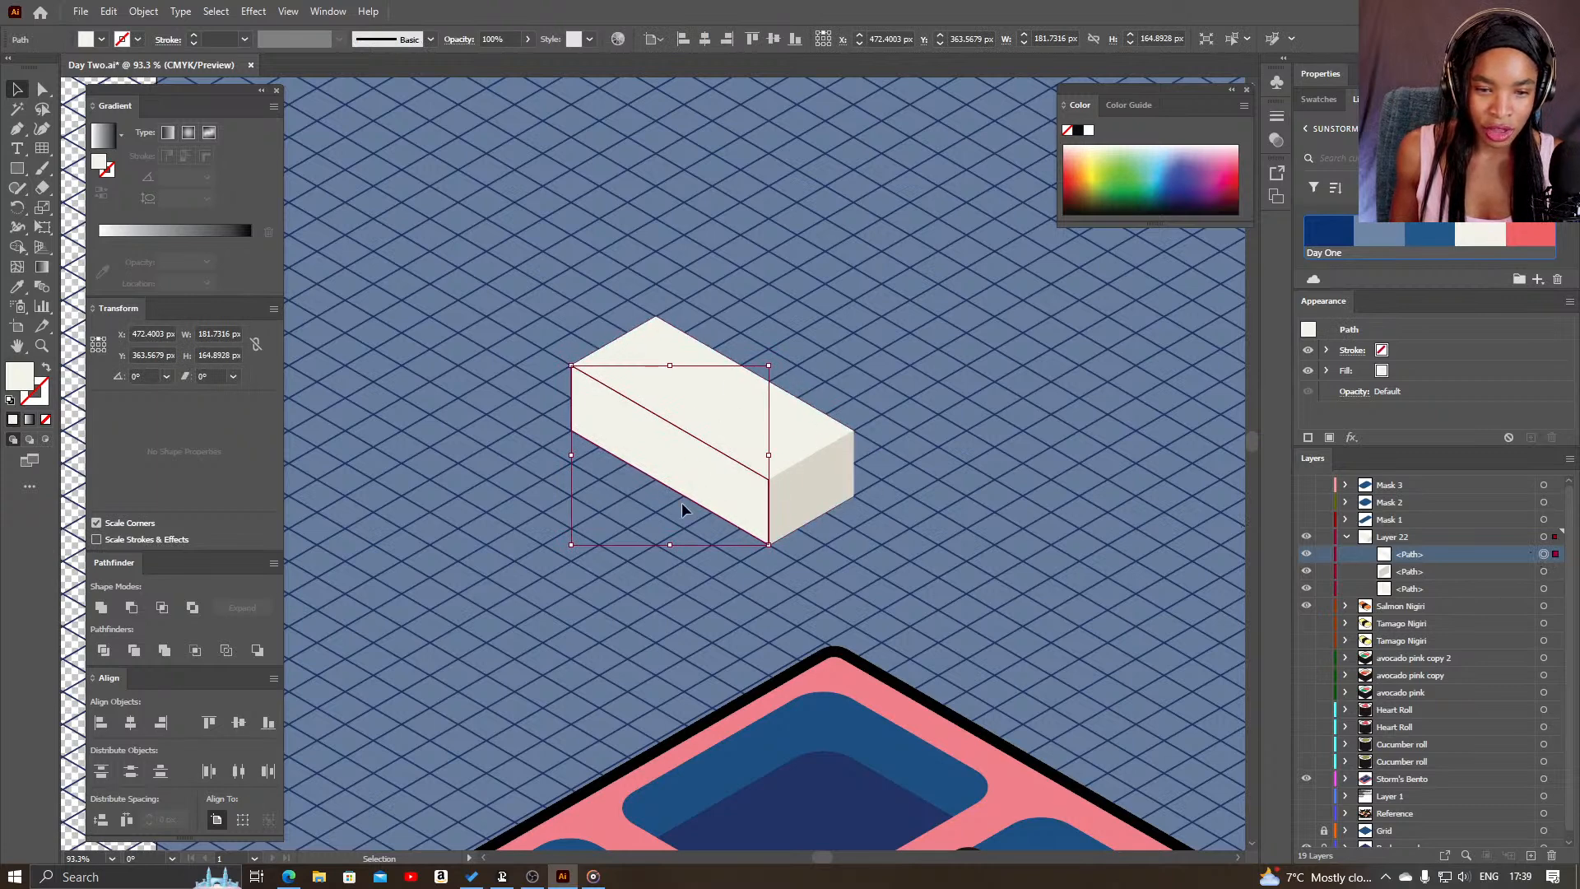
pyautogui.click(1435, 587)
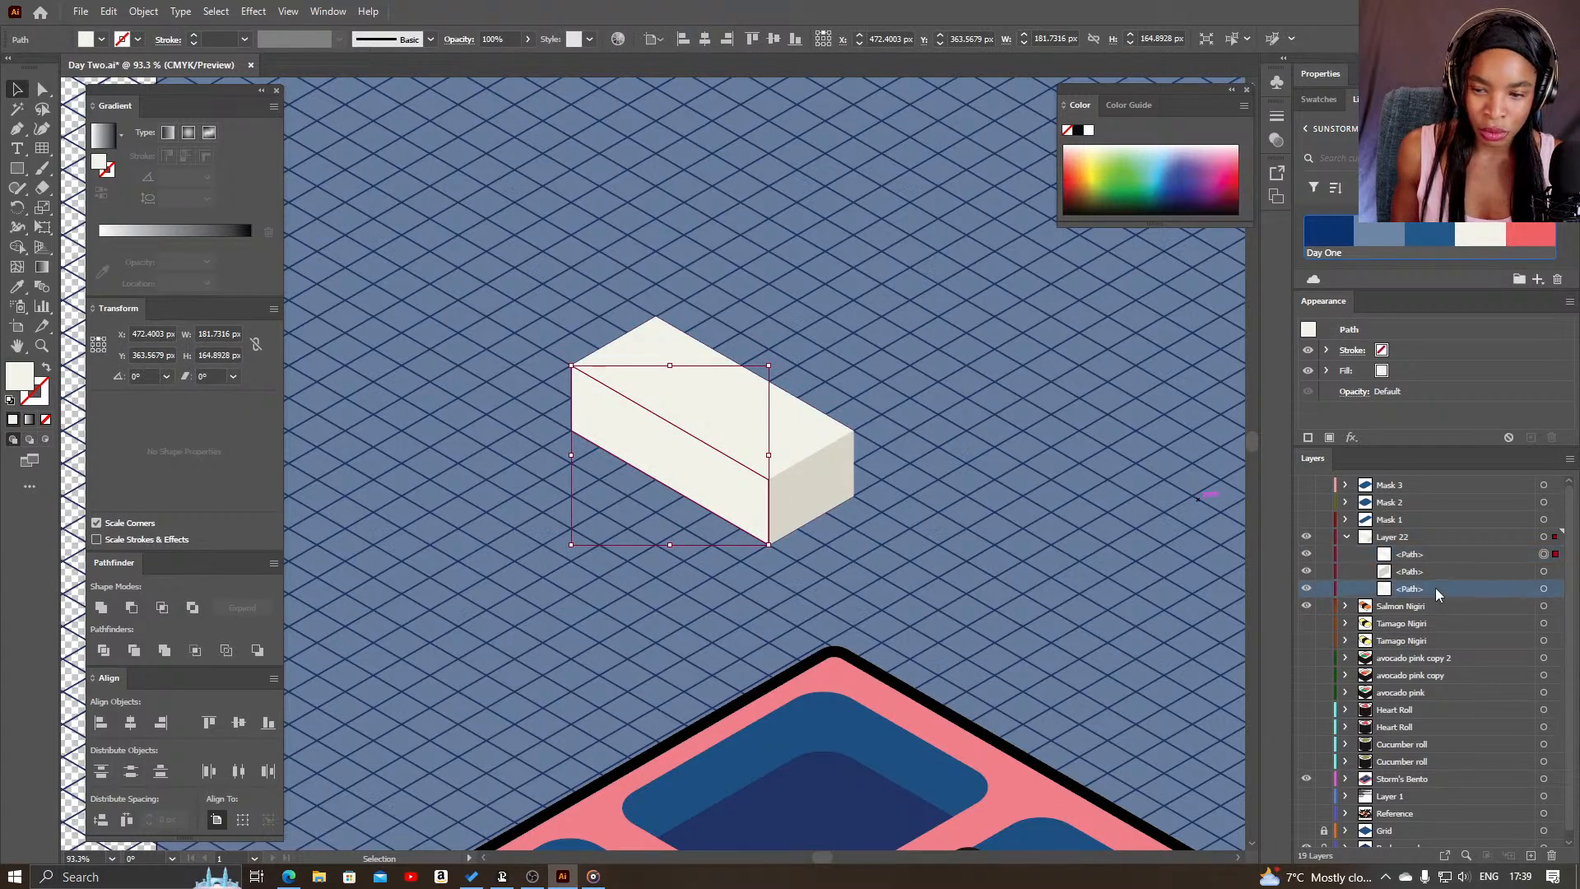
pyautogui.keyDown('shift'); pyautogui.click(1515, 556); pyautogui.keyUp('shift')
pyautogui.keyDown('shift'); pyautogui.click(1544, 554); pyautogui.keyUp('shift')
pyautogui.moveTo(1494, 556); pyautogui.dragTo(1496, 547)
# - Unite a short end face path with a six-sided block path and move the united beige shape to the top of Layer 22
pyautogui.click(1544, 571)
pyautogui.keyDown('shift'); pyautogui.click(1544, 589); pyautogui.keyUp('shift')
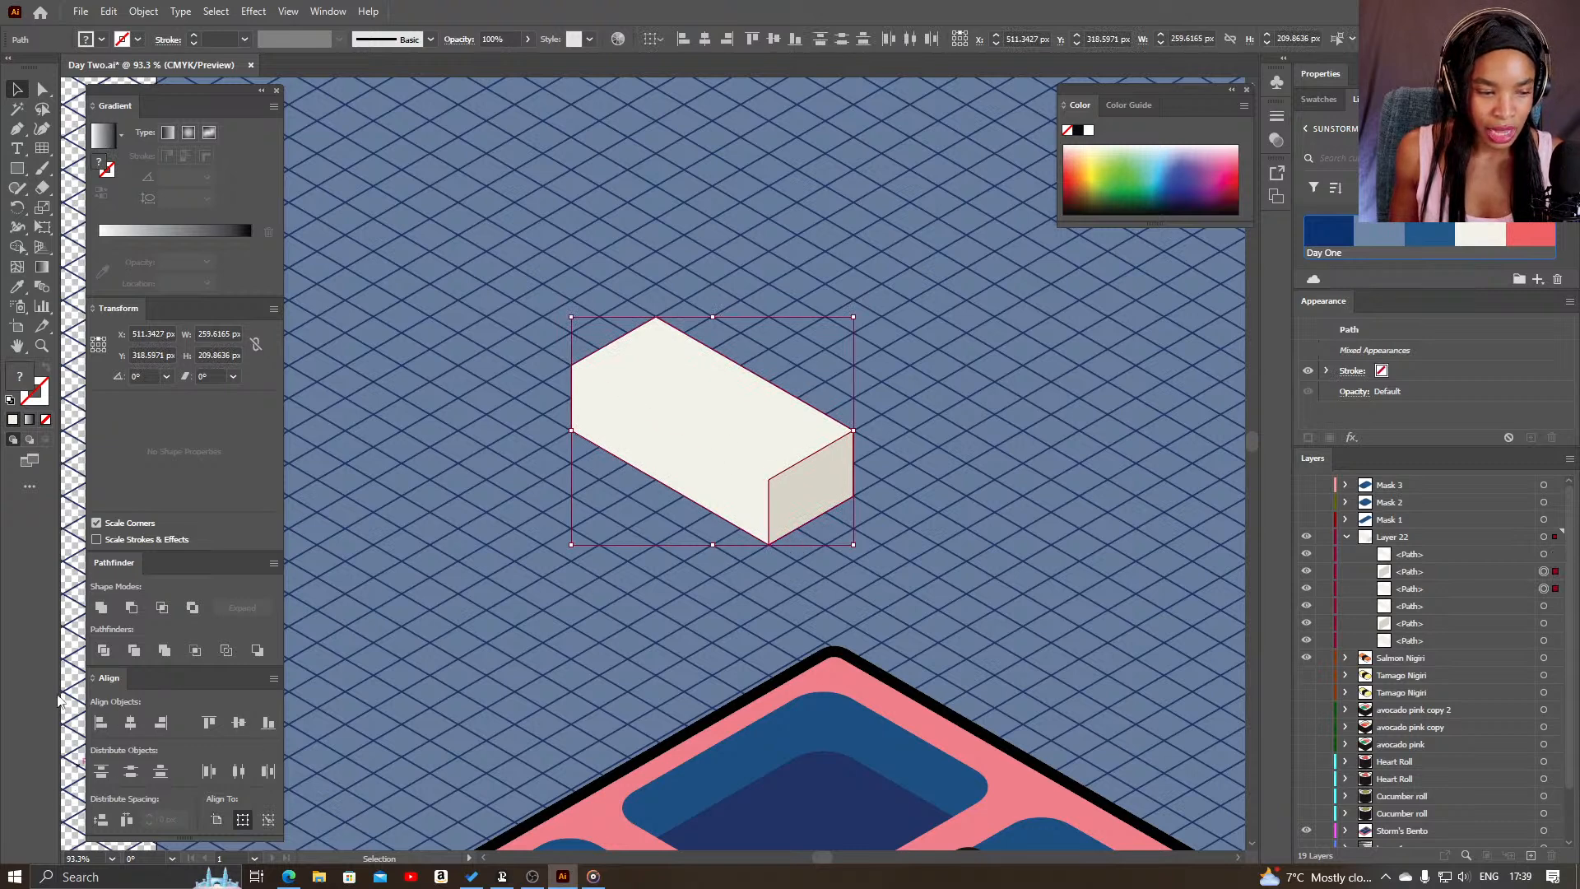
pyautogui.click(100, 609)
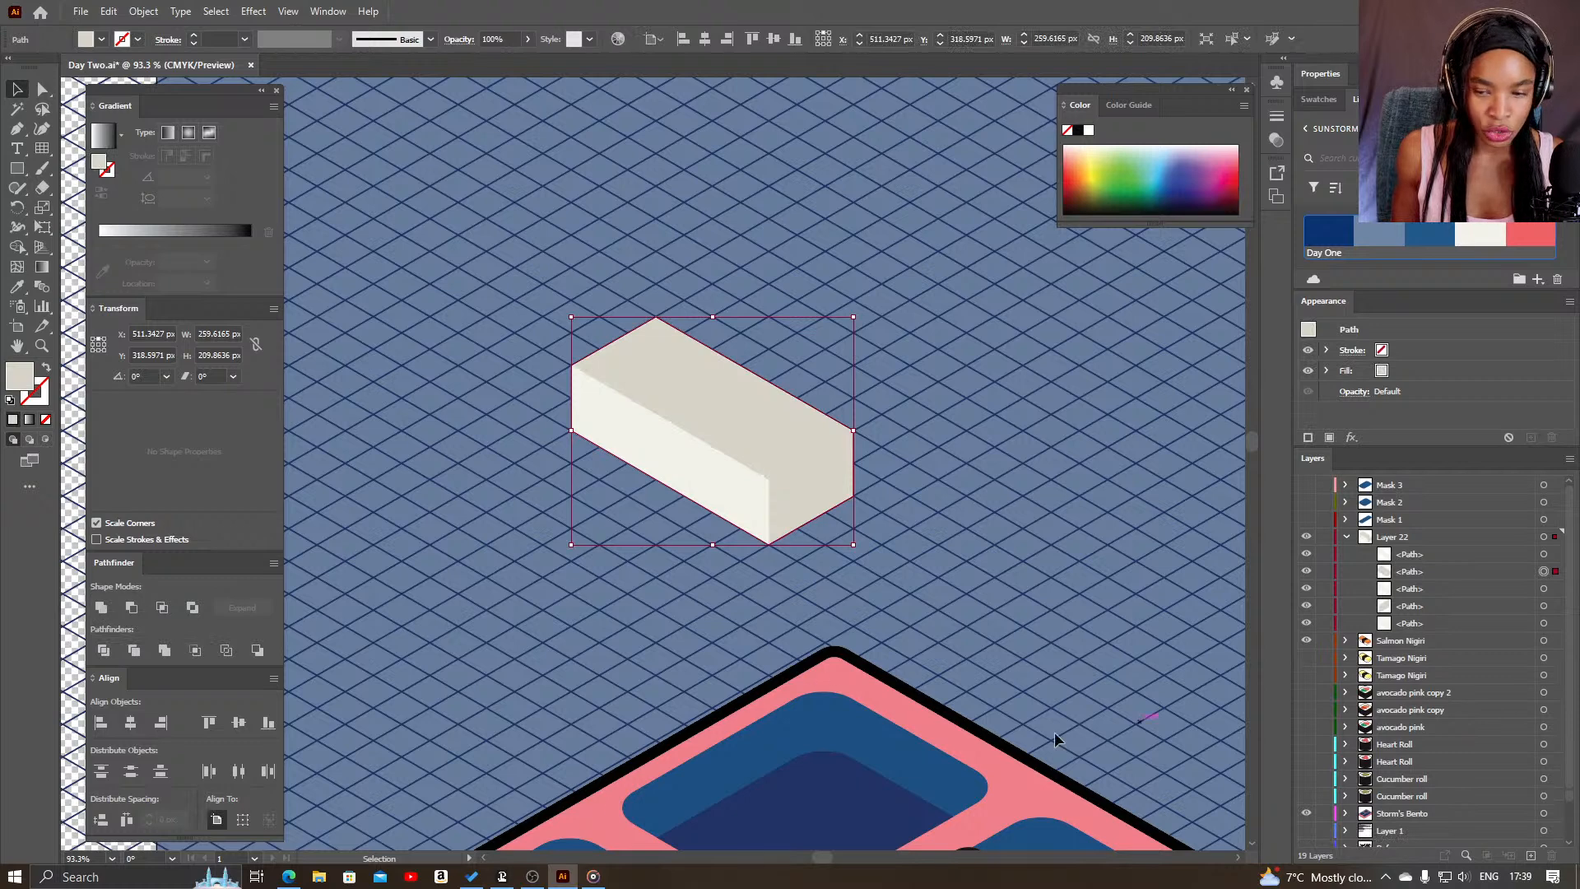
pyautogui.moveTo(1462, 571); pyautogui.dragTo(1462, 548)
# - Examine the united beige shape's outline and corner anchor points up close against the isometric grid
pyautogui.press('z')
pyautogui.moveTo(698, 447)
pyautogui.mouseDown()
pyautogui.moveTo(916, 477)
pyautogui.moveTo(682, 467)
pyautogui.mouseUp()
pyautogui.moveTo(614, 396); pyautogui.dragTo(674, 398)
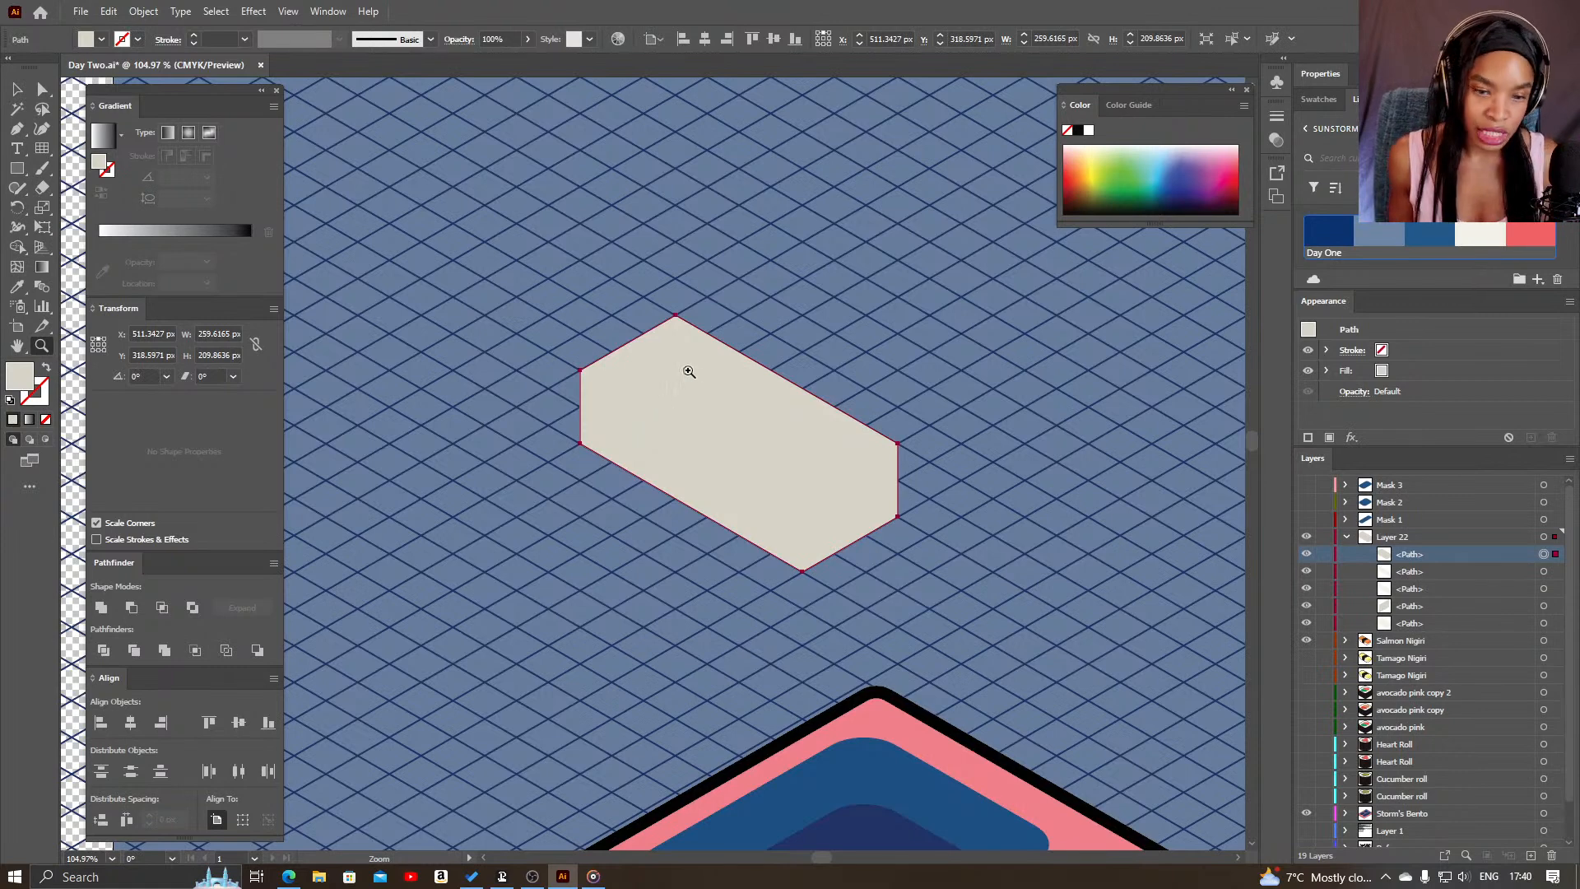
pyautogui.press('a')
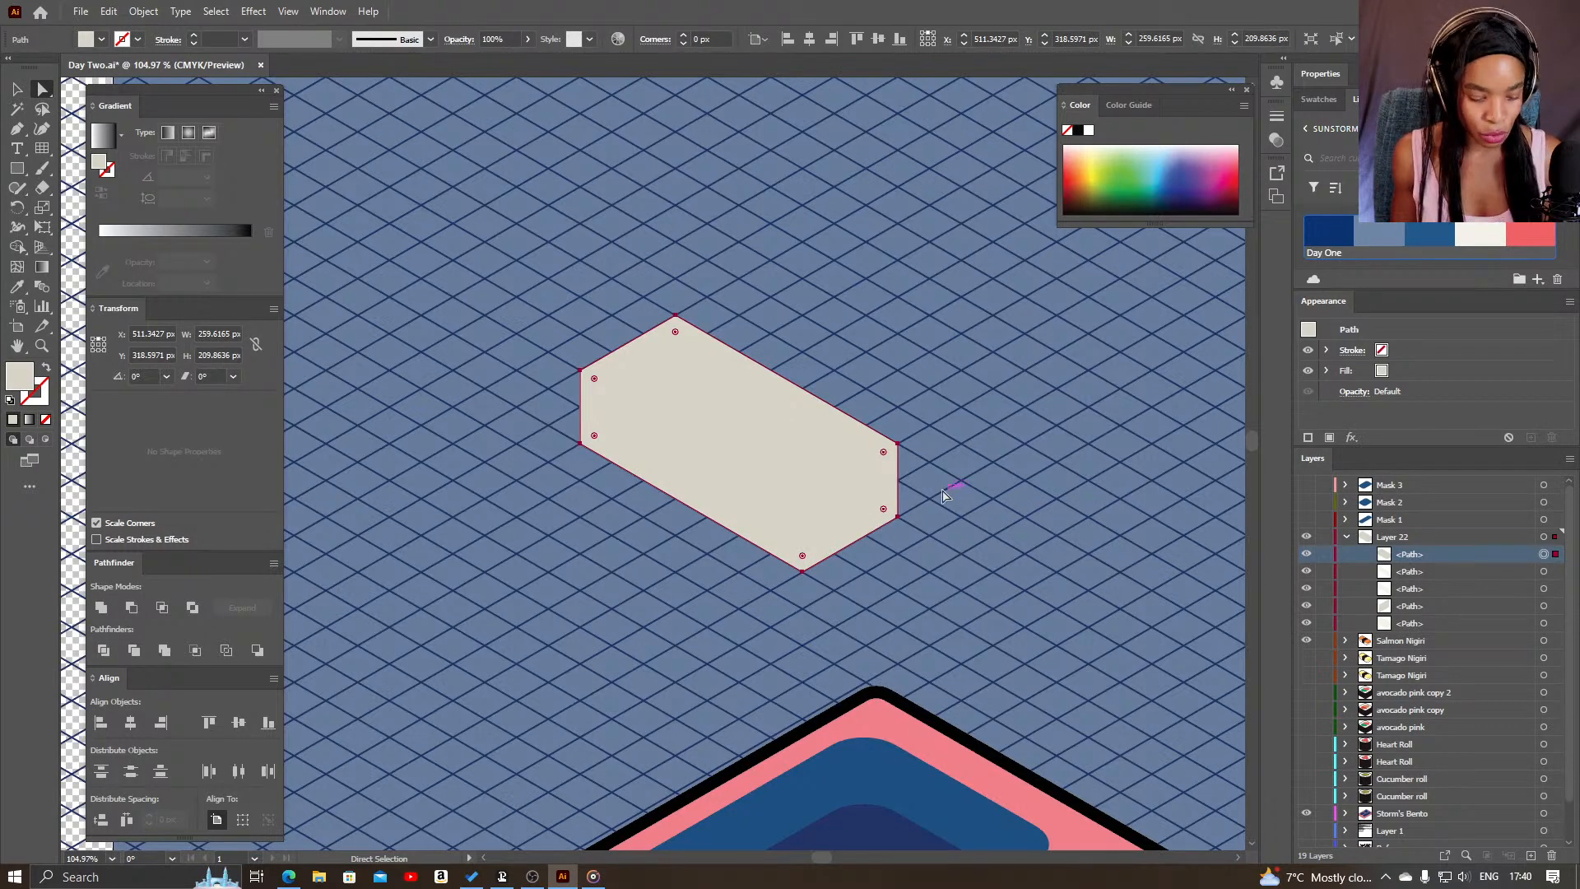
pyautogui.press('z')
pyautogui.hotkey('ctrl', 'h')
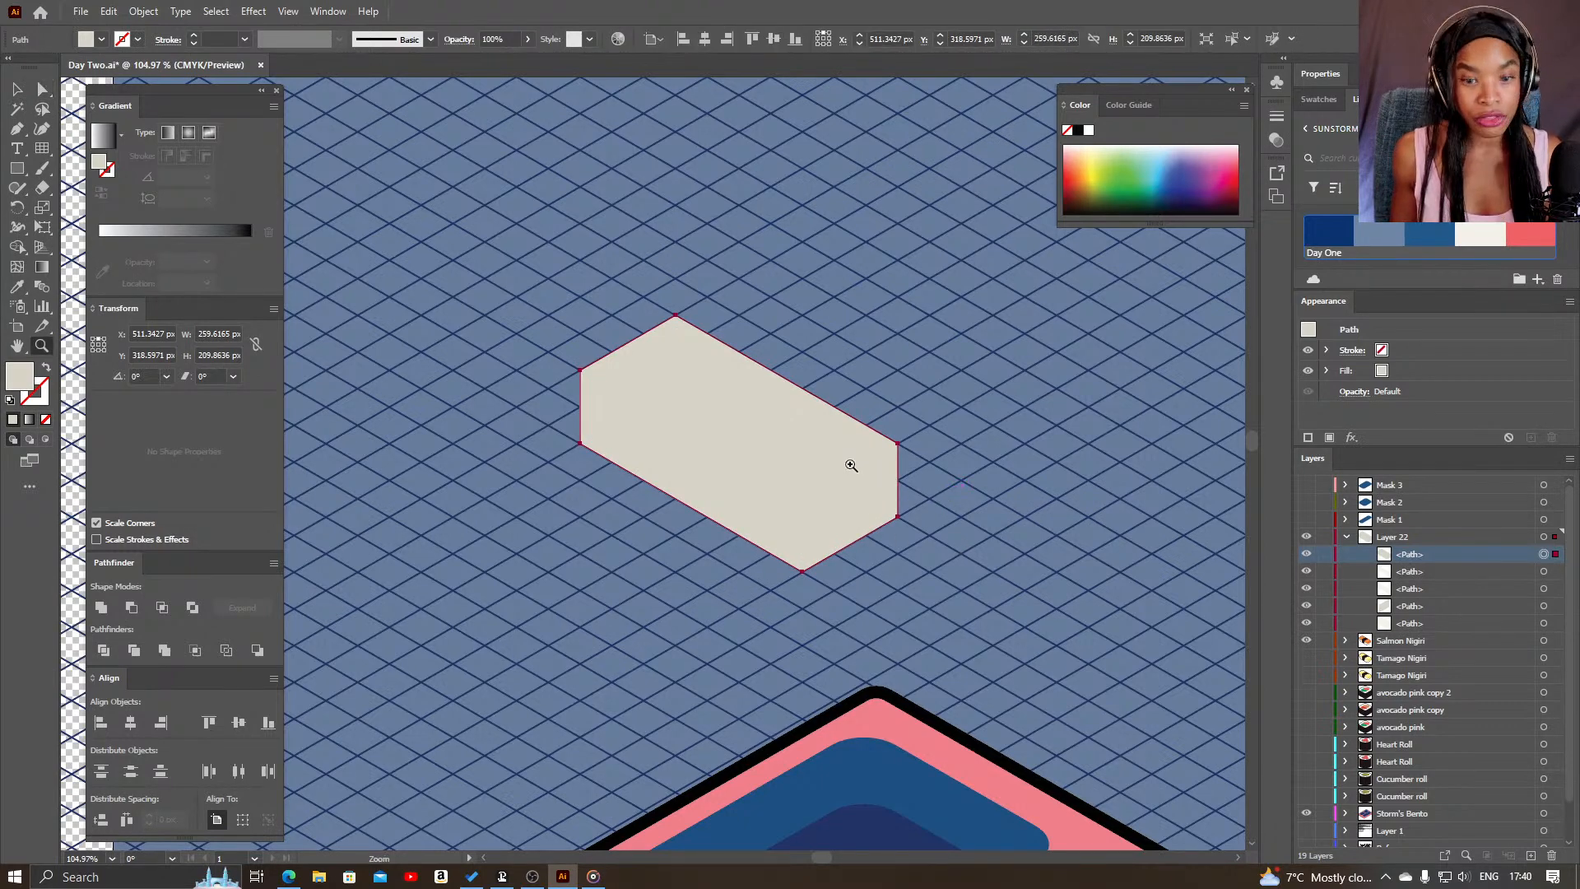
pyautogui.click(847, 465)
pyautogui.press('a')
pyautogui.hotkey('ctrl', 'h')
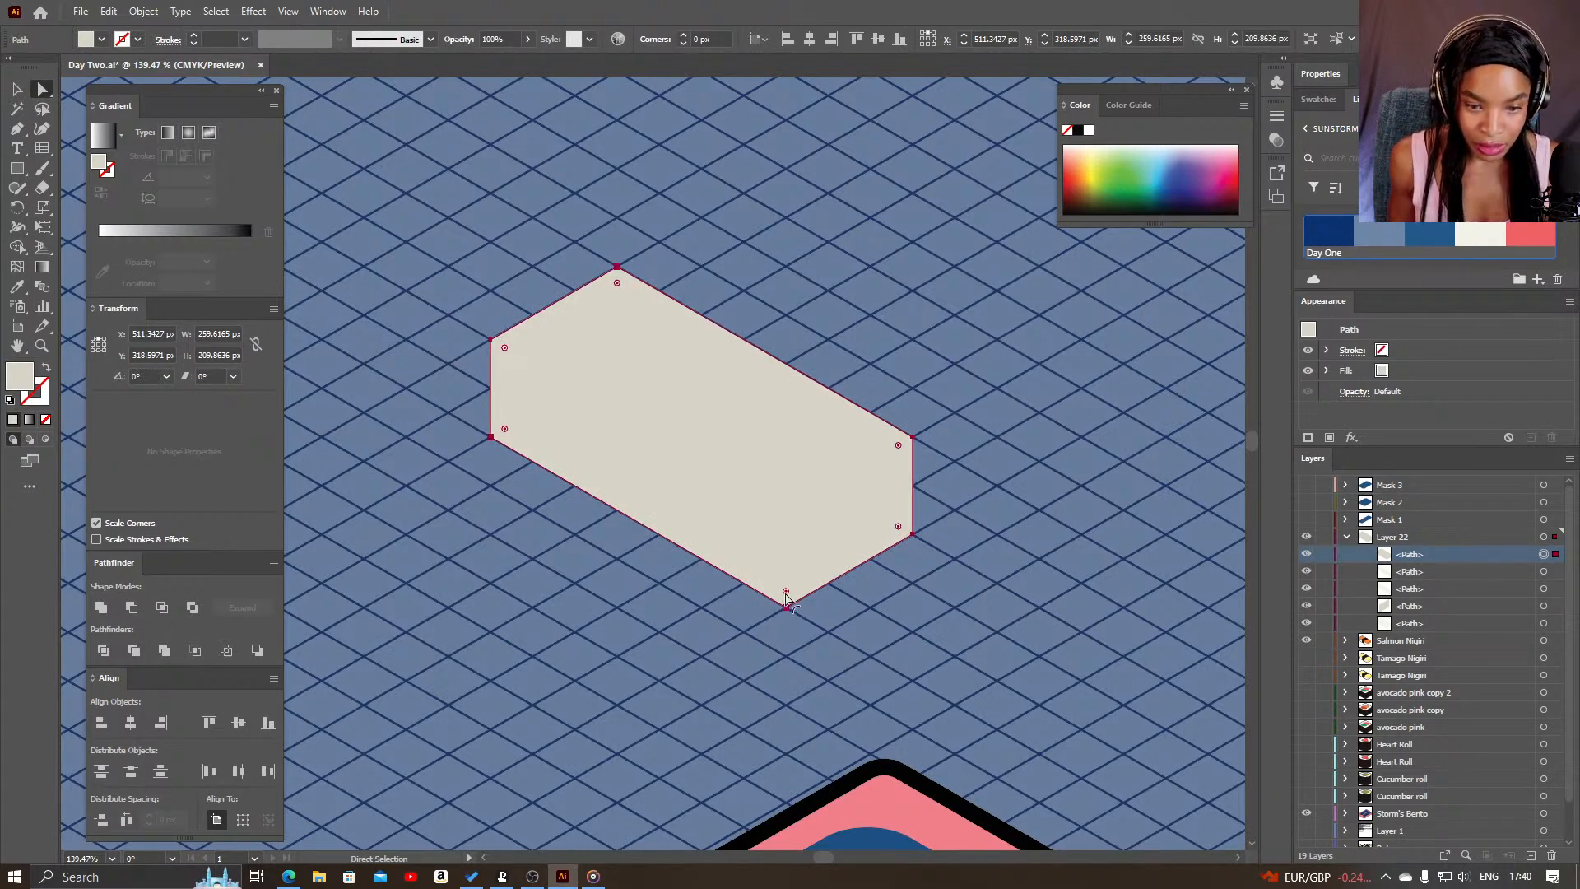
pyautogui.press('z')
pyautogui.moveTo(892, 569); pyautogui.dragTo(1110, 544)
pyautogui.moveTo(891, 494); pyautogui.dragTo(1030, 497)
pyautogui.press('p')
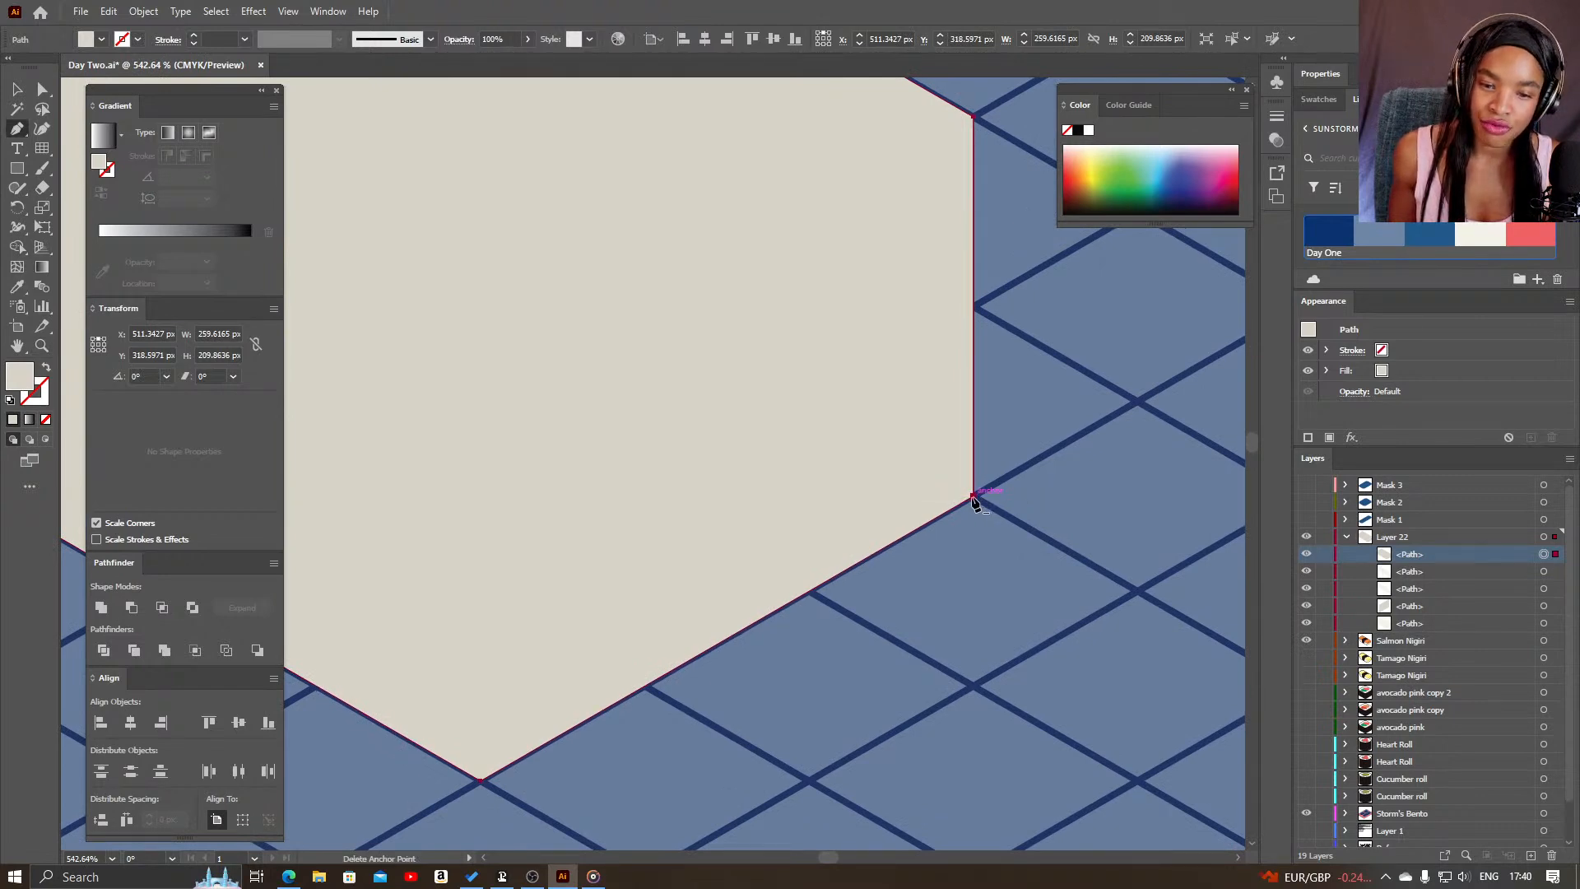
pyautogui.press('z')
pyautogui.moveTo(981, 497); pyautogui.dragTo(812, 455)
# - Round all six corners of the united beige shape with a radius of about 16.7 px
pyautogui.press('a')
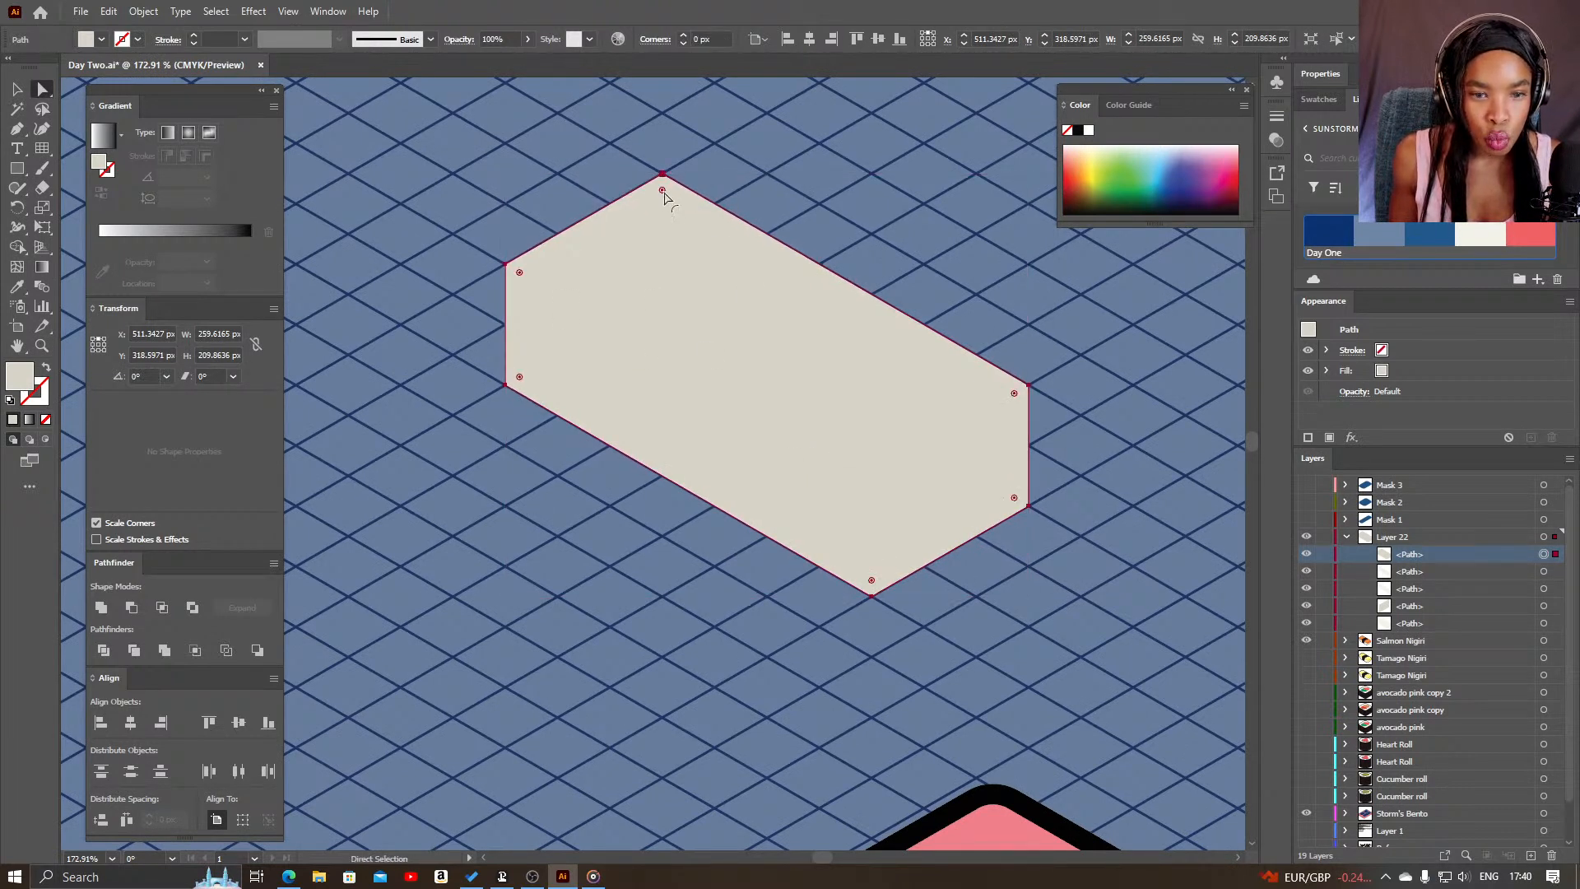
pyautogui.doubleClick(662, 190)
pyautogui.press('Escape')
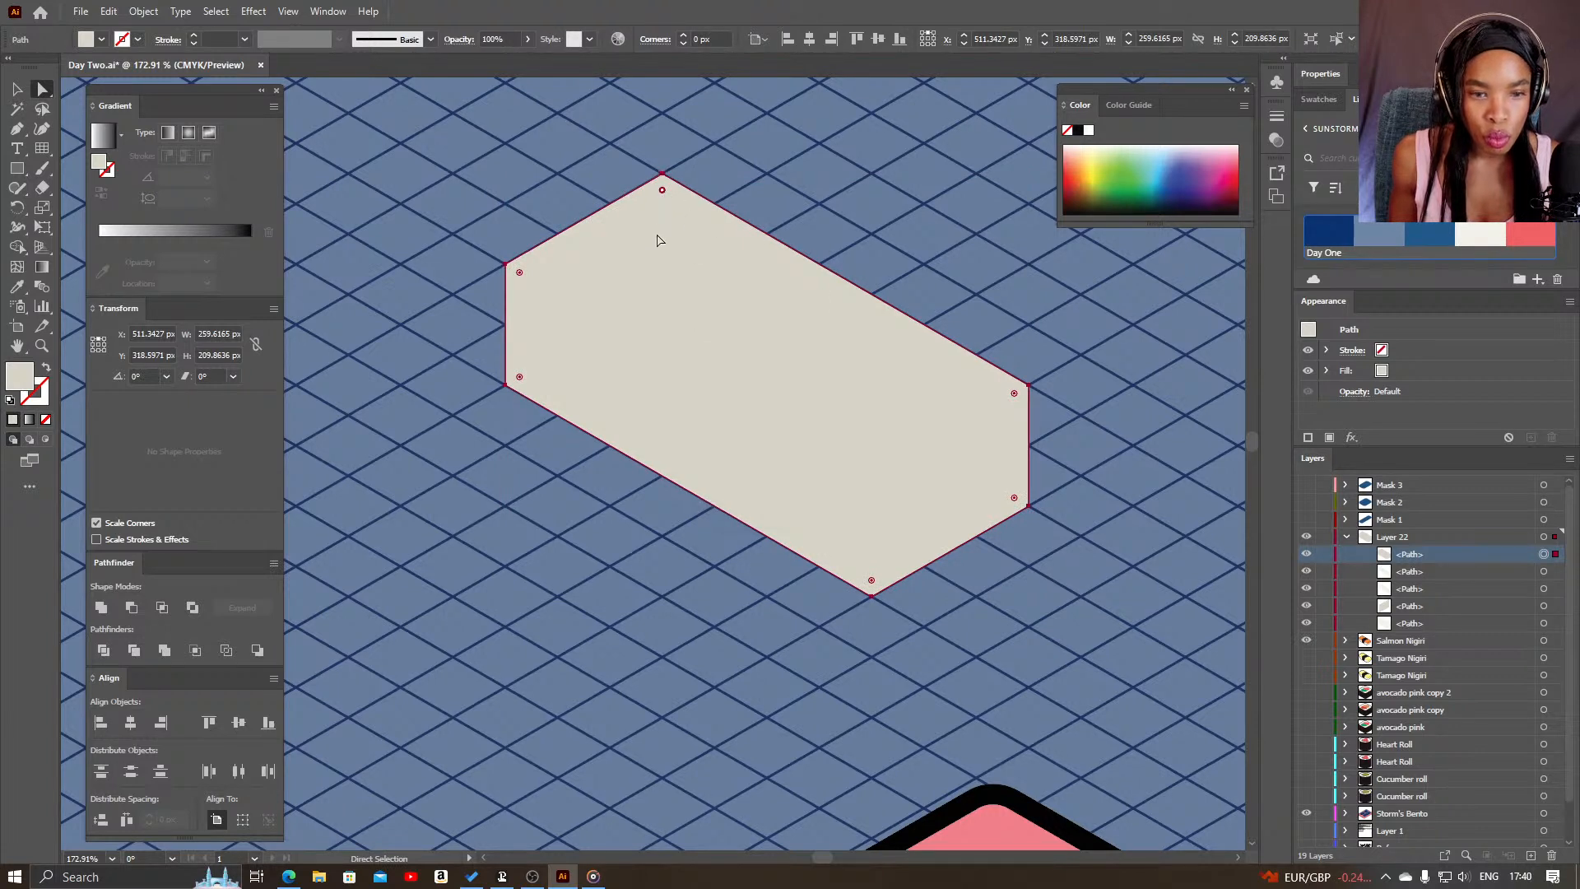
pyautogui.moveTo(661, 190); pyautogui.dragTo(677, 216)
pyautogui.press('v')
pyautogui.click(974, 233)
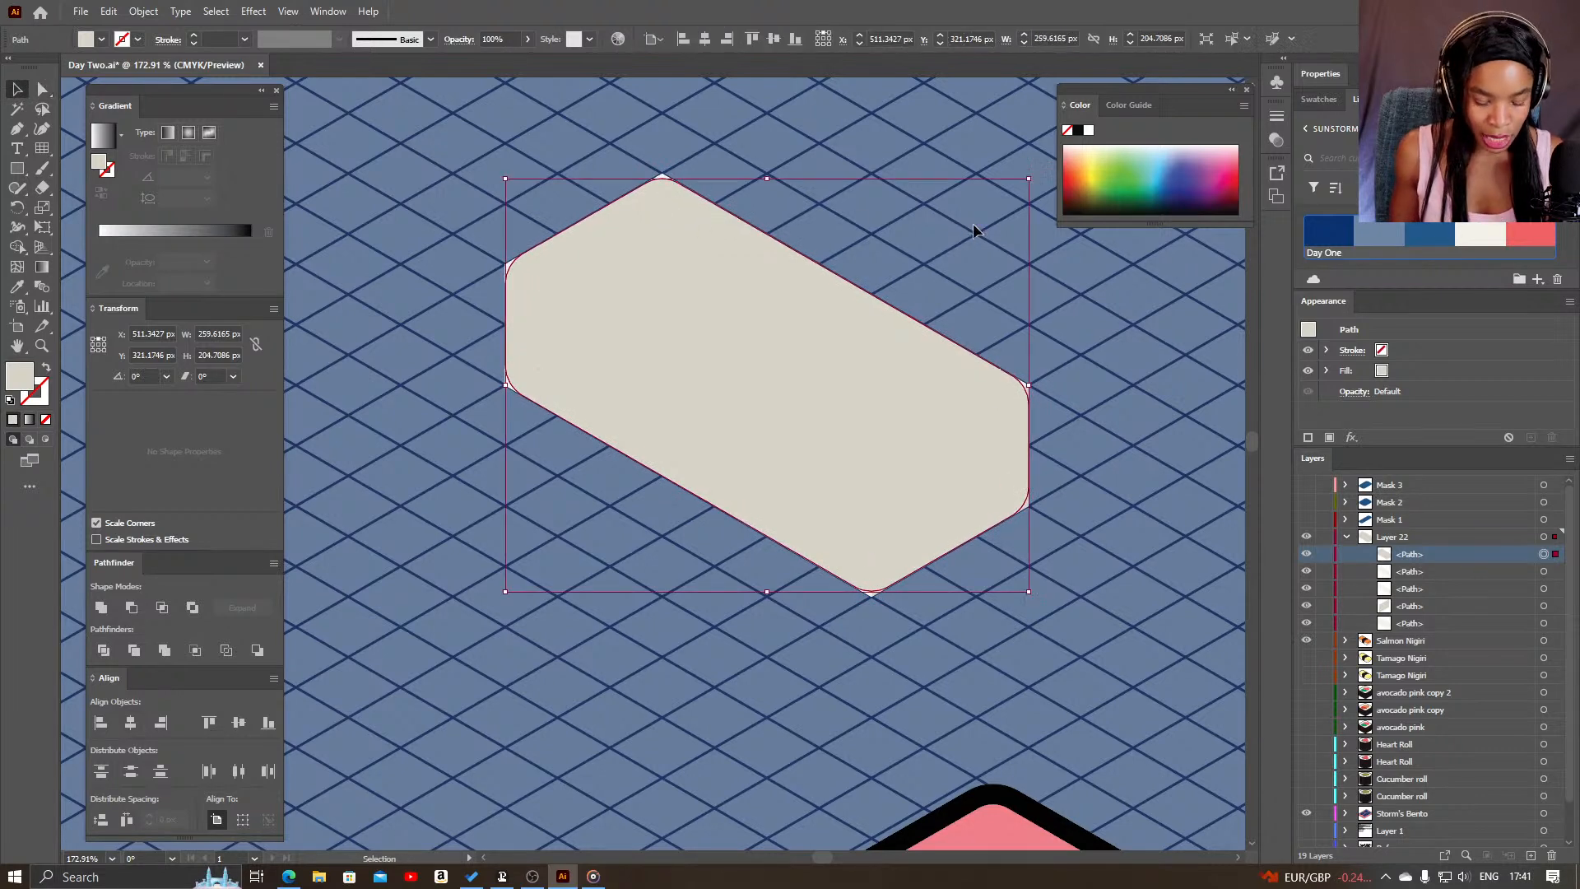
# - Try a larger corner radius on the rounded beige shape and undo it
pyautogui.click(652, 265)
pyautogui.press('a')
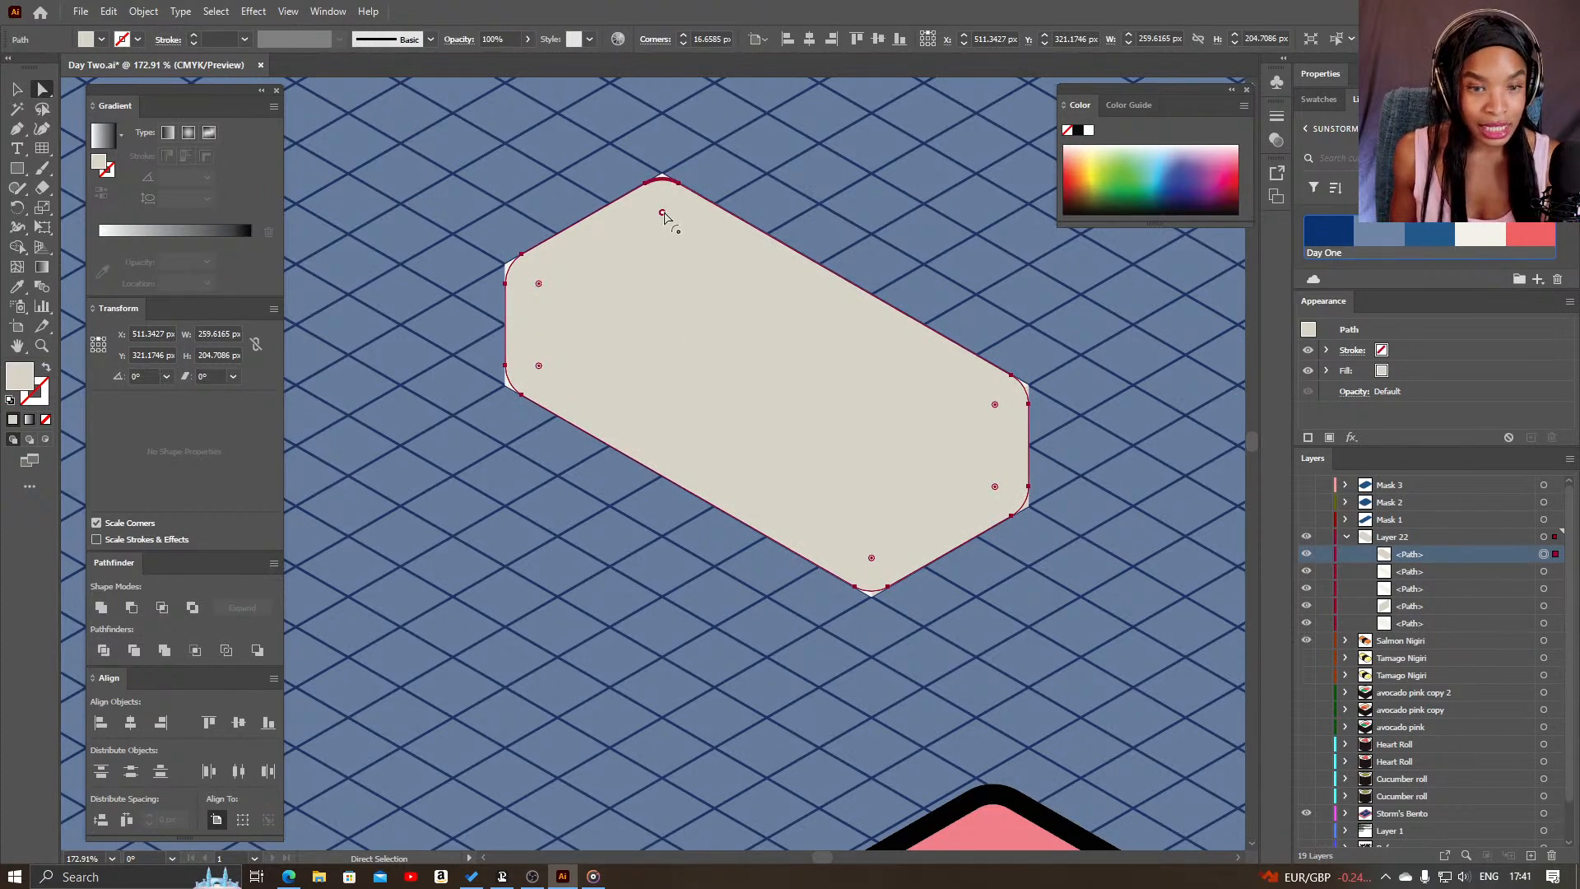
pyautogui.moveTo(662, 213); pyautogui.dragTo(659, 237)
pyautogui.hotkey('ctrl', 'z')
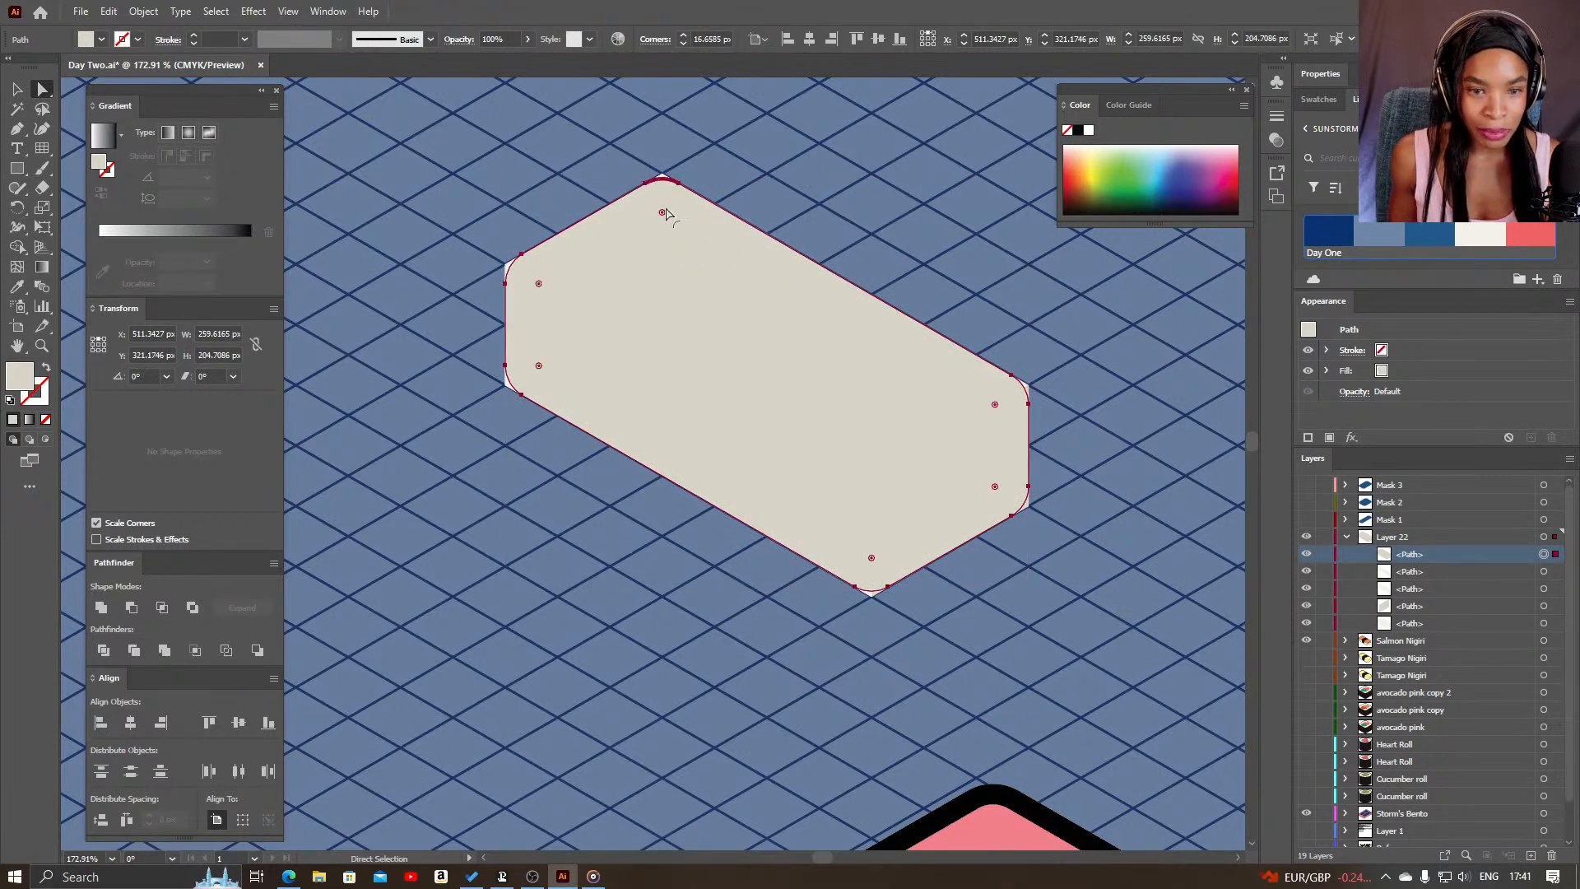
pyautogui.moveTo(663, 212)
pyautogui.mouseDown()
pyautogui.moveTo(663, 297)
pyautogui.moveTo(663, 236)
pyautogui.mouseUp()
pyautogui.hotkey('ctrl', 'z')
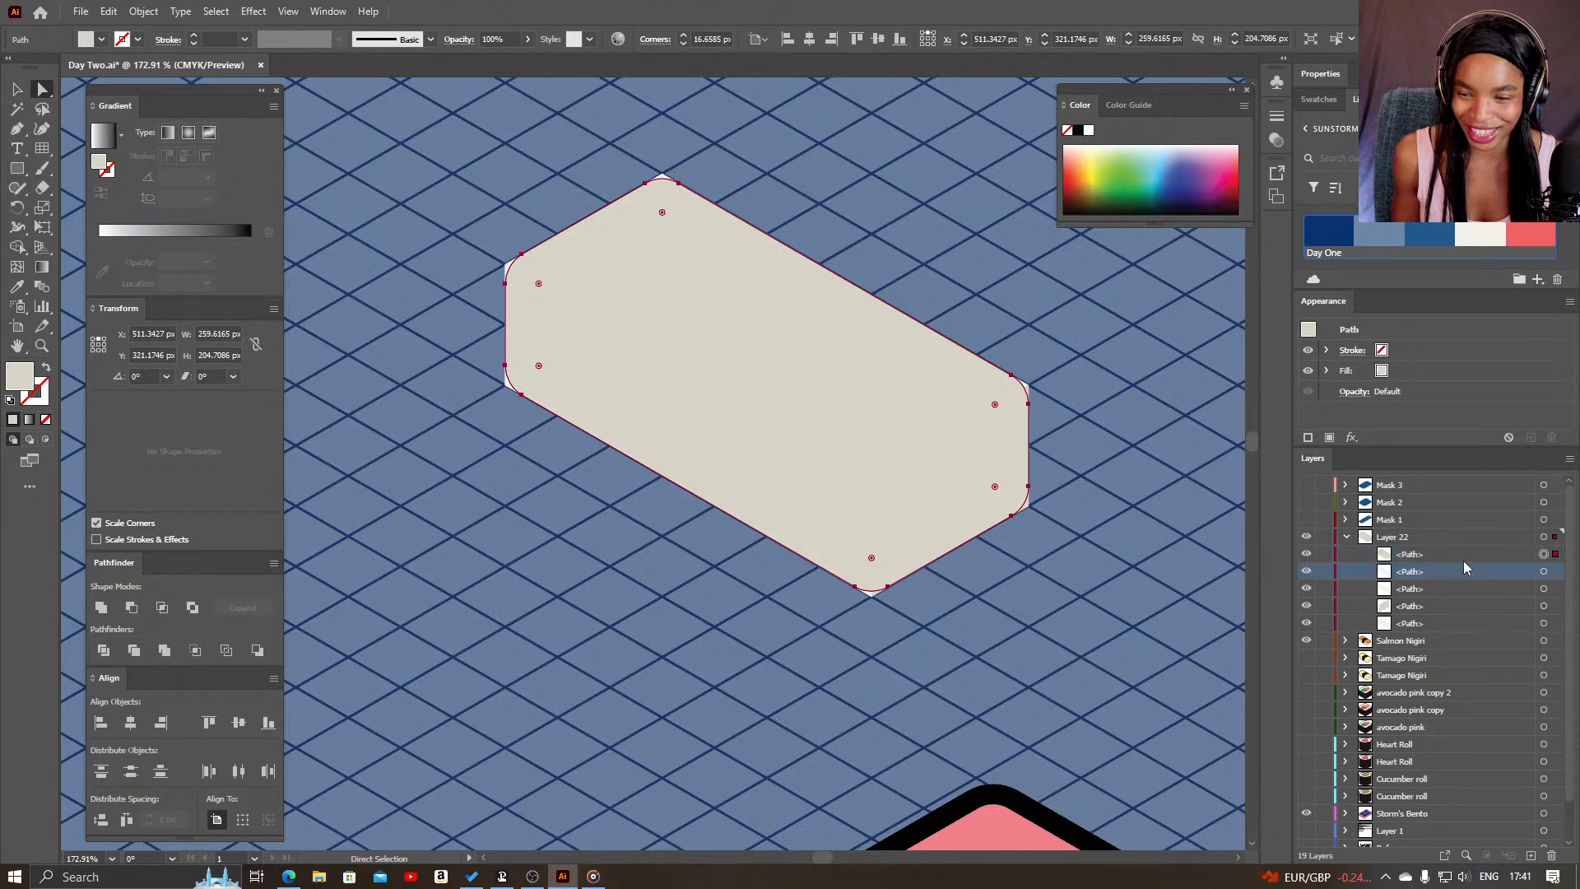
# - Duplicate the rounded beige shape to the bottom of Layer 22
pyautogui.press('v')
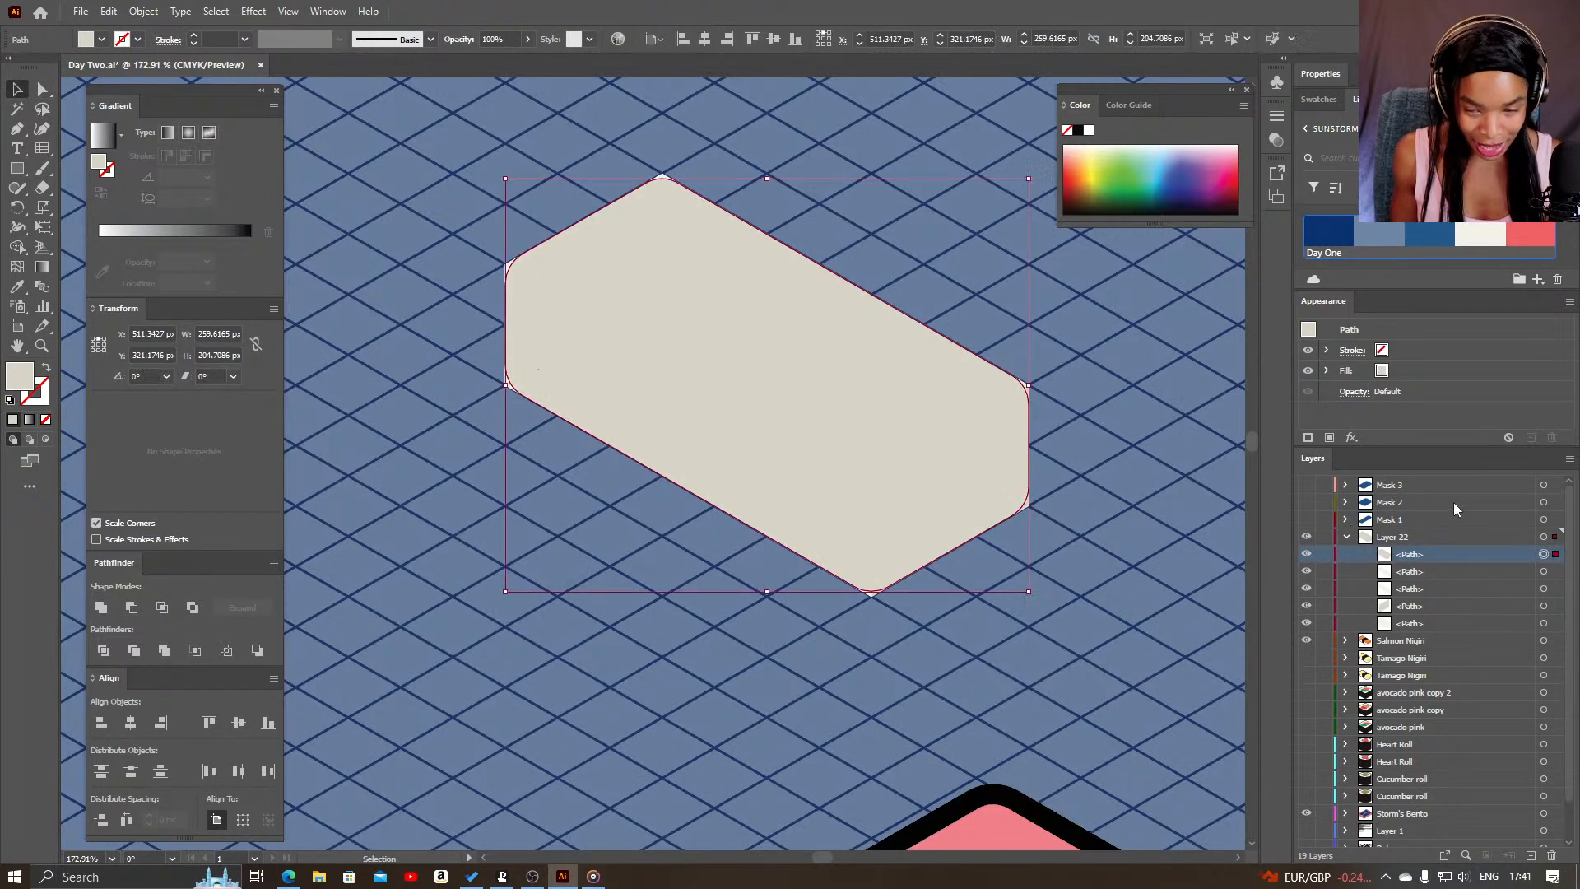
pyautogui.click(1484, 569)
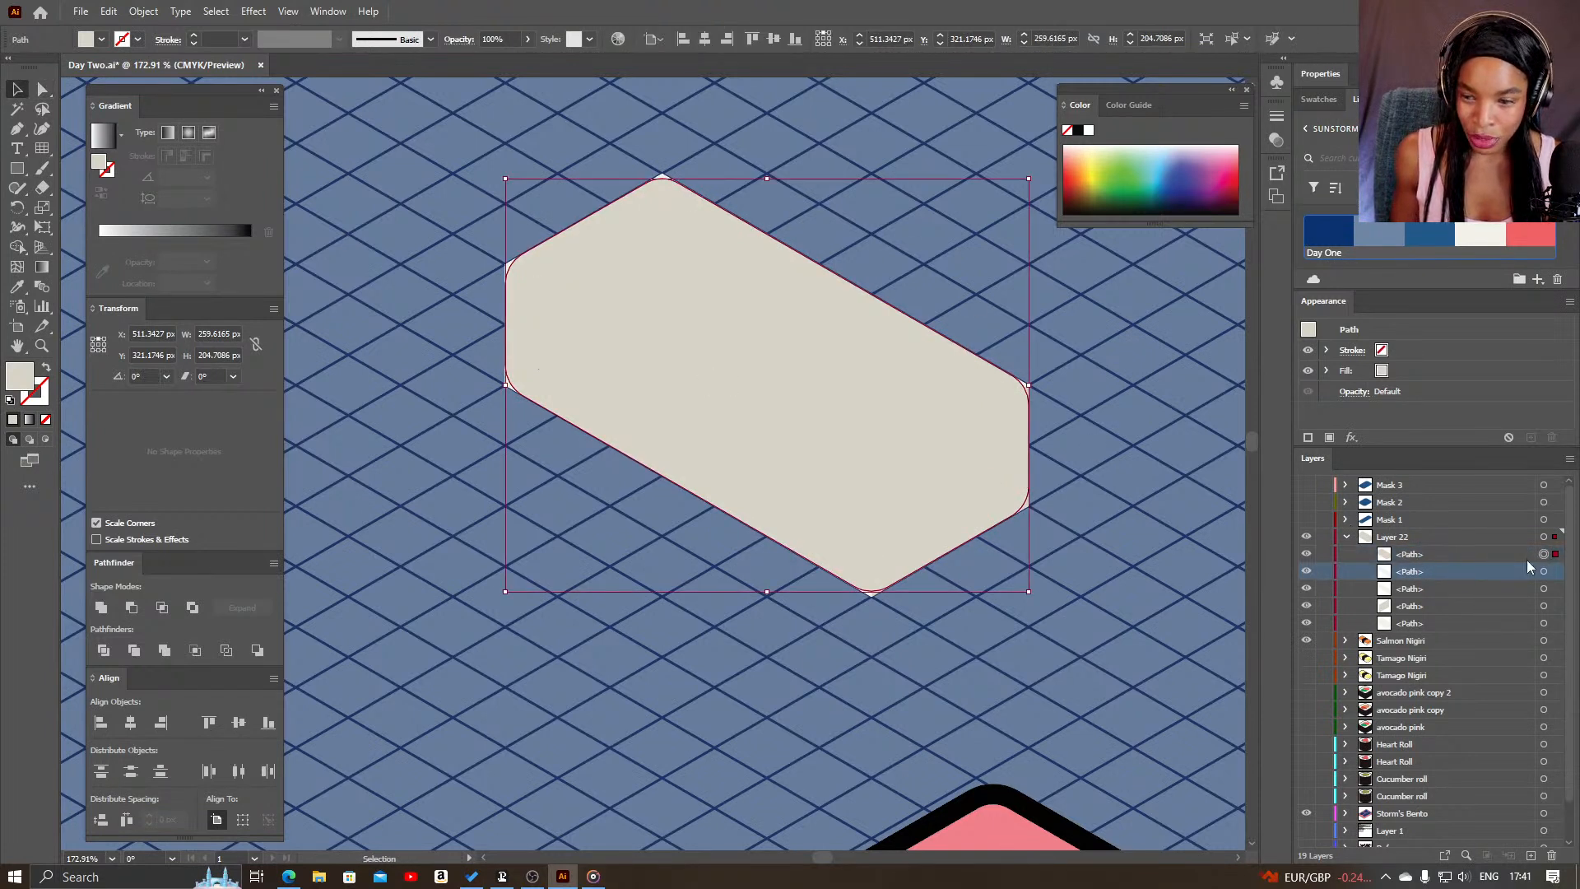
pyautogui.moveTo(1435, 555); pyautogui.dragTo(1435, 627)
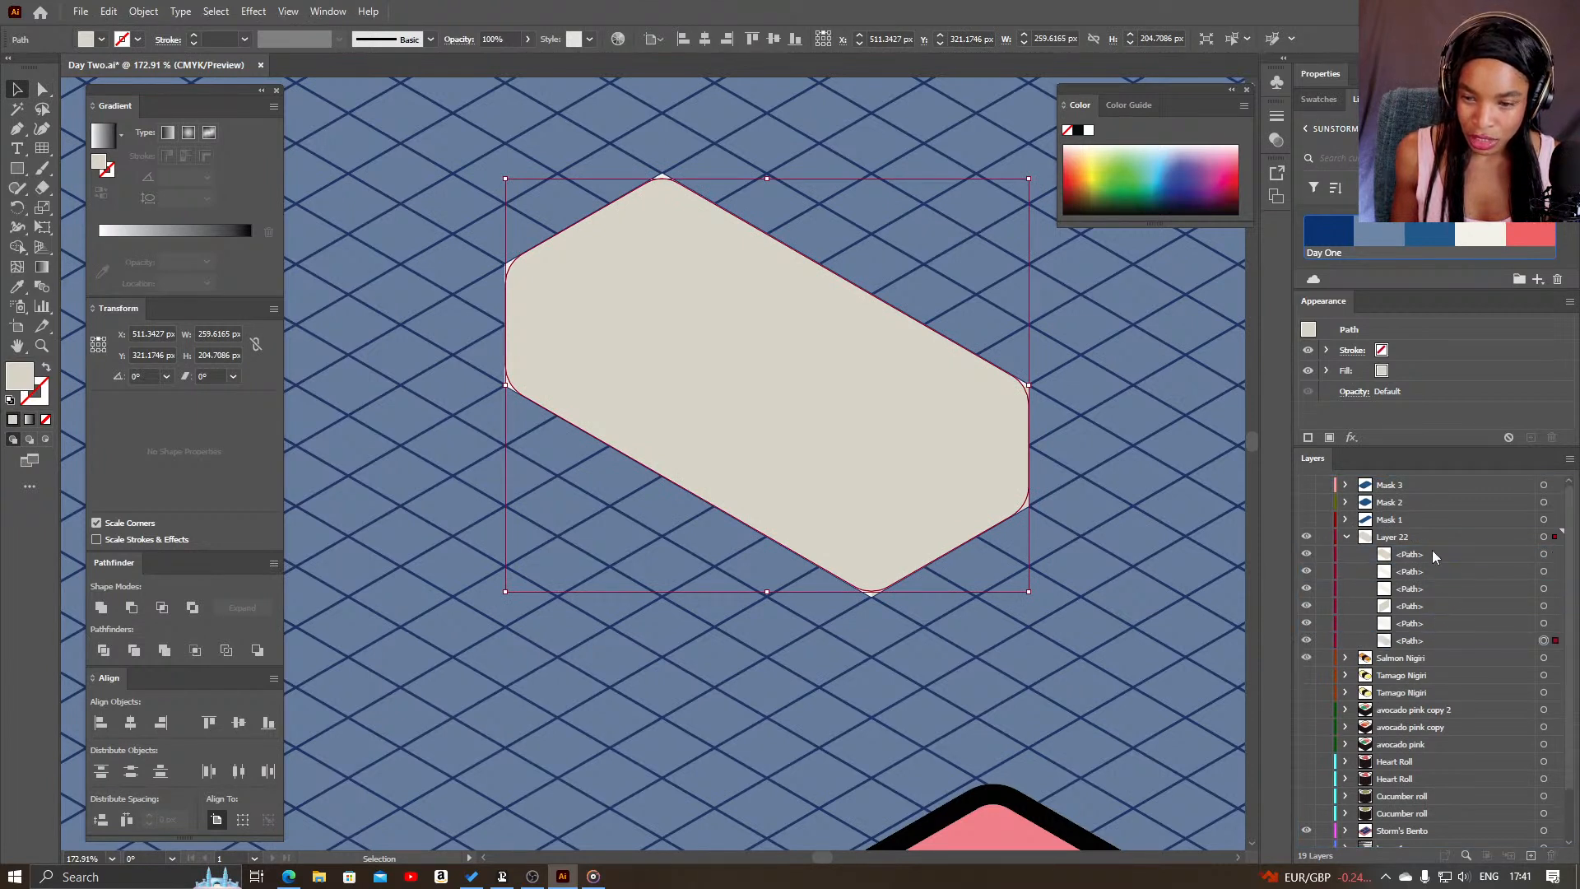
# - Hide the topmost rounded shape and group the three side and end face paths directly beneath it in Layer 22
pyautogui.click(1499, 562)
pyautogui.click(1544, 554)
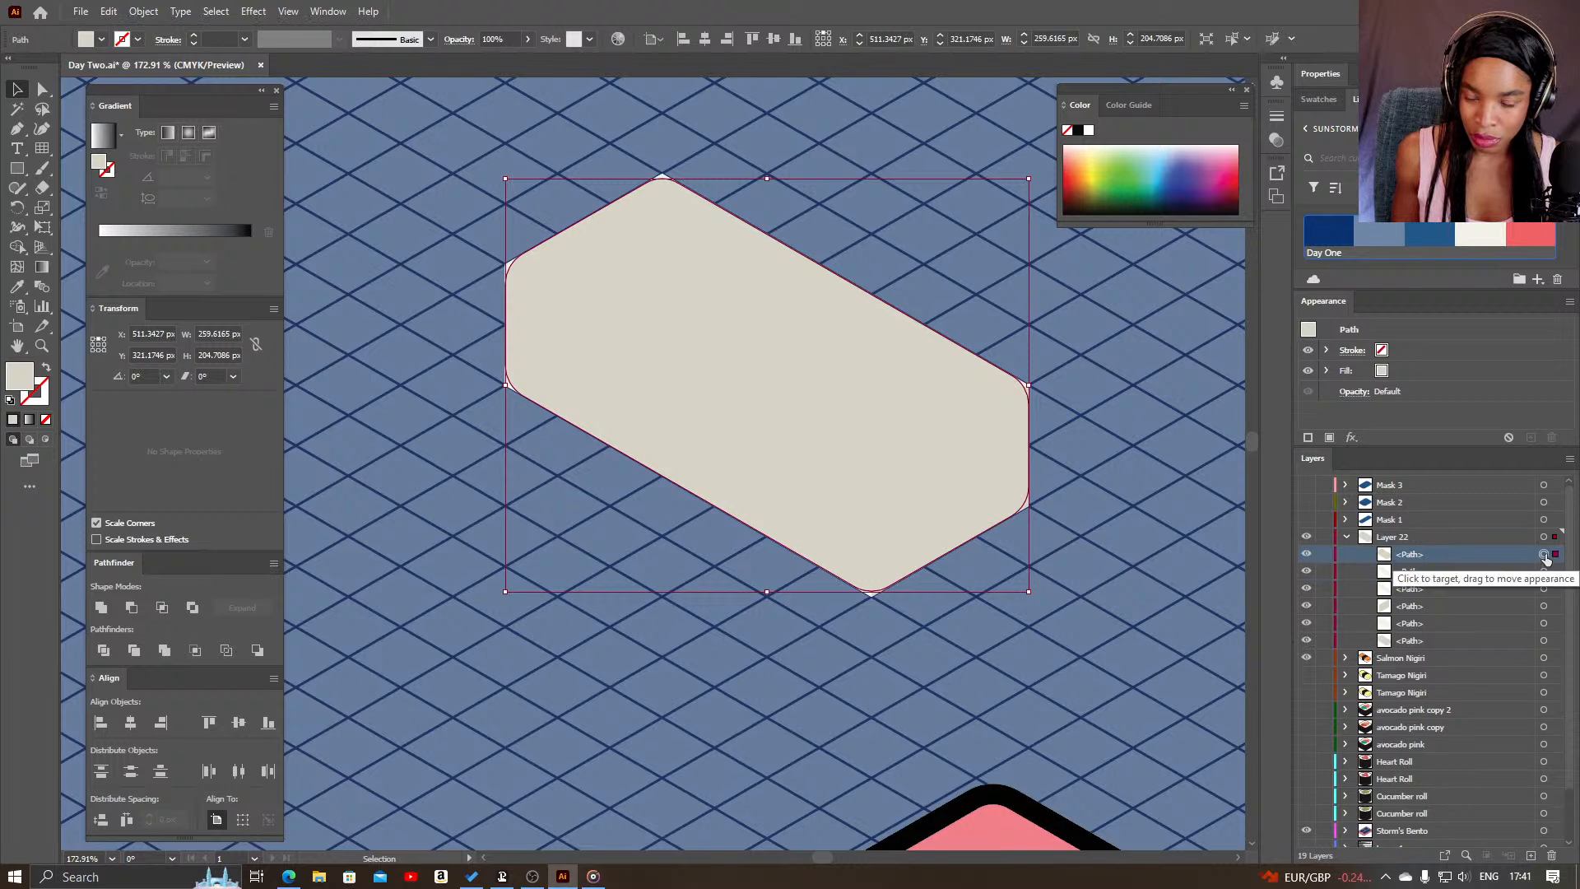
pyautogui.click(1535, 573)
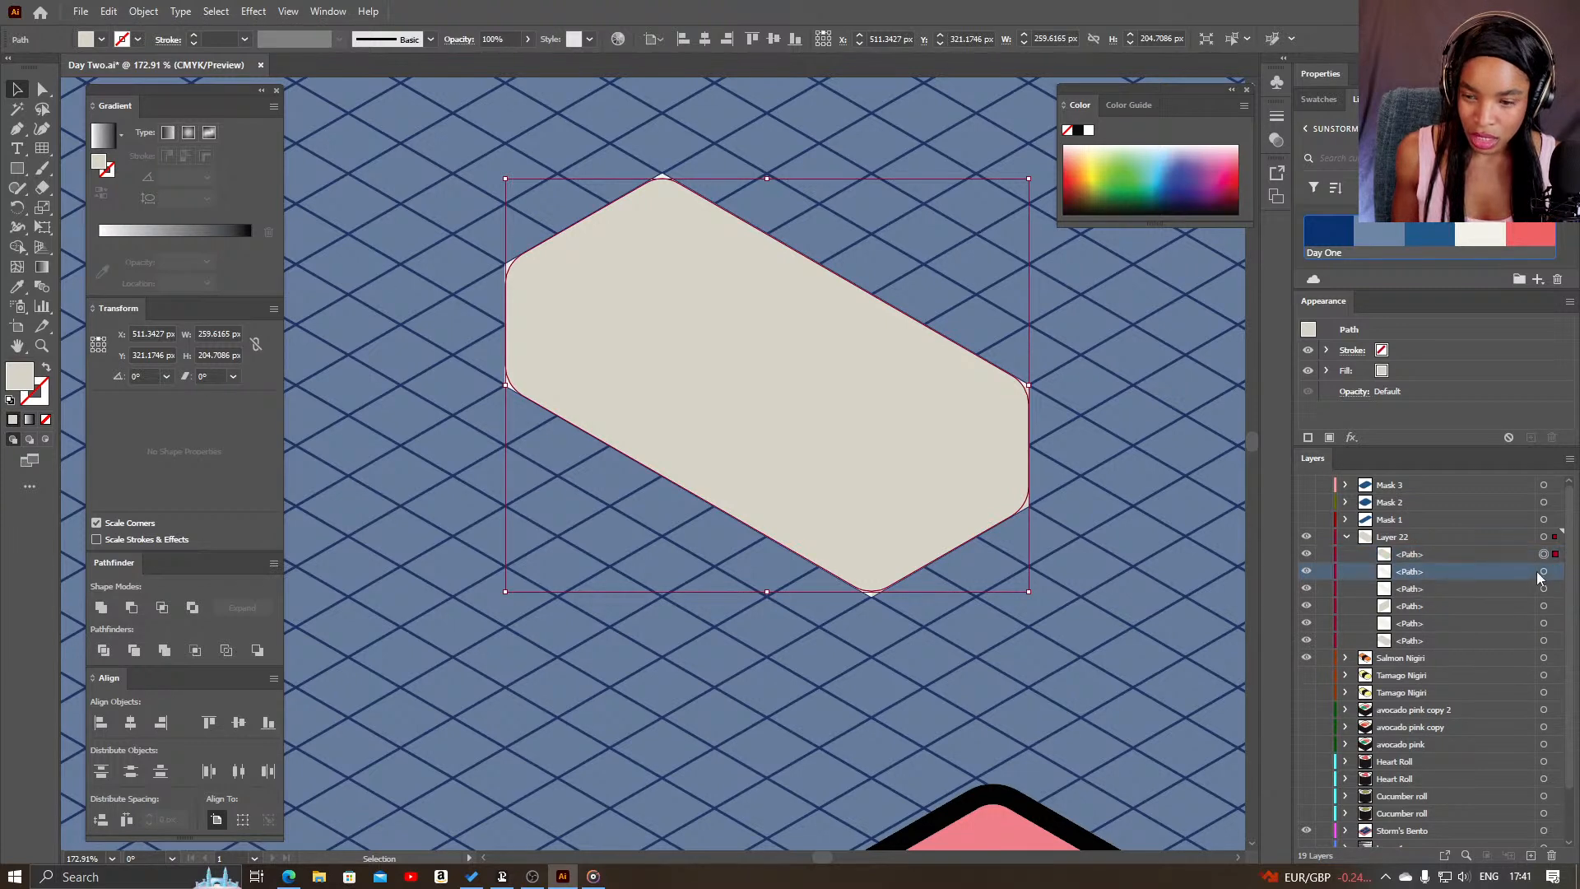
pyautogui.click(1307, 554)
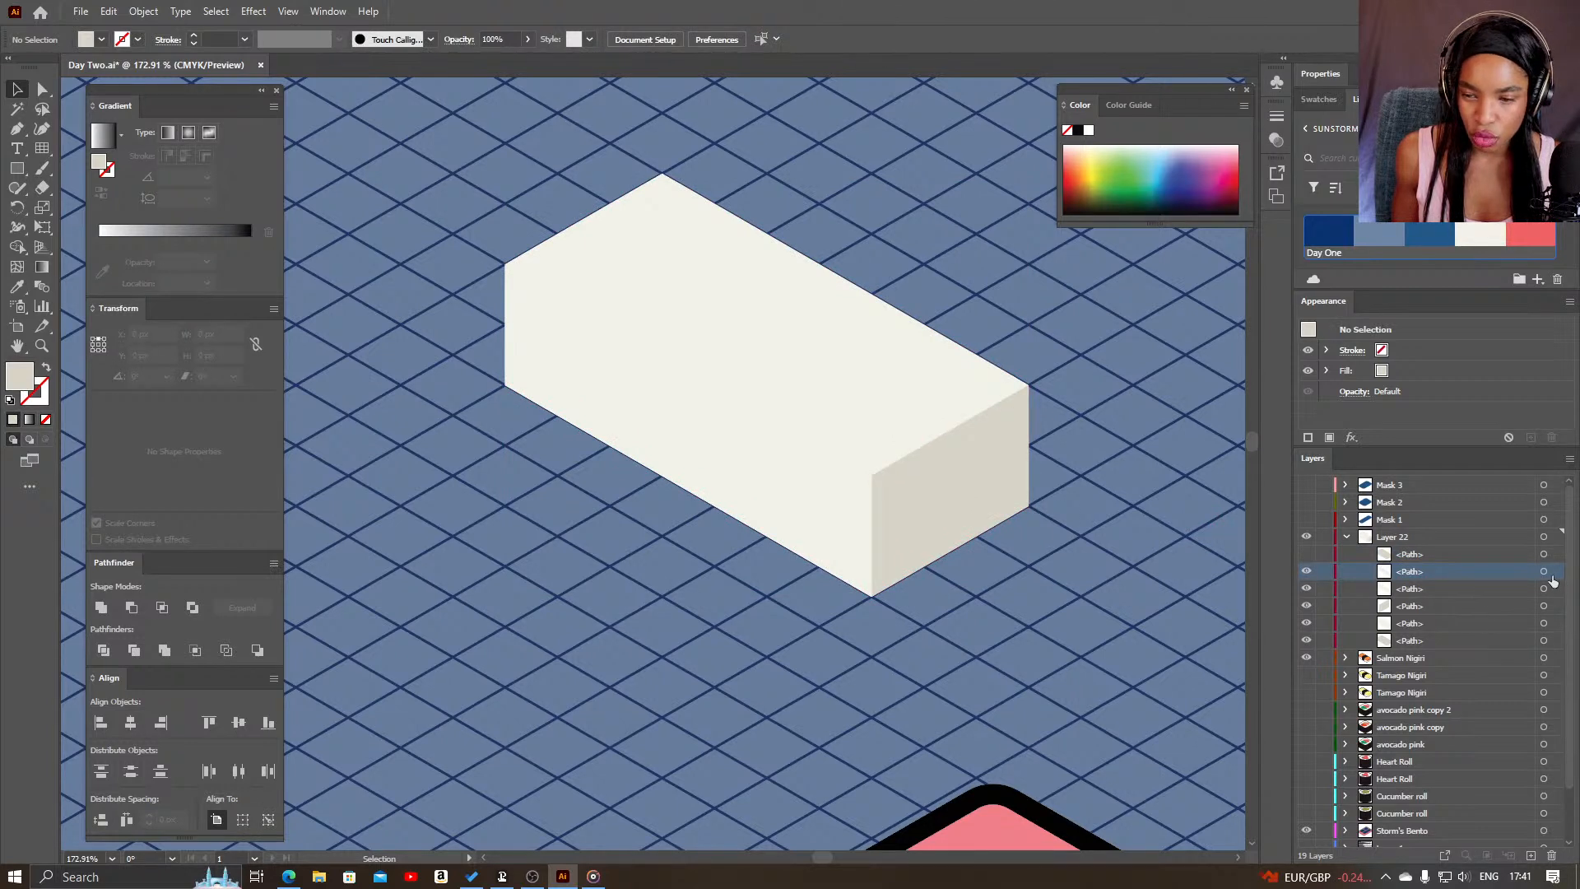
pyautogui.click(1544, 571)
pyautogui.keyDown('shift'); pyautogui.click(1544, 588); pyautogui.keyUp('shift')
pyautogui.keyDown('shift'); pyautogui.click(1544, 606); pyautogui.keyUp('shift')
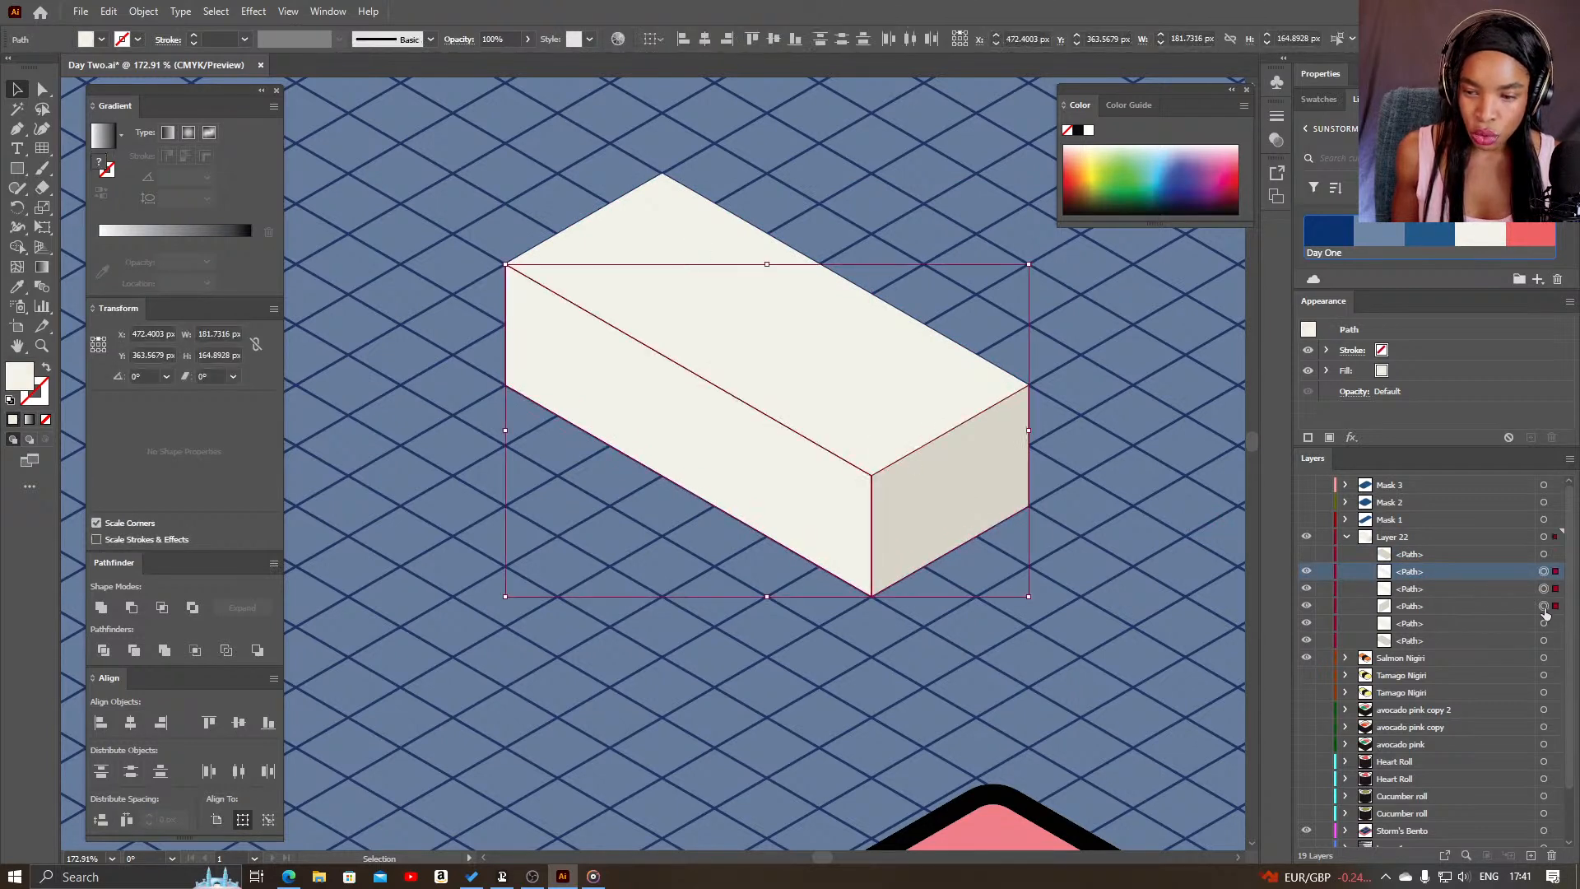
pyautogui.keyDown('shift'); pyautogui.click(1522, 591); pyautogui.keyUp('shift')
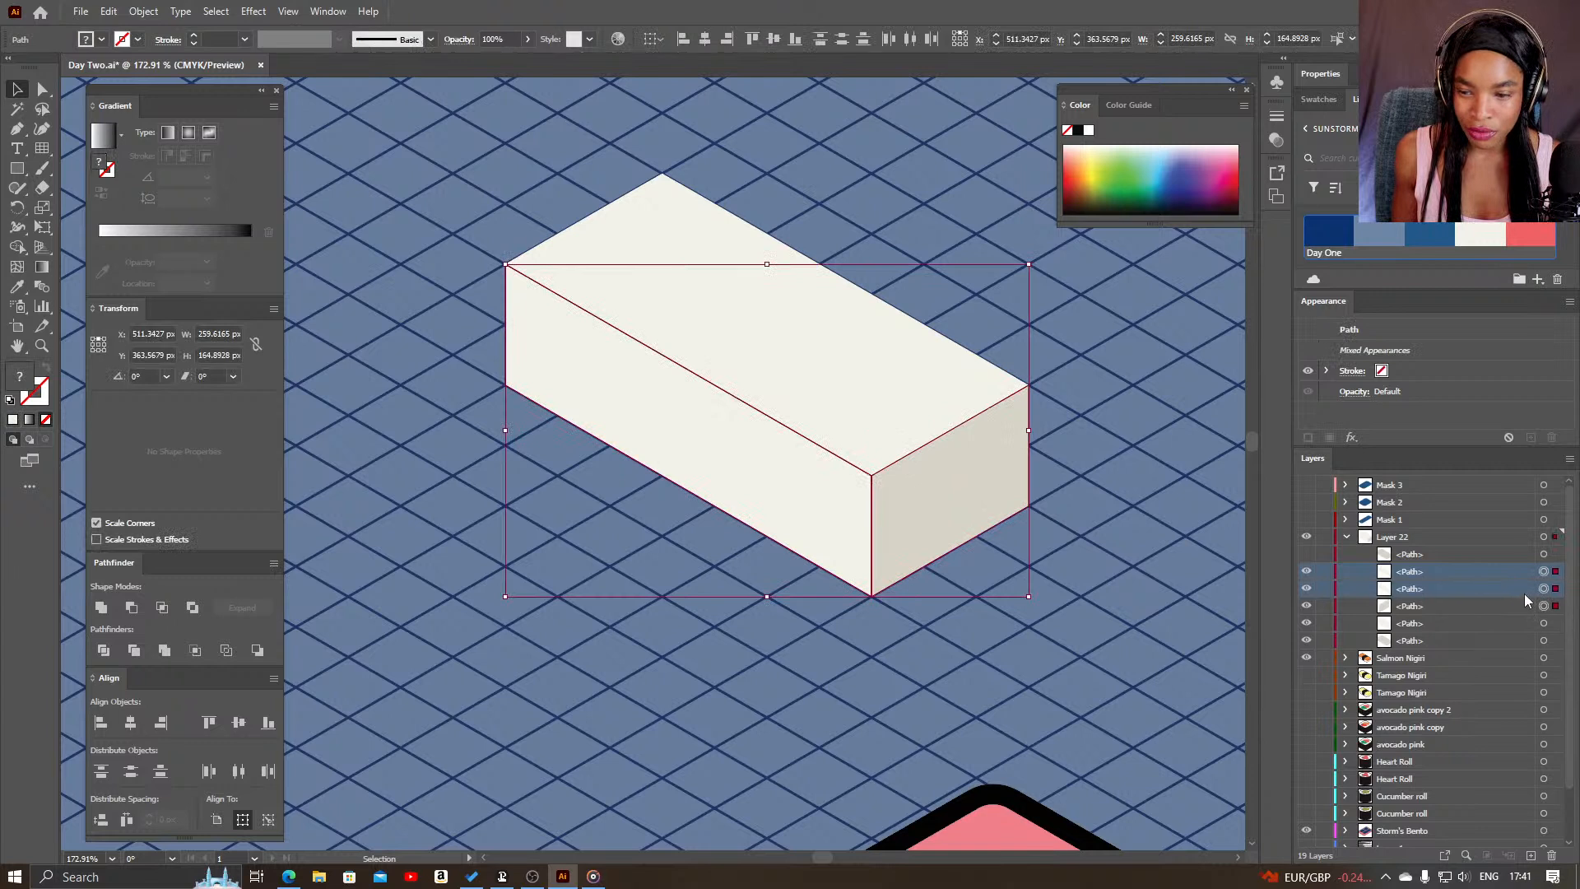
pyautogui.keyDown('shift'); pyautogui.click(1524, 604); pyautogui.keyUp('shift')
pyautogui.hotkey('ctrl', 'g')
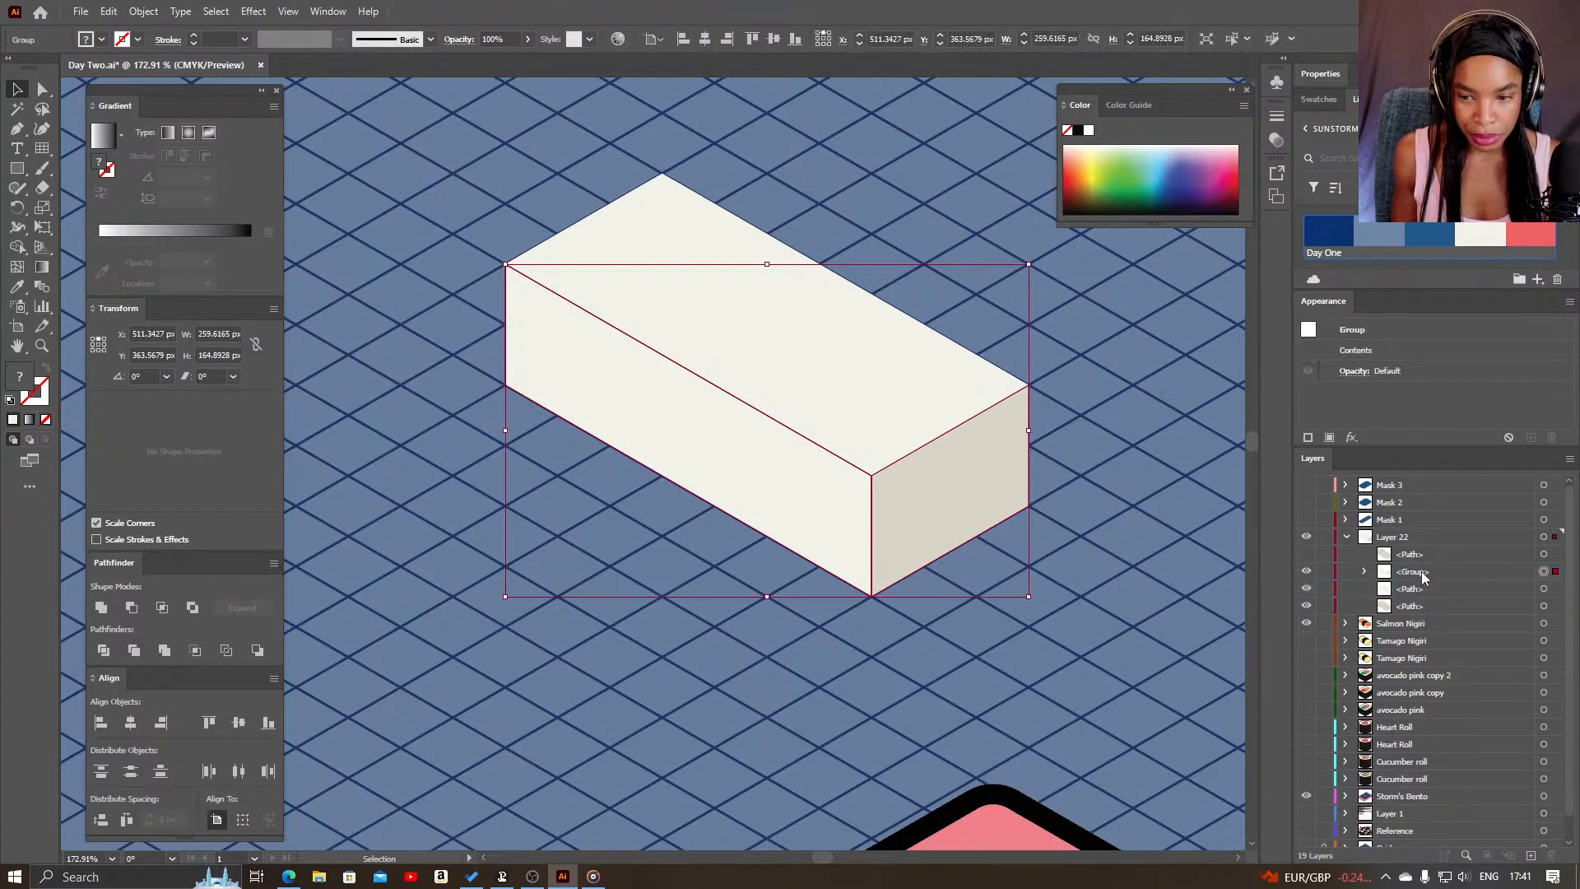
# - Show the topmost rounded shape again and make it a clipping mask for the grouped side and end faces
pyautogui.click(1306, 554)
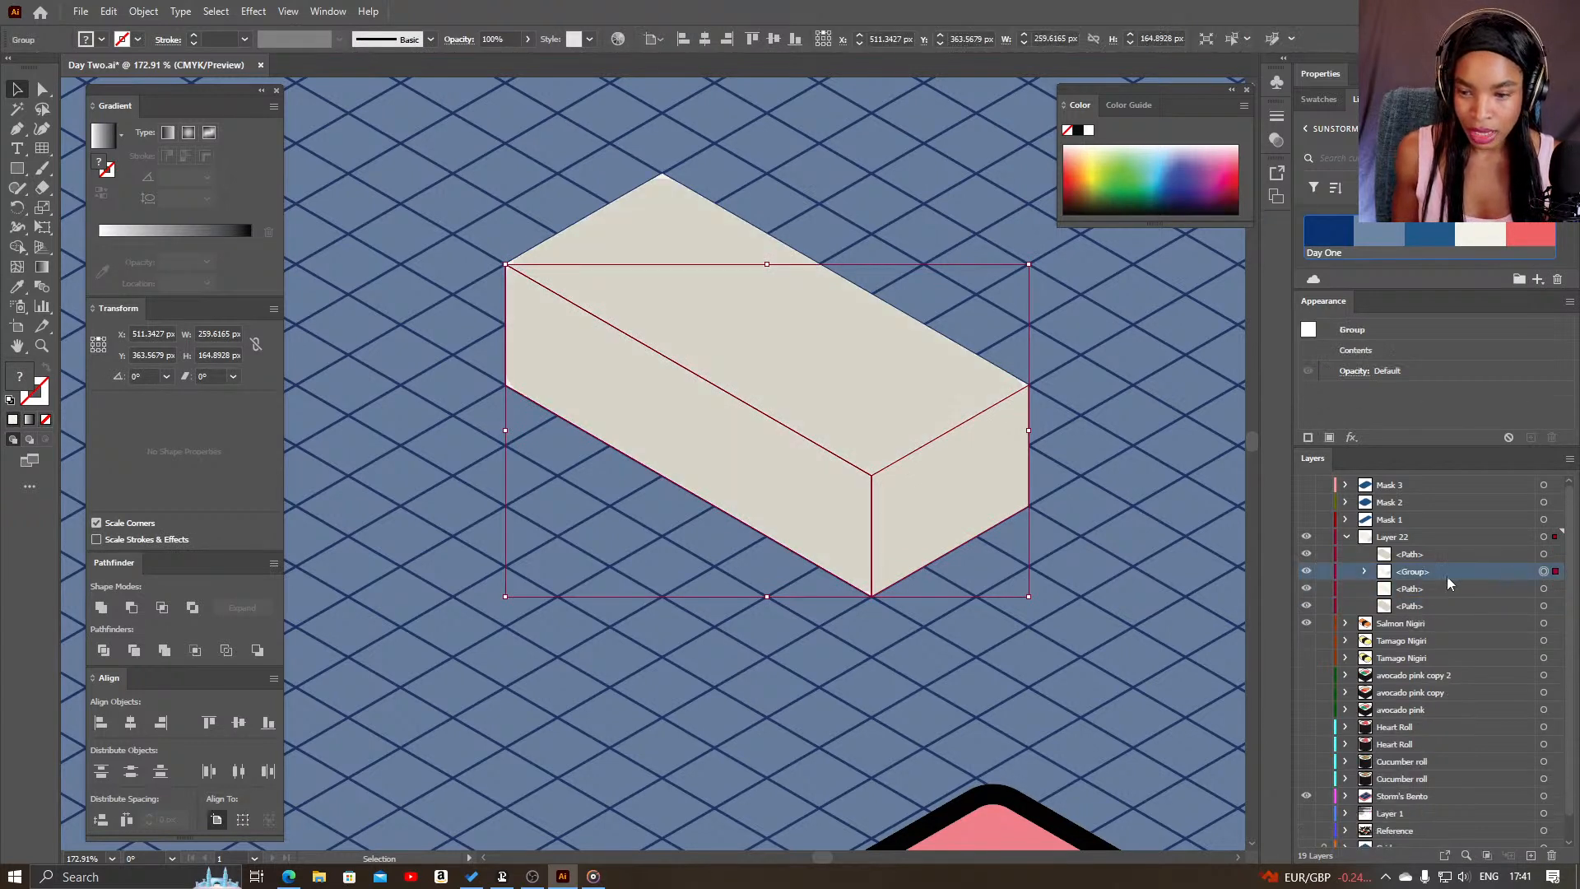
pyautogui.keyDown('shift'); pyautogui.click(1544, 555); pyautogui.keyUp('shift')
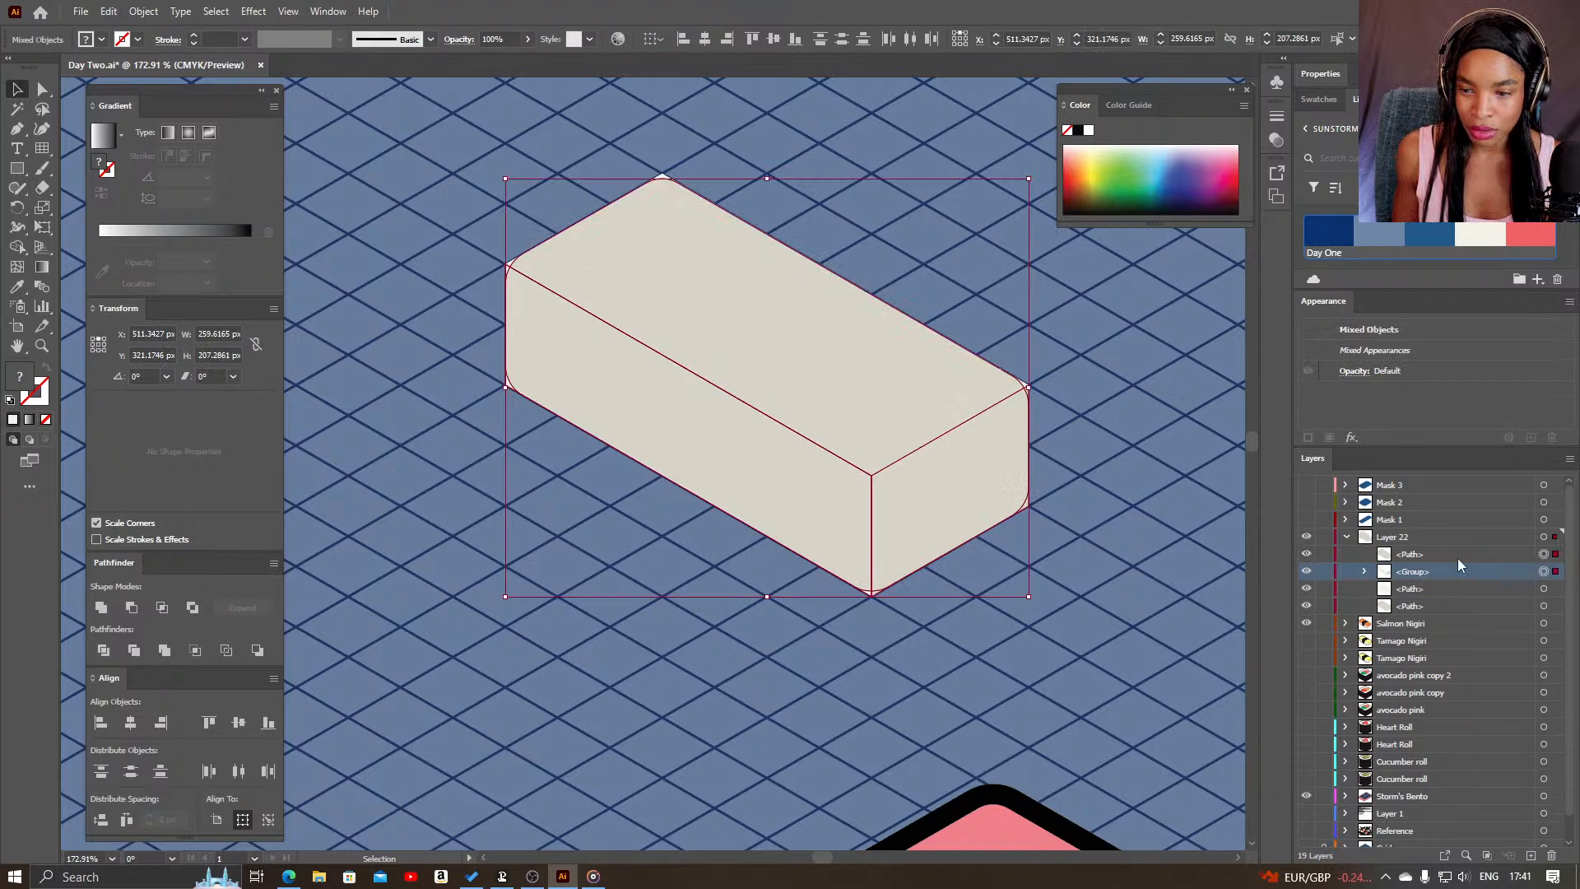
pyautogui.rightClick(869, 426)
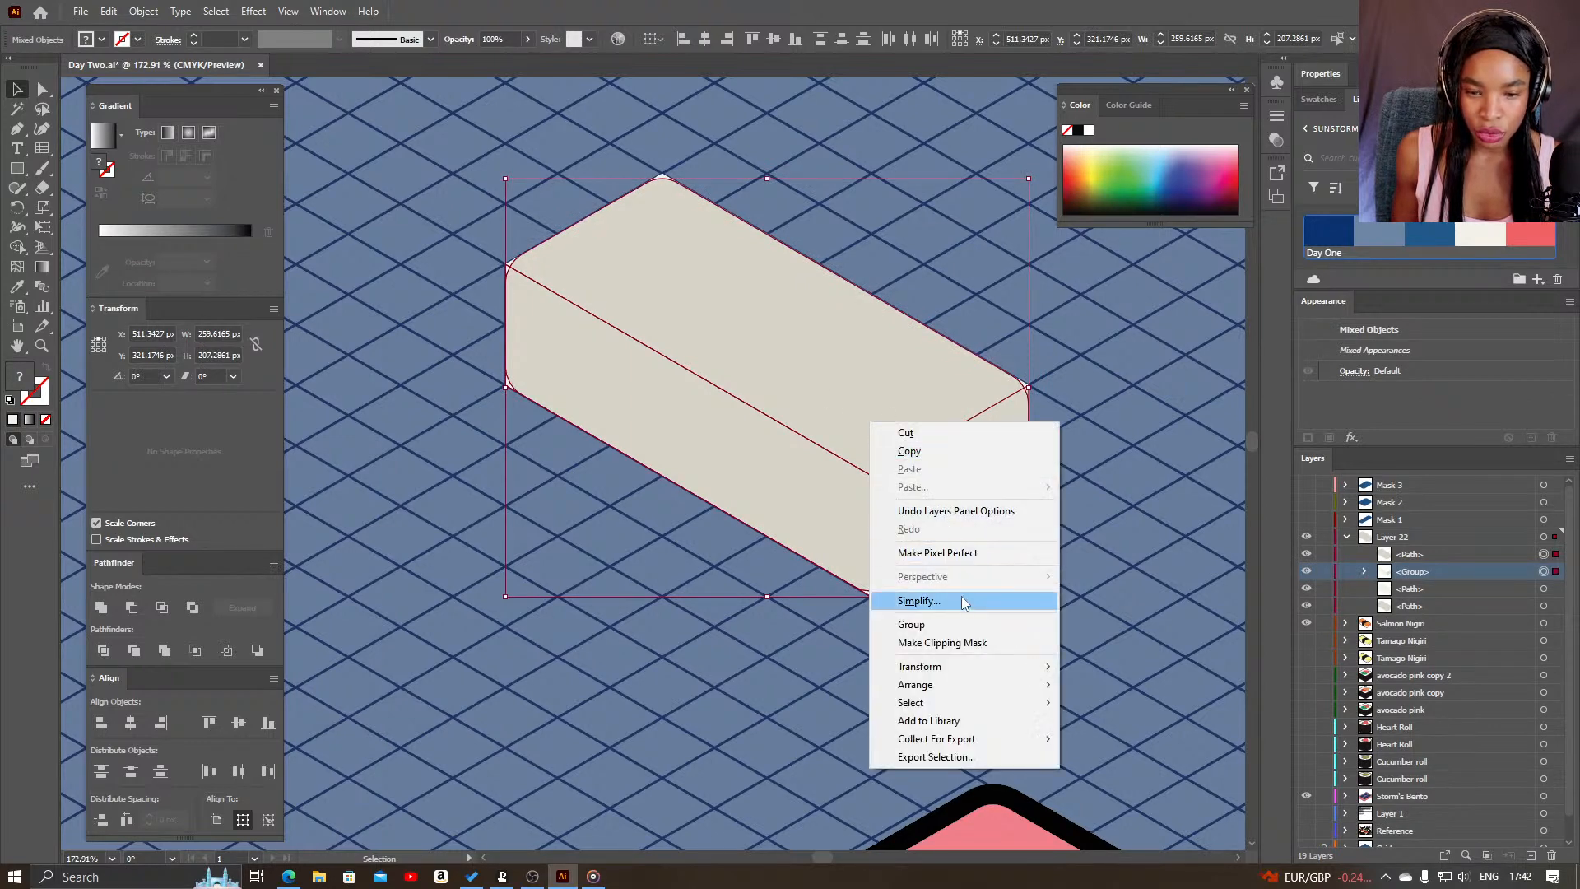
pyautogui.click(968, 642)
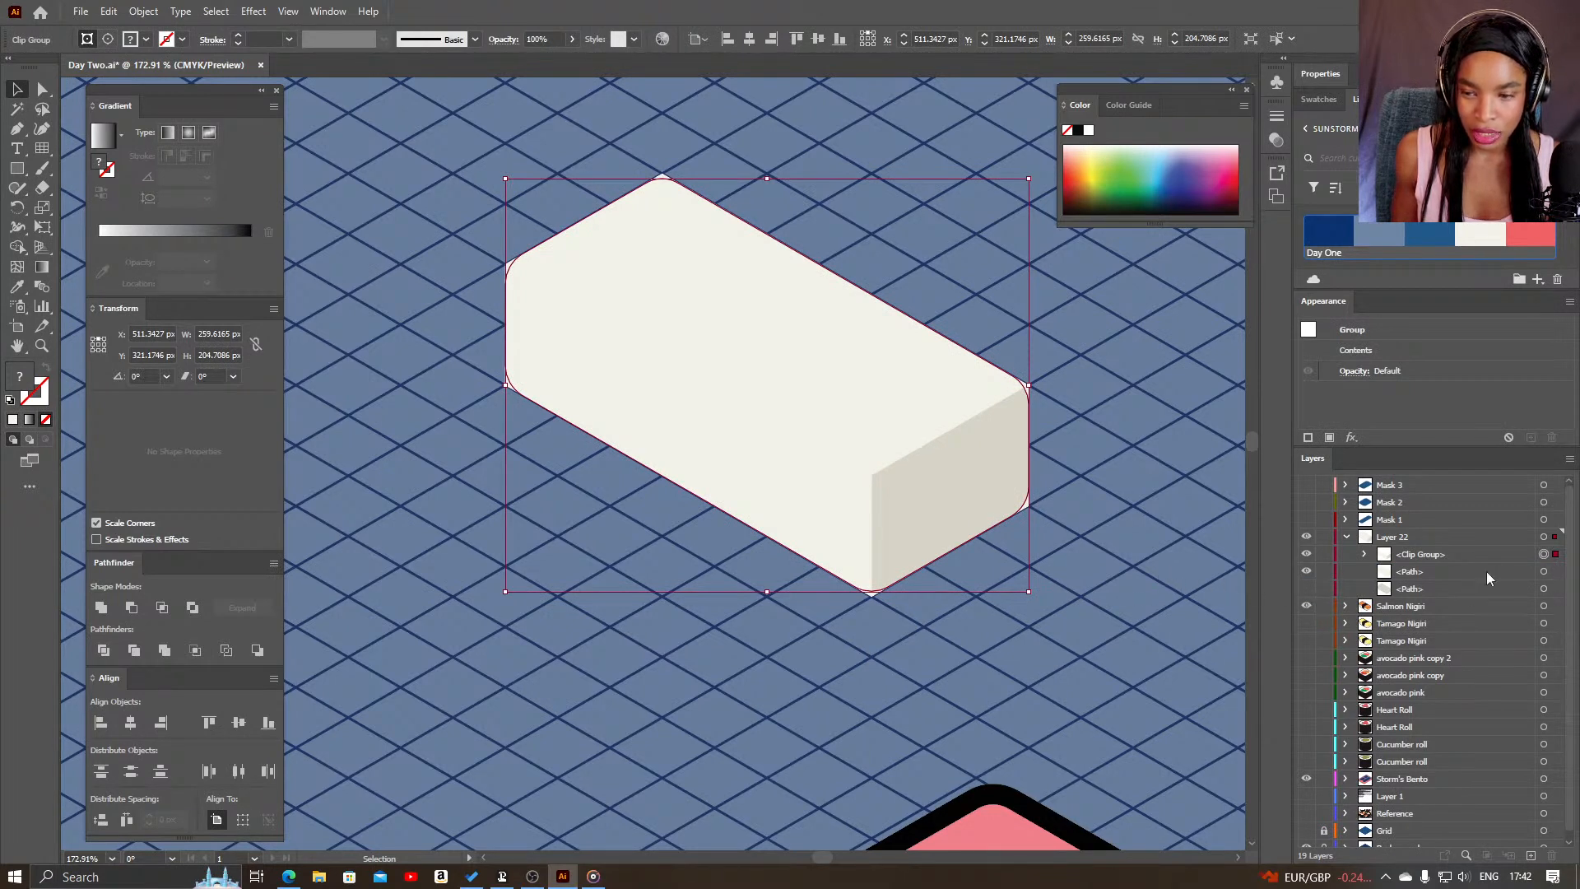
# - Examine the clip group's contents and check the six-sided path beneath it by toggling that path's visibility
pyautogui.click(1306, 571)
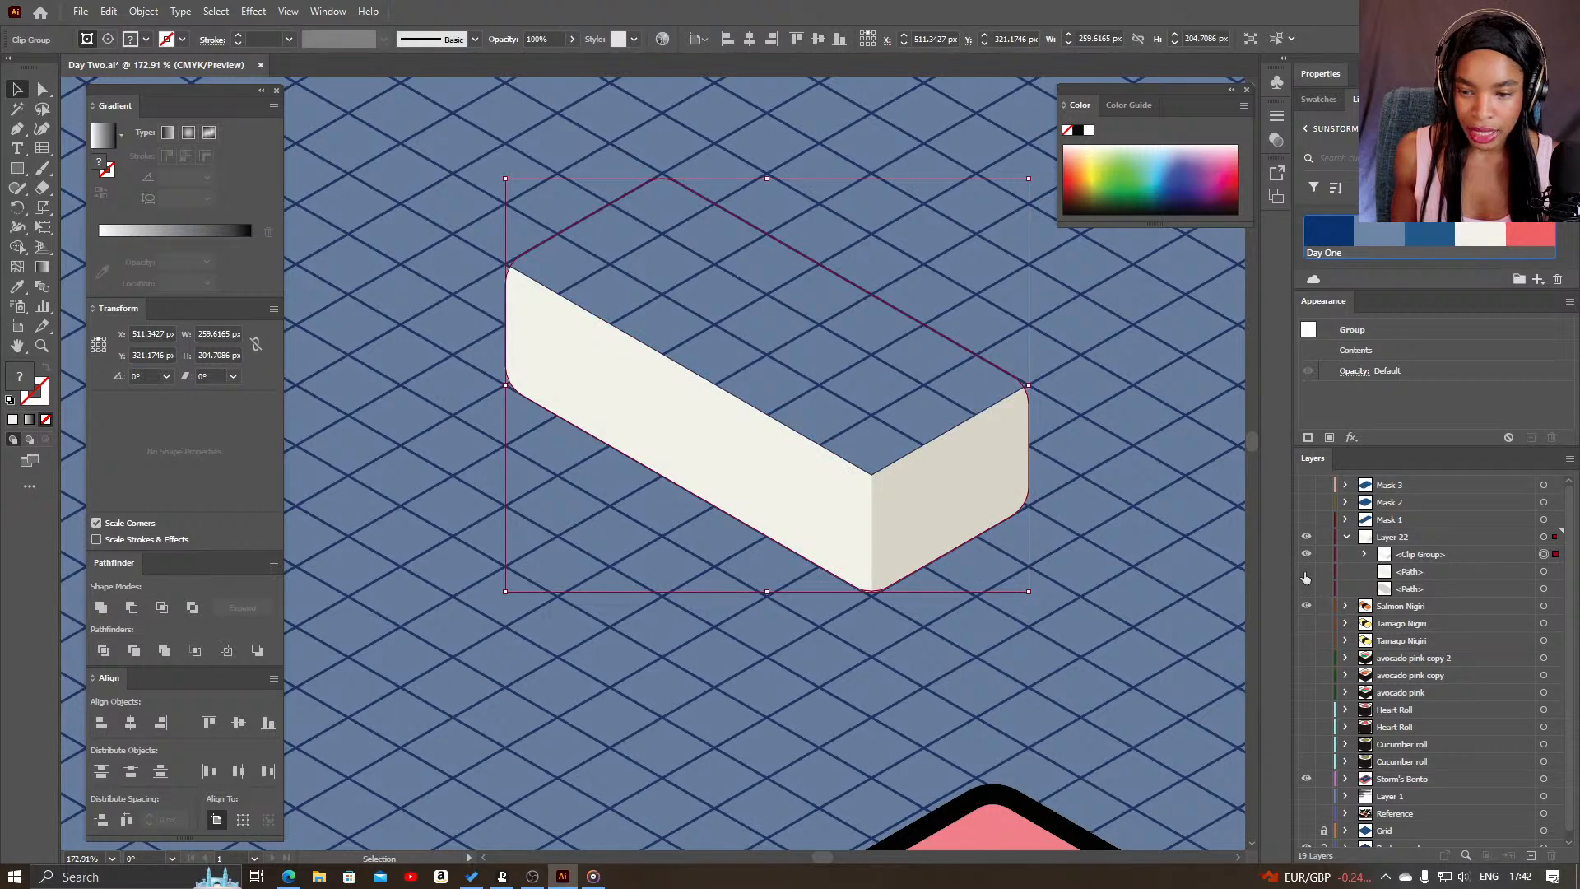
pyautogui.click(1306, 571)
pyautogui.click(1365, 555)
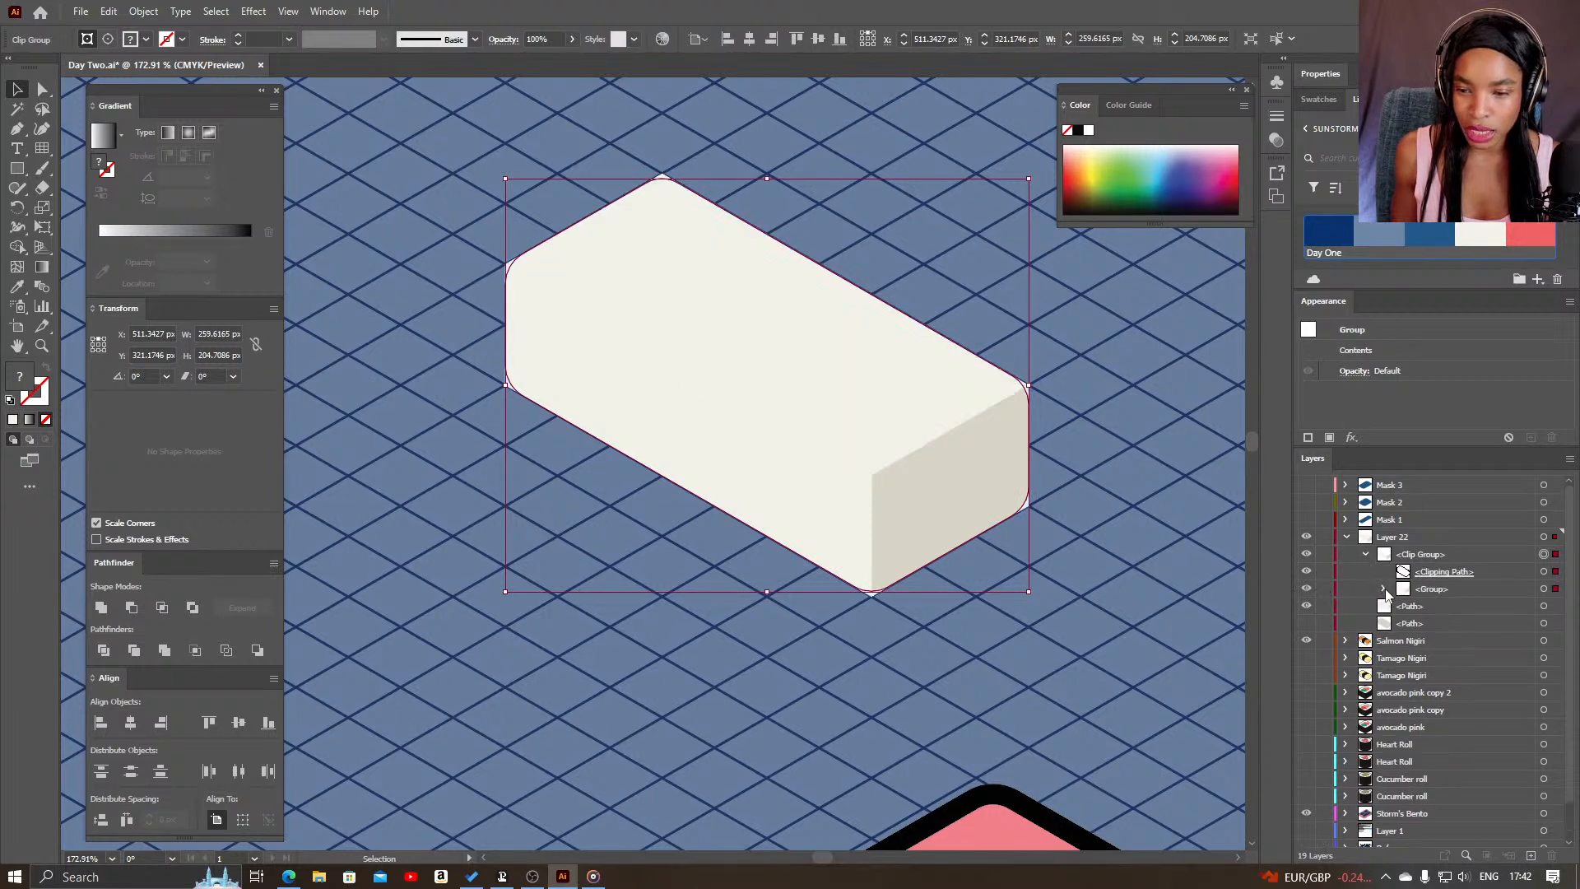
pyautogui.click(1385, 590)
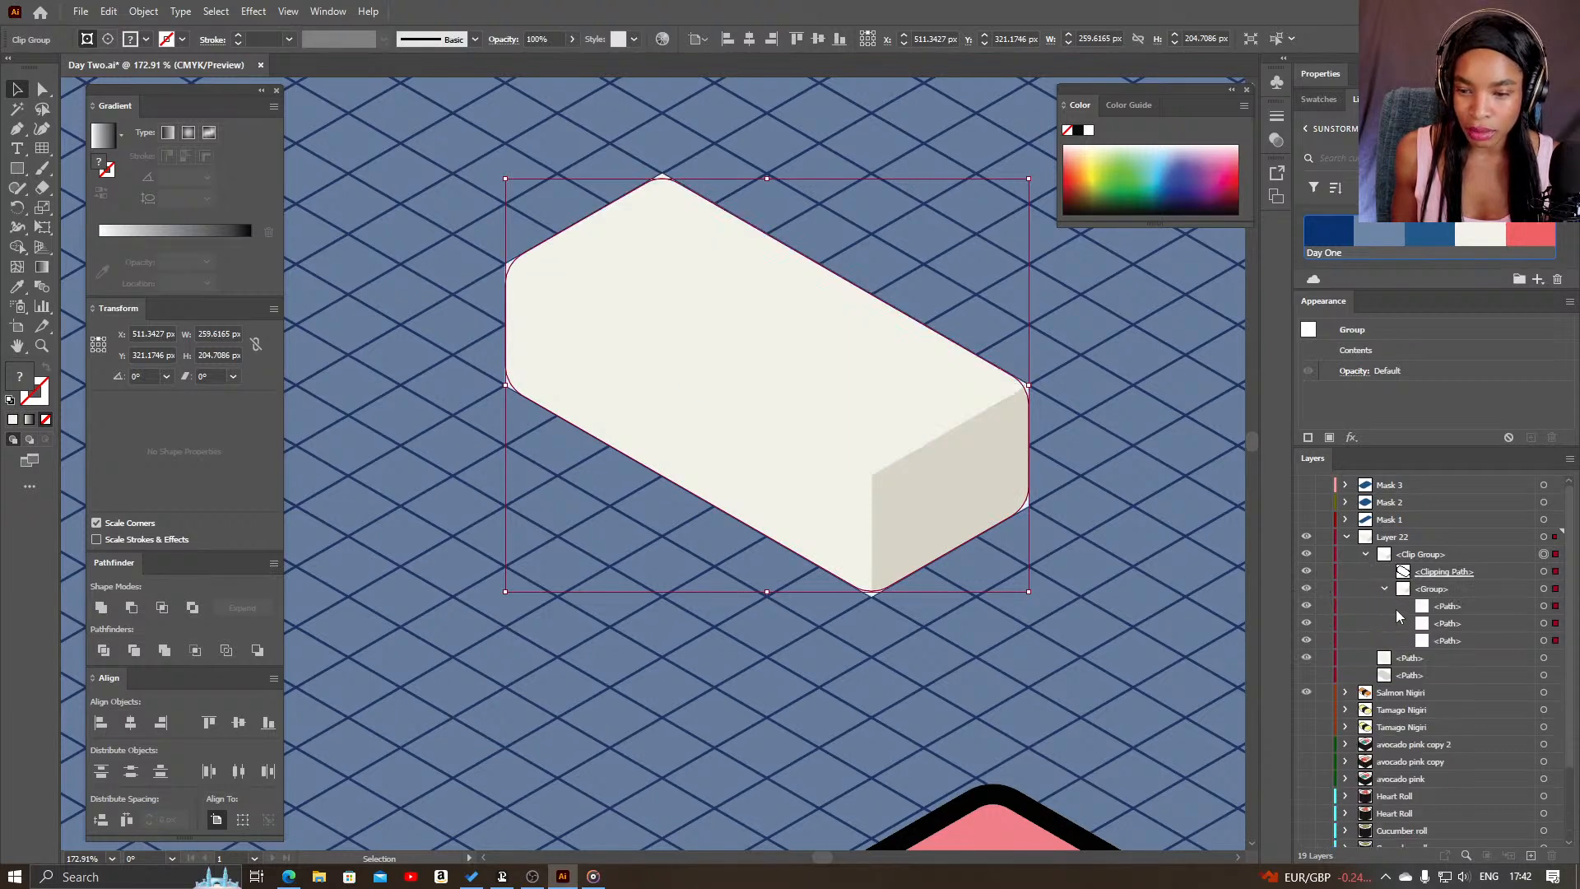
pyautogui.click(1306, 658)
pyautogui.click(1306, 657)
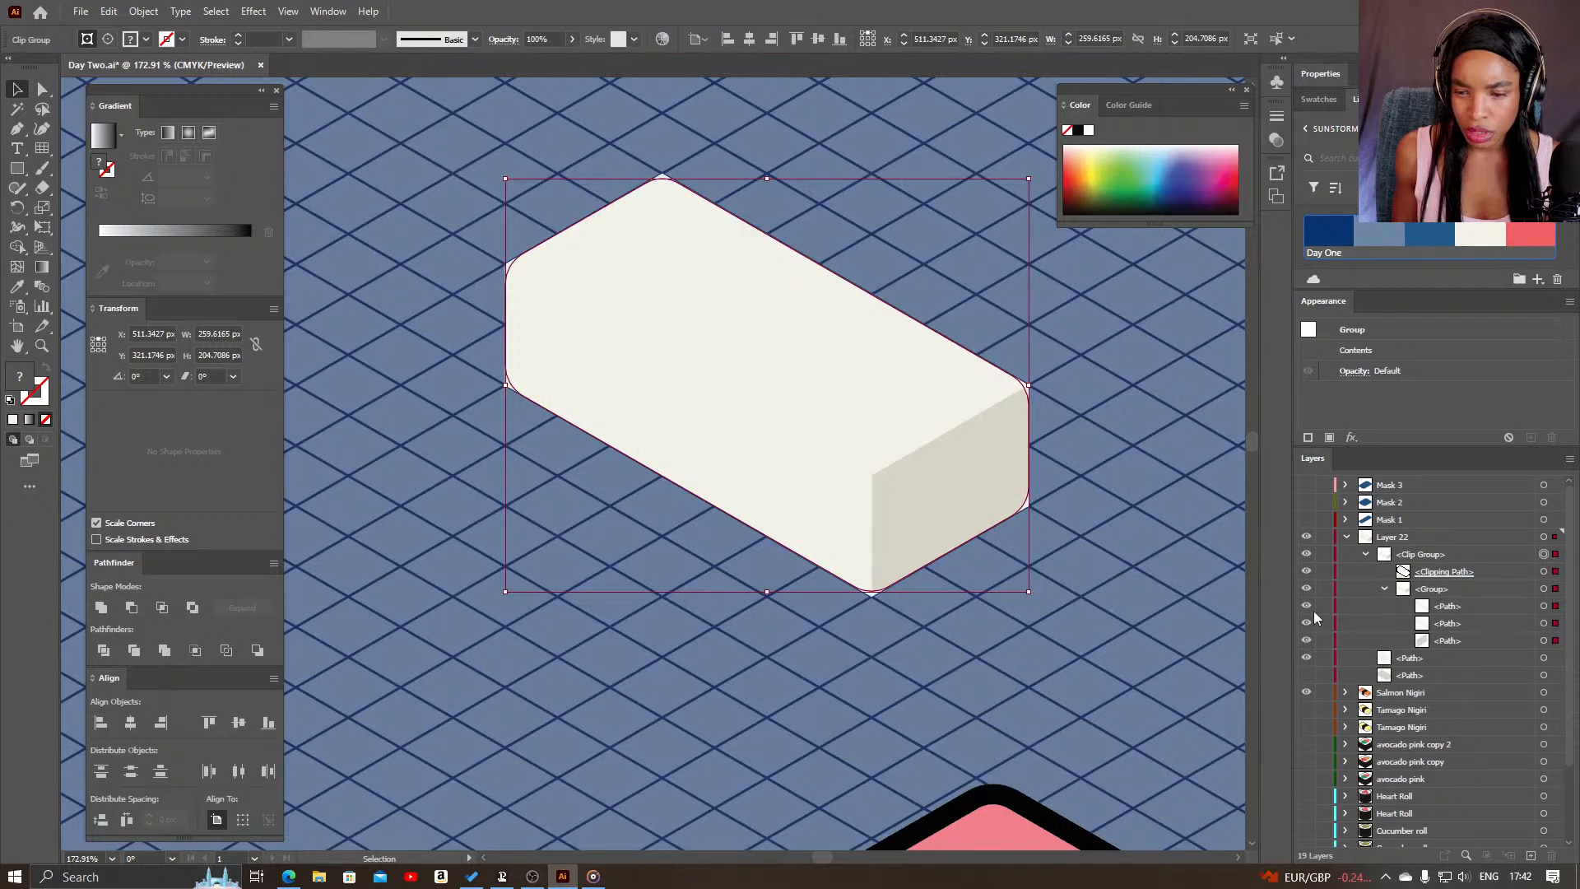
# - Check the clip group's face paths and the six-sided path beneath it for overlaps by toggling their visibility and selecting the side faces
pyautogui.click(1307, 606)
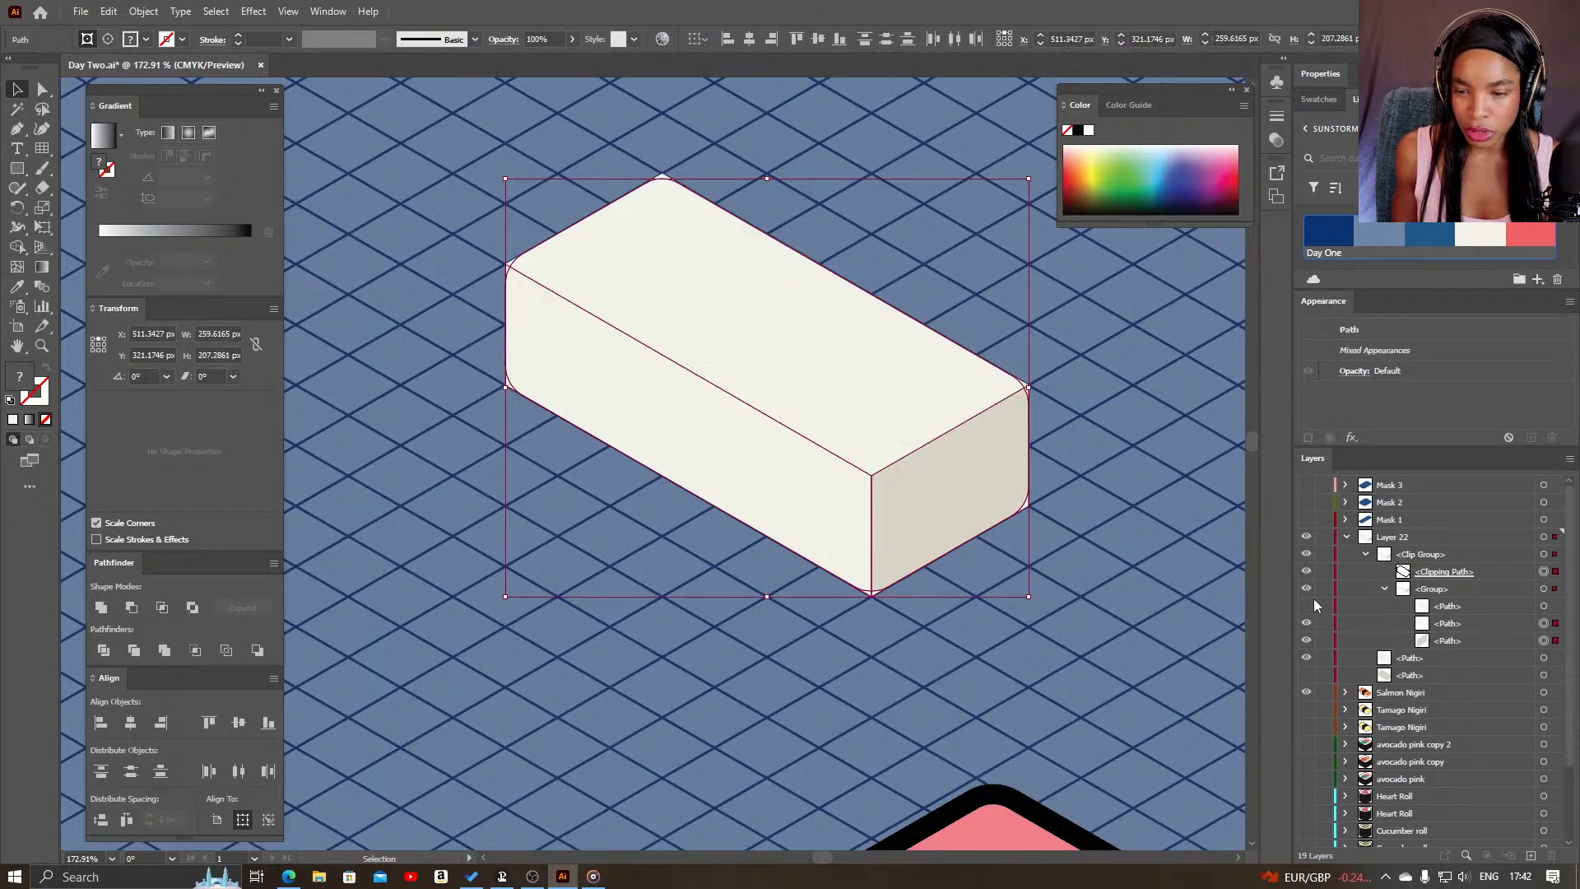
pyautogui.click(1309, 658)
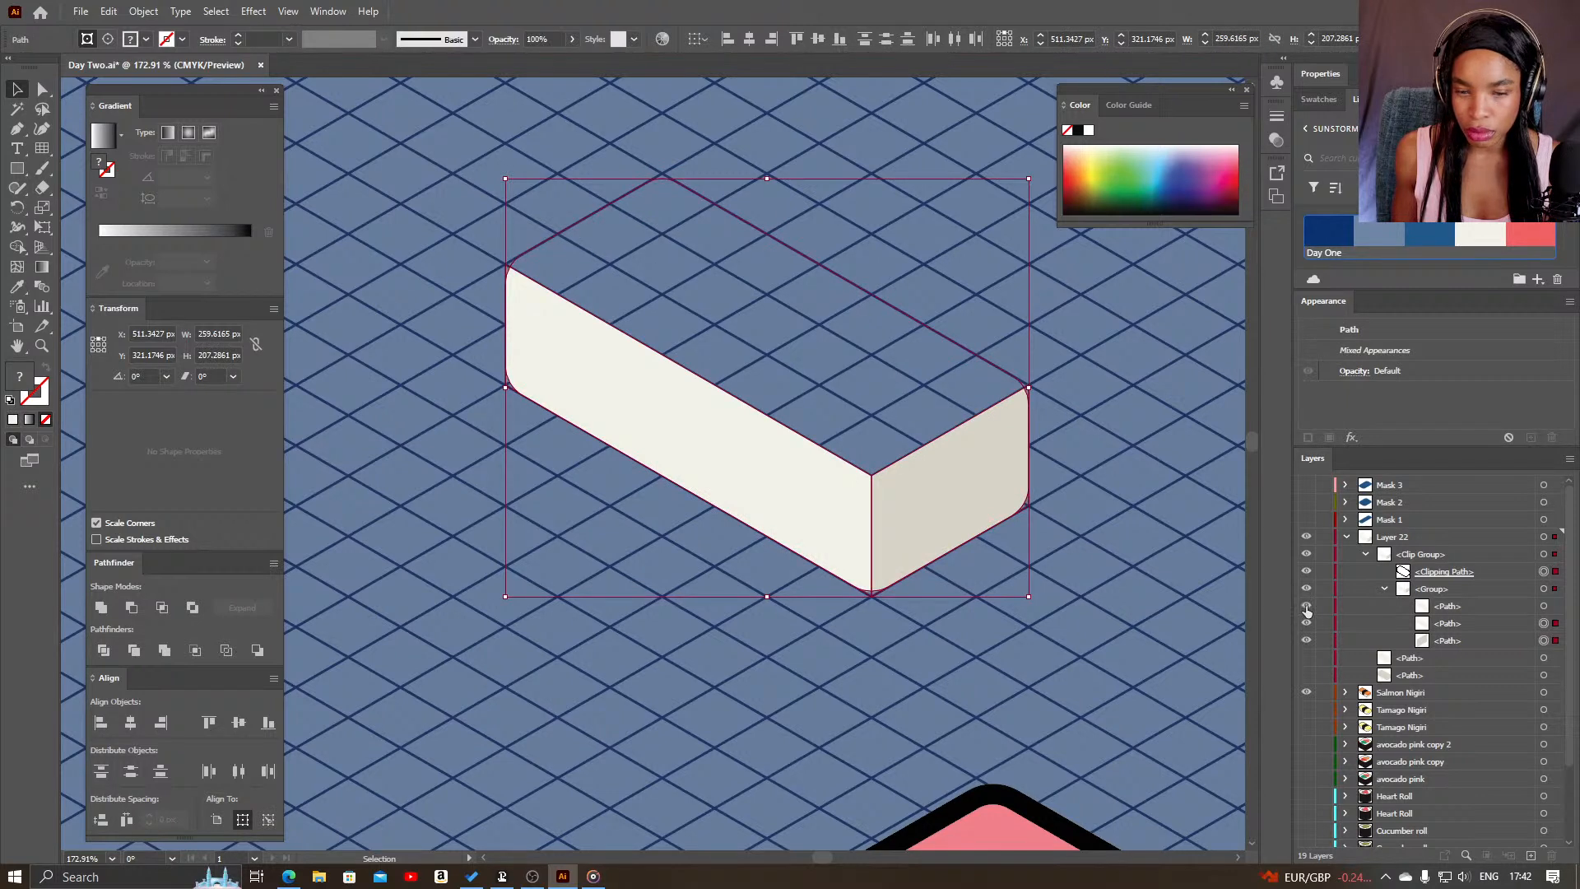
pyautogui.click(1543, 607)
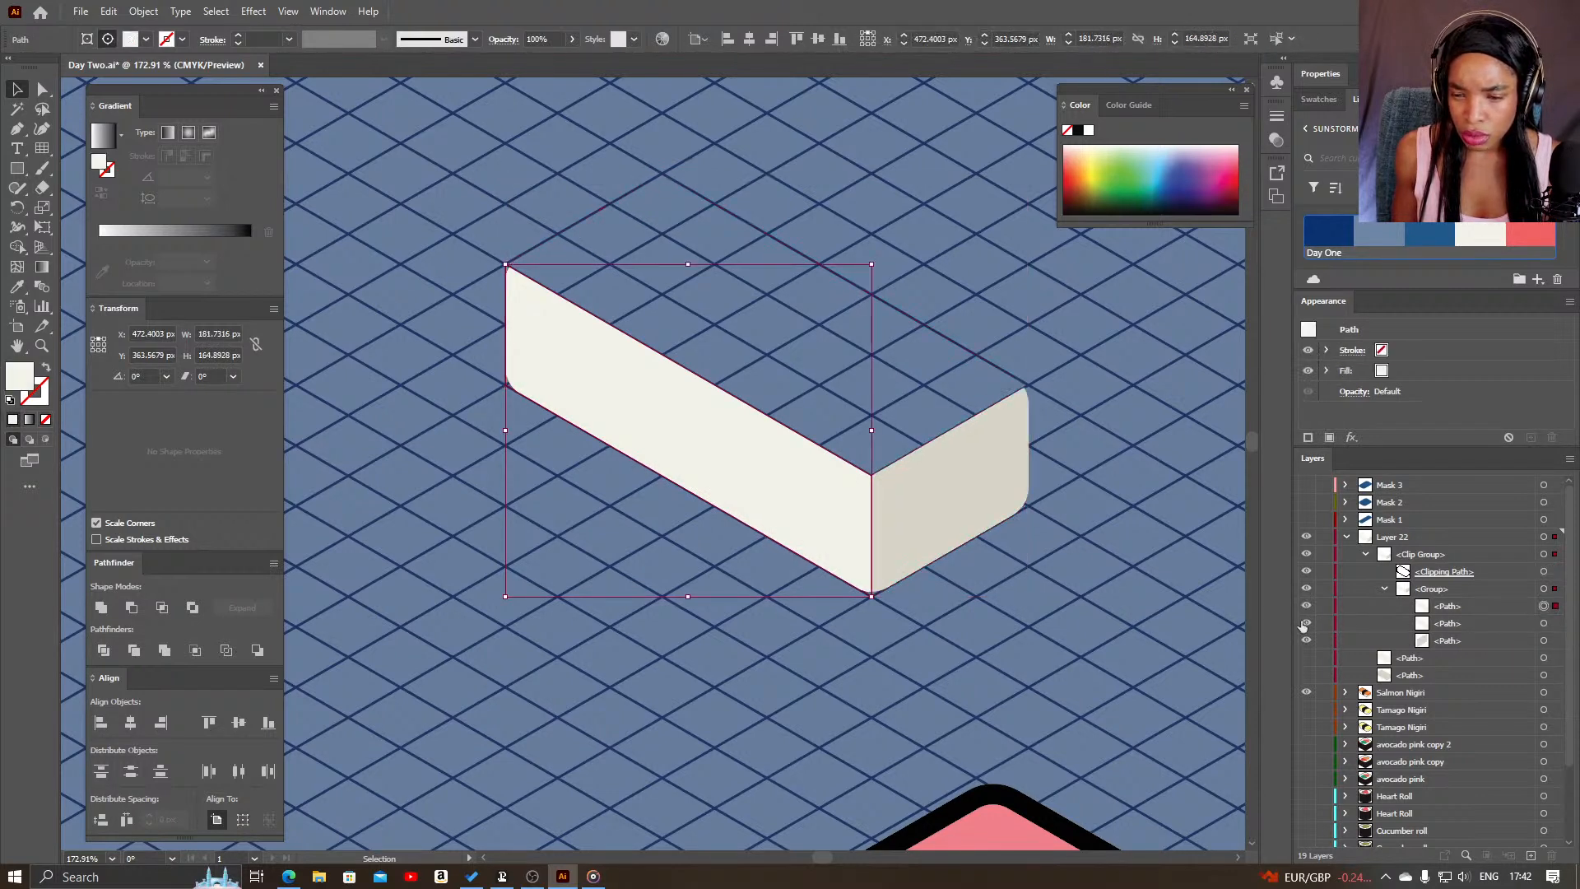
pyautogui.click(1544, 622)
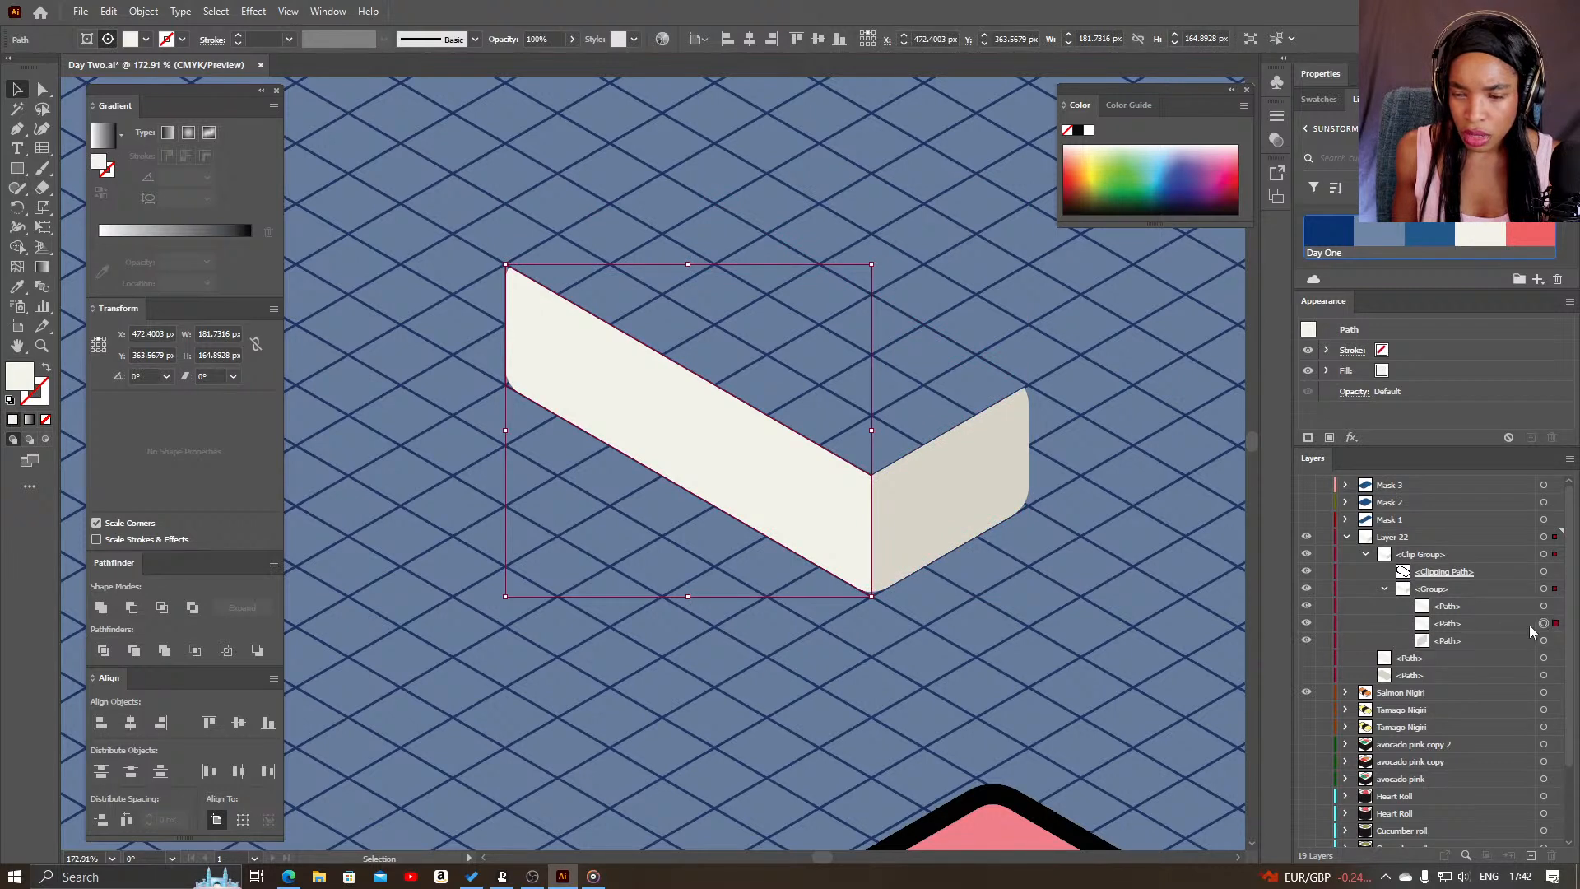
# - Move the six-sided path into the clipped group, show it, and place it beneath the other three face paths
pyautogui.moveTo(1428, 660); pyautogui.dragTo(1428, 633)
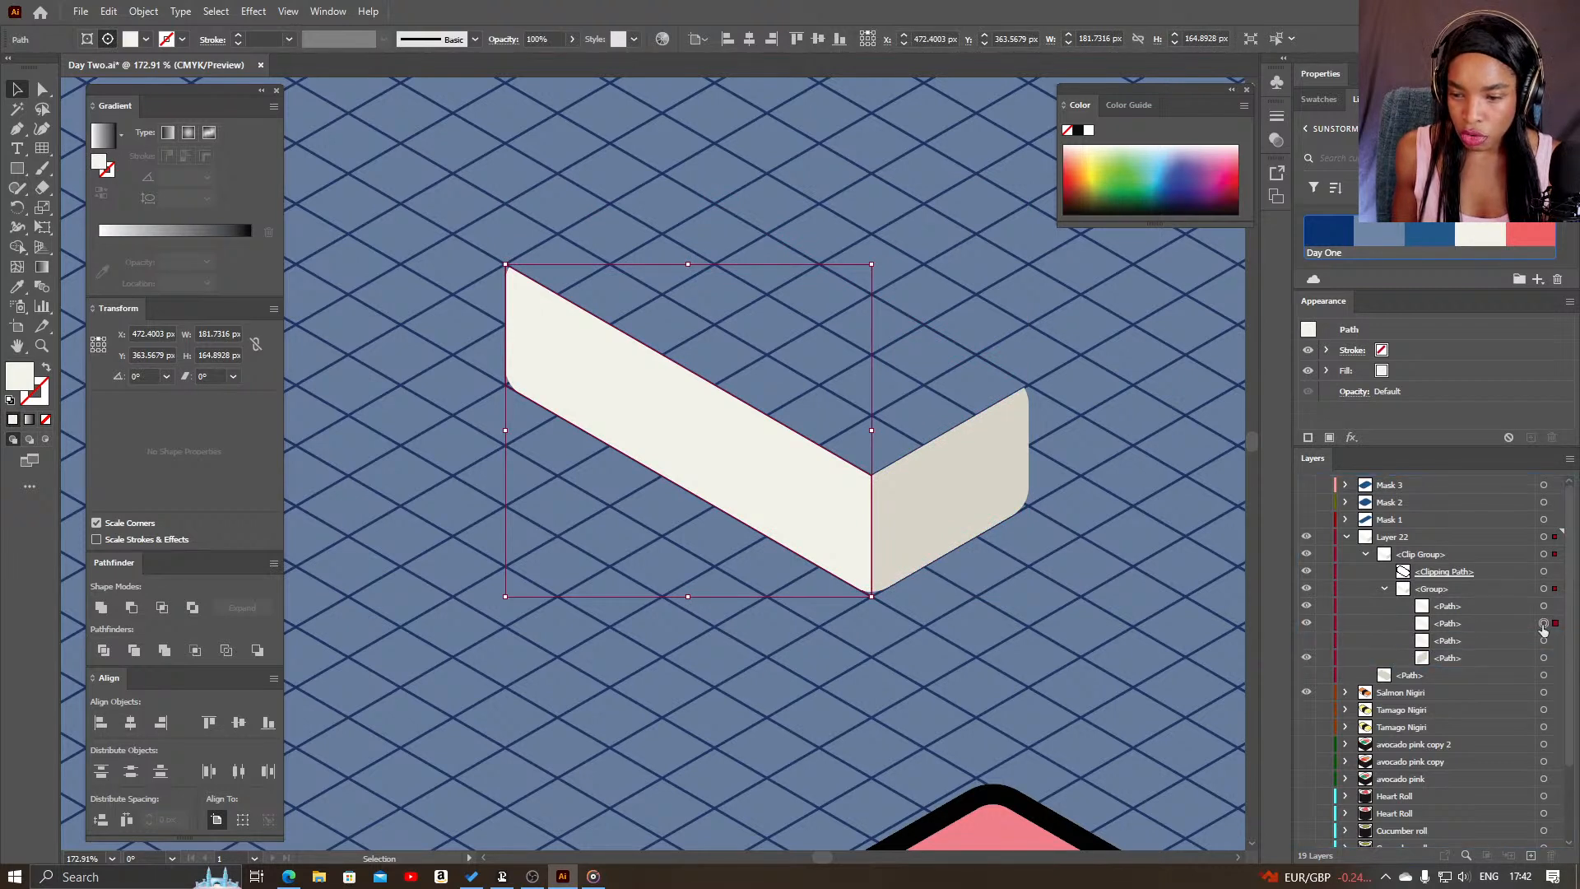
pyautogui.click(1306, 640)
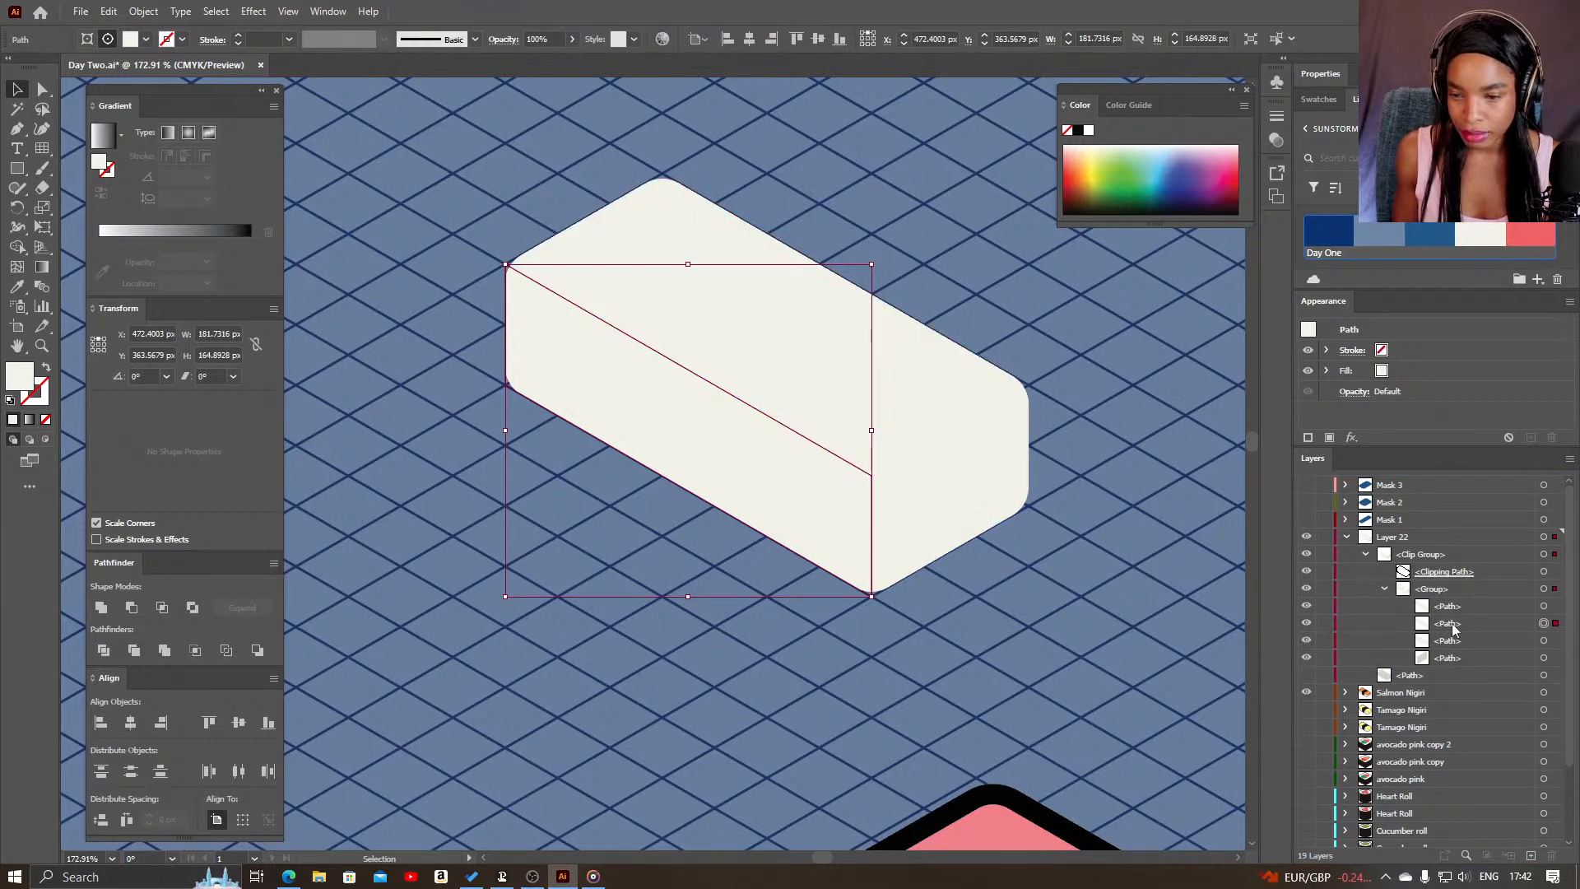
pyautogui.click(1470, 639)
pyautogui.click(1306, 640)
pyautogui.click(1307, 640)
pyautogui.moveTo(1464, 644); pyautogui.dragTo(1463, 662)
pyautogui.click(1103, 550)
# - Collapse the clipped face group and examine the rounded rice block up close and in relation to the bento box
pyautogui.press('z')
pyautogui.moveTo(1061, 555); pyautogui.dragTo(963, 564)
pyautogui.moveTo(988, 495); pyautogui.dragTo(921, 570)
pyautogui.press('v')
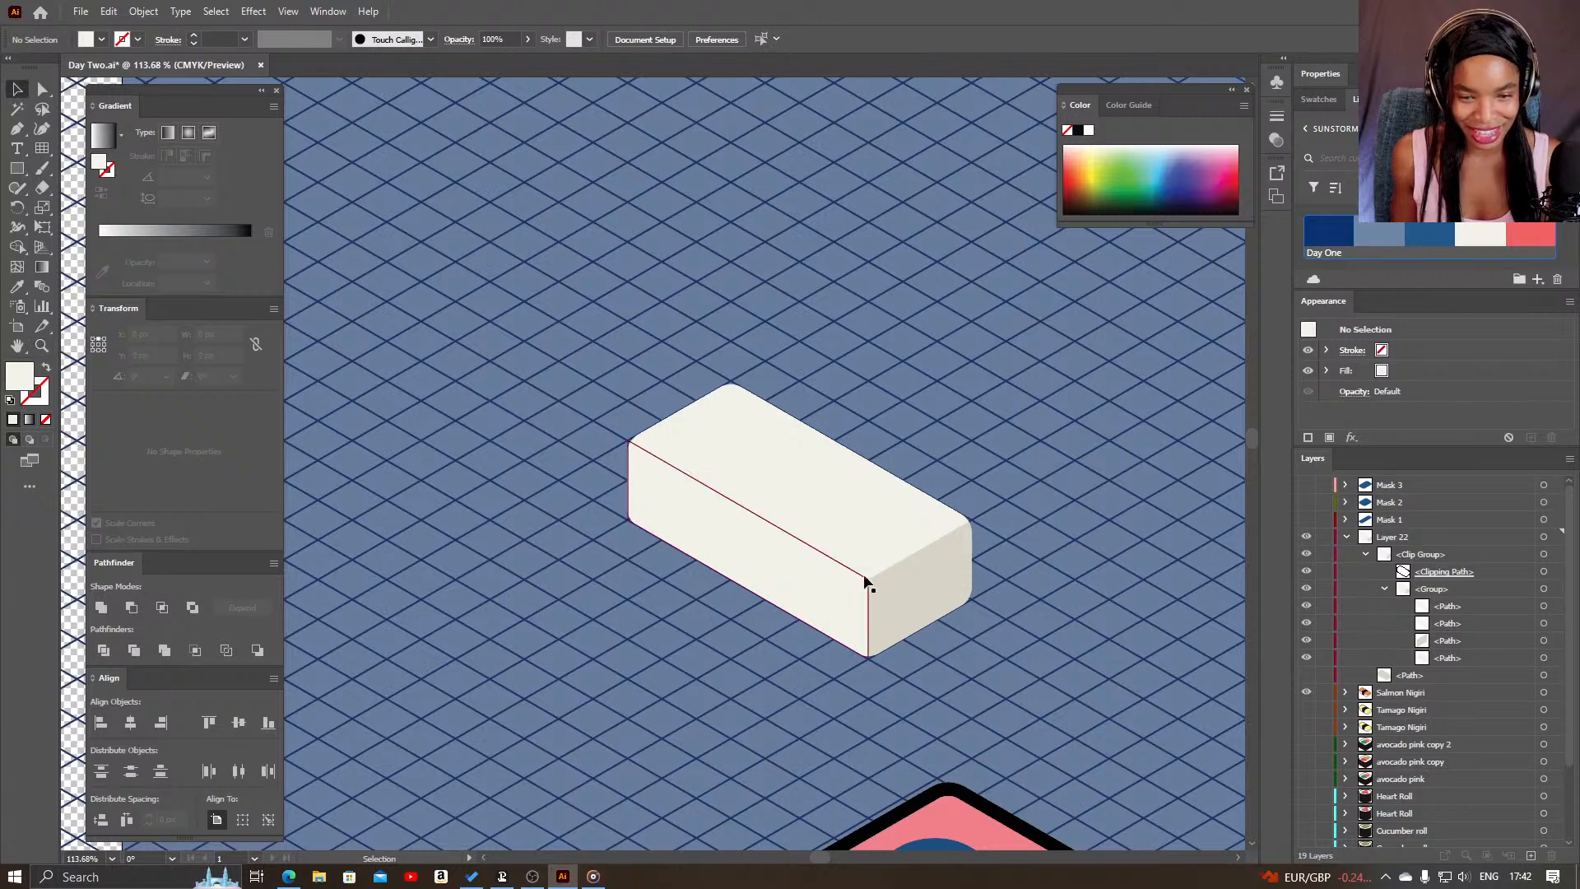
pyautogui.click(1384, 589)
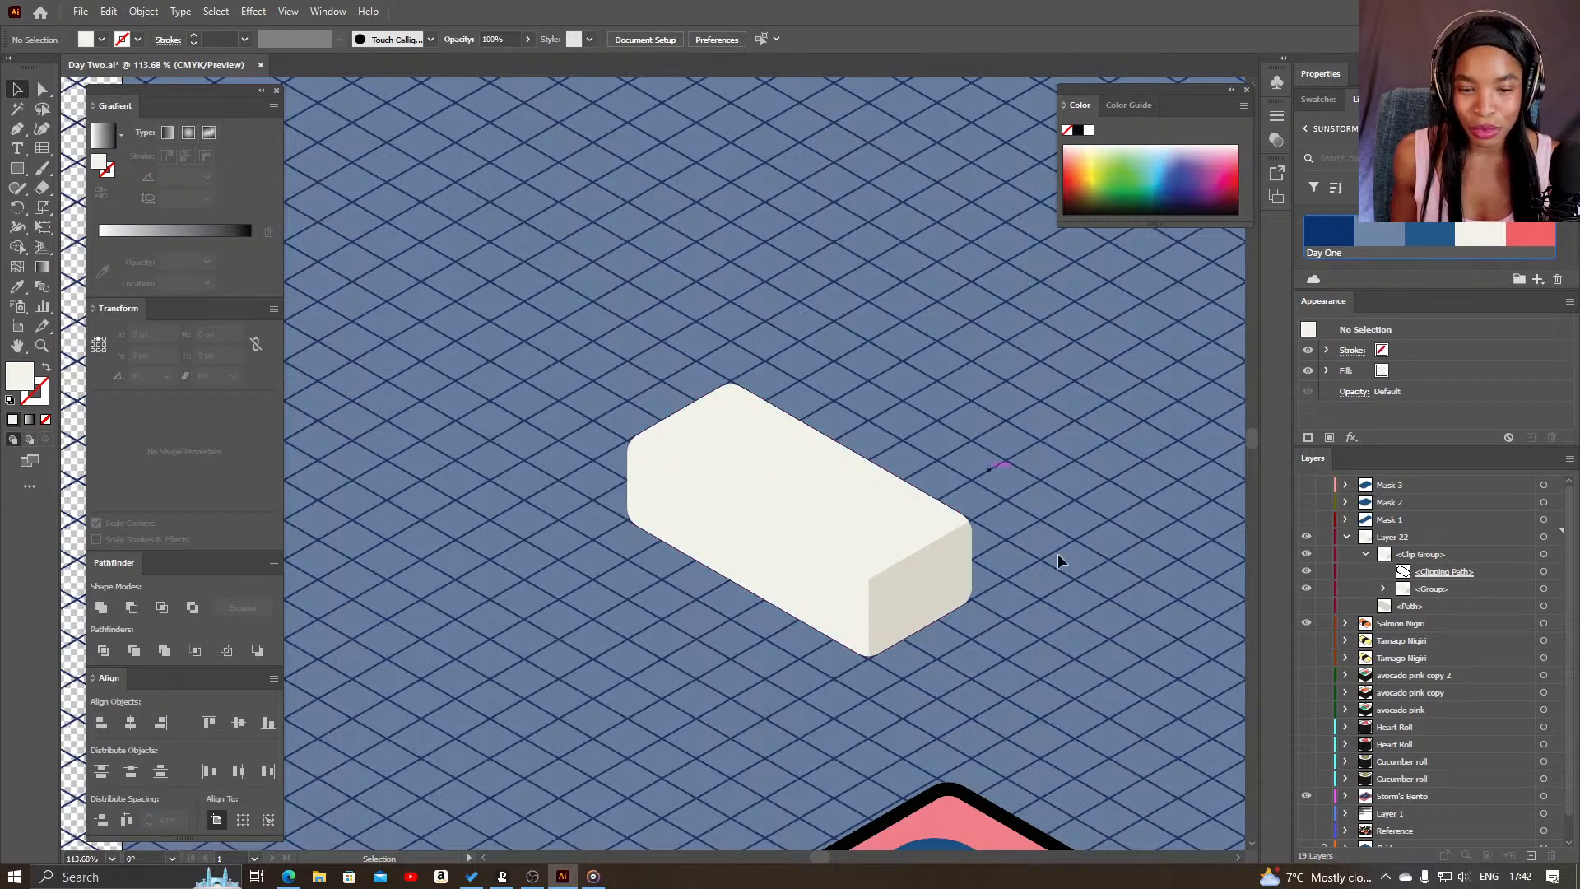
pyautogui.press('z')
pyautogui.moveTo(871, 541); pyautogui.dragTo(917, 593)
pyautogui.press('v')
pyautogui.click(922, 596)
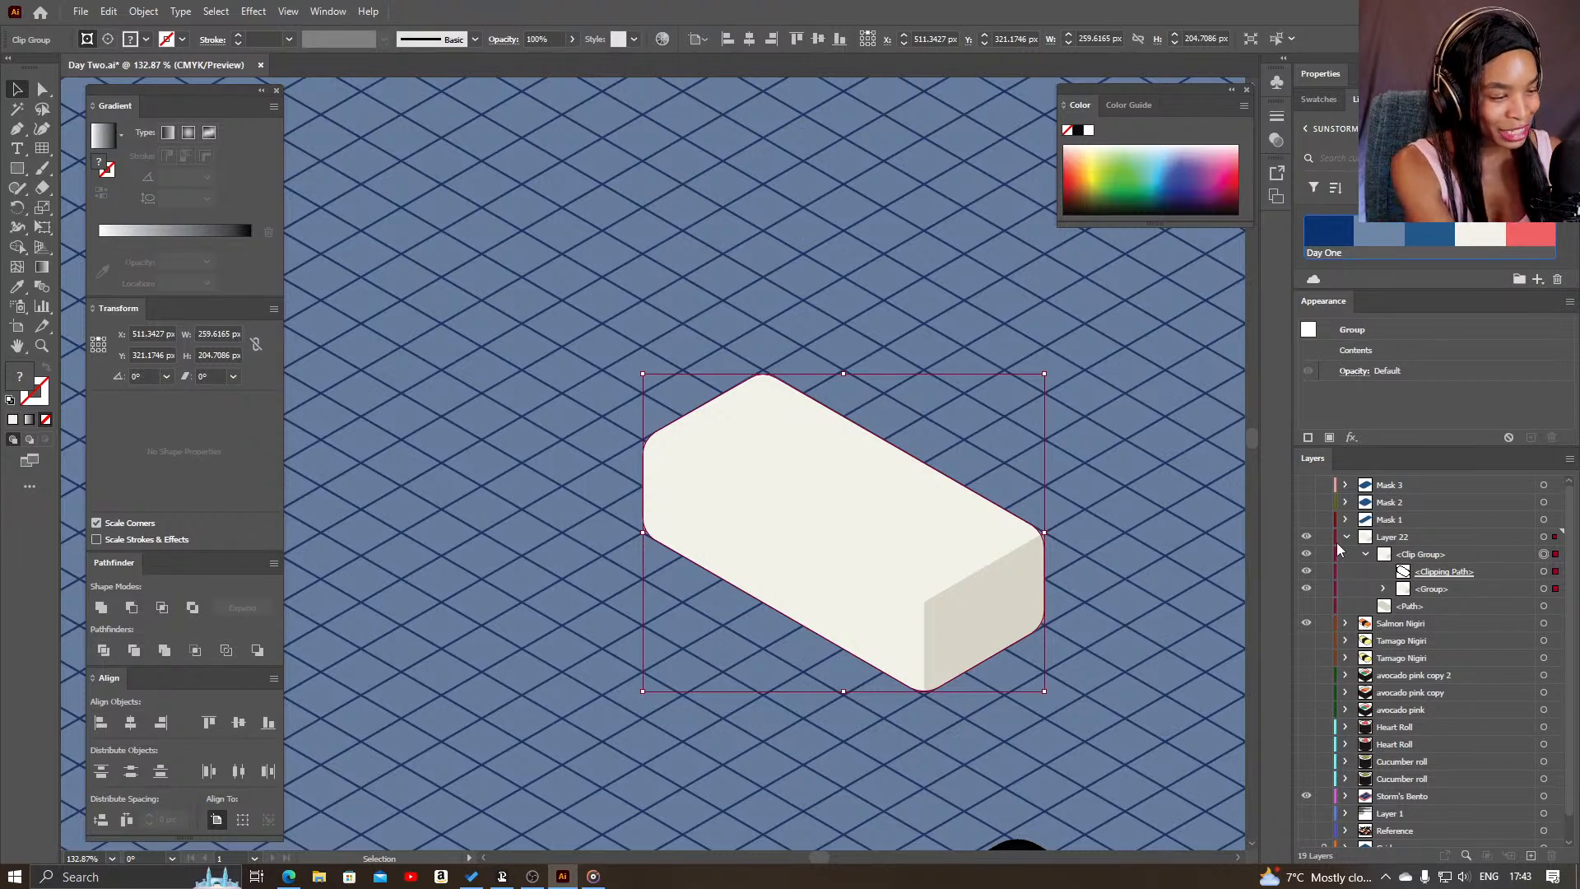
pyautogui.press('z')
pyautogui.moveTo(1101, 478); pyautogui.dragTo(828, 515)
pyautogui.press('space')
pyautogui.press('space')
pyautogui.moveTo(864, 797); pyautogui.dragTo(741, 364)
pyautogui.moveTo(704, 283); pyautogui.dragTo(813, 513)
pyautogui.click(876, 413)
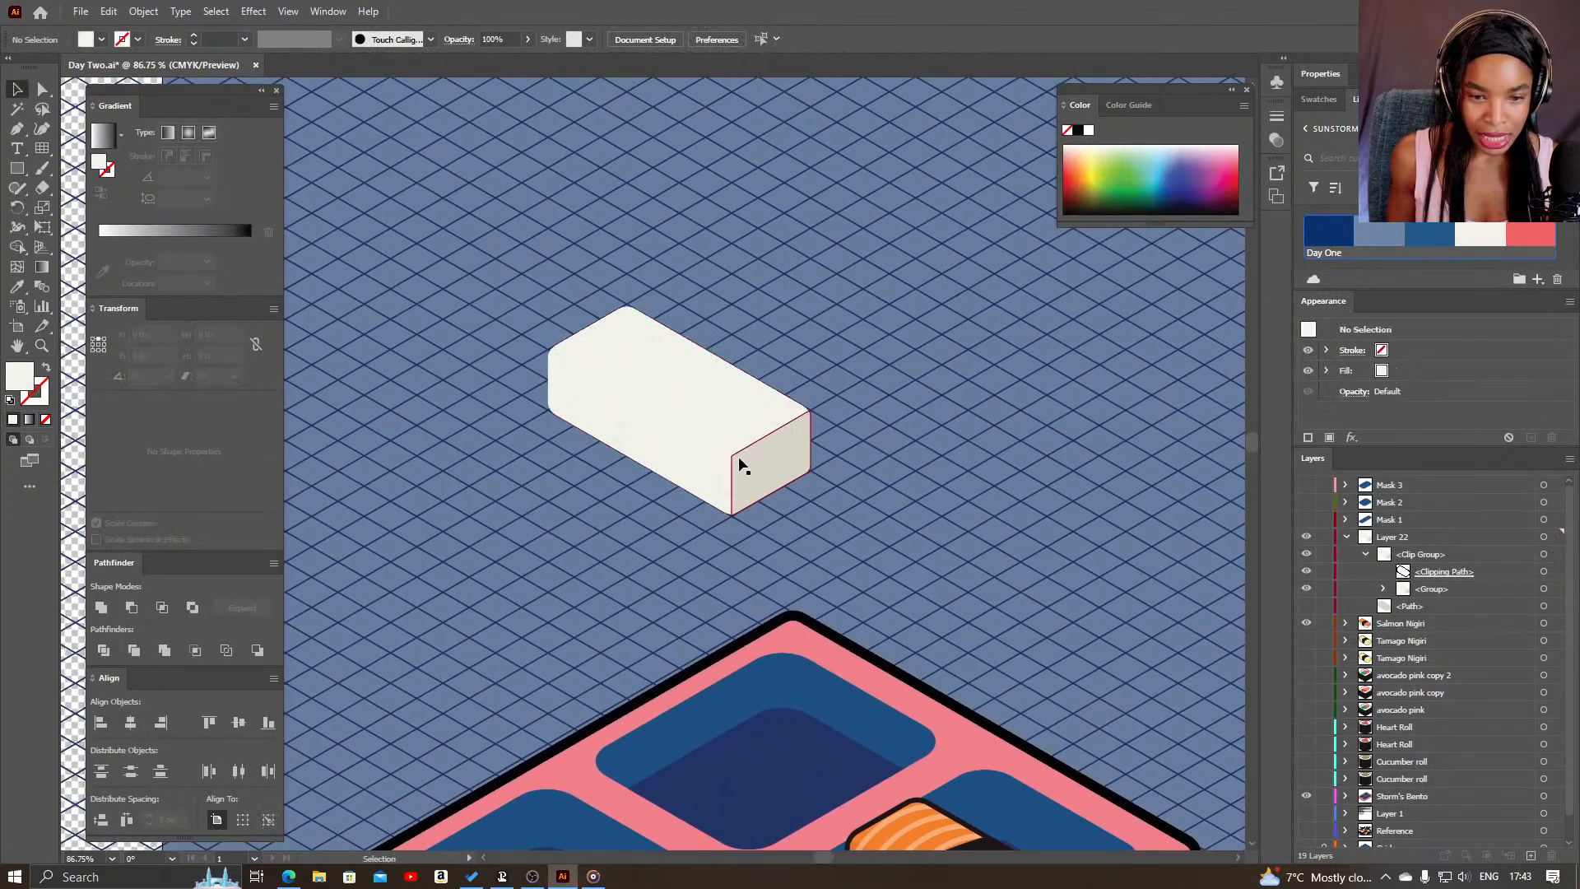
# - Set the fill of the second path in the clipped group, the long side face, to #F9F9F7
pyautogui.click(688, 472)
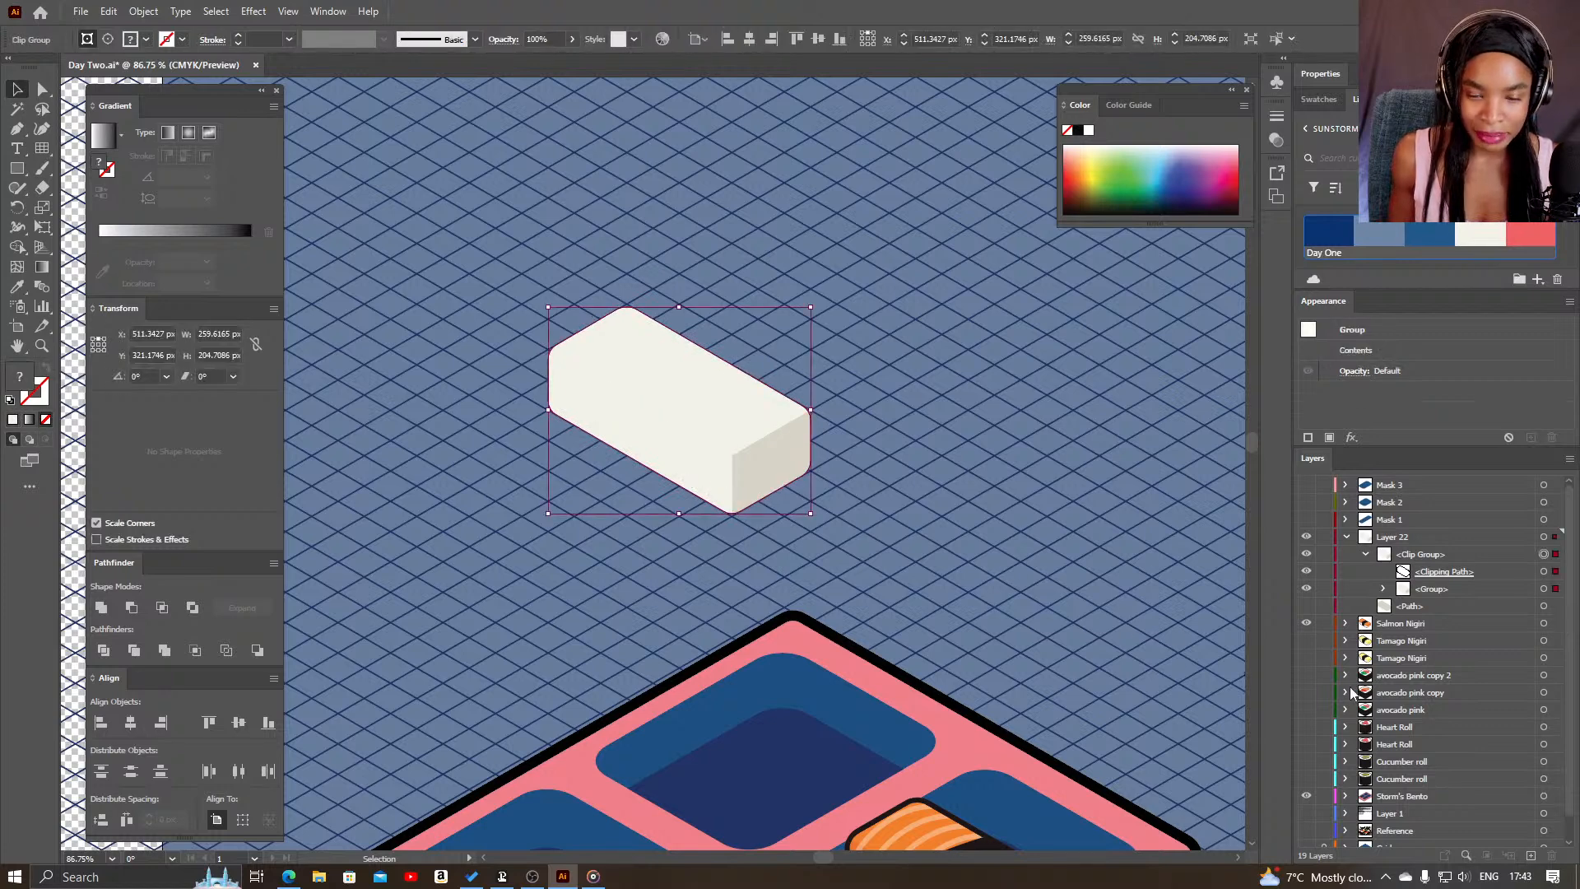
pyautogui.click(1383, 589)
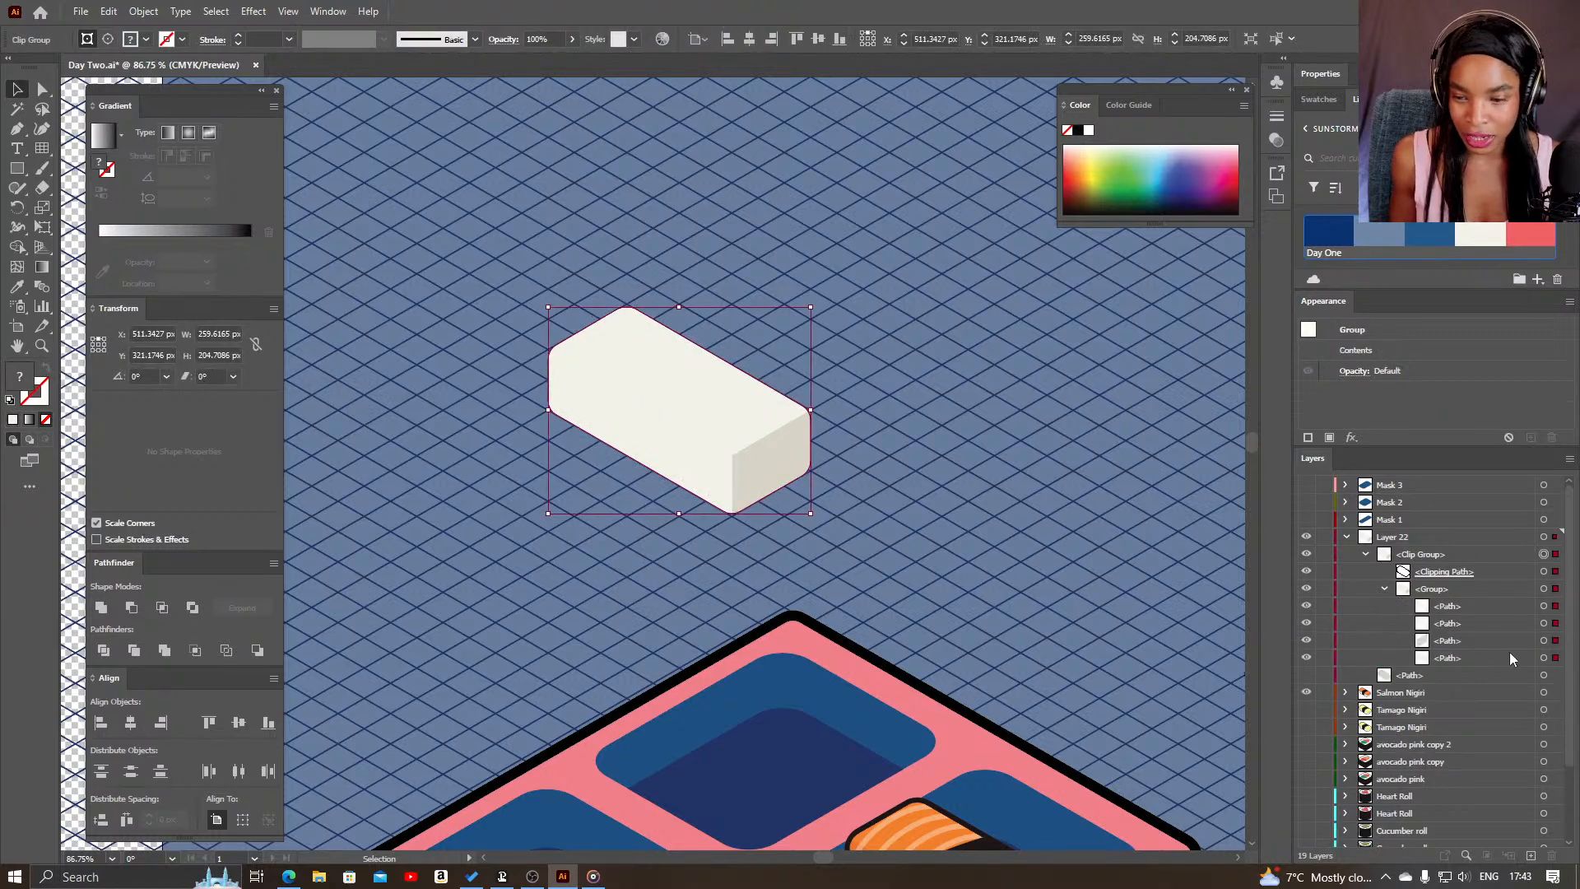
pyautogui.click(1543, 623)
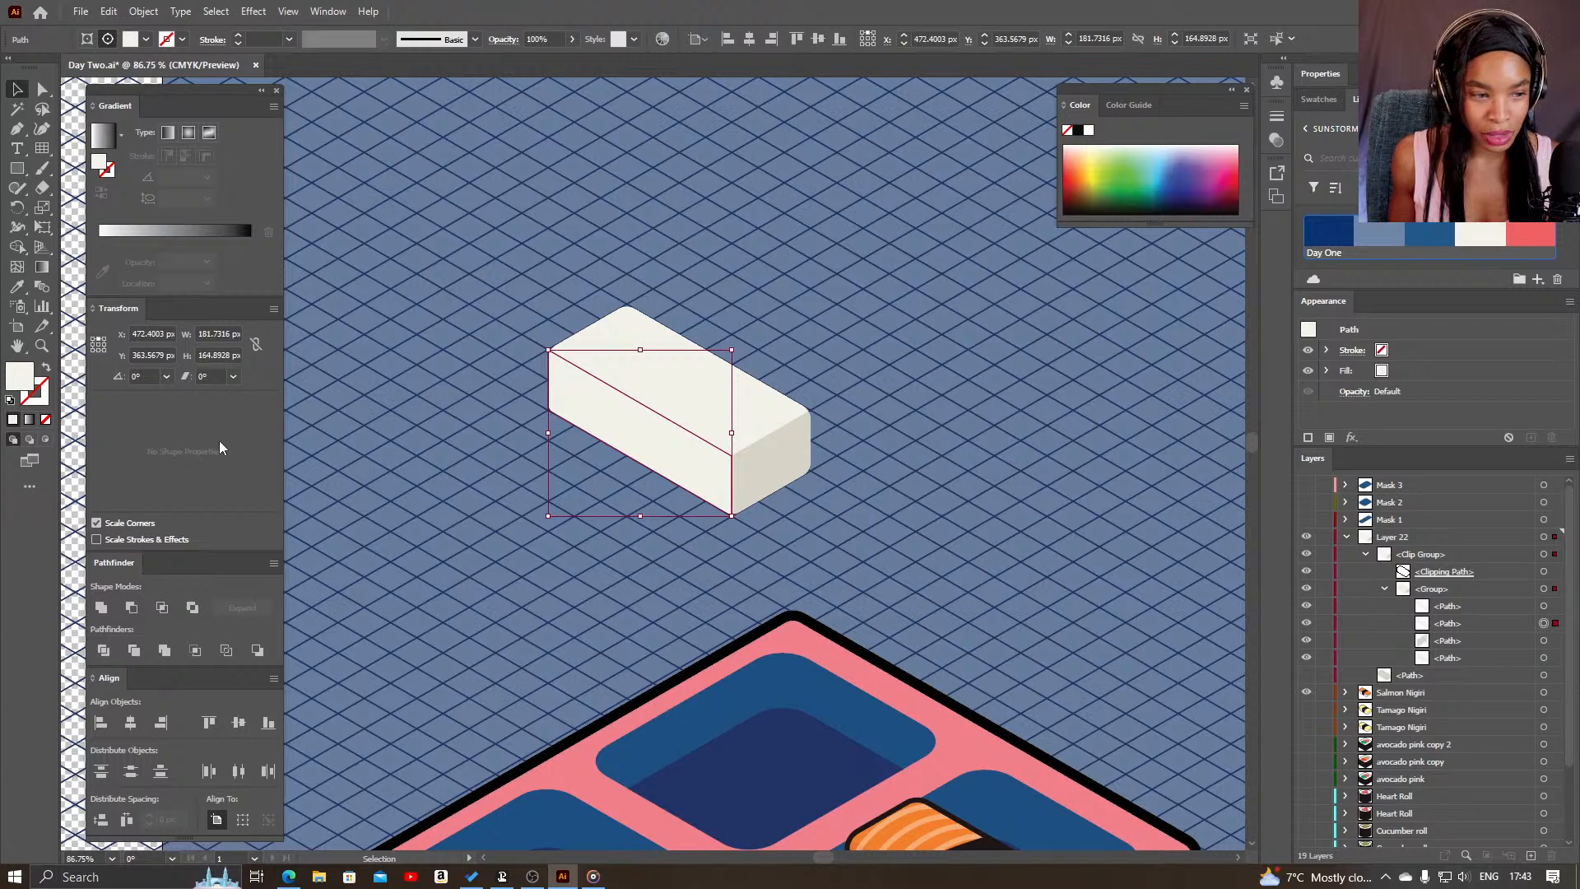
pyautogui.doubleClick(22, 378)
pyautogui.moveTo(183, 465); pyautogui.dragTo(187, 453)
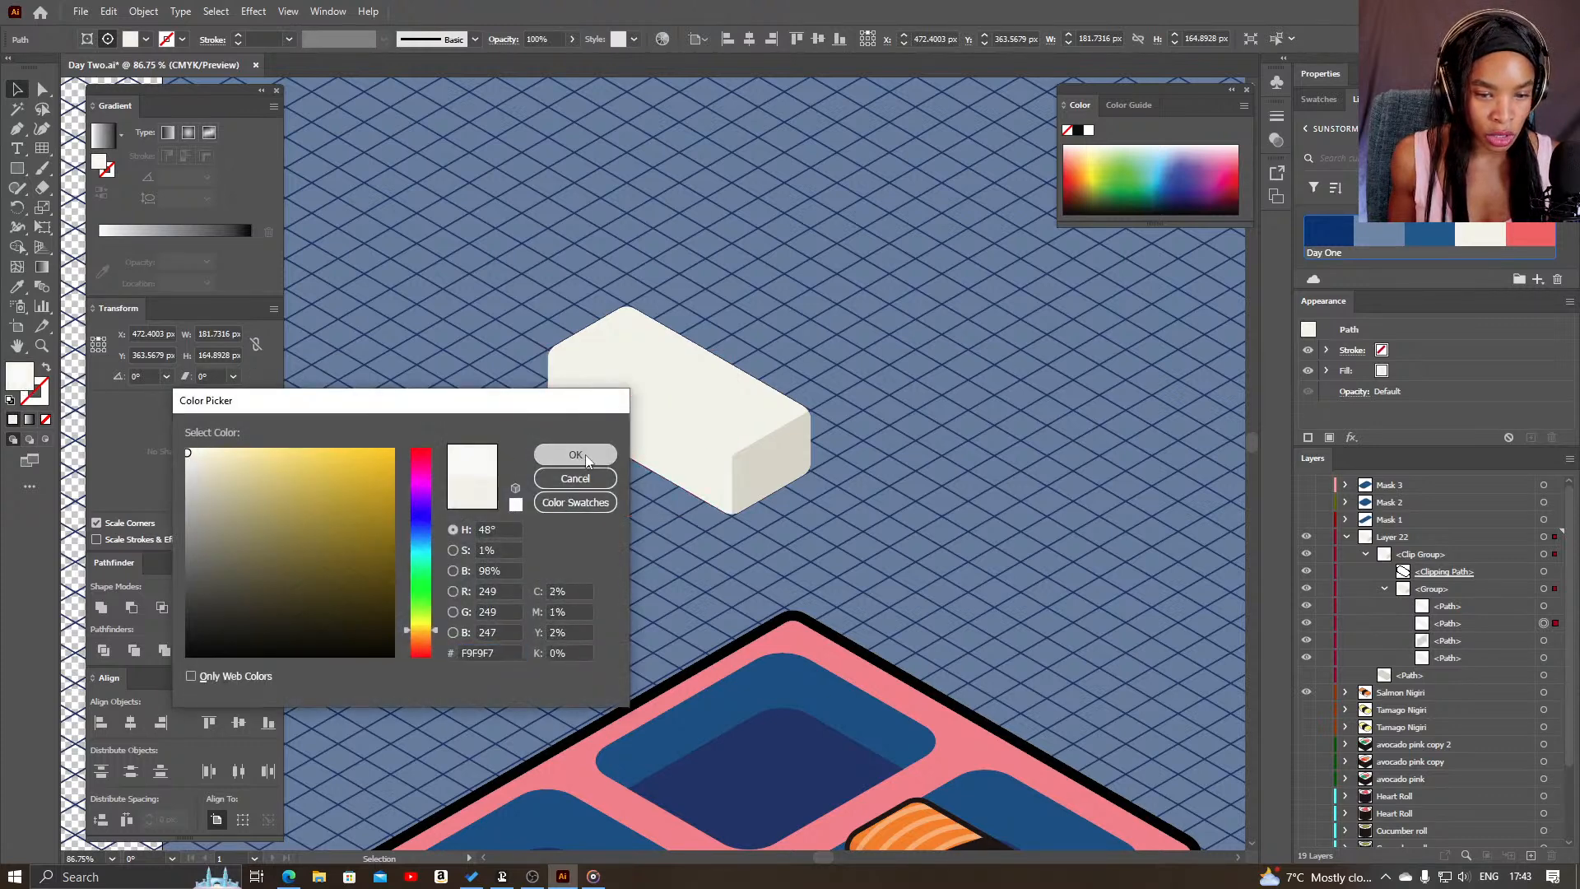
pyautogui.click(576, 455)
pyautogui.click(843, 530)
# - Delete the duplicate long side face path at the top of the clipped group
pyautogui.click(716, 484)
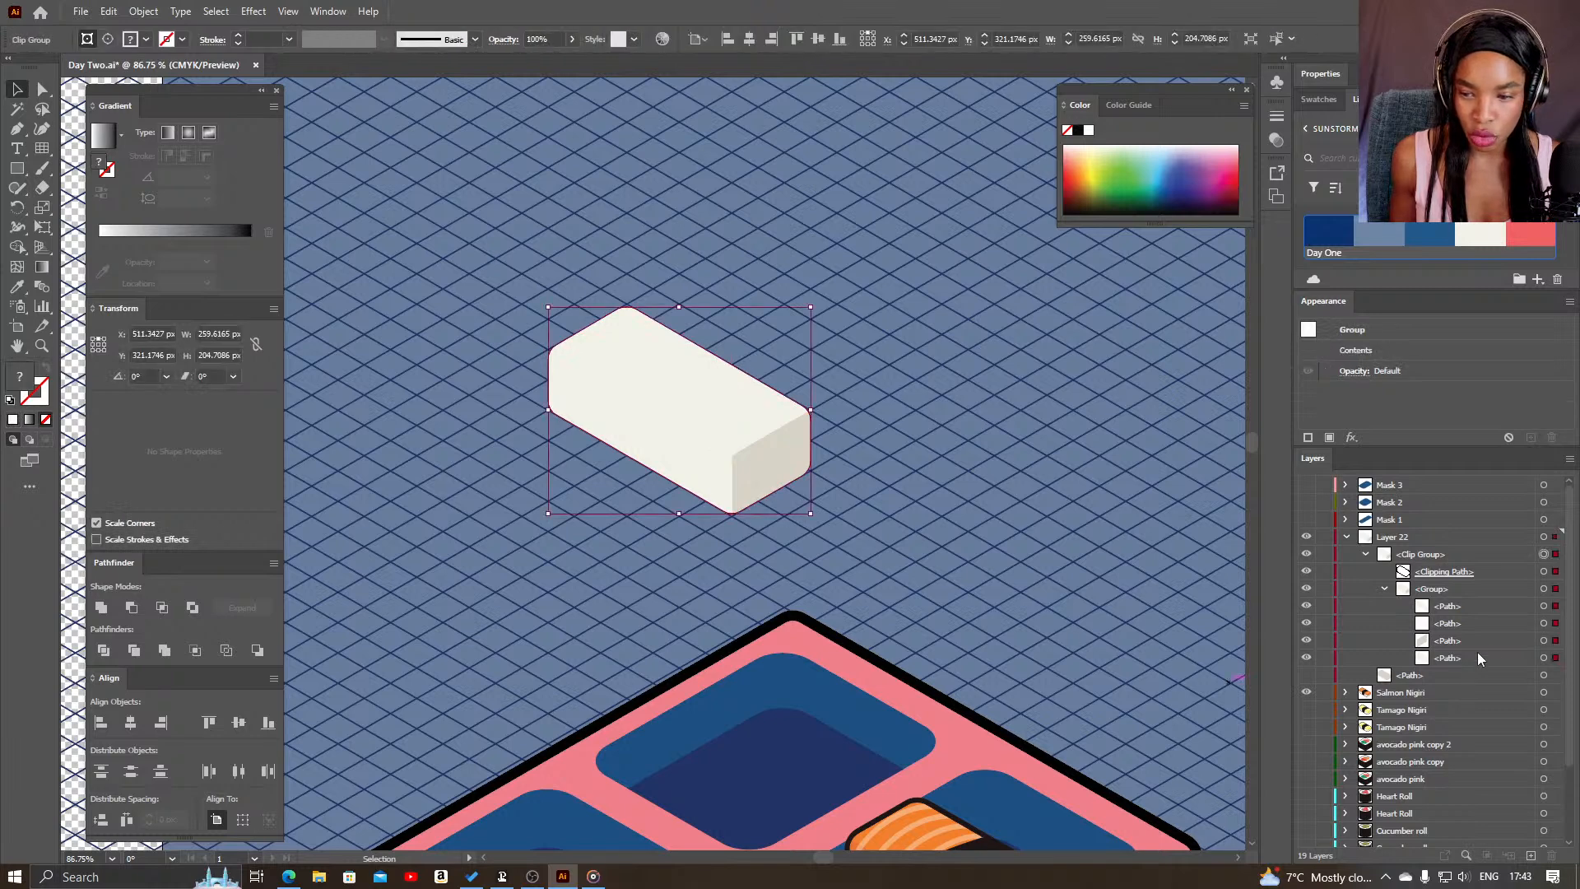
pyautogui.click(1544, 623)
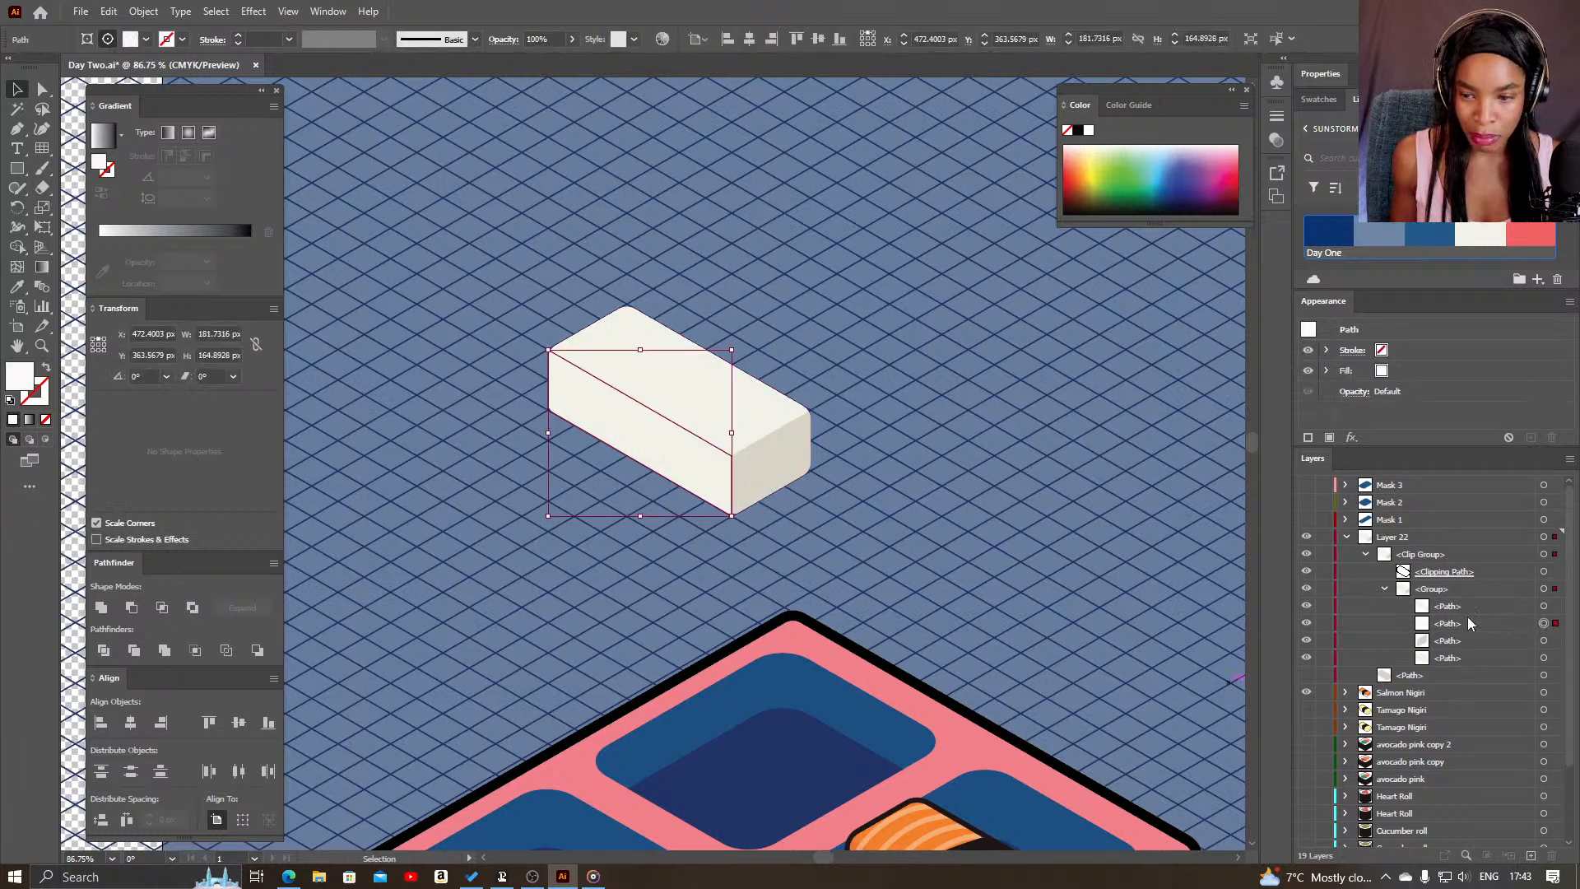
pyautogui.click(1543, 606)
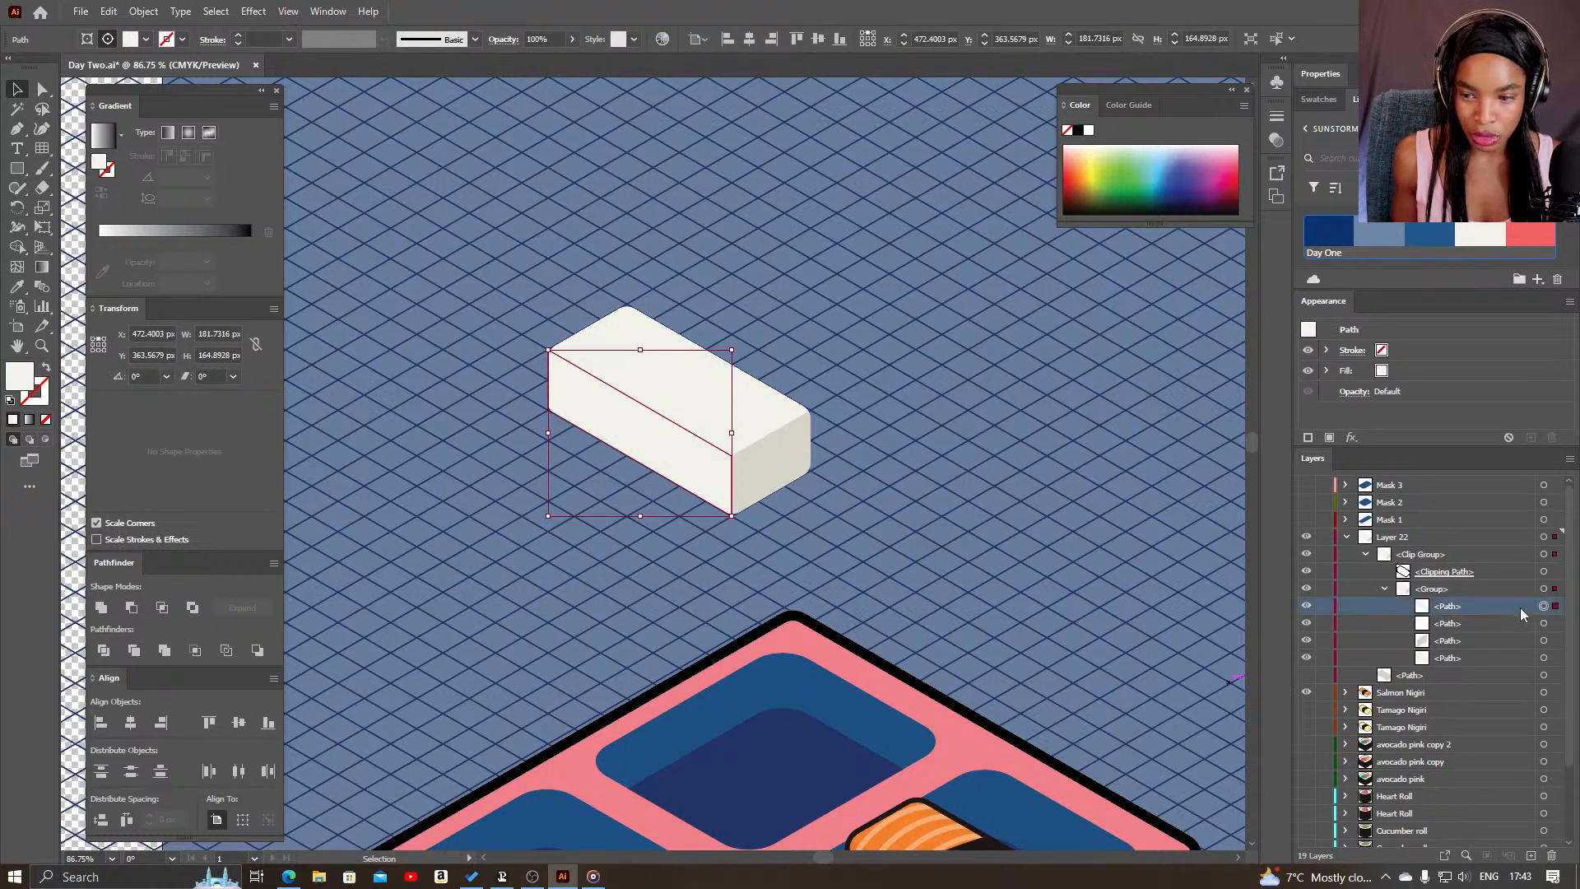
pyautogui.hotkey('ctrl', 'shift', 'a')
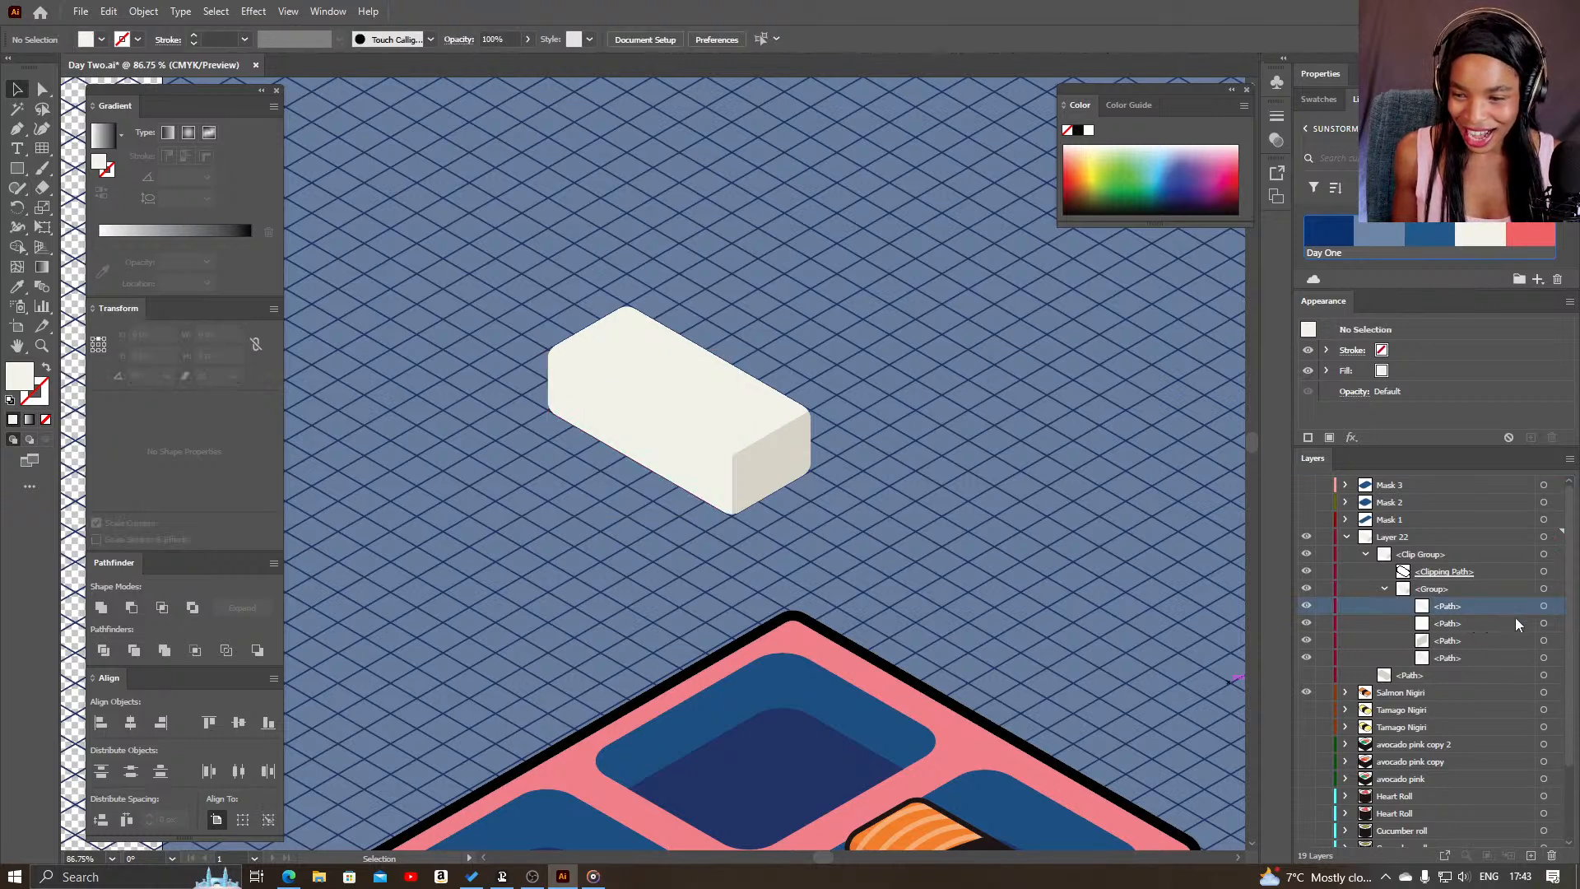
pyautogui.click(1550, 853)
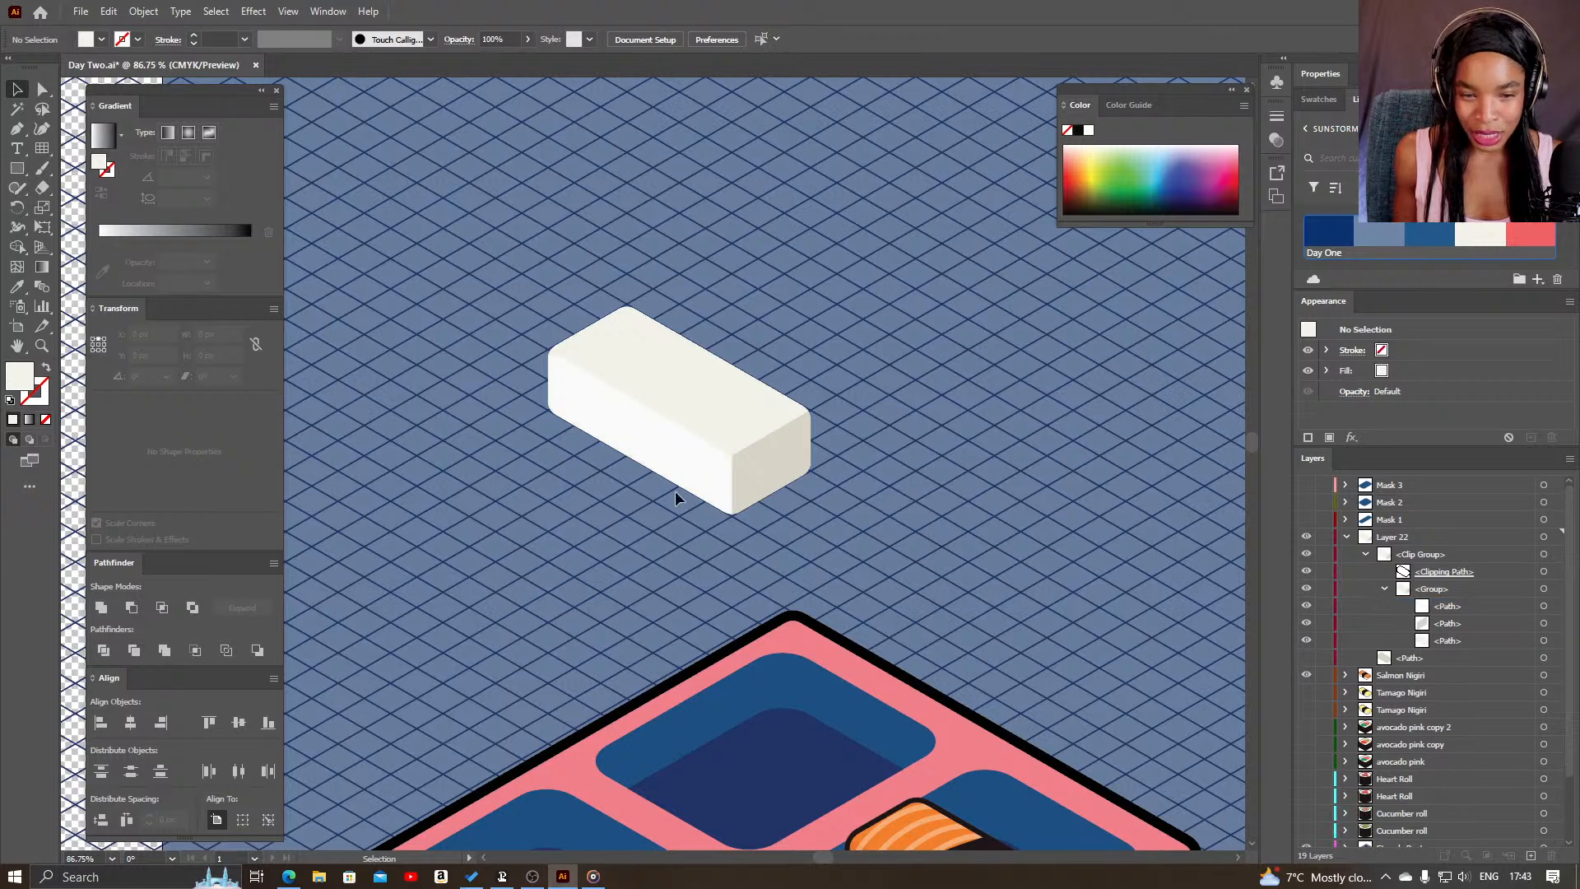
# - Draw an off-white isometric parallelogram about 104 by 120 px beside the rice block with the Pen tool and move it farther away
pyautogui.moveTo(709, 294); pyautogui.dragTo(632, 363)
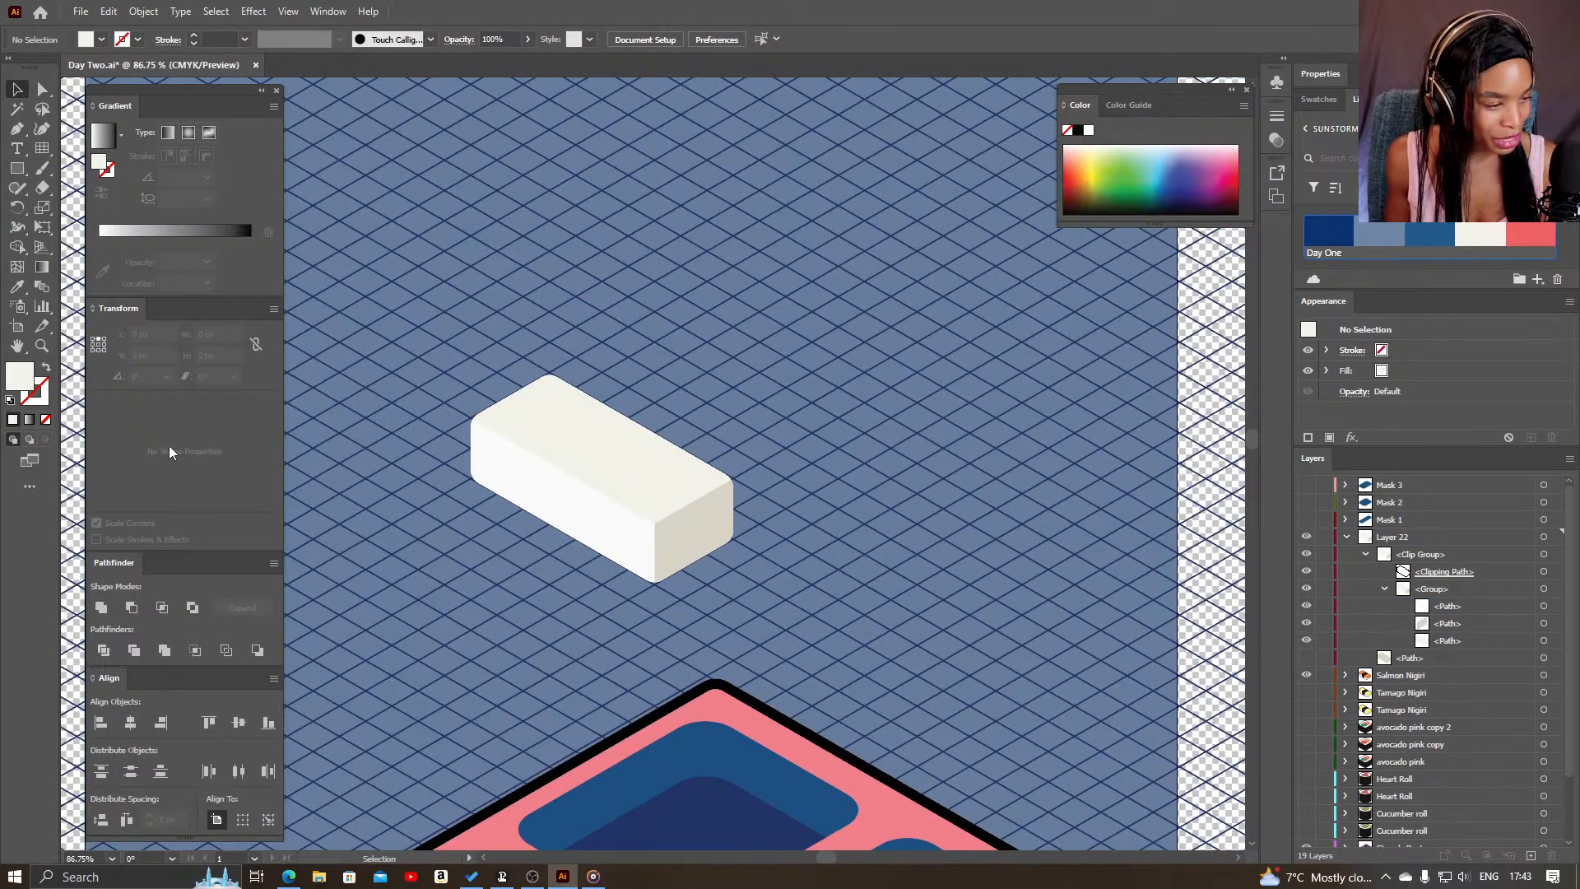
pyautogui.moveTo(670, 403); pyautogui.dragTo(758, 420)
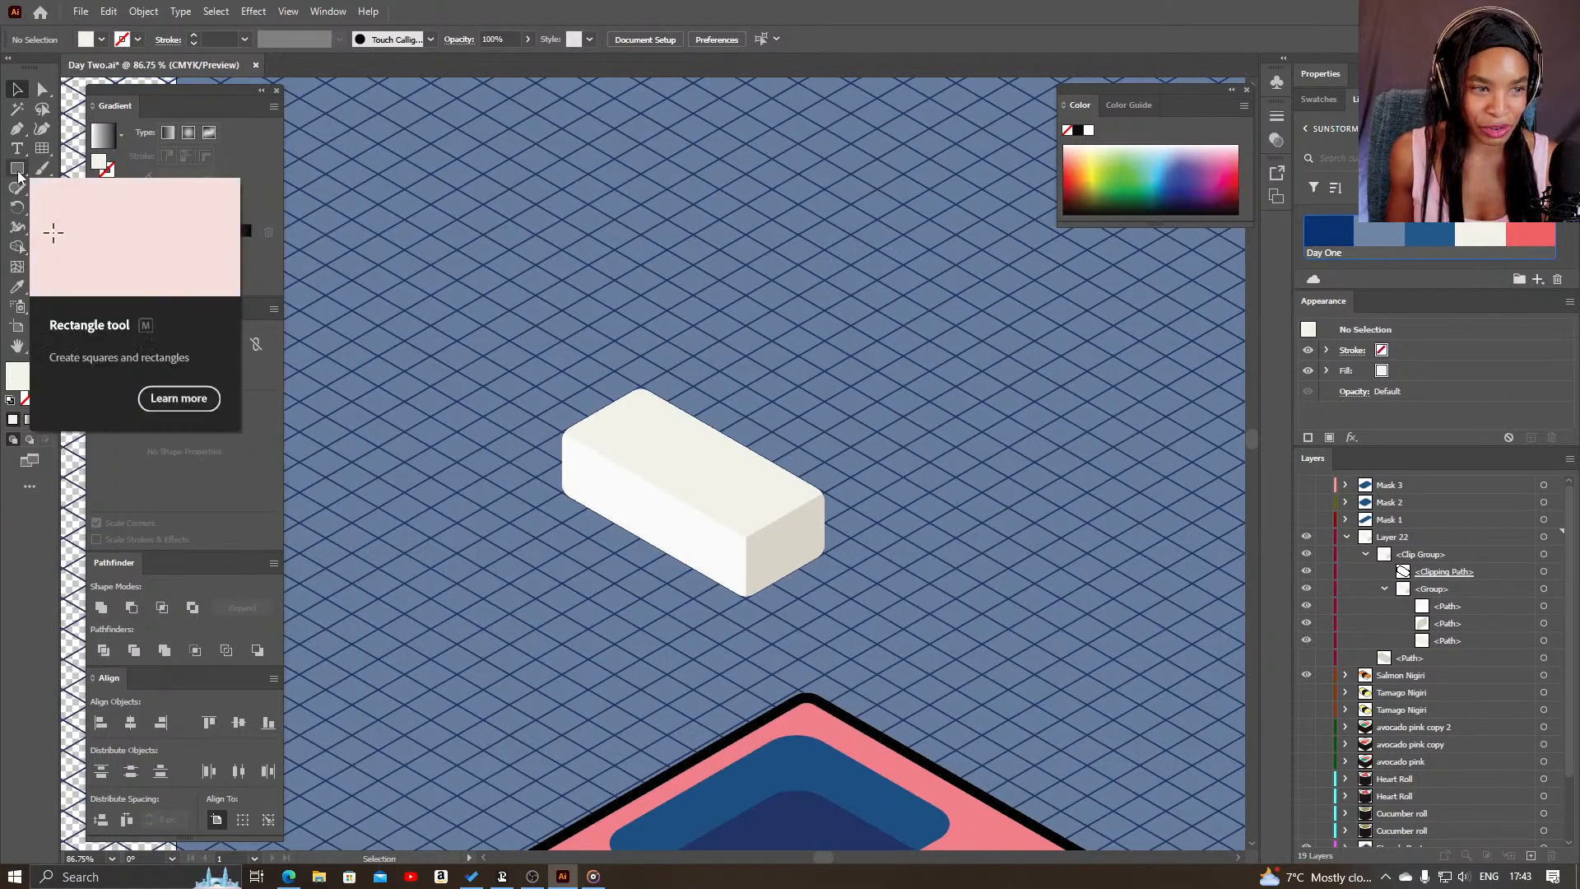
pyautogui.click(17, 129)
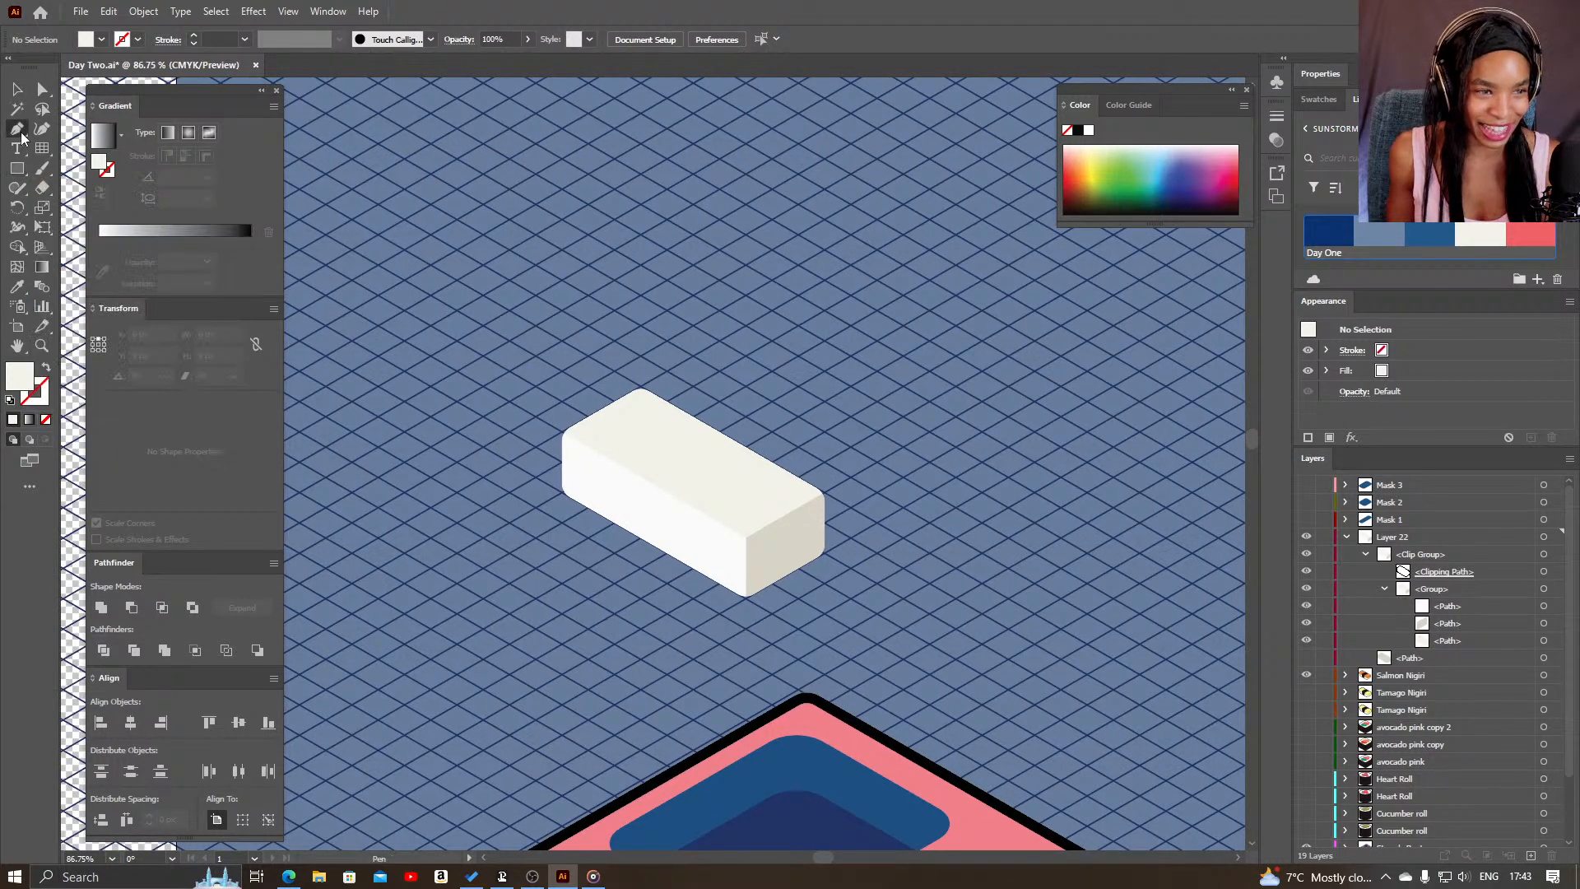
pyautogui.click(878, 462)
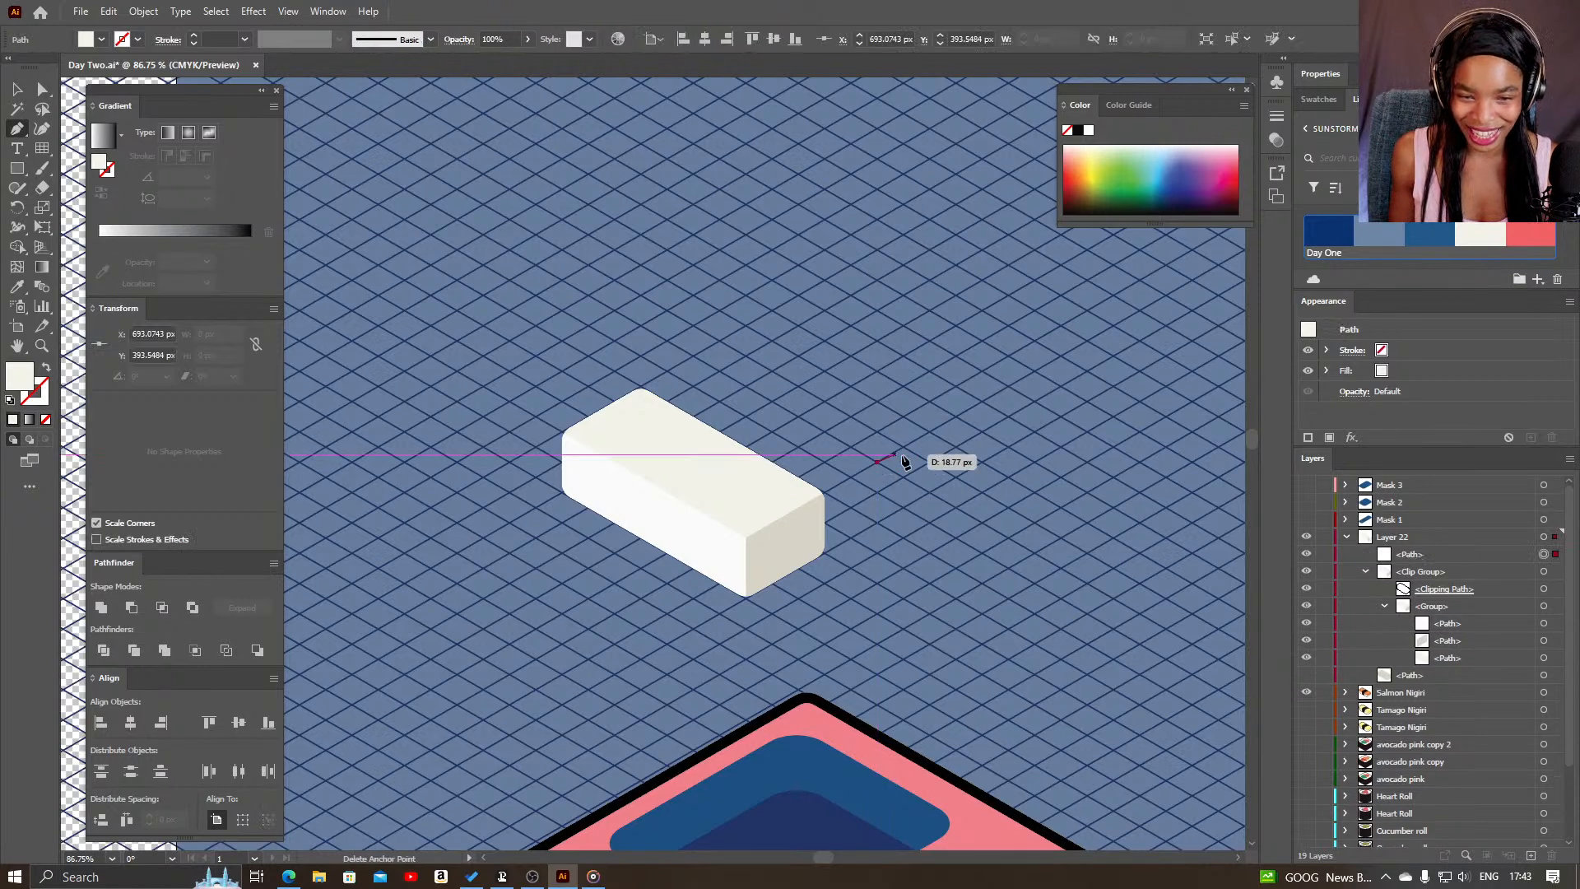
pyautogui.click(983, 401)
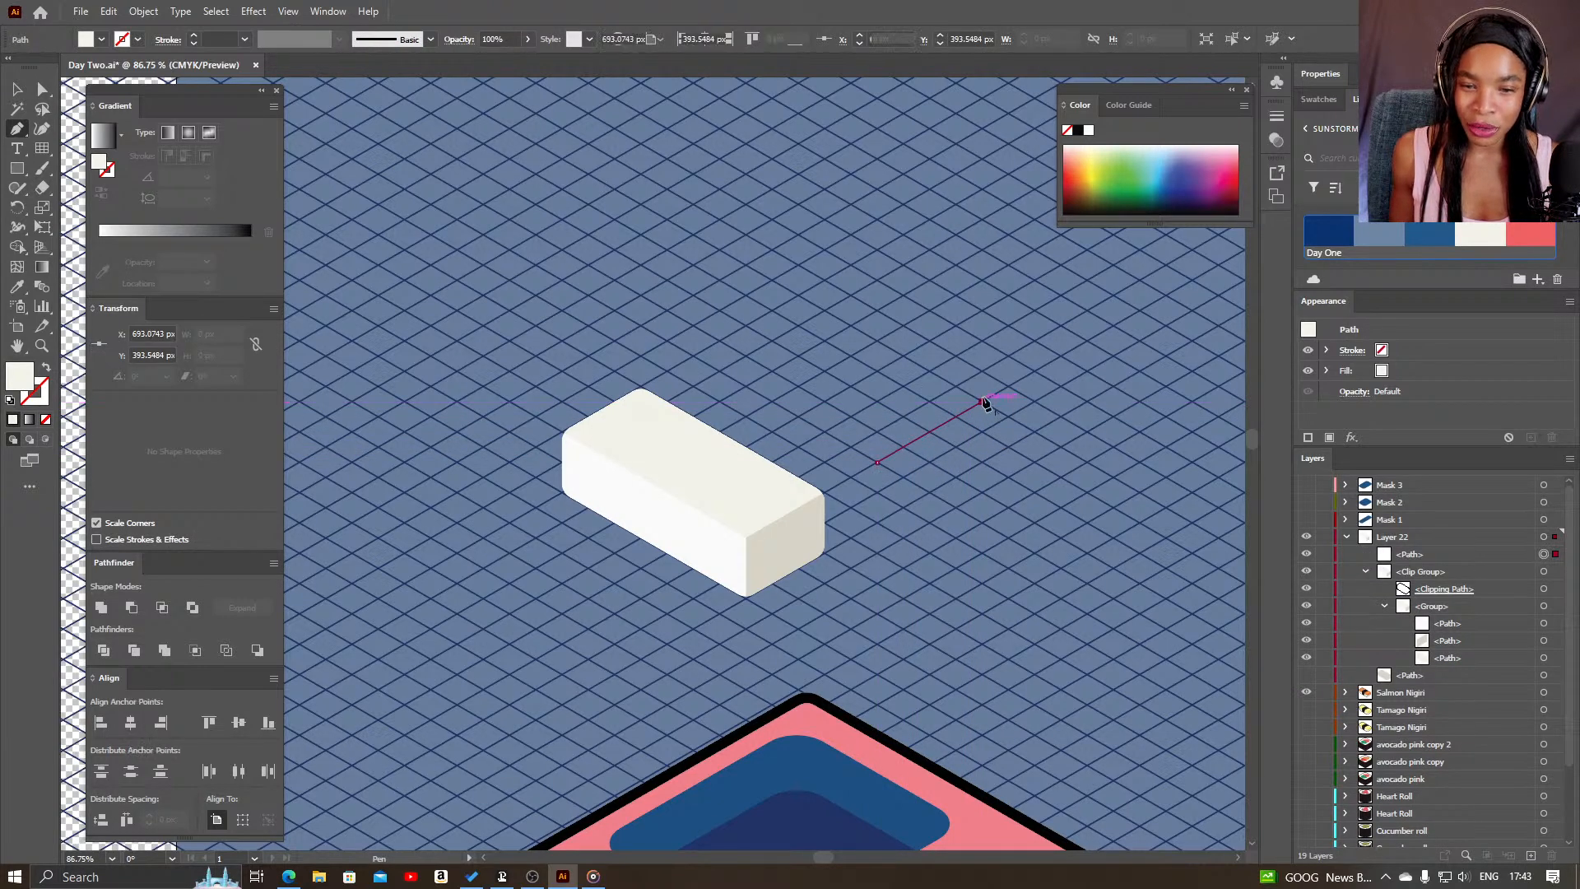
pyautogui.click(983, 341)
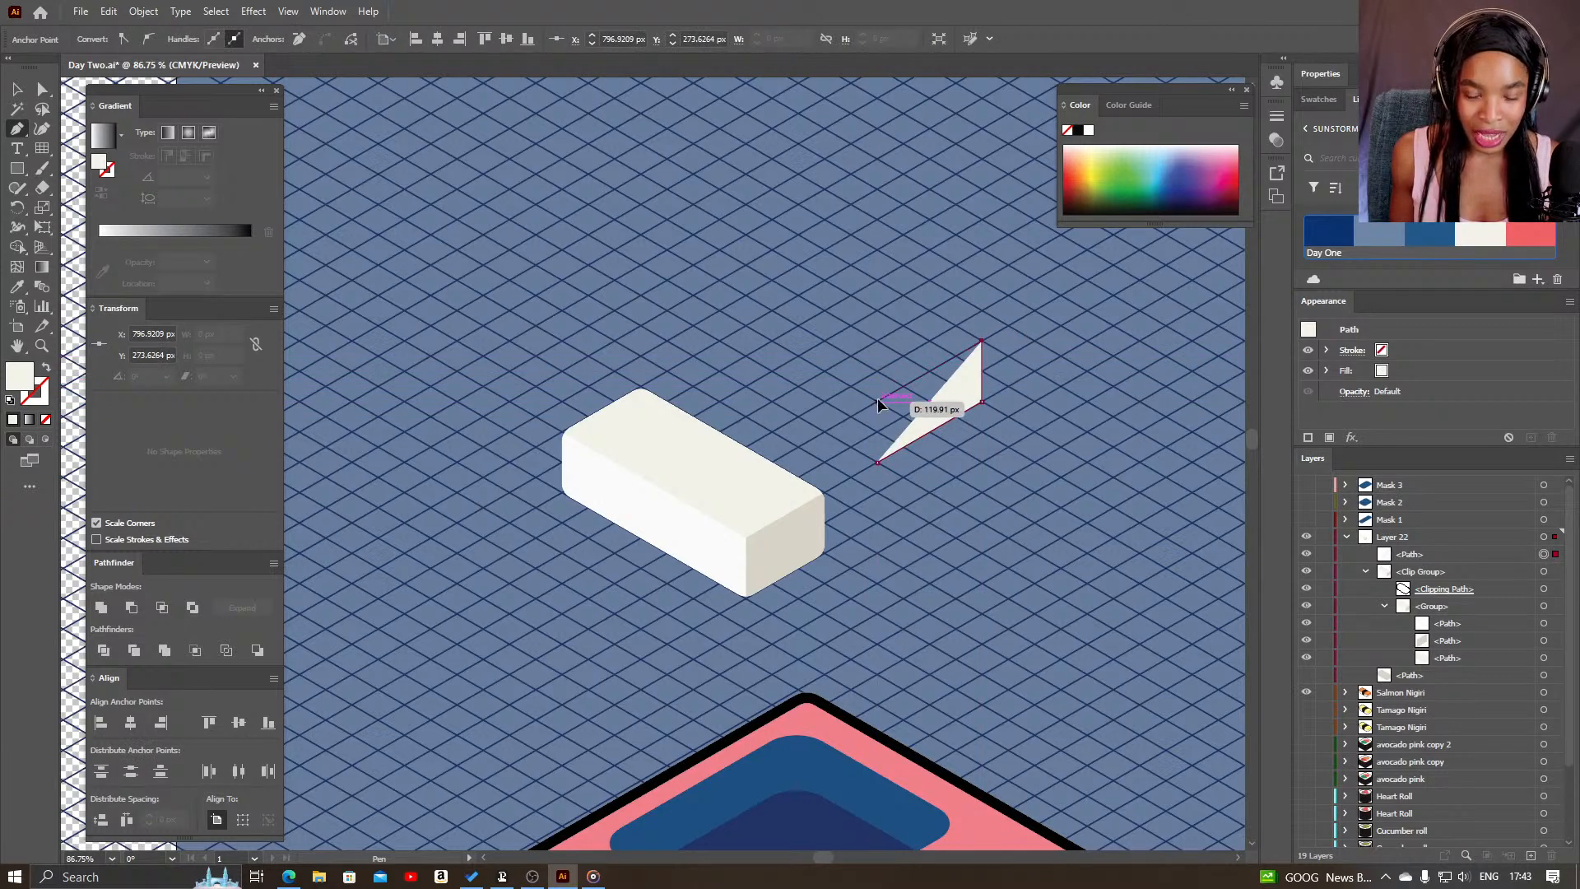
pyautogui.click(878, 402)
pyautogui.click(877, 463)
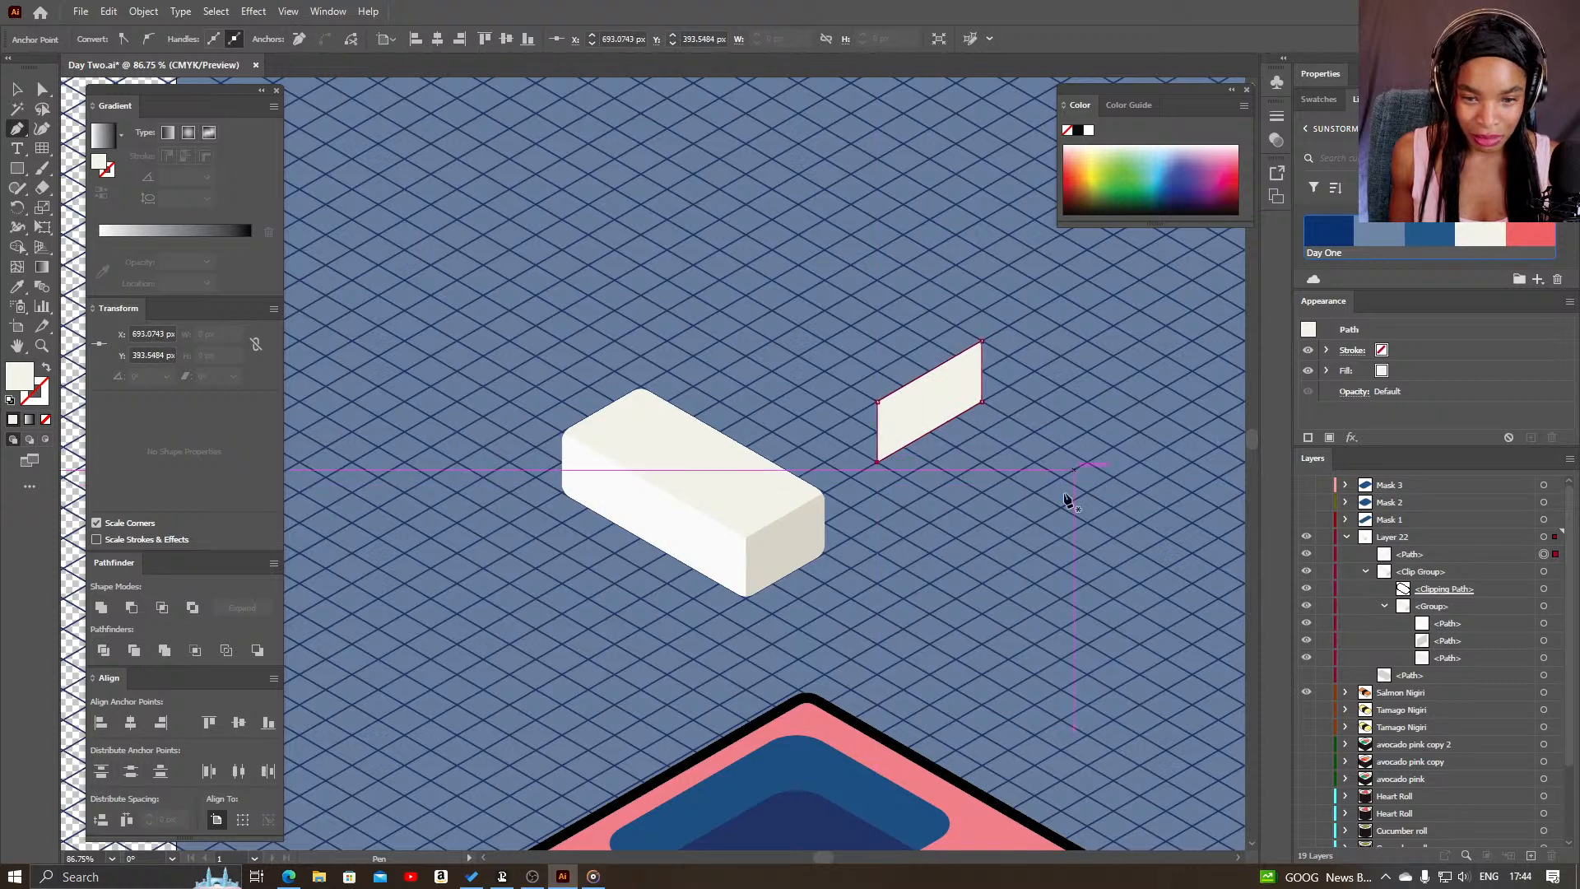
pyautogui.press('v')
pyautogui.moveTo(900, 422); pyautogui.dragTo(1095, 392)
# - Lower the parallelogram's two upper corner points to reduce its overall height to about 90 px
pyautogui.press('z')
pyautogui.moveTo(1051, 397); pyautogui.dragTo(899, 454)
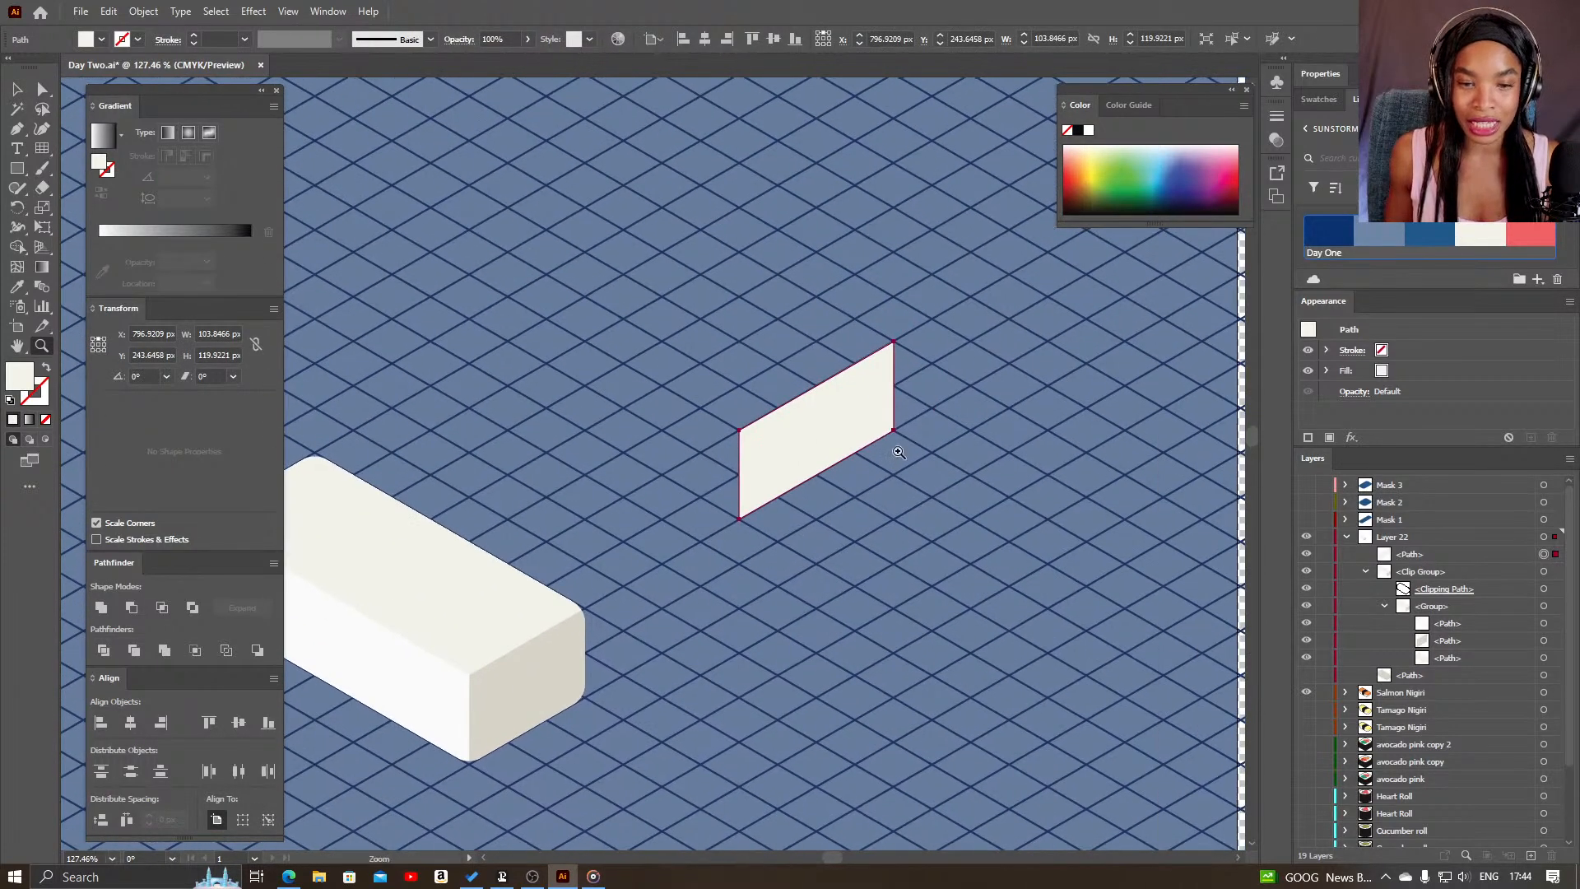
pyautogui.press('a')
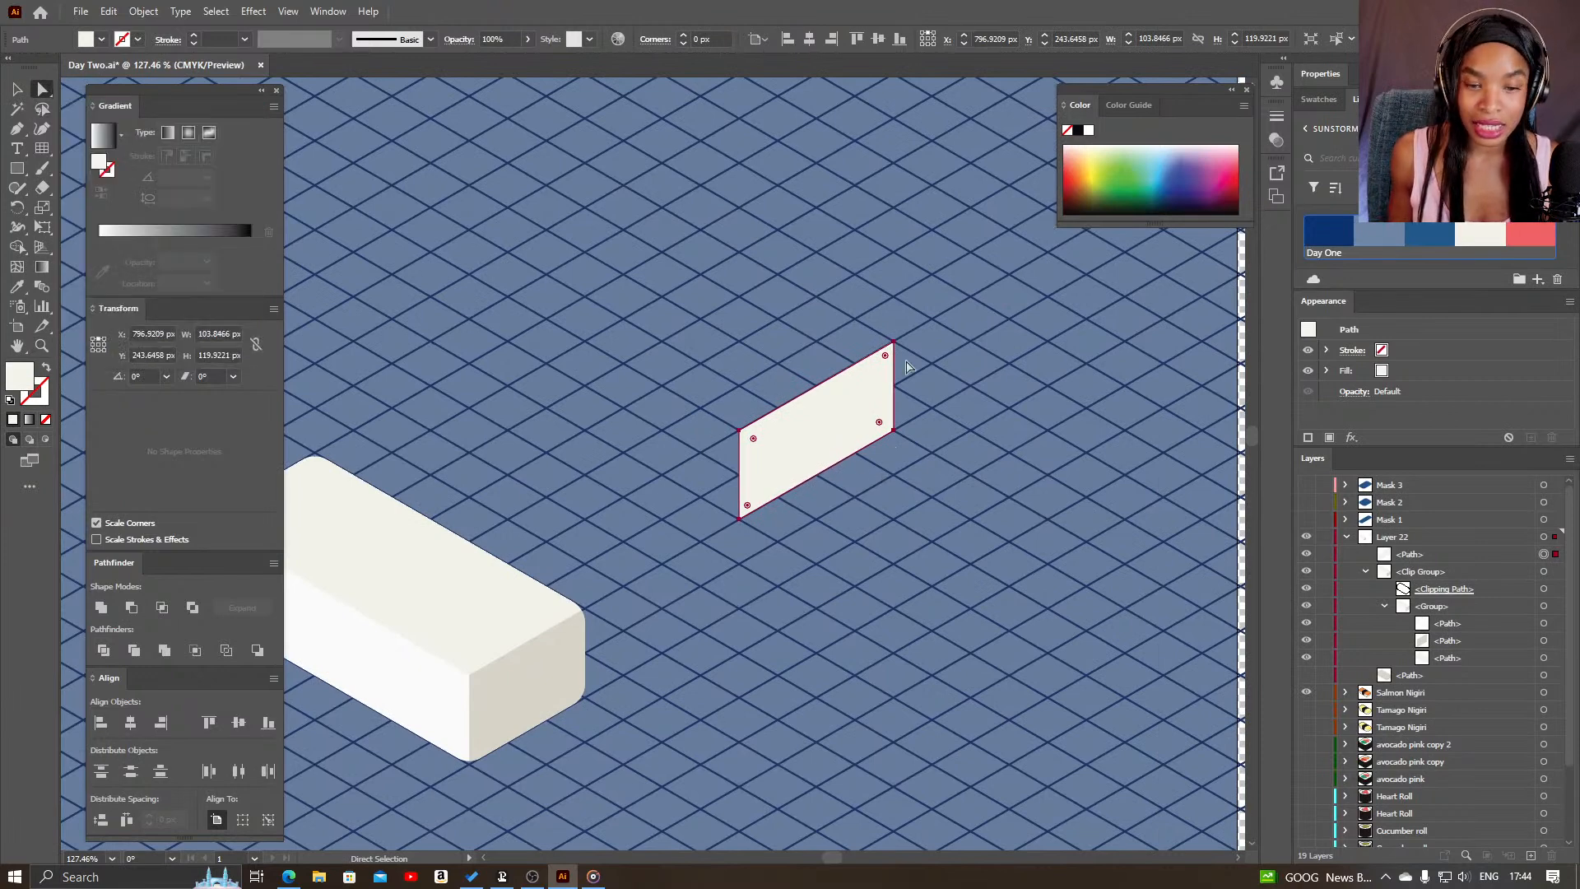
pyautogui.click(896, 343)
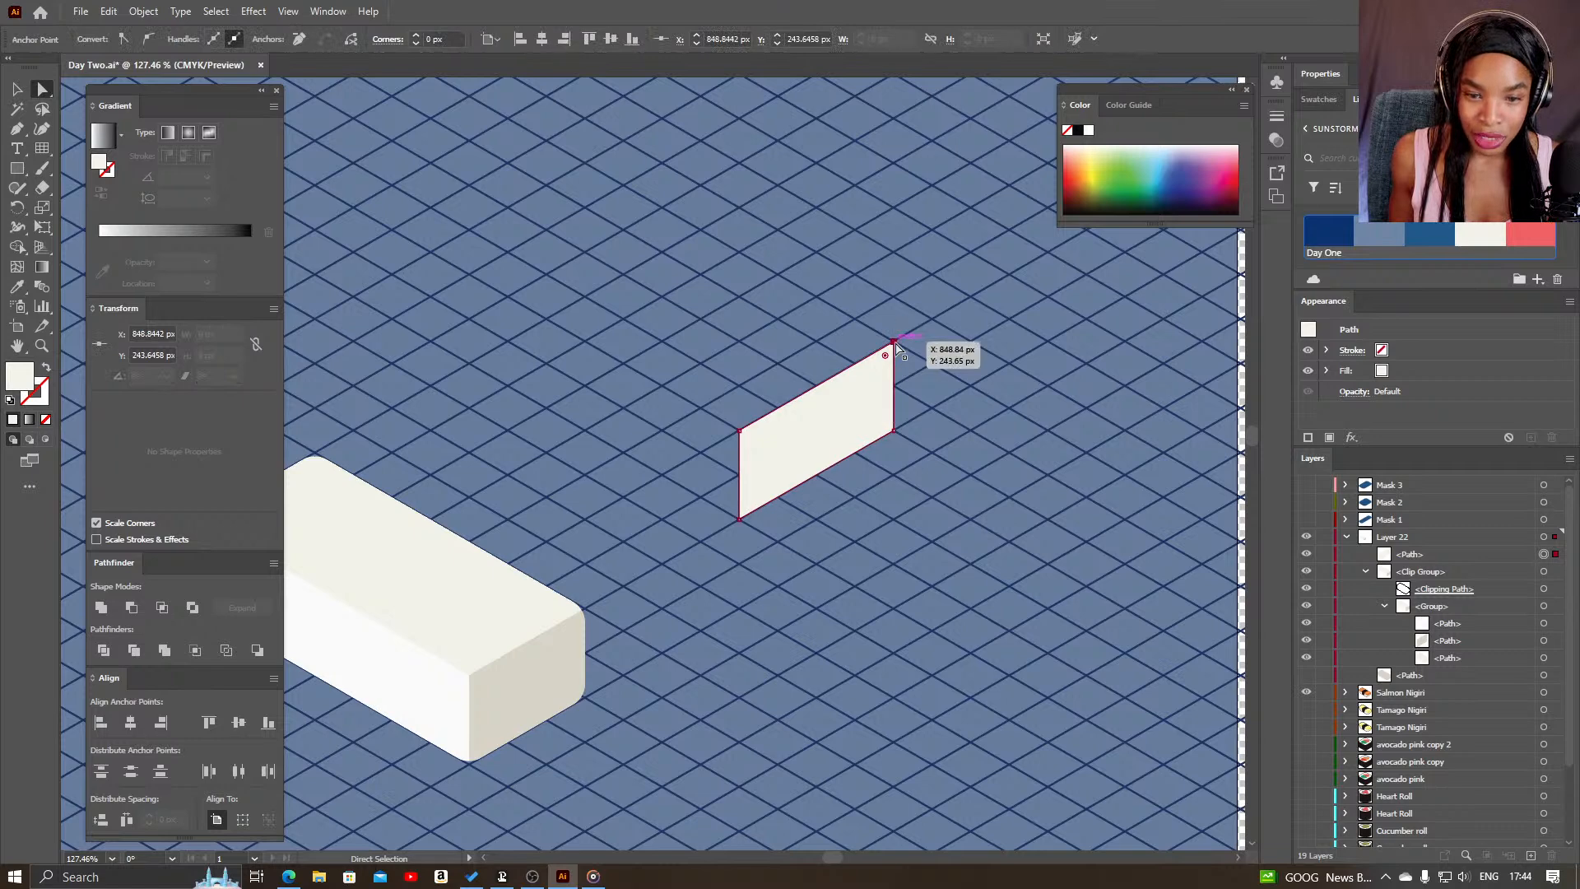
pyautogui.keyDown('shift'); pyautogui.click(739, 432); pyautogui.keyUp('shift')
pyautogui.moveTo(739, 432); pyautogui.dragTo(743, 477)
pyautogui.click(942, 571)
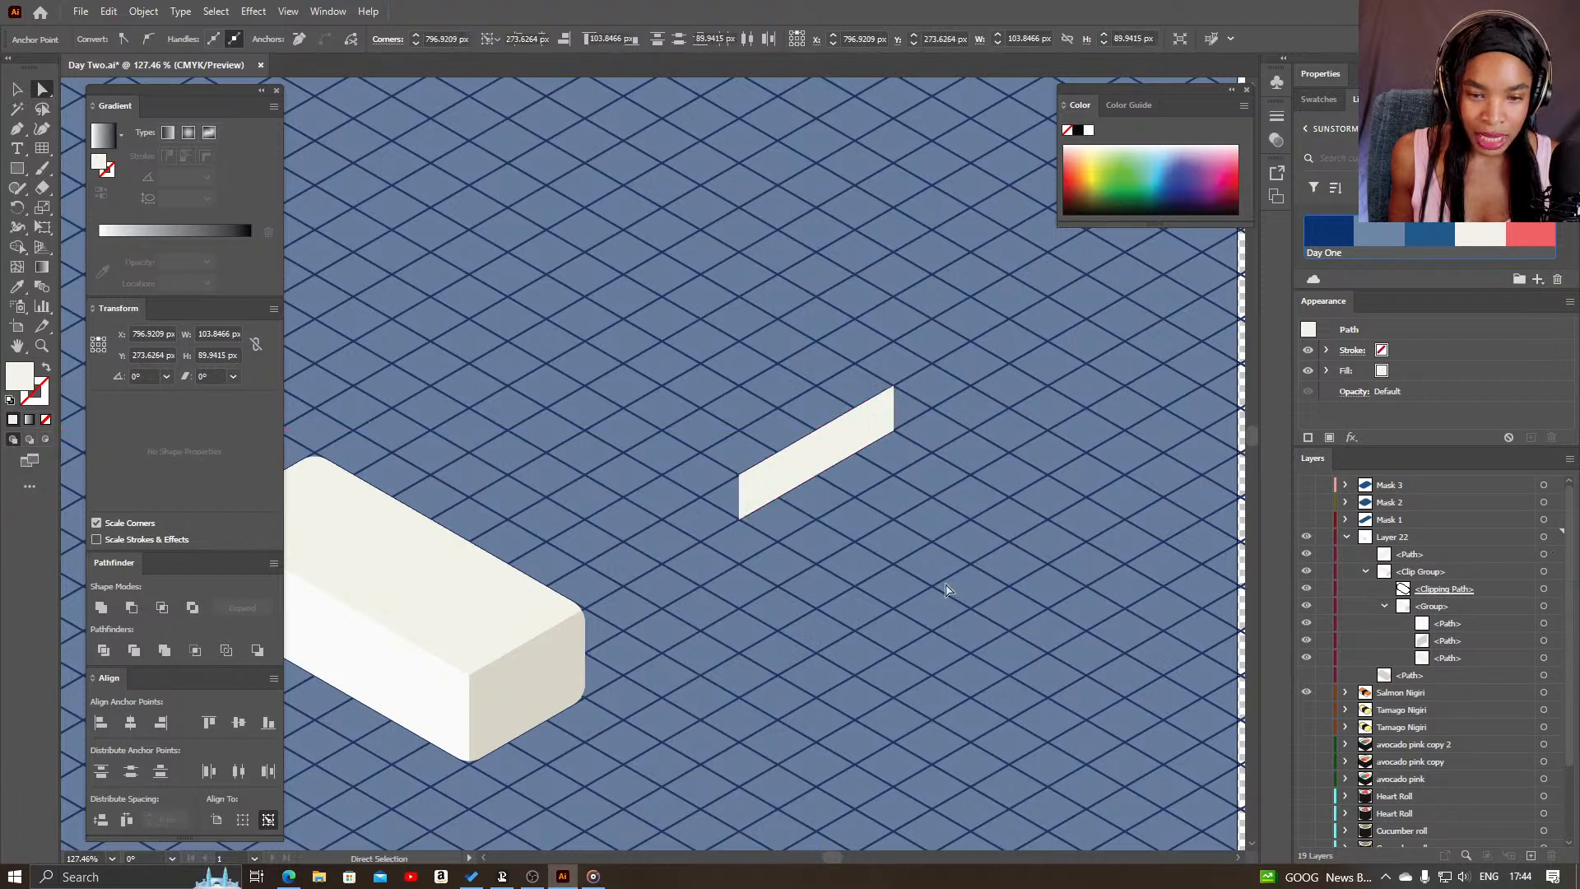
# - Shorten the parallelogram by about a quarter, moving its right edge inward along the isometric grid direction
pyautogui.press('space')
pyautogui.moveTo(768, 636); pyautogui.dragTo(854, 674)
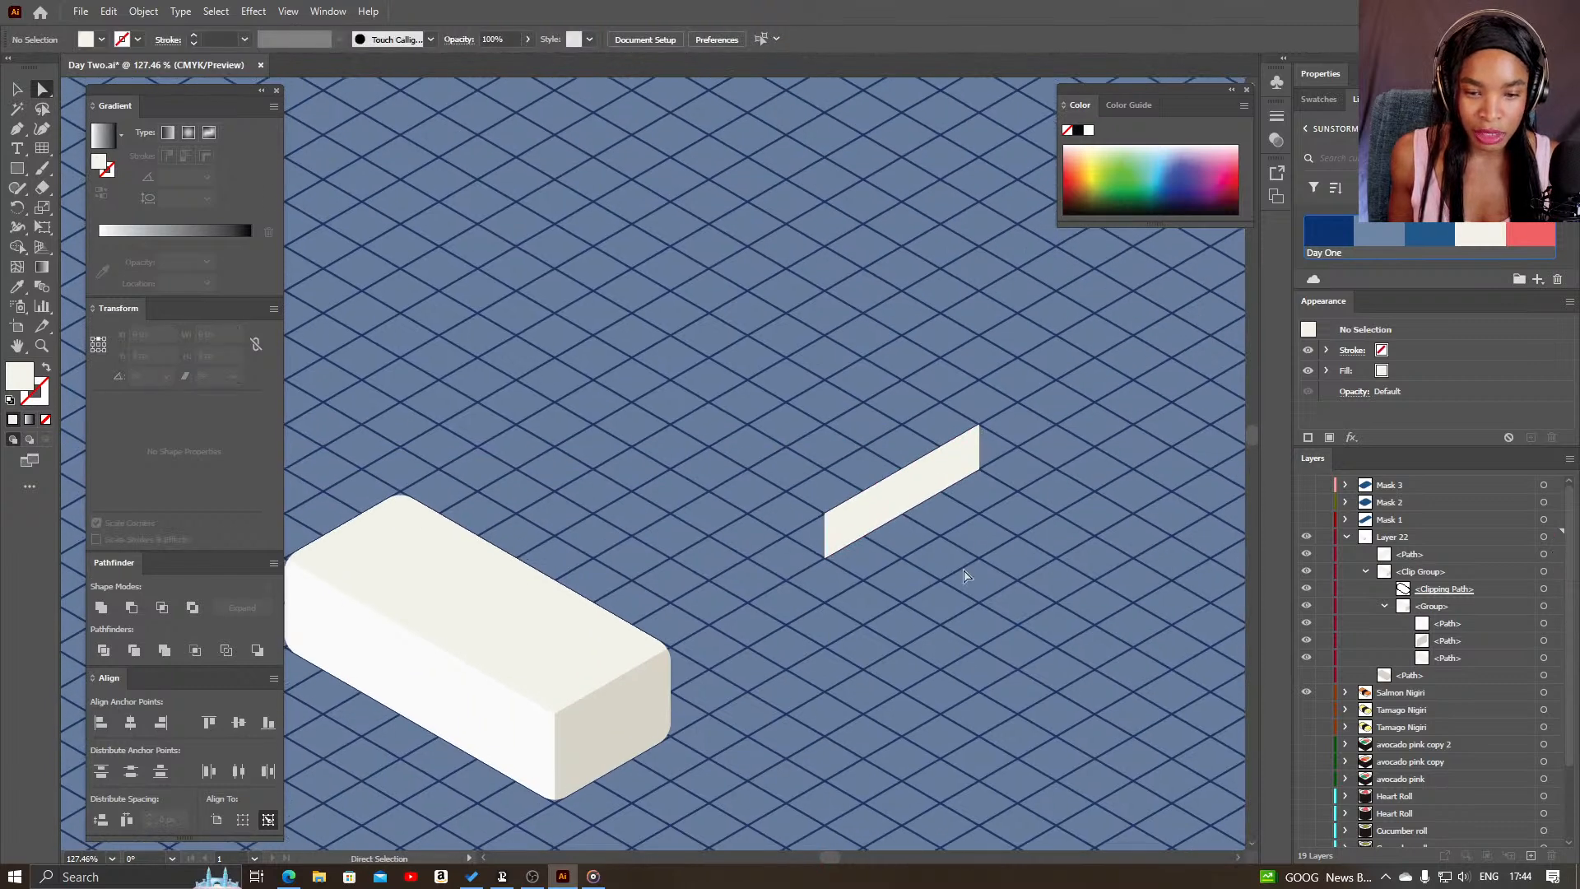
pyautogui.click(980, 455)
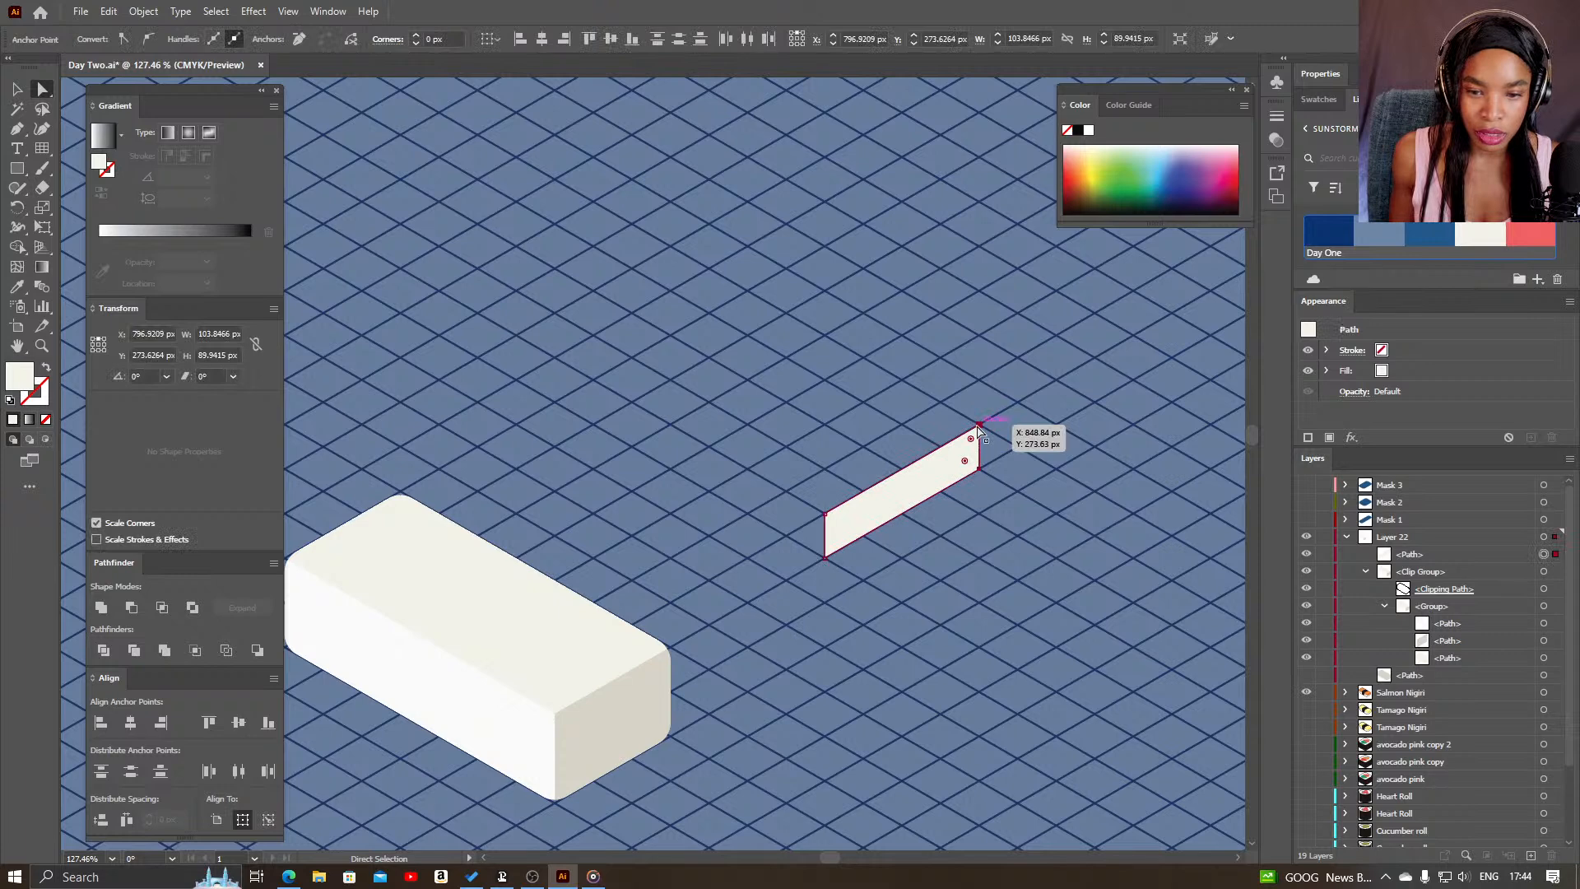
pyautogui.moveTo(979, 427); pyautogui.dragTo(941, 449)
pyautogui.click(1024, 449)
pyautogui.moveTo(826, 634); pyautogui.dragTo(899, 604)
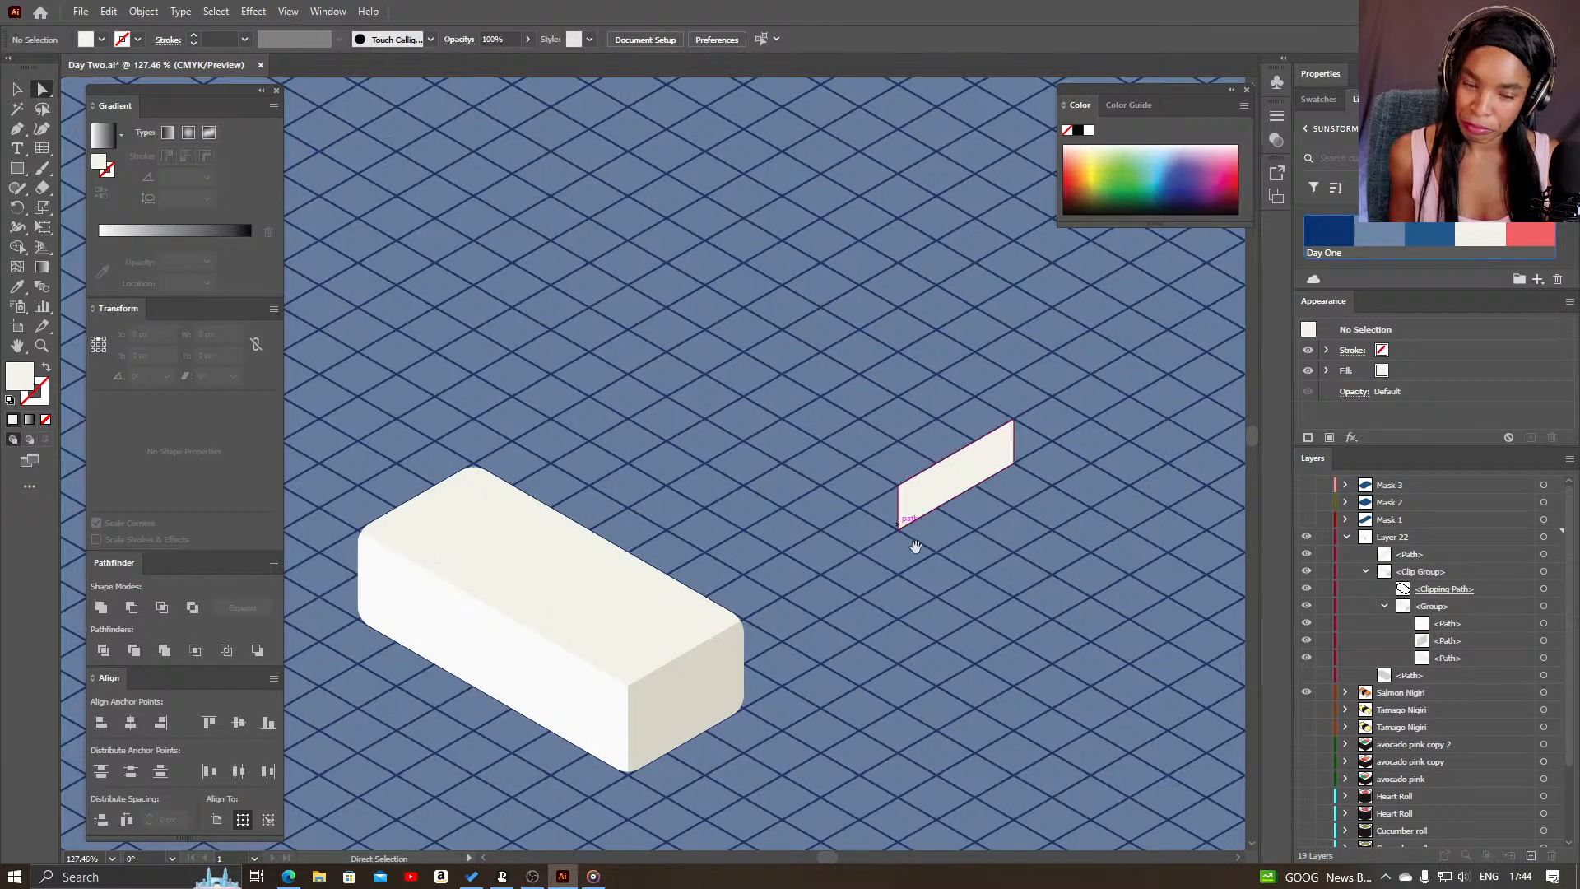
pyautogui.moveTo(925, 560); pyautogui.dragTo(839, 603)
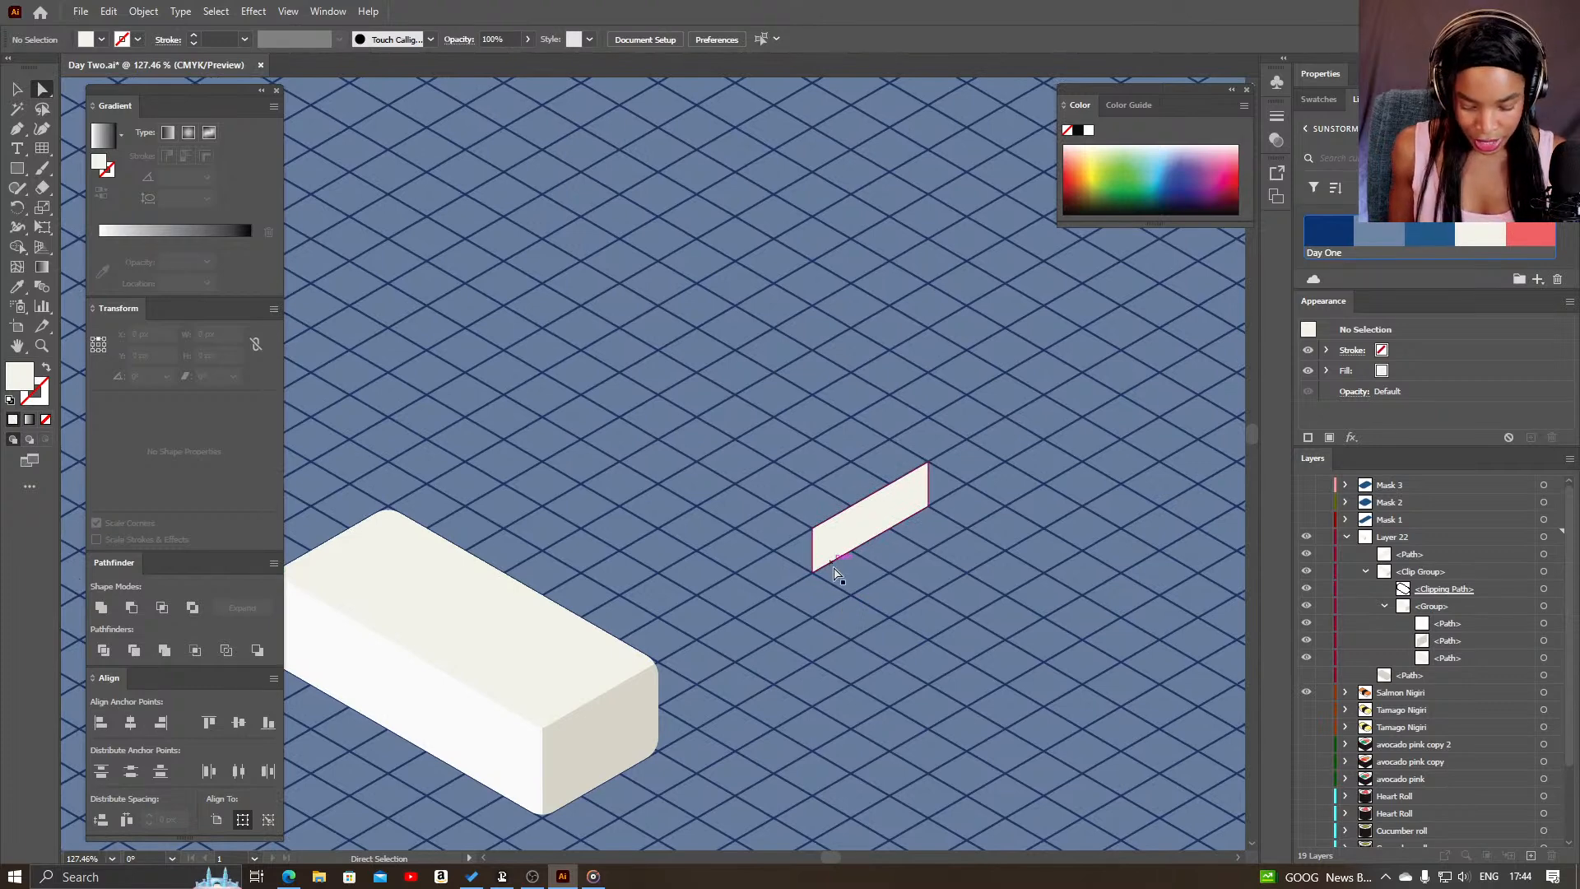
pyautogui.press('p')
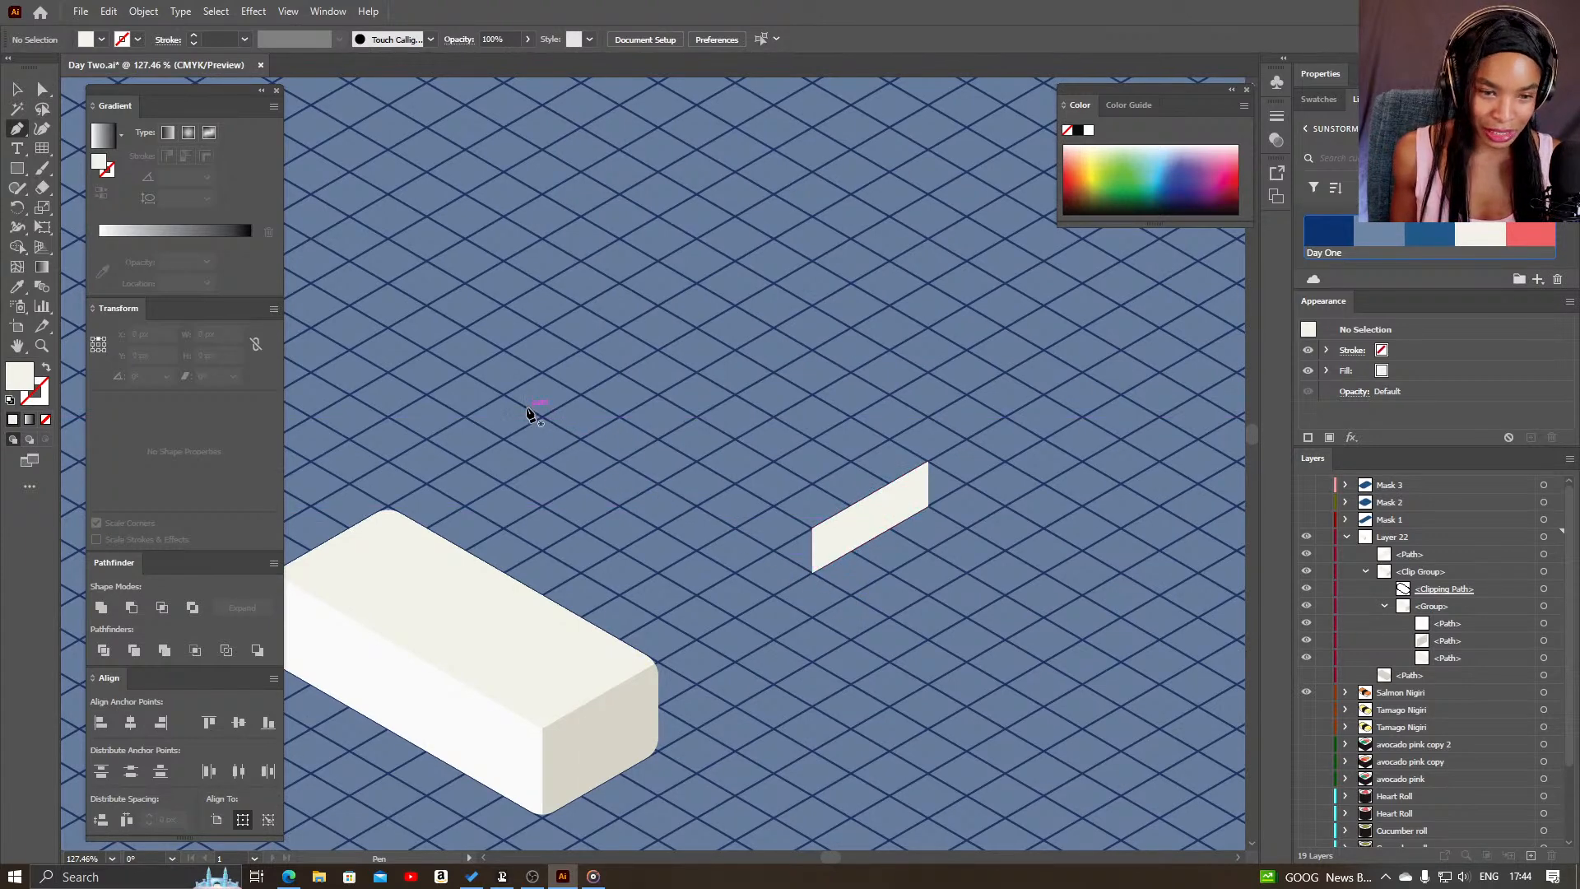
# - Draw a closed off-white six-sided slab outline about 286 px wide, incorporating the small parallelogram as its near end, with the Pen tool
pyautogui.click(508, 393)
pyautogui.click(812, 572)
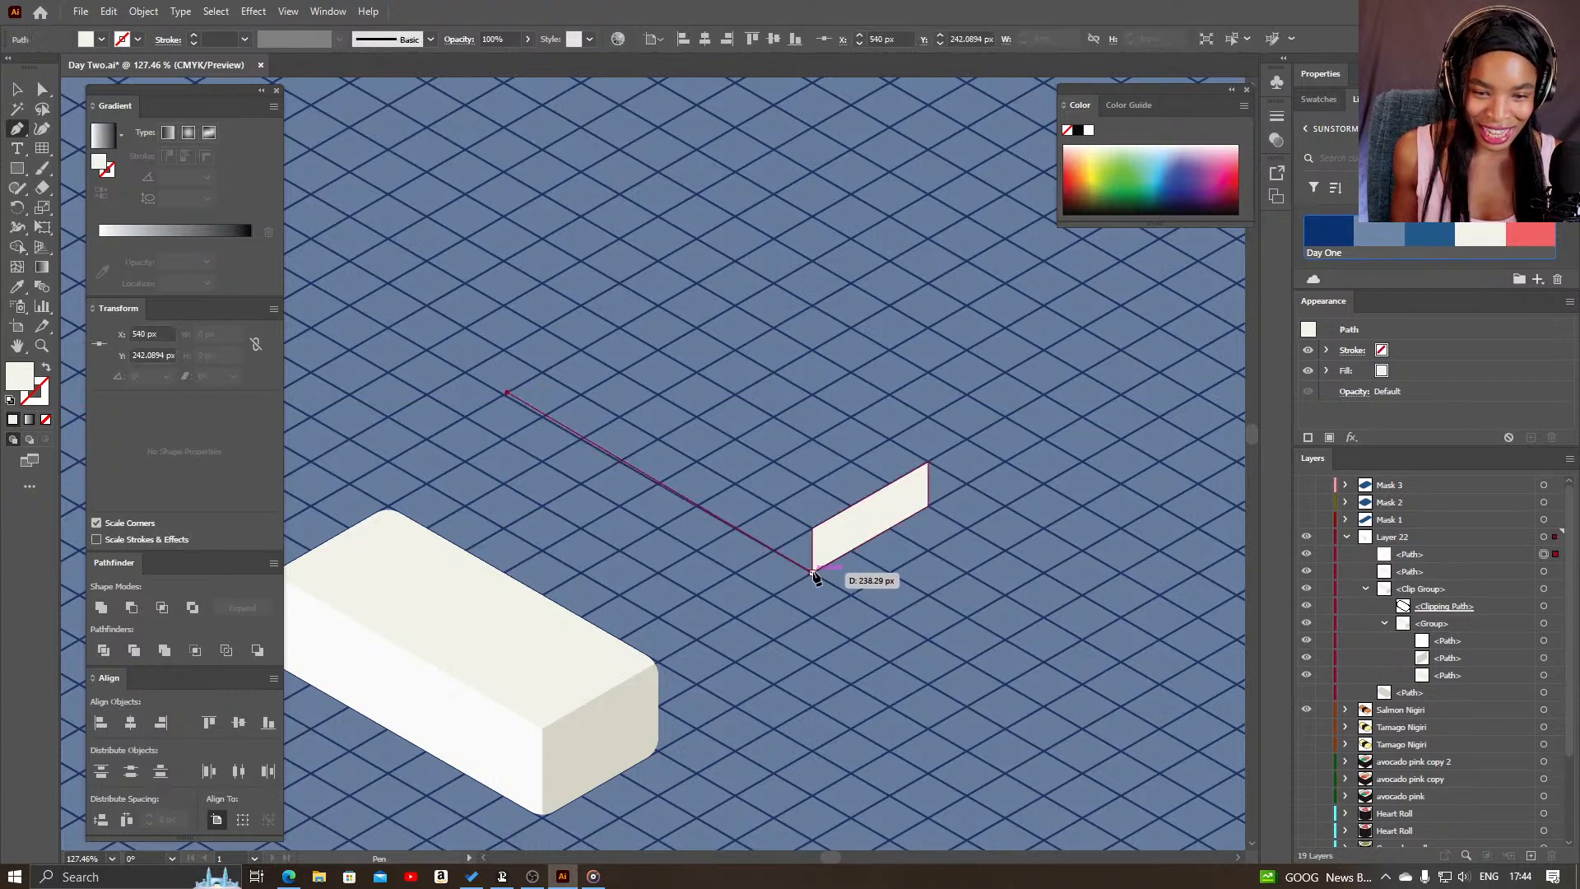
pyautogui.click(928, 507)
pyautogui.click(929, 461)
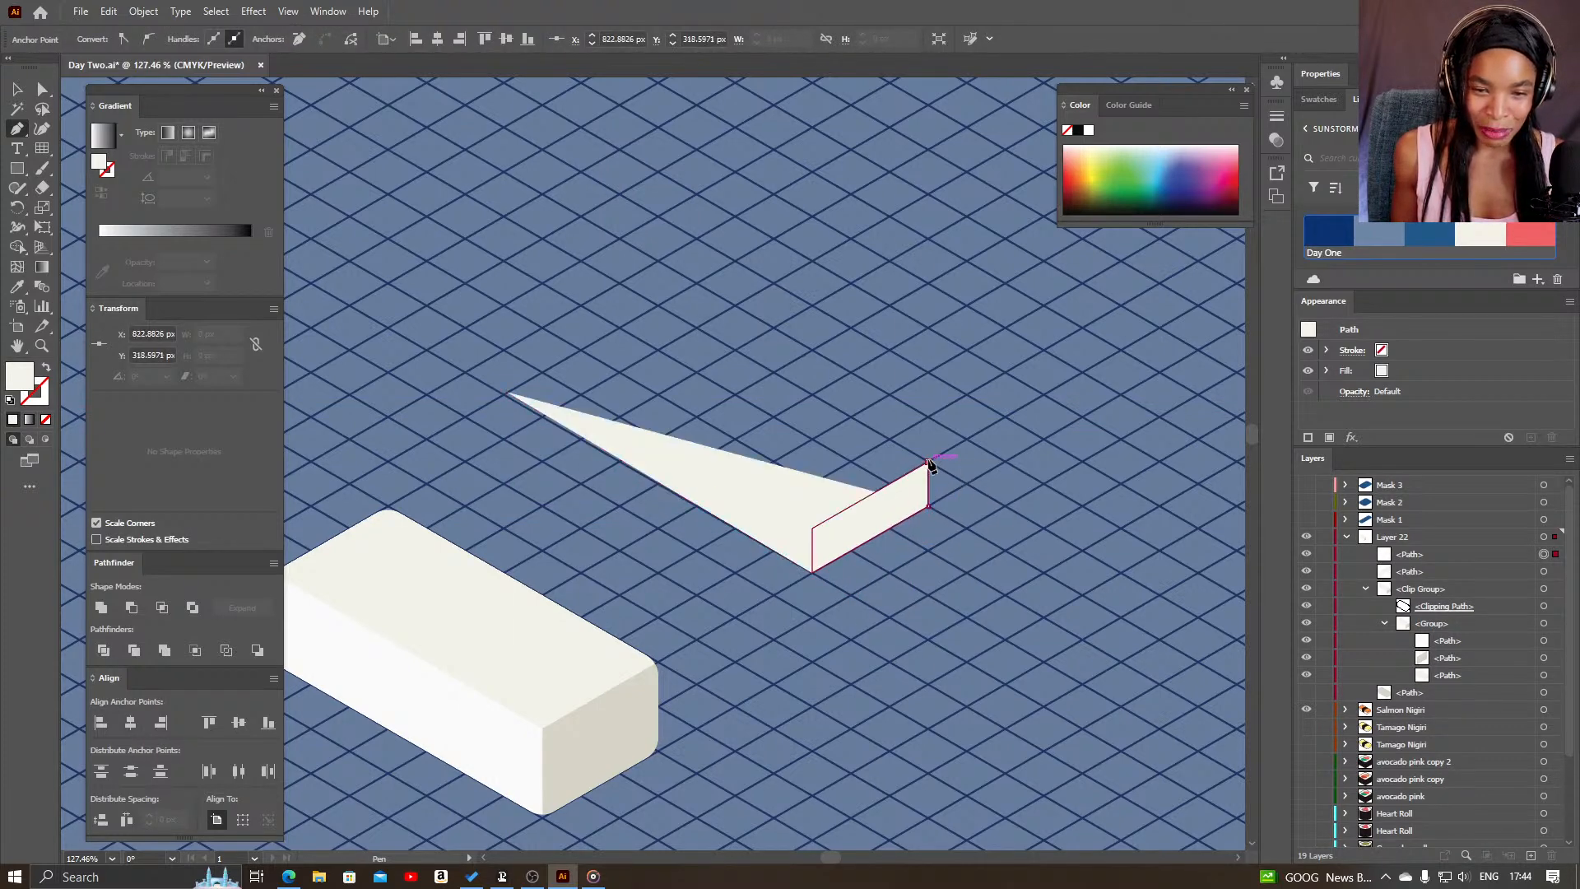
pyautogui.click(659, 306)
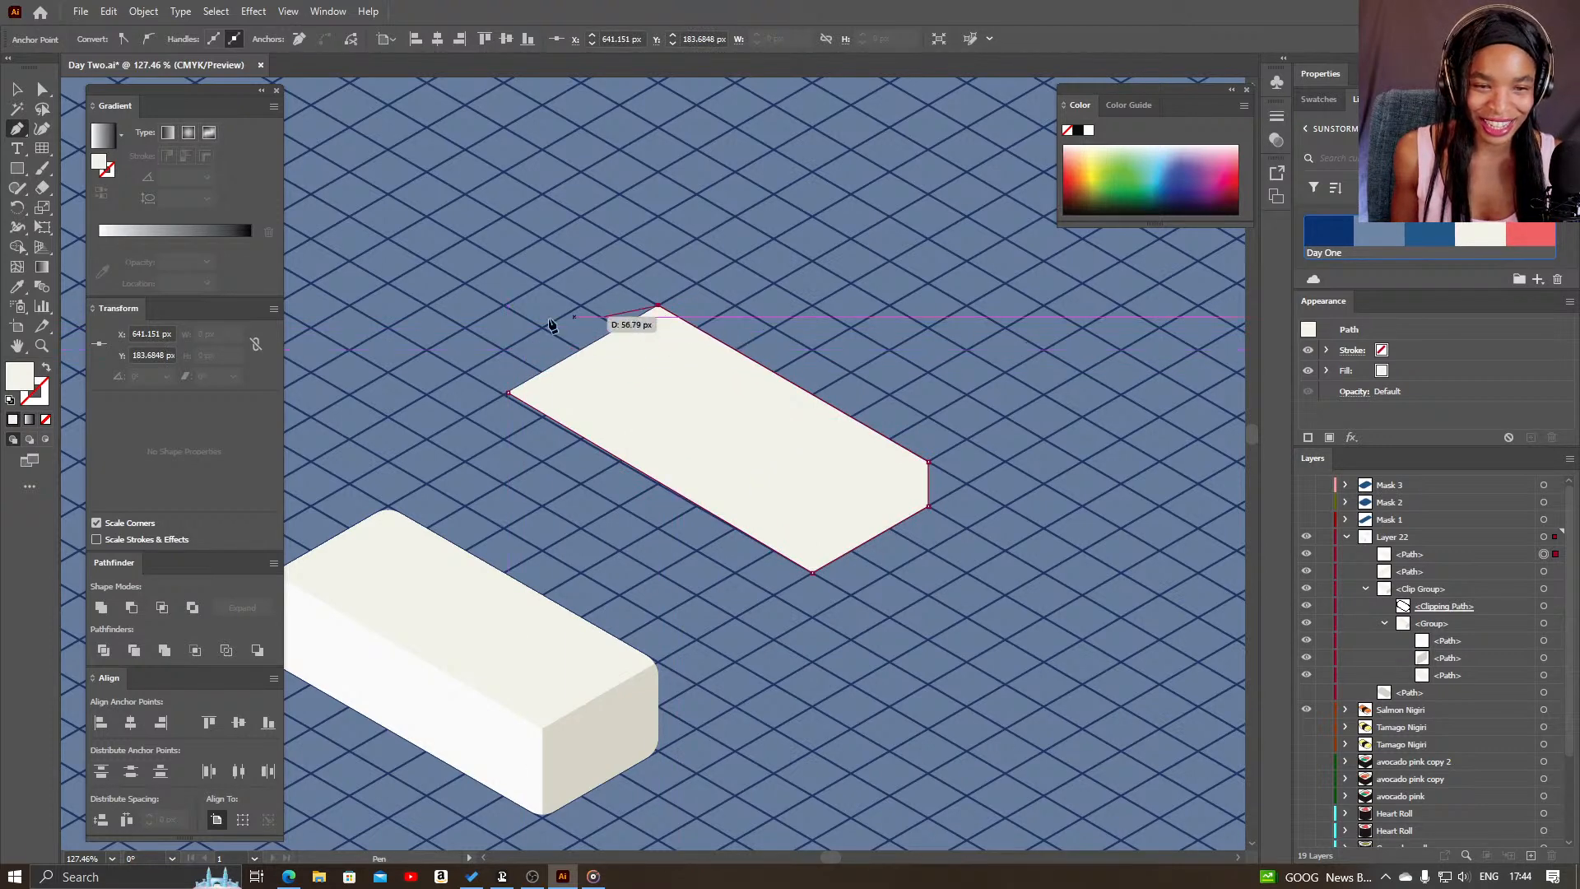
pyautogui.click(505, 350)
pyautogui.click(507, 393)
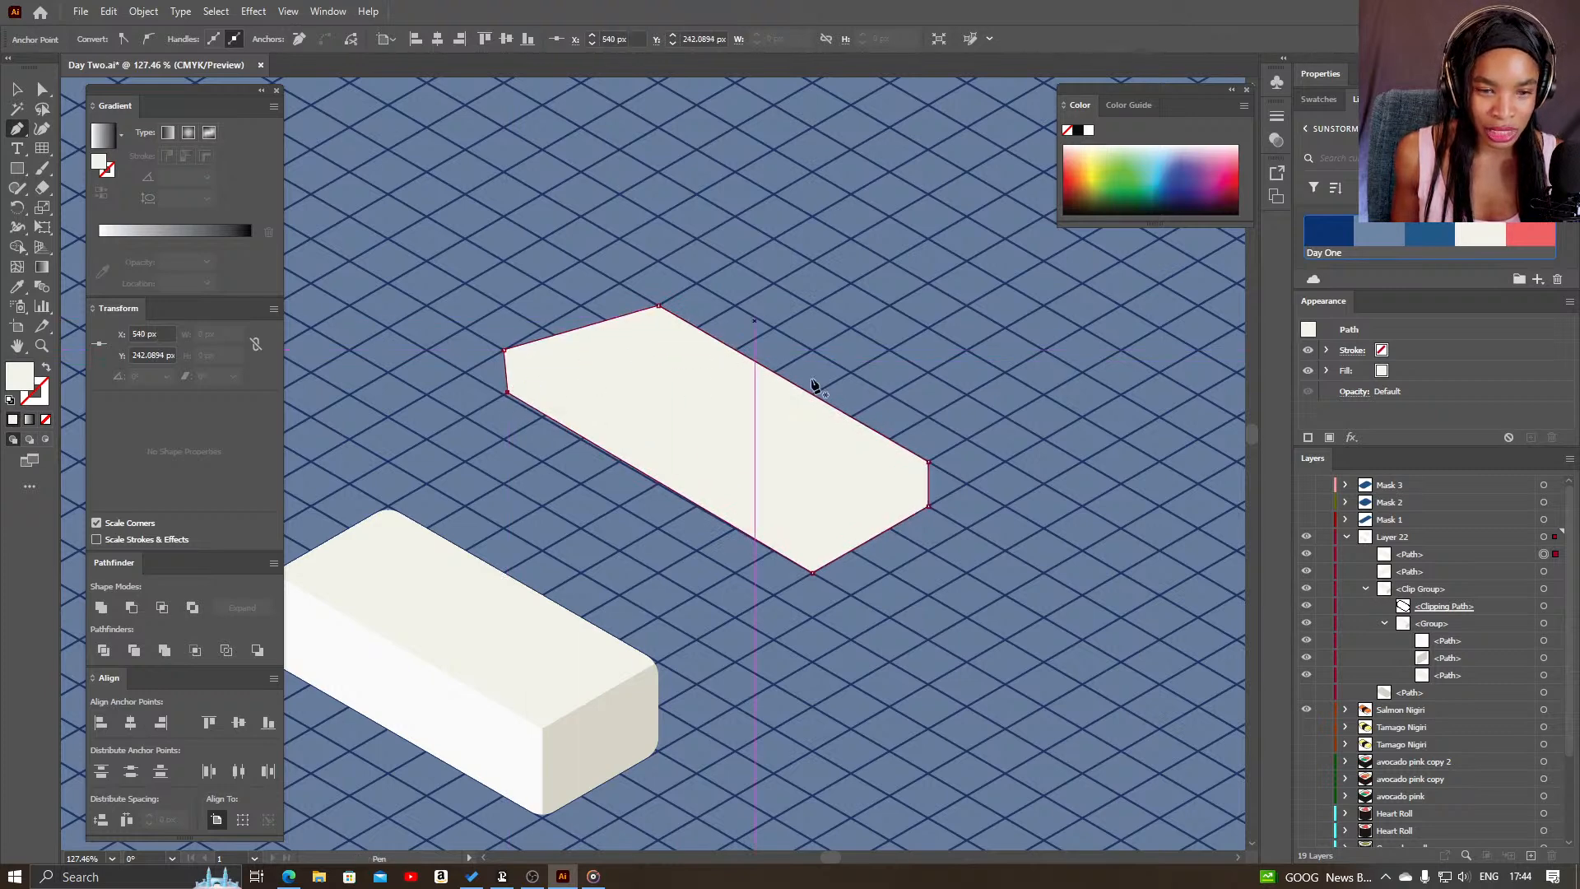
# - Move the slab outline's topmost corner outward so the short upper edge follows the isometric grid direction
pyautogui.press('a')
pyautogui.click(659, 306)
pyautogui.moveTo(660, 306); pyautogui.dragTo(620, 287)
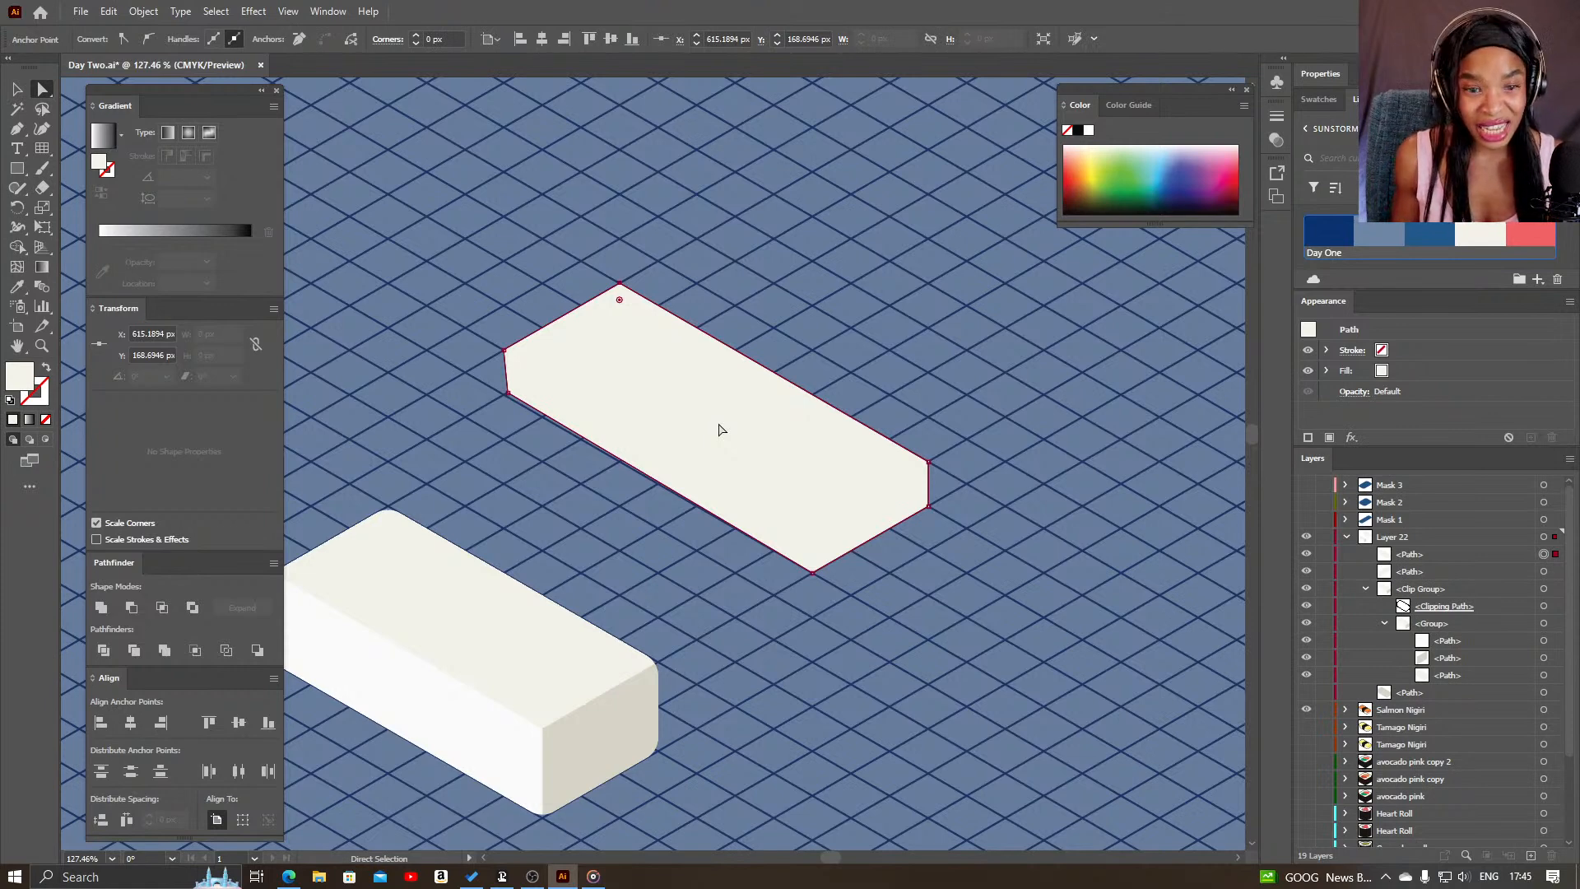
pyautogui.click(887, 359)
pyautogui.moveTo(859, 394); pyautogui.dragTo(879, 344)
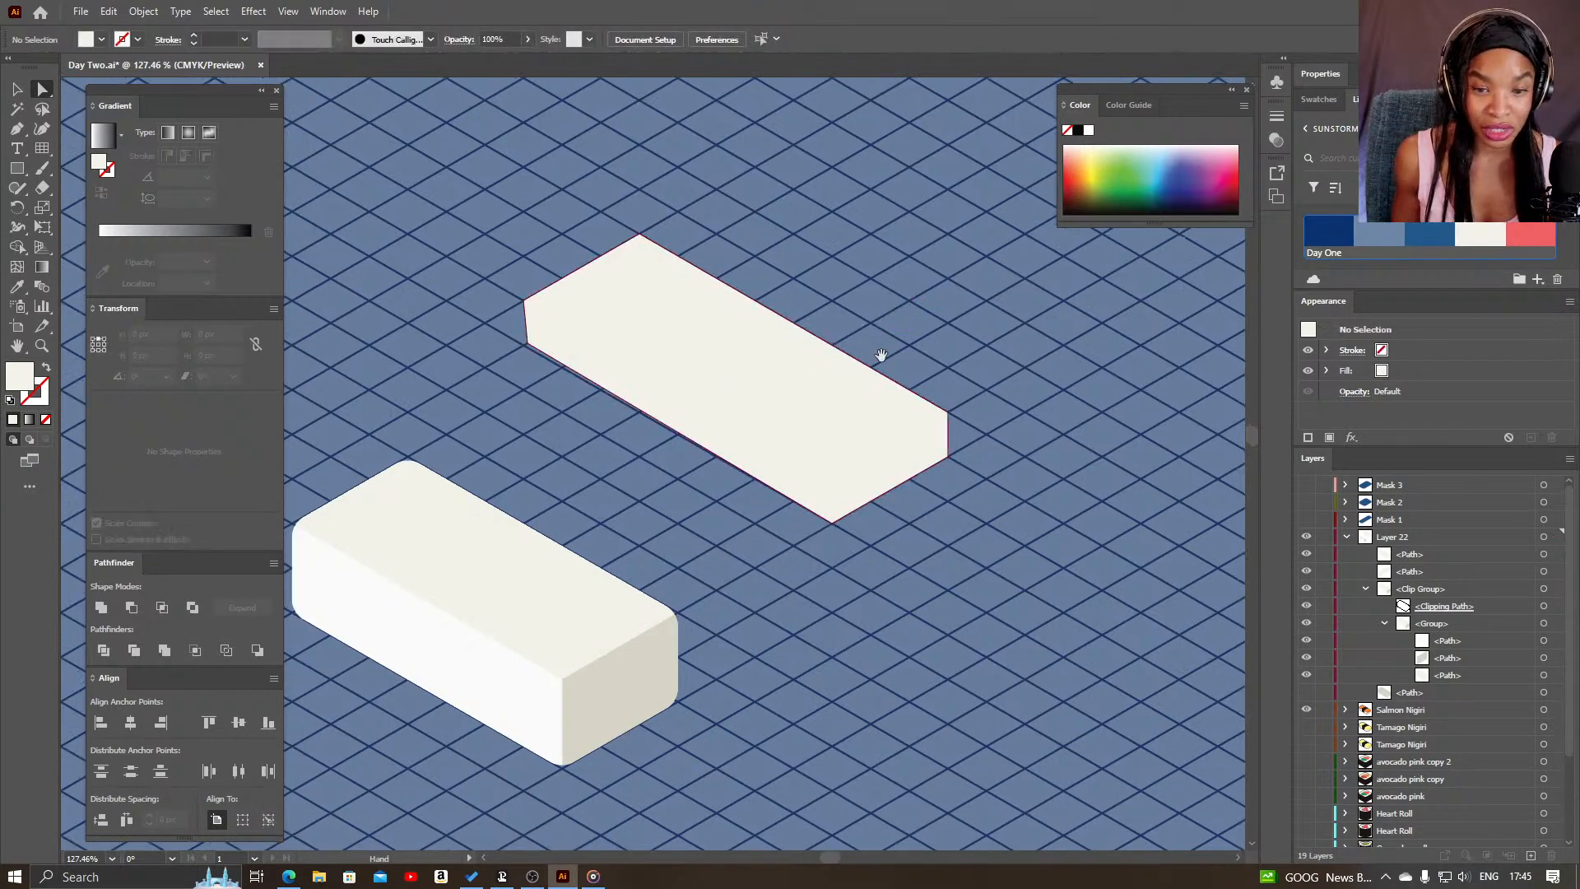
# - Bring the small end-face parallelogram in front of the slab outline and fill it with yellow FFE000
pyautogui.click(856, 445)
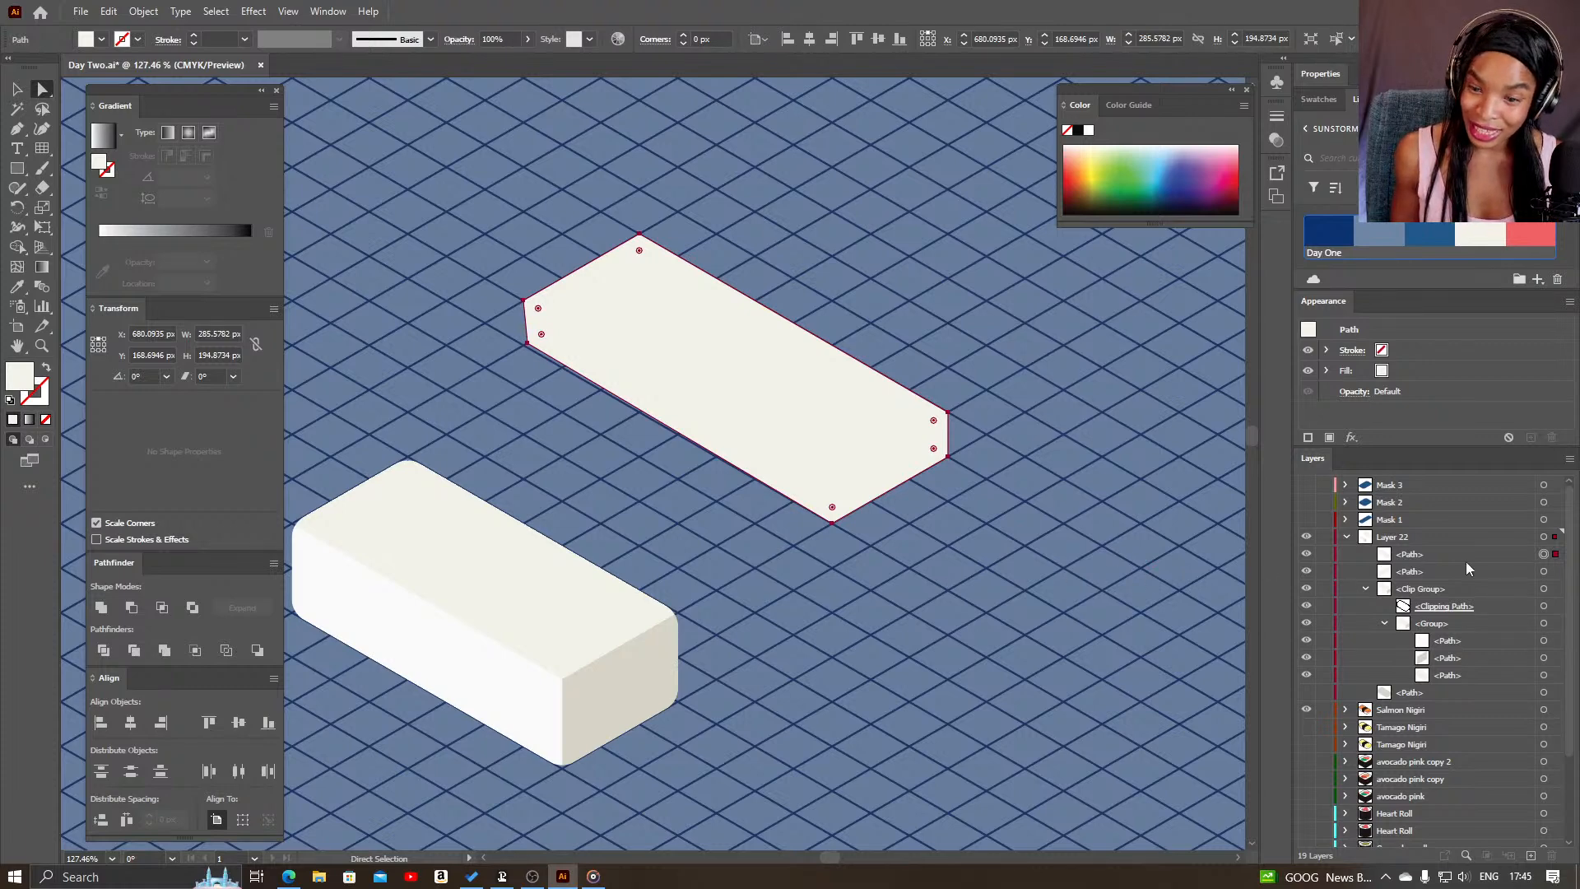
pyautogui.moveTo(1500, 575); pyautogui.dragTo(1503, 548)
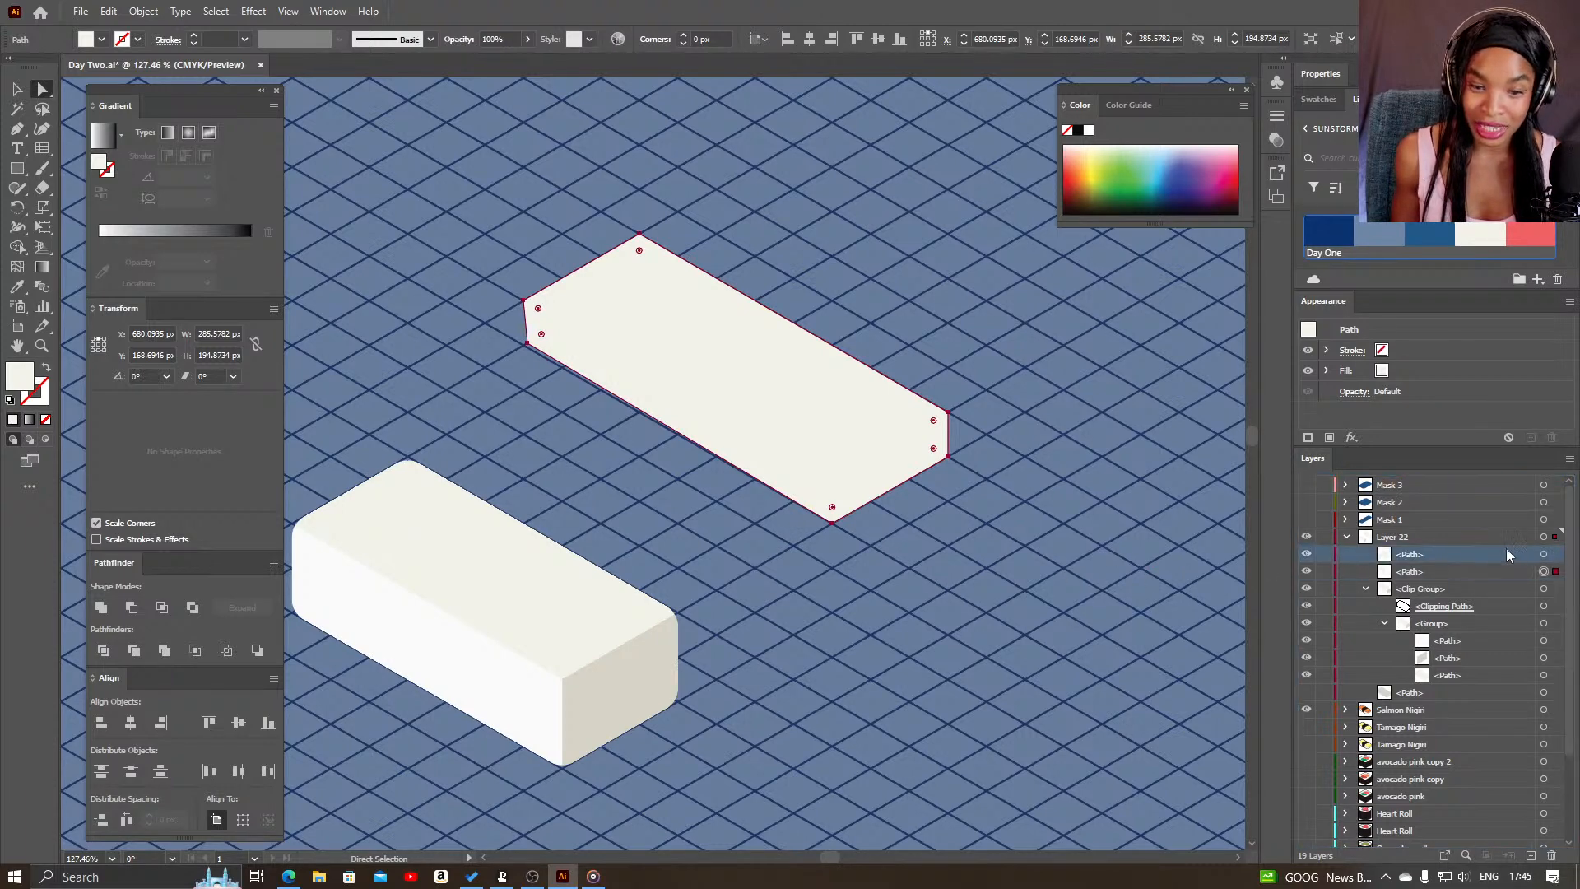
pyautogui.click(1544, 553)
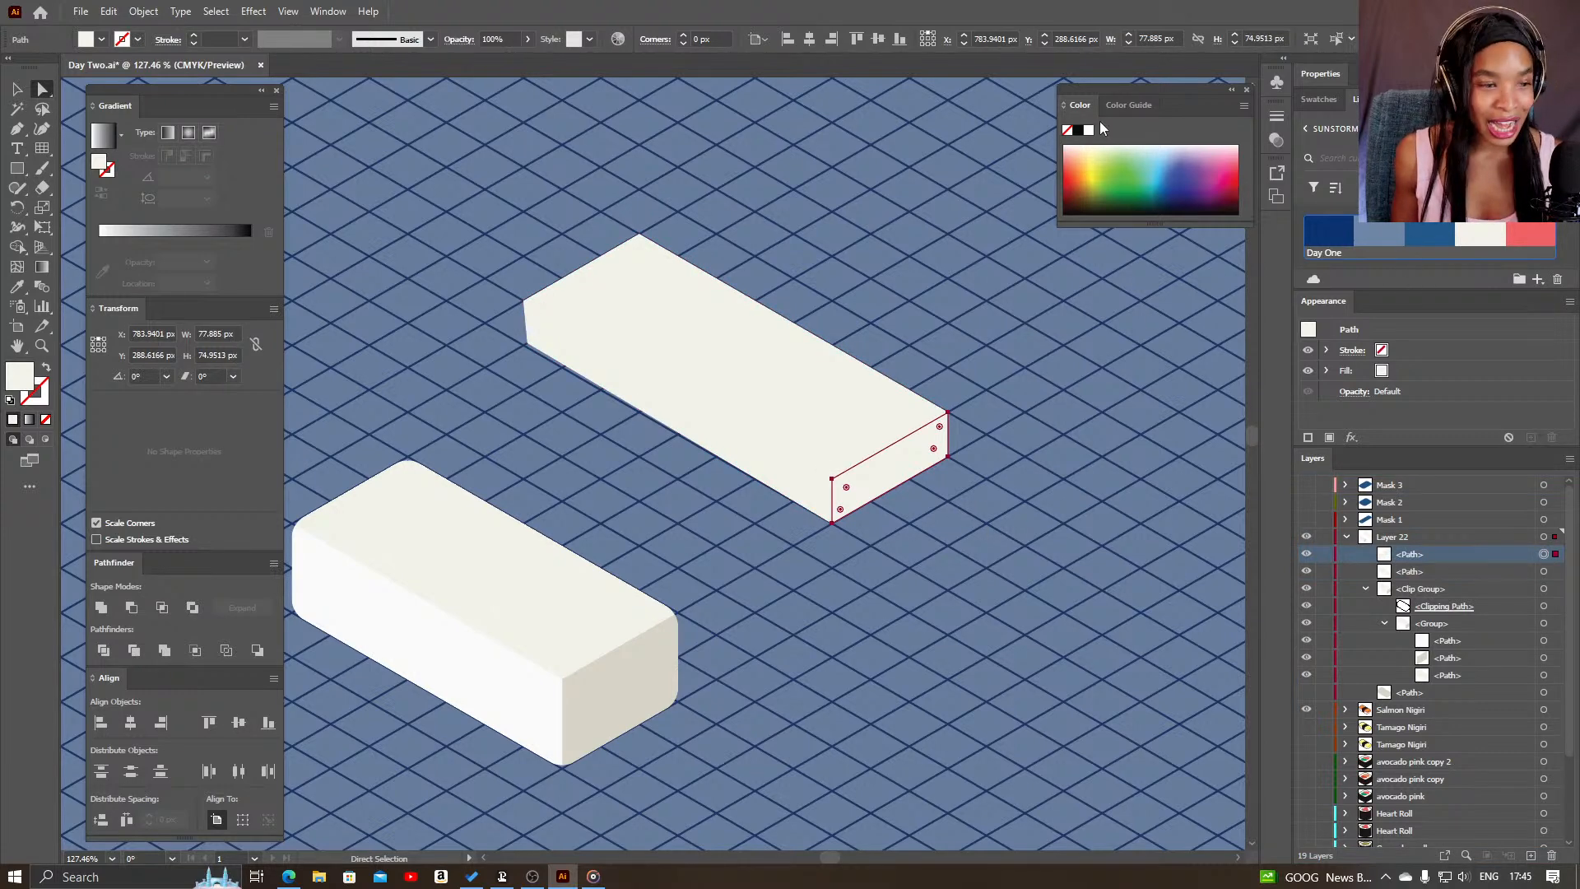
pyautogui.click(1316, 100)
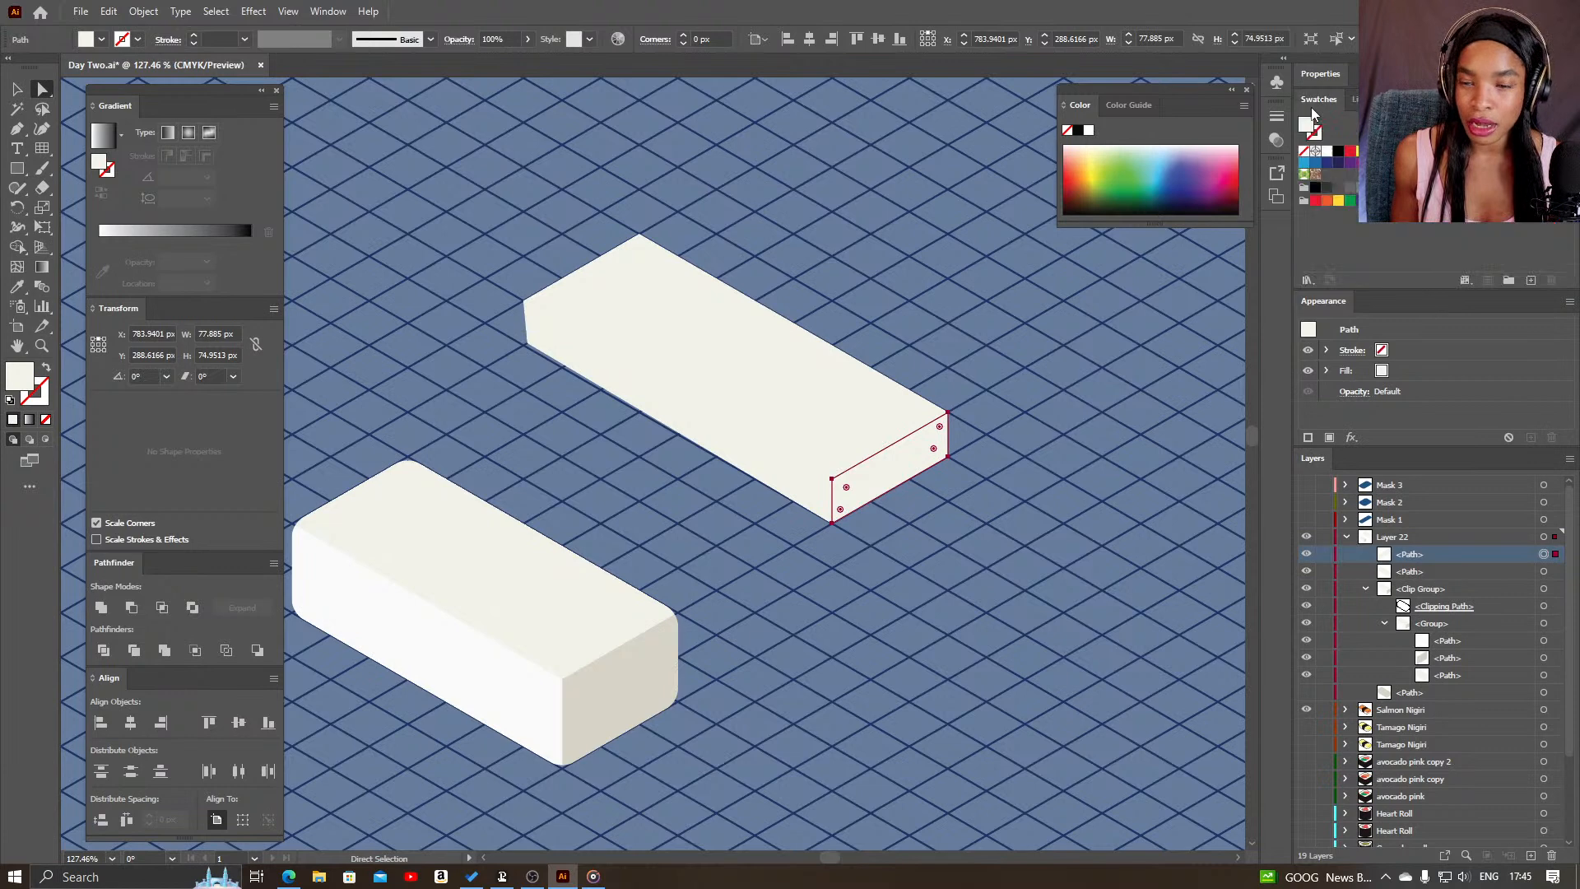
pyautogui.click(1338, 200)
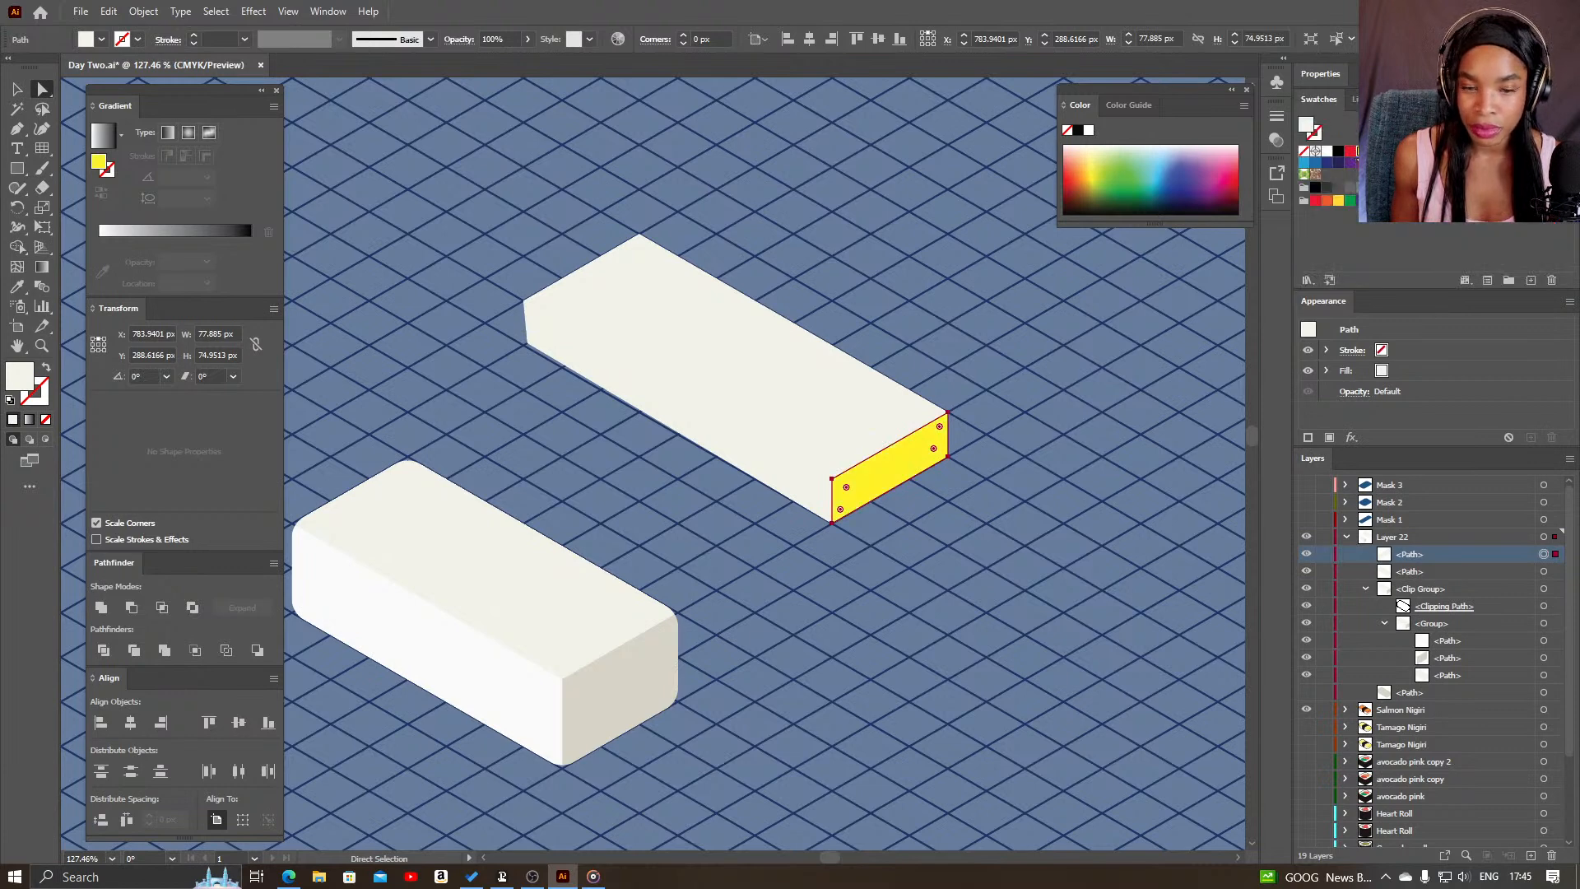
pyautogui.doubleClick(19, 376)
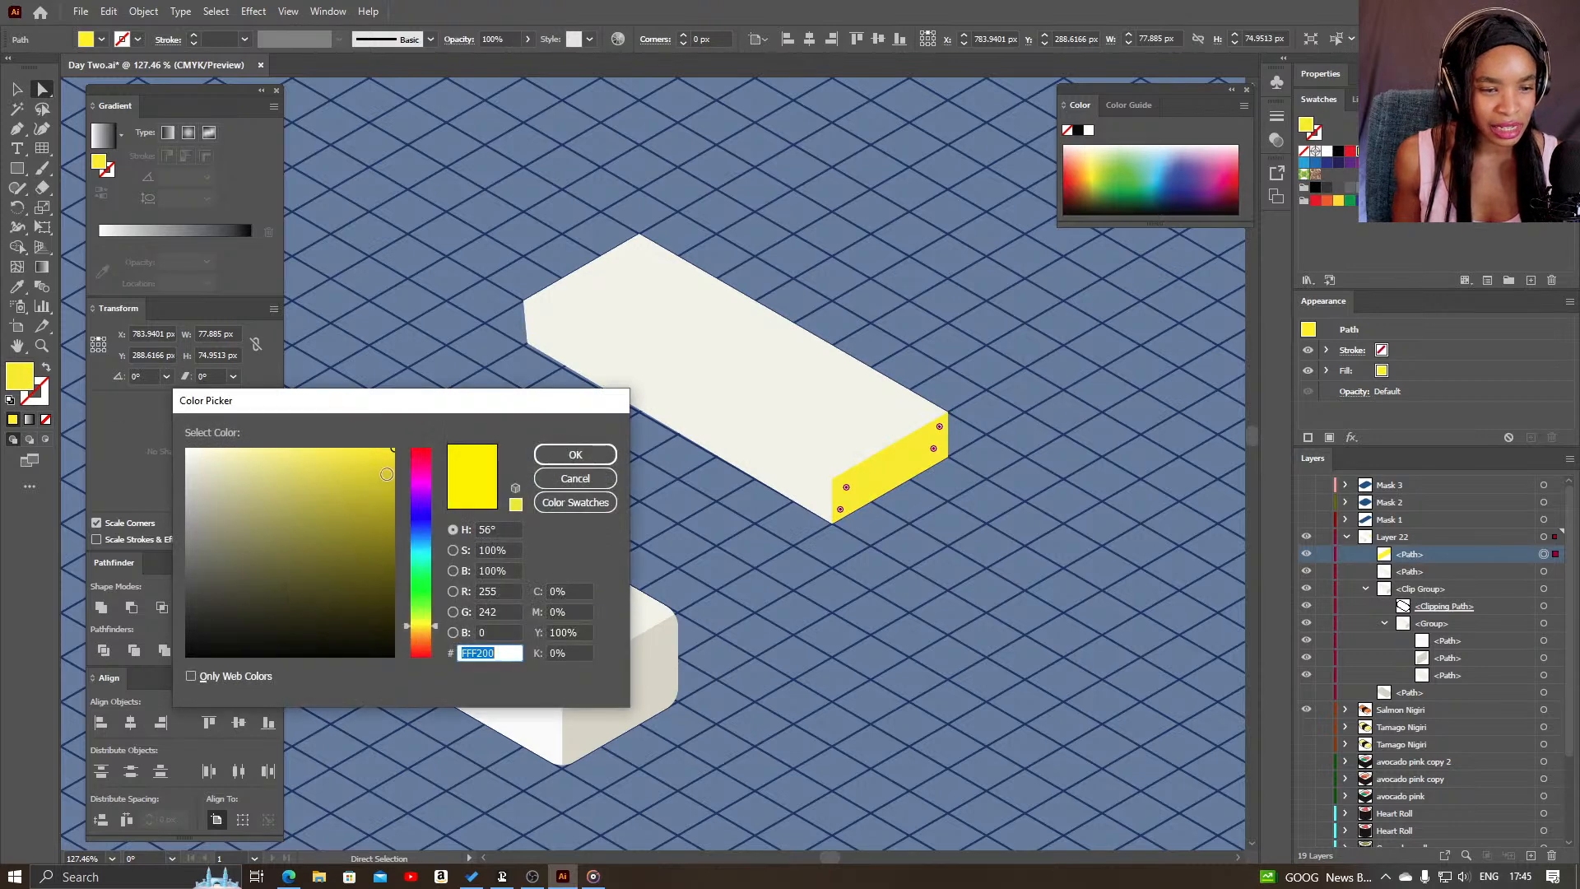
pyautogui.click(436, 632)
pyautogui.click(435, 629)
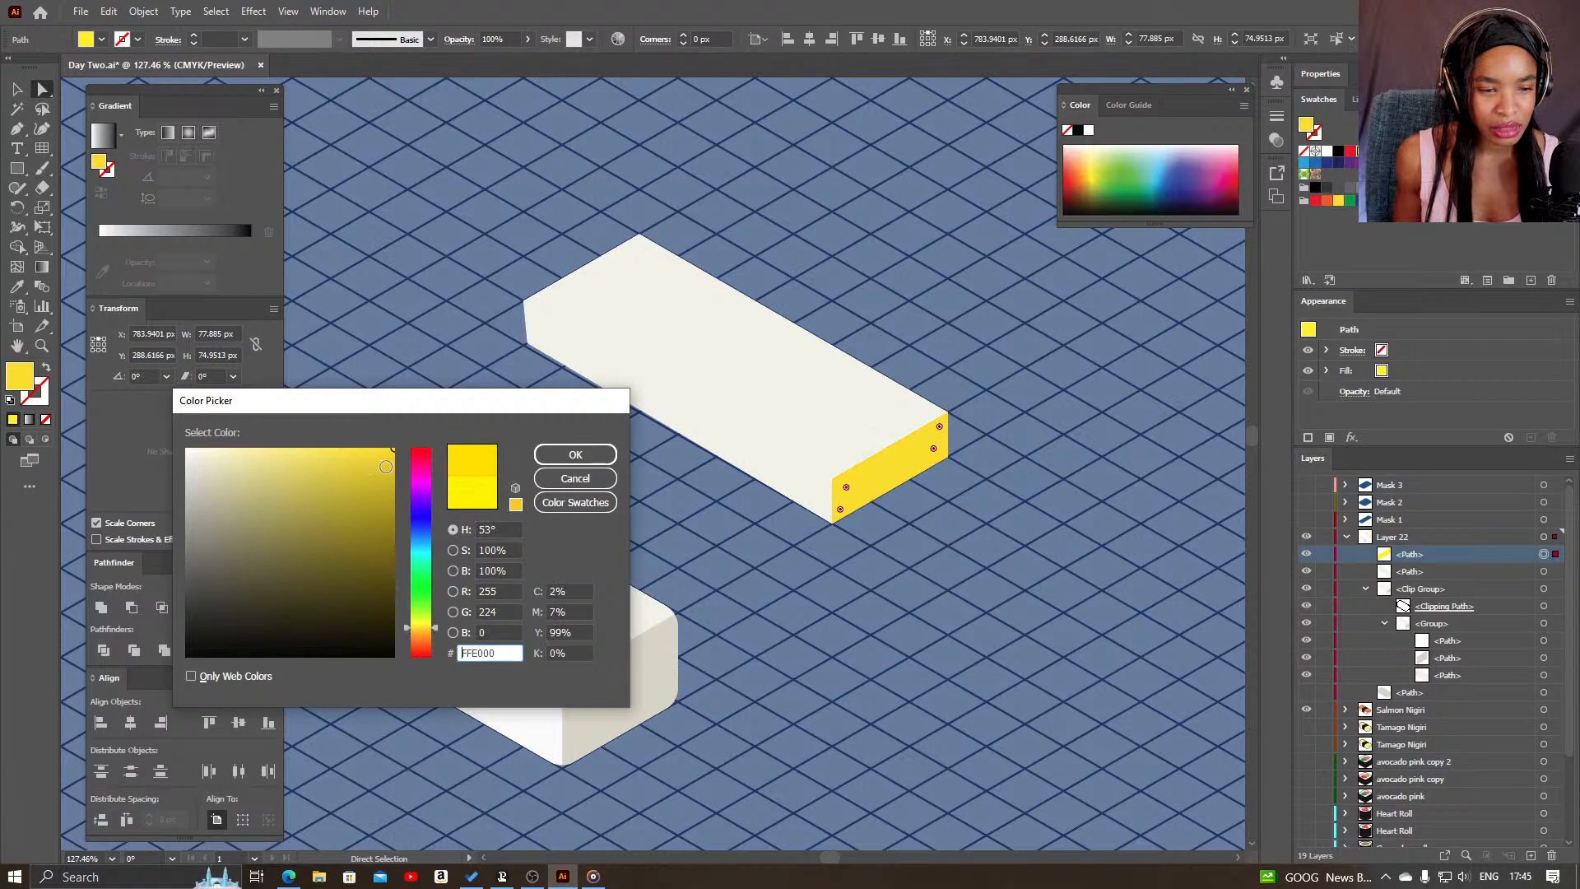
pyautogui.click(575, 454)
# - Check which path is the yellow end face and which is the slab outline by hiding and reshowing them
pyautogui.click(811, 479)
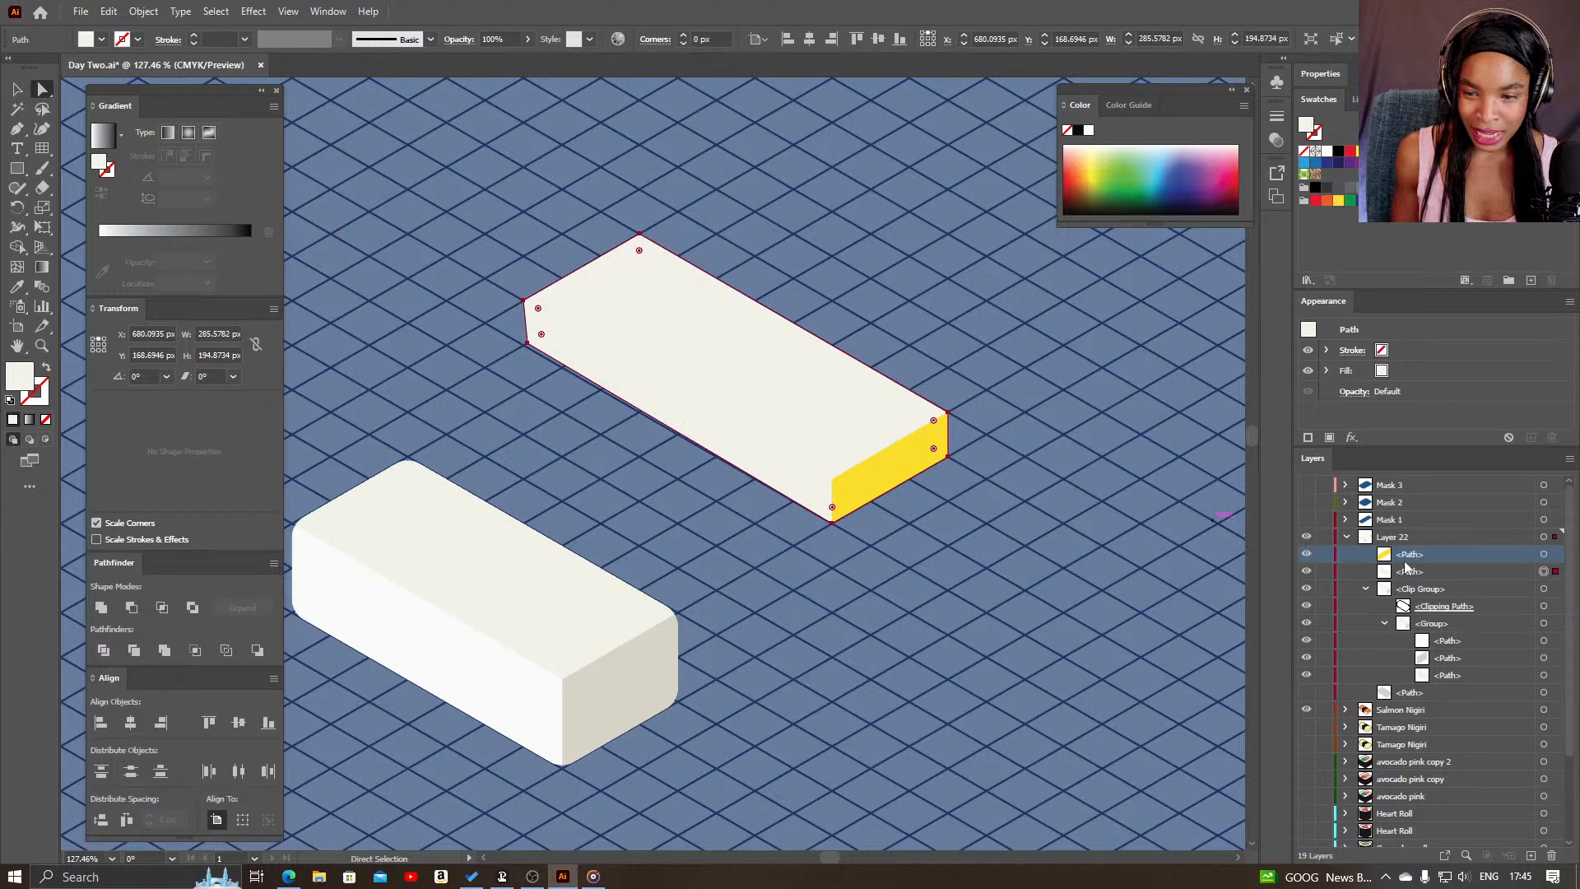
pyautogui.click(1305, 555)
pyautogui.click(1305, 555)
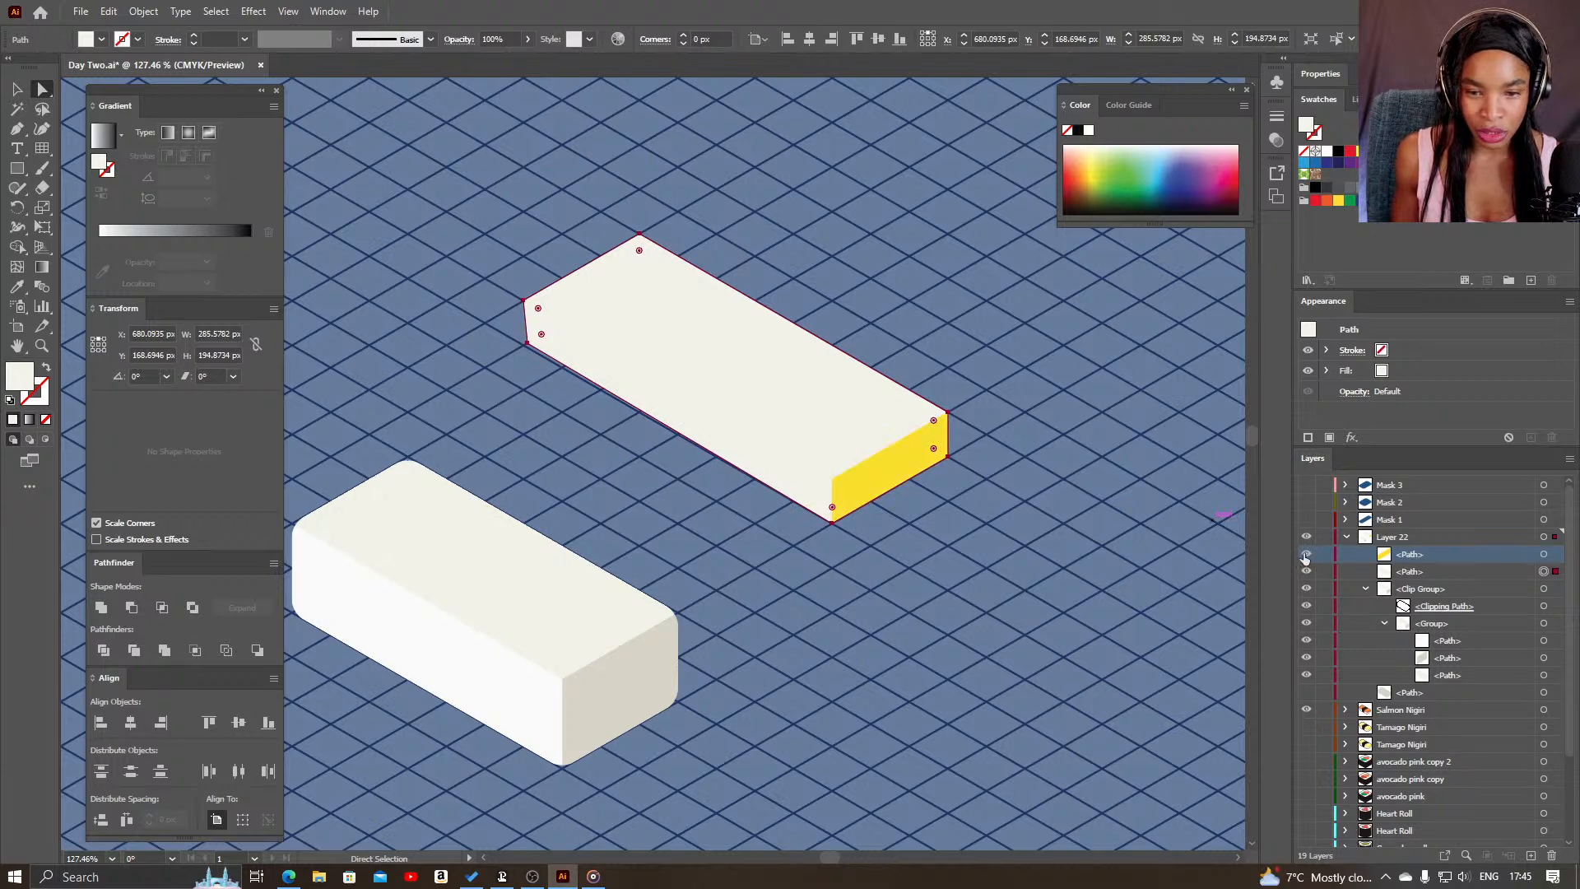
pyautogui.click(1306, 573)
pyautogui.click(1307, 573)
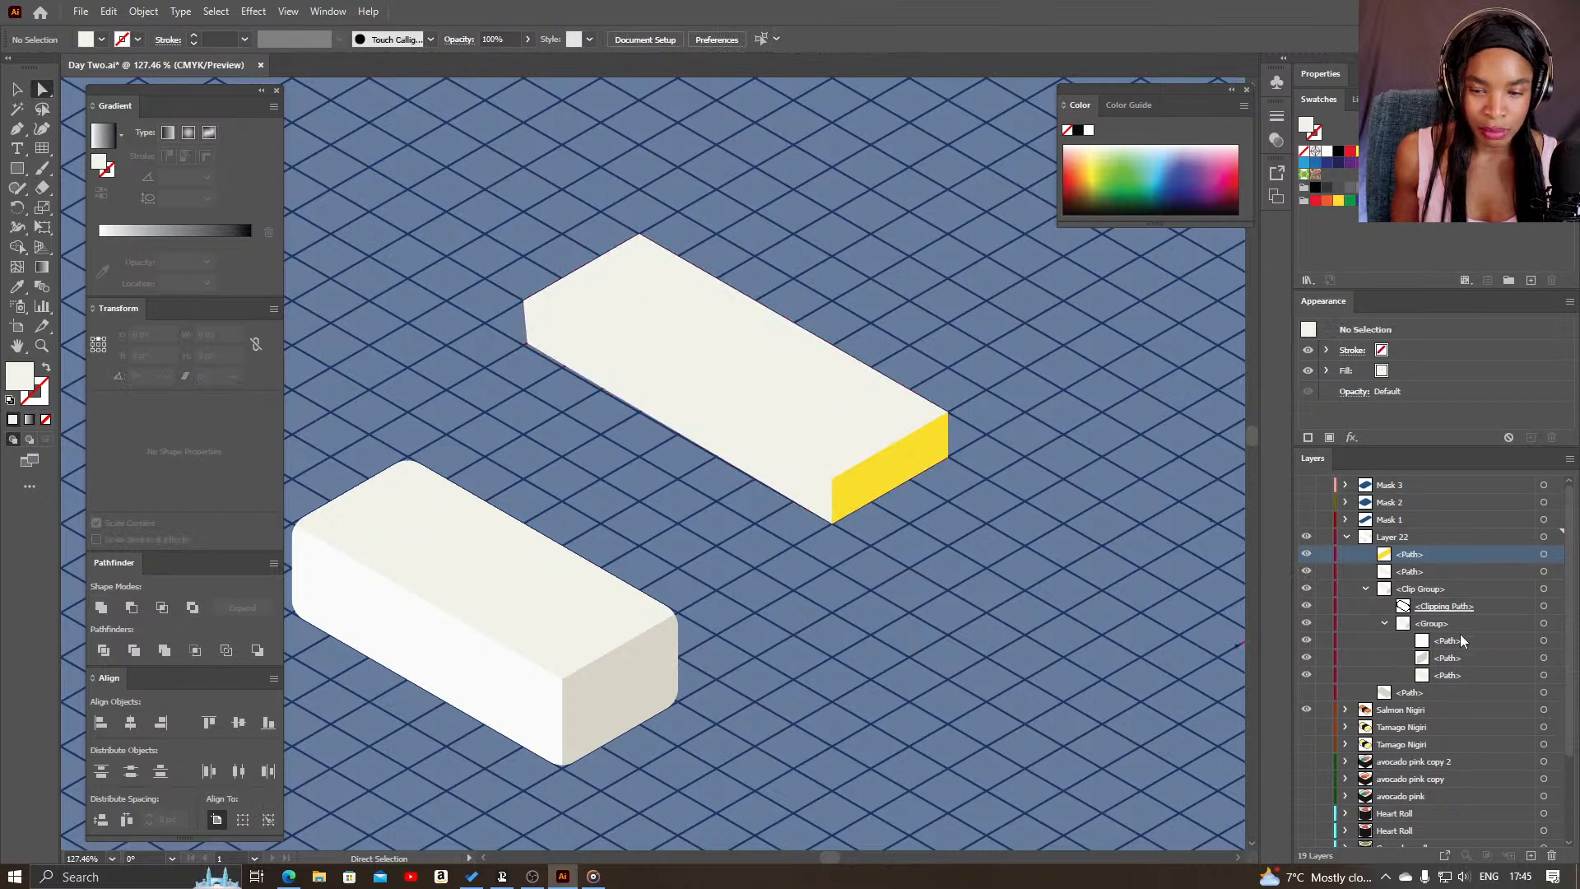
pyautogui.click(1307, 574)
pyautogui.press('p')
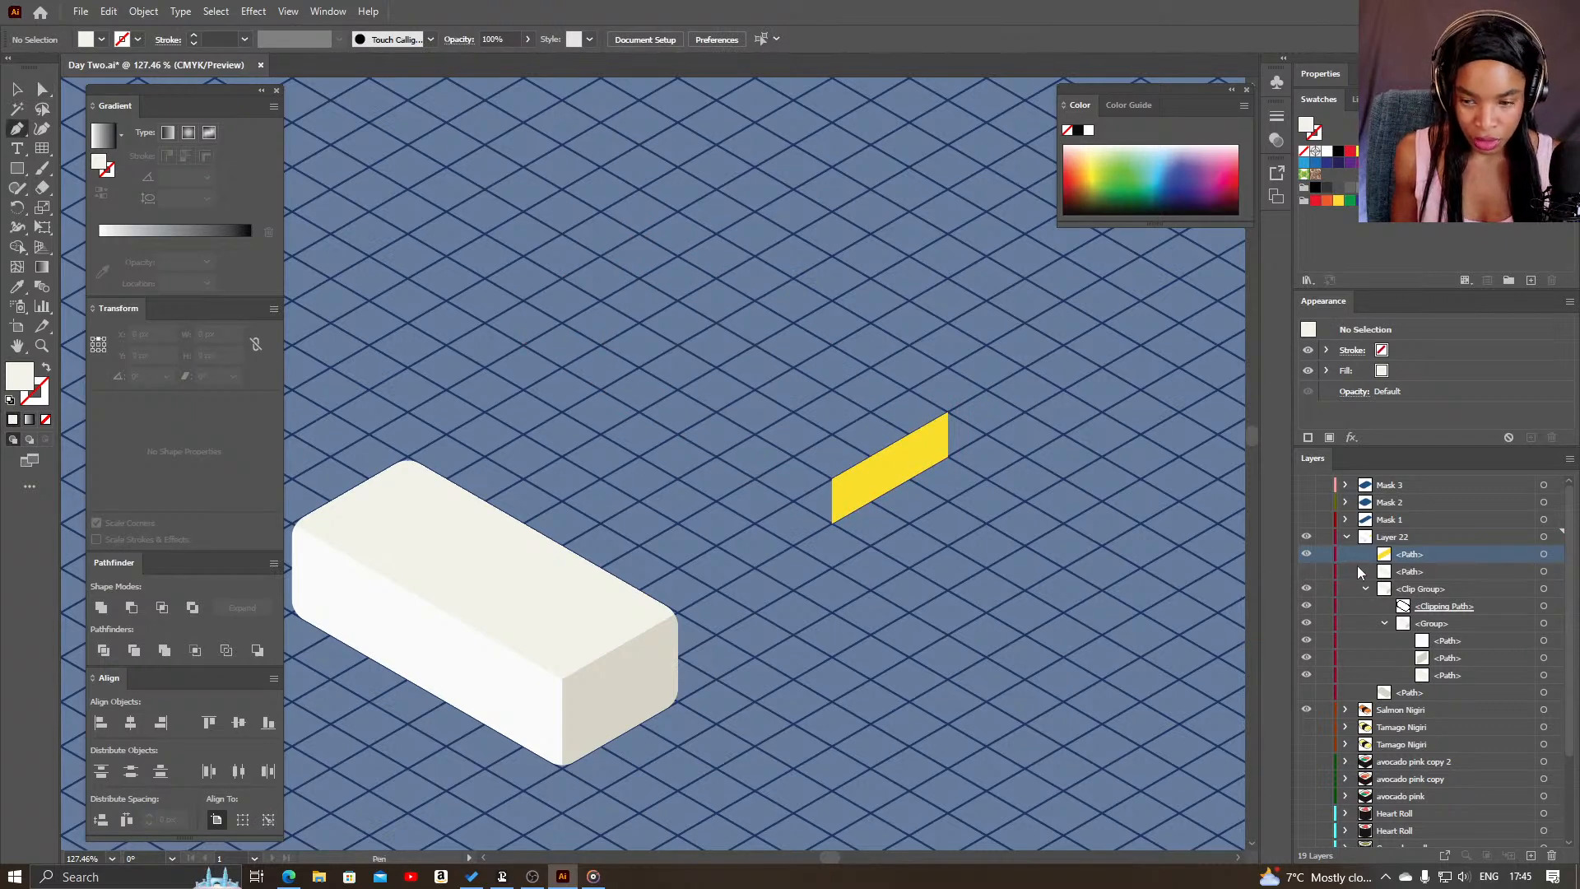
pyautogui.click(1307, 572)
pyautogui.press('\\')
pyautogui.moveTo(543, 319); pyautogui.dragTo(631, 339)
pyautogui.hotkey('ctrl', 'z')
# - Move the lower corner at the slab outline's far end directly beneath the corner above it, making that short edge vertical
pyautogui.press('z')
pyautogui.moveTo(524, 335); pyautogui.dragTo(811, 382)
pyautogui.press('a')
pyautogui.click(1544, 571)
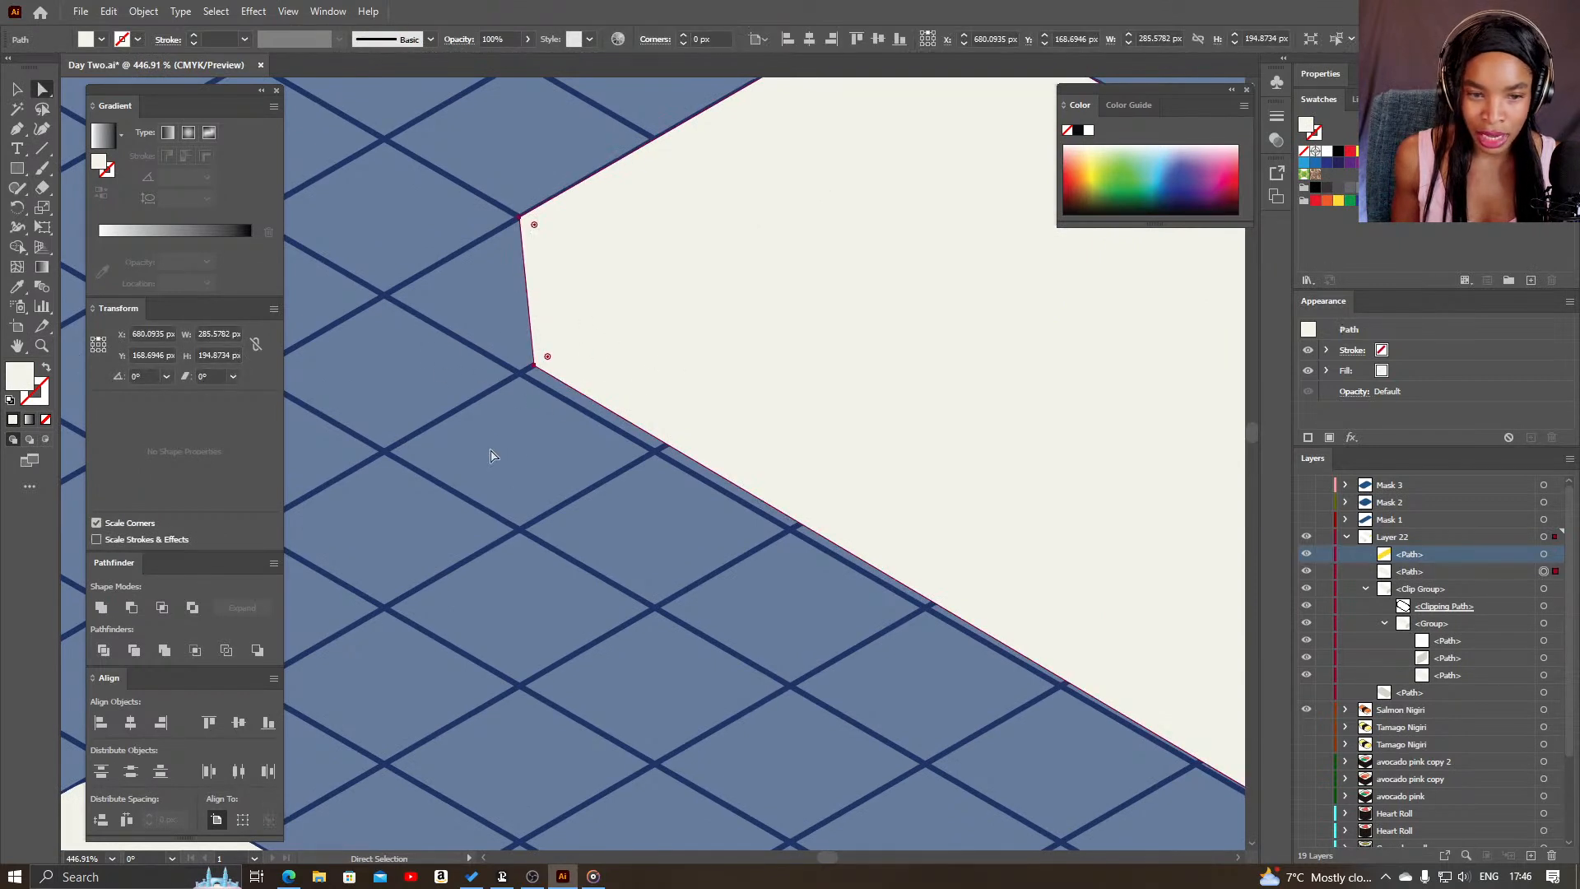
pyautogui.click(535, 367)
pyautogui.moveTo(534, 367); pyautogui.dragTo(520, 374)
# - Draw the slab's long side face as a four-sided off-white path from the yellow end face to the far end
pyautogui.press('z')
pyautogui.moveTo(790, 551); pyautogui.dragTo(535, 565)
pyautogui.press('space')
pyautogui.moveTo(883, 646); pyautogui.dragTo(702, 650)
pyautogui.press('p')
pyautogui.press('space')
pyautogui.moveTo(889, 654); pyautogui.dragTo(802, 581)
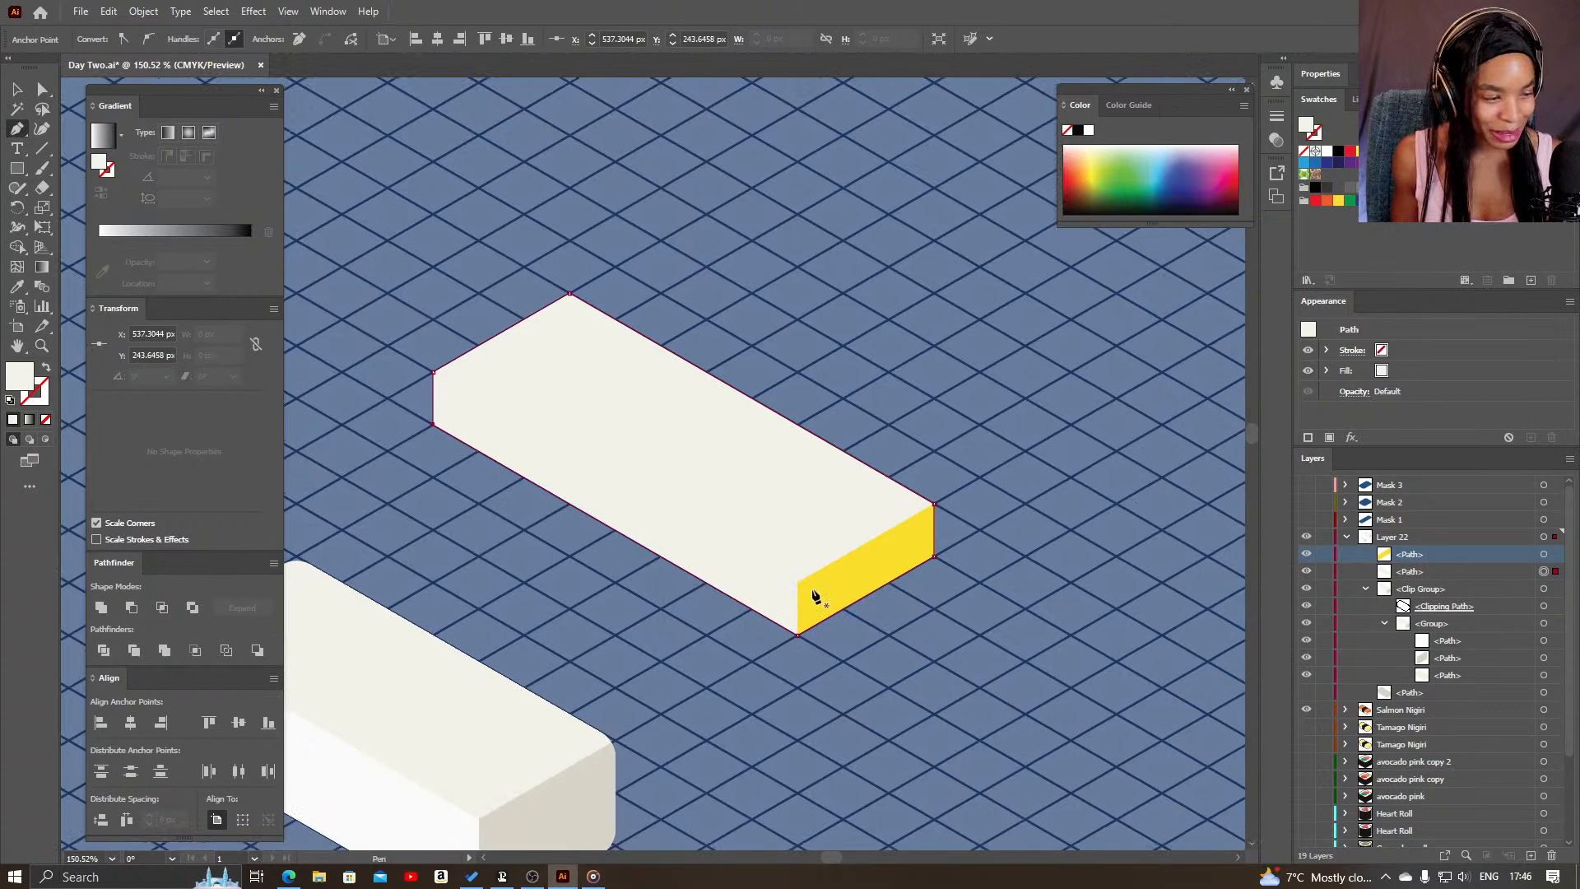
pyautogui.press('z')
pyautogui.moveTo(761, 537)
pyautogui.mouseDown()
pyautogui.moveTo(806, 534)
pyautogui.moveTo(773, 537)
pyautogui.mouseUp()
pyautogui.press('p')
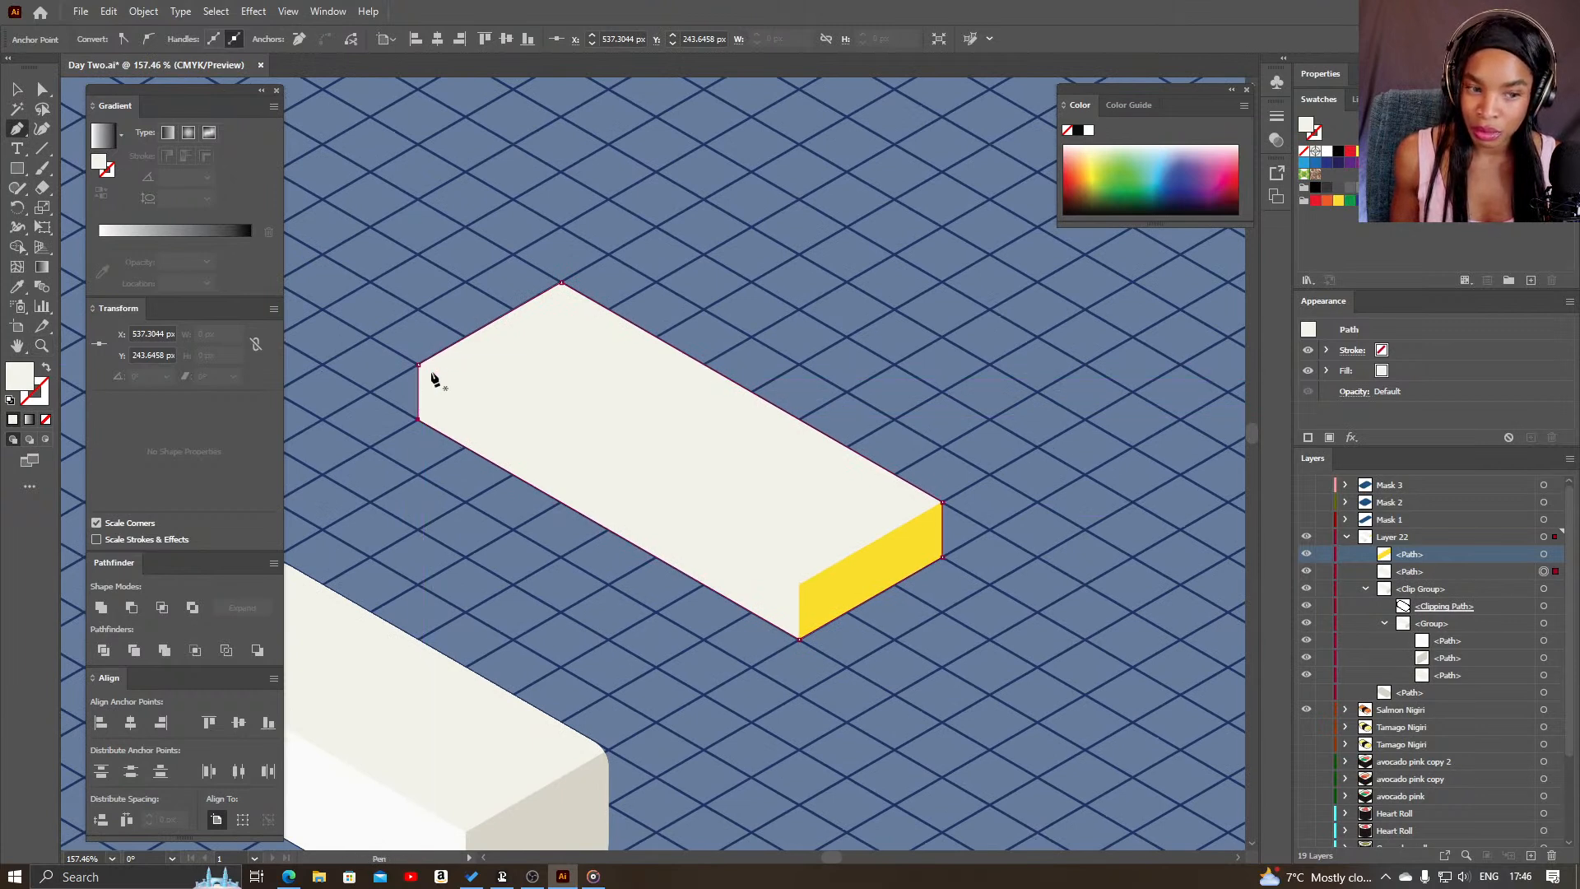
pyautogui.keyDown('ctrl'); pyautogui.click(369, 392); pyautogui.keyUp('ctrl')
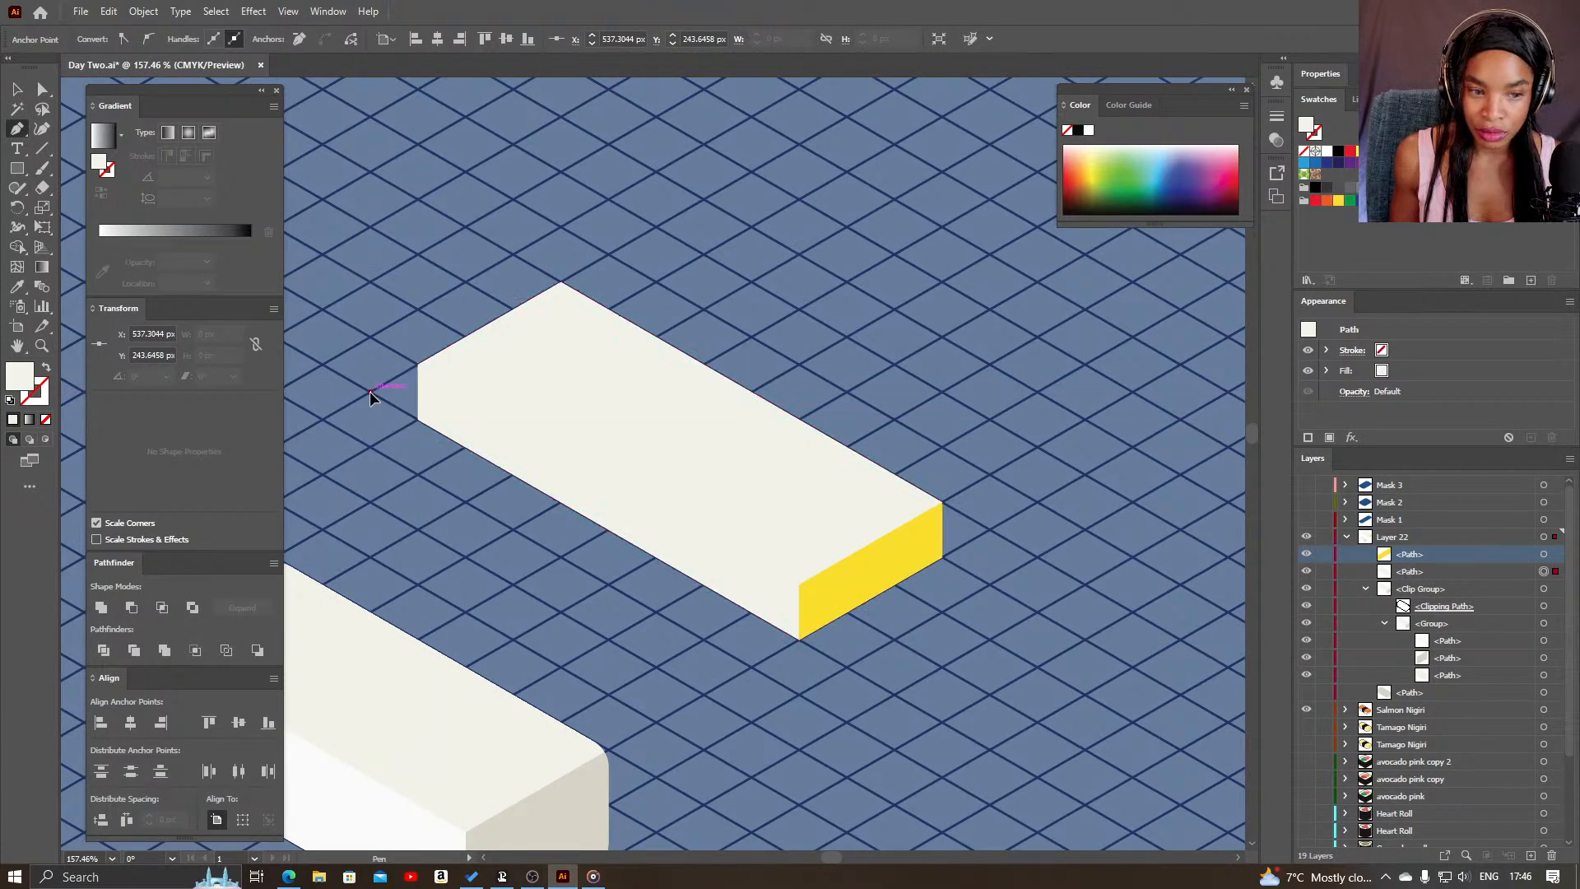
pyautogui.click(370, 391)
pyautogui.click(800, 638)
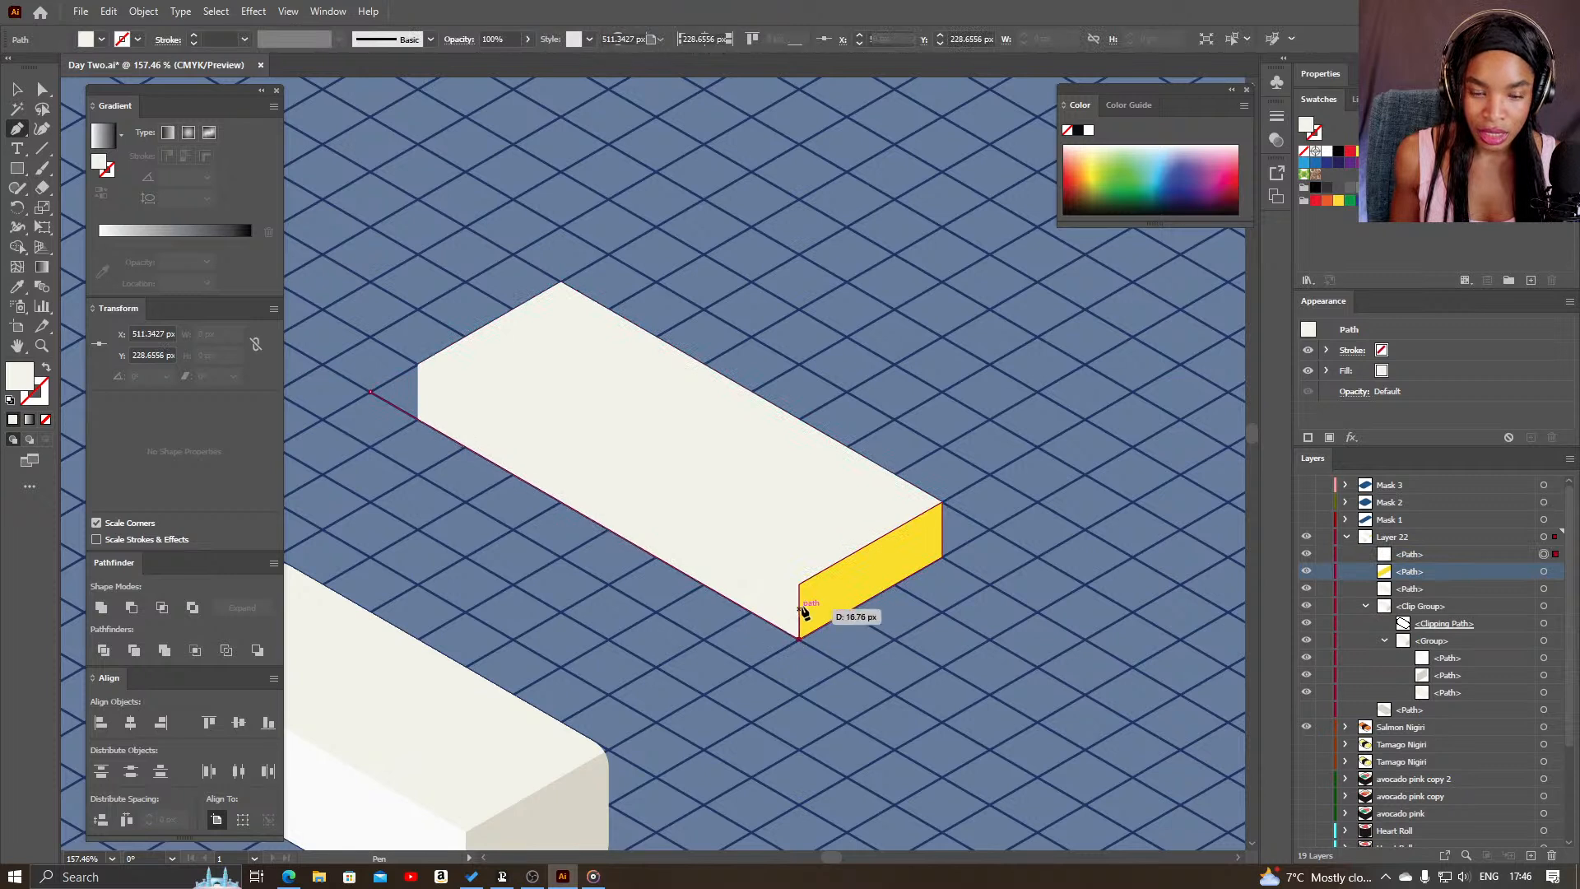
pyautogui.click(798, 584)
pyautogui.click(418, 369)
pyautogui.click(370, 392)
# - Move the long side face's overshooting corner onto the slab outline's lower far corner and fill the face with the end face's yellow
pyautogui.press('ctrl')
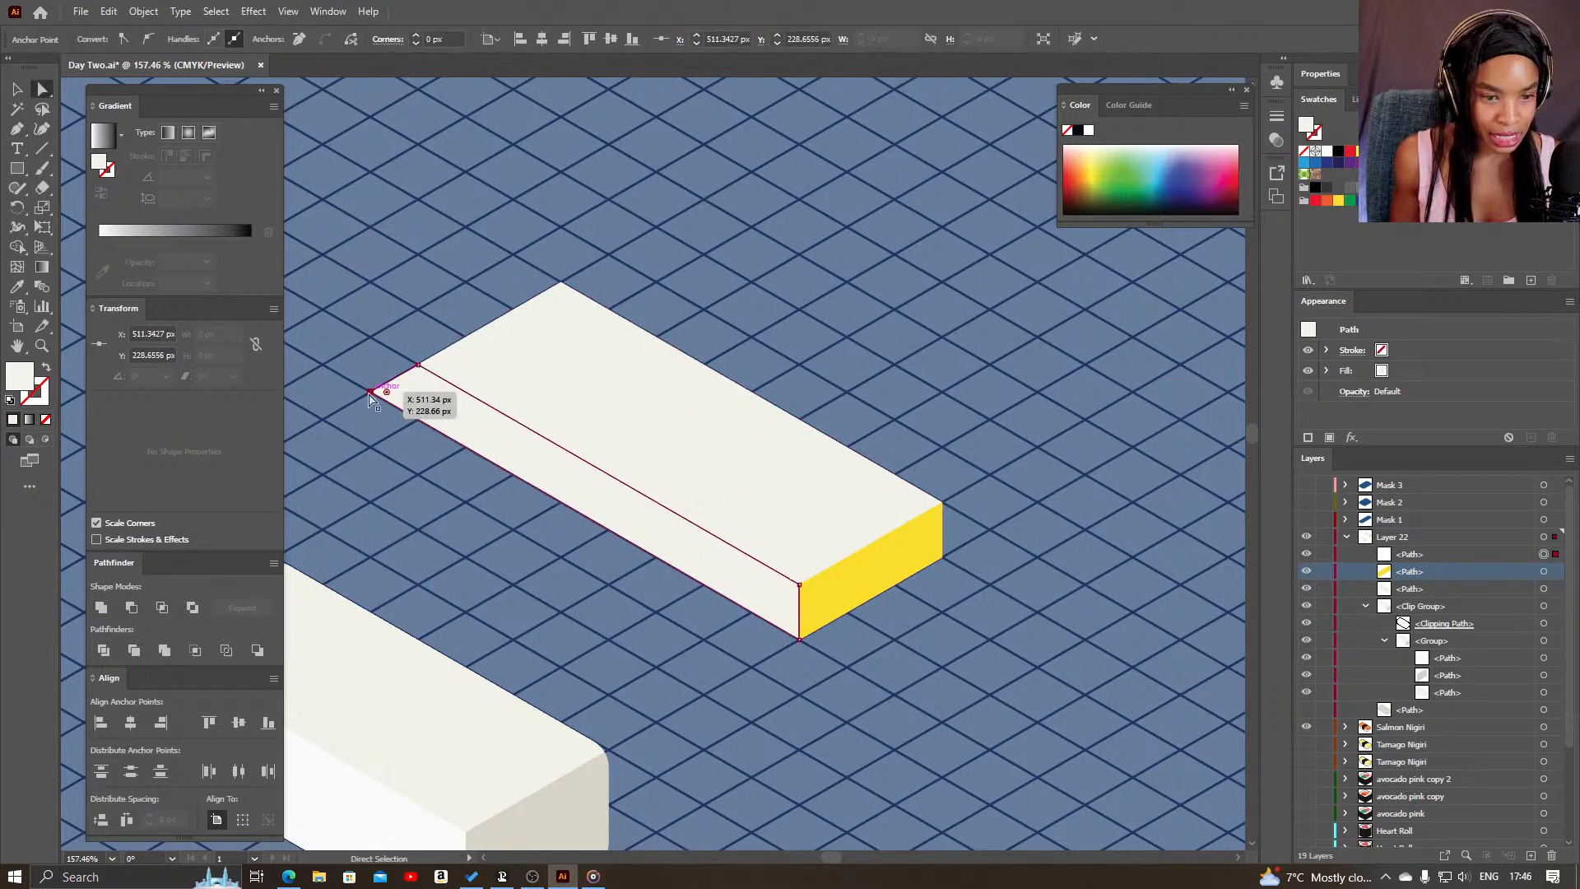
pyautogui.moveTo(370, 392); pyautogui.dragTo(418, 423)
pyautogui.click(576, 480)
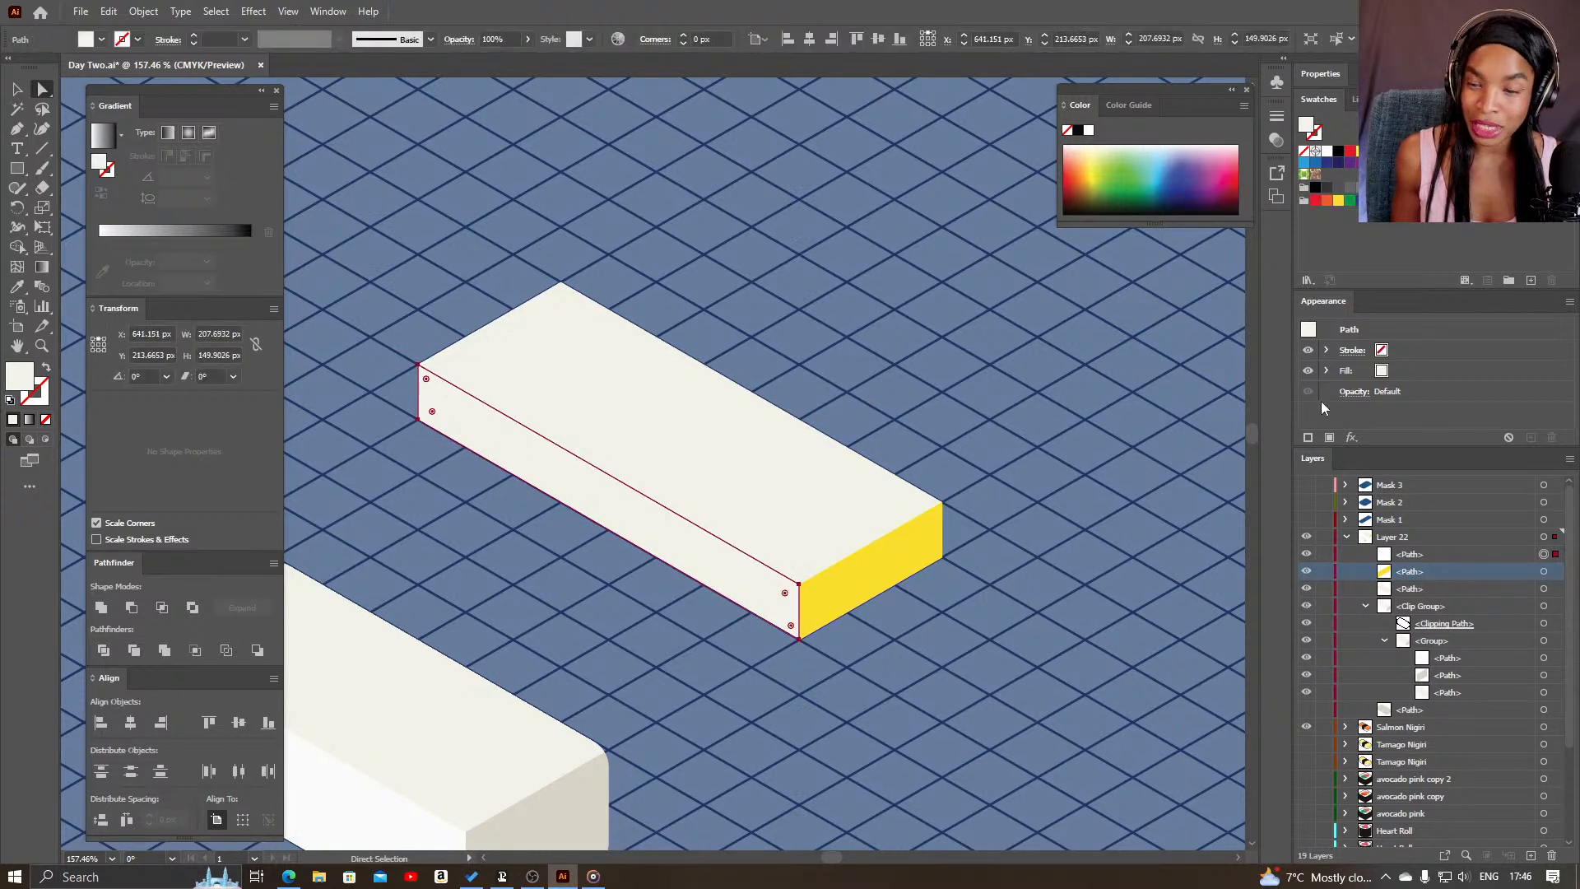
pyautogui.press('i')
pyautogui.click(862, 577)
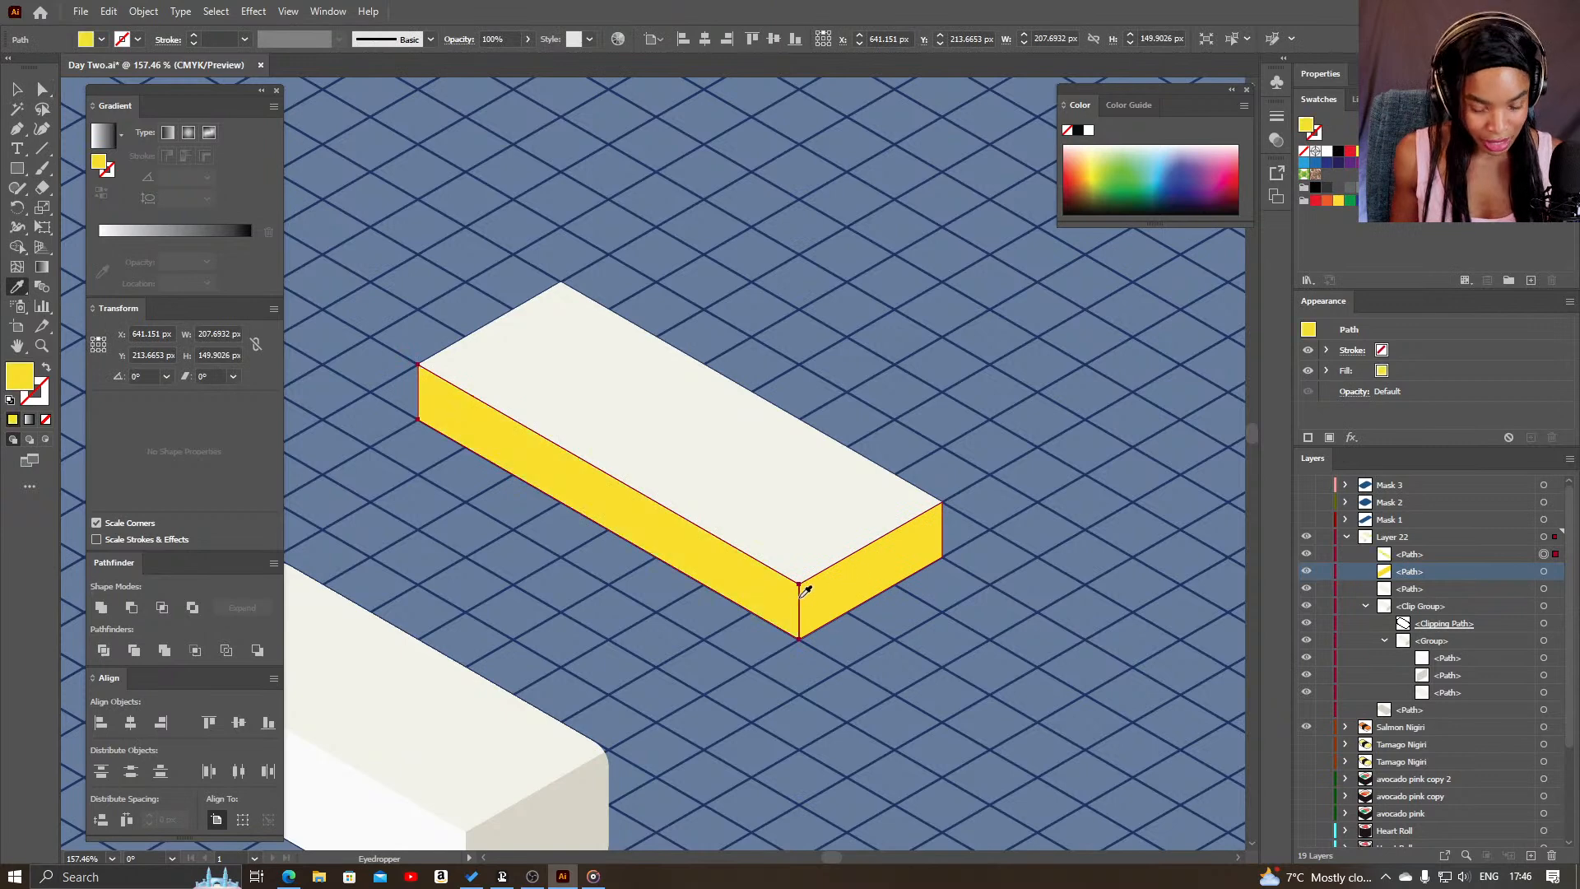
# - Darken the fill of the slab's short end face to a mustard yellow
pyautogui.press('v')
pyautogui.click(850, 590)
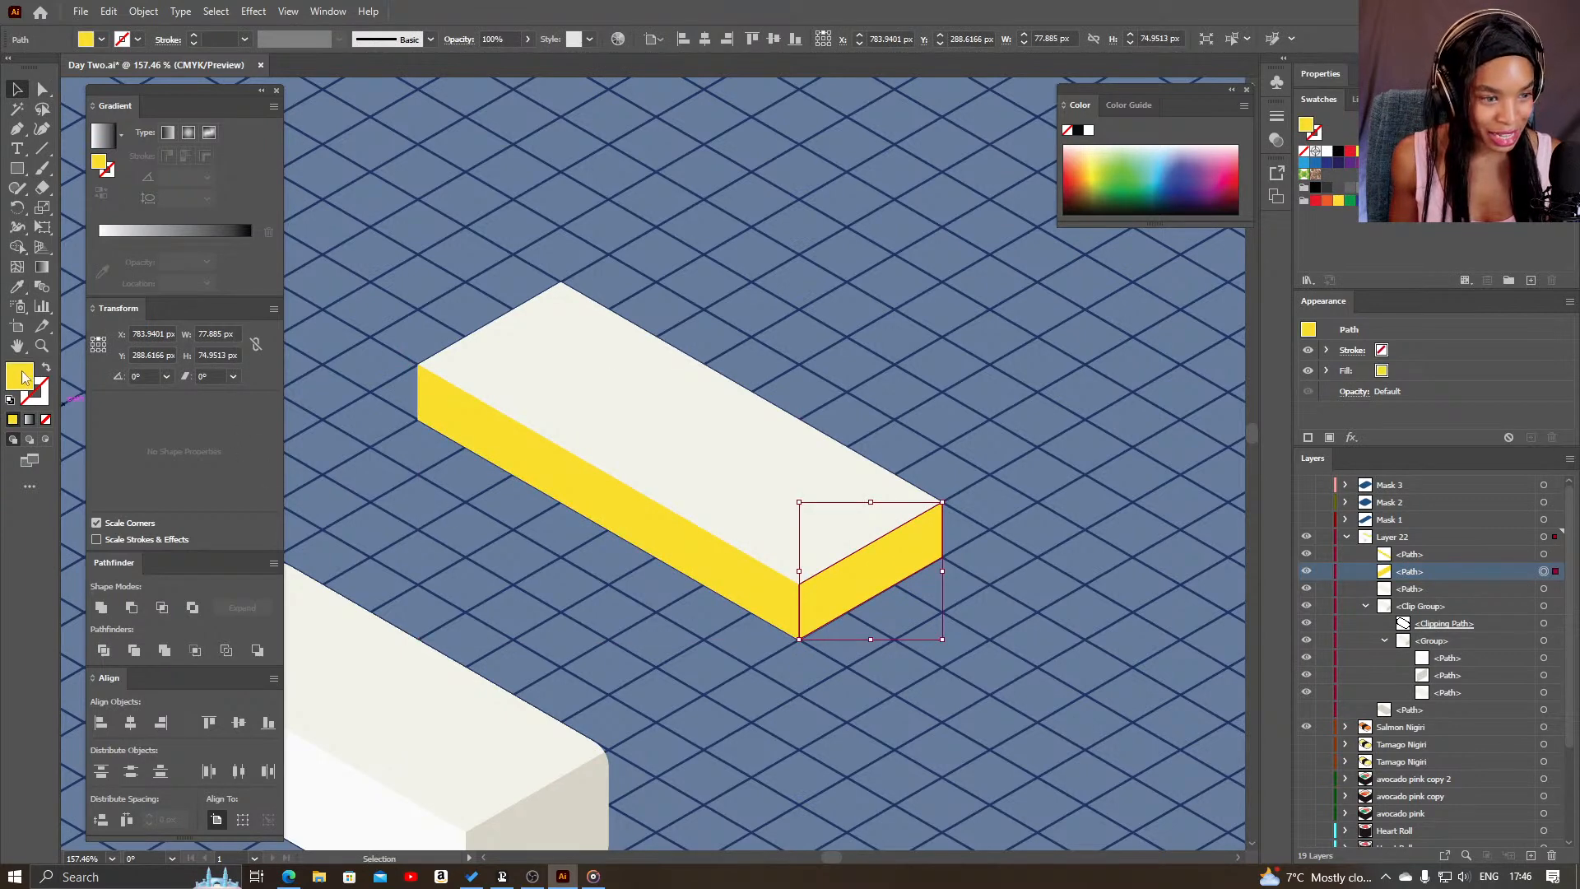
pyautogui.doubleClick(20, 376)
pyautogui.moveTo(390, 465); pyautogui.dragTo(393, 485)
pyautogui.click(573, 455)
pyautogui.click(861, 666)
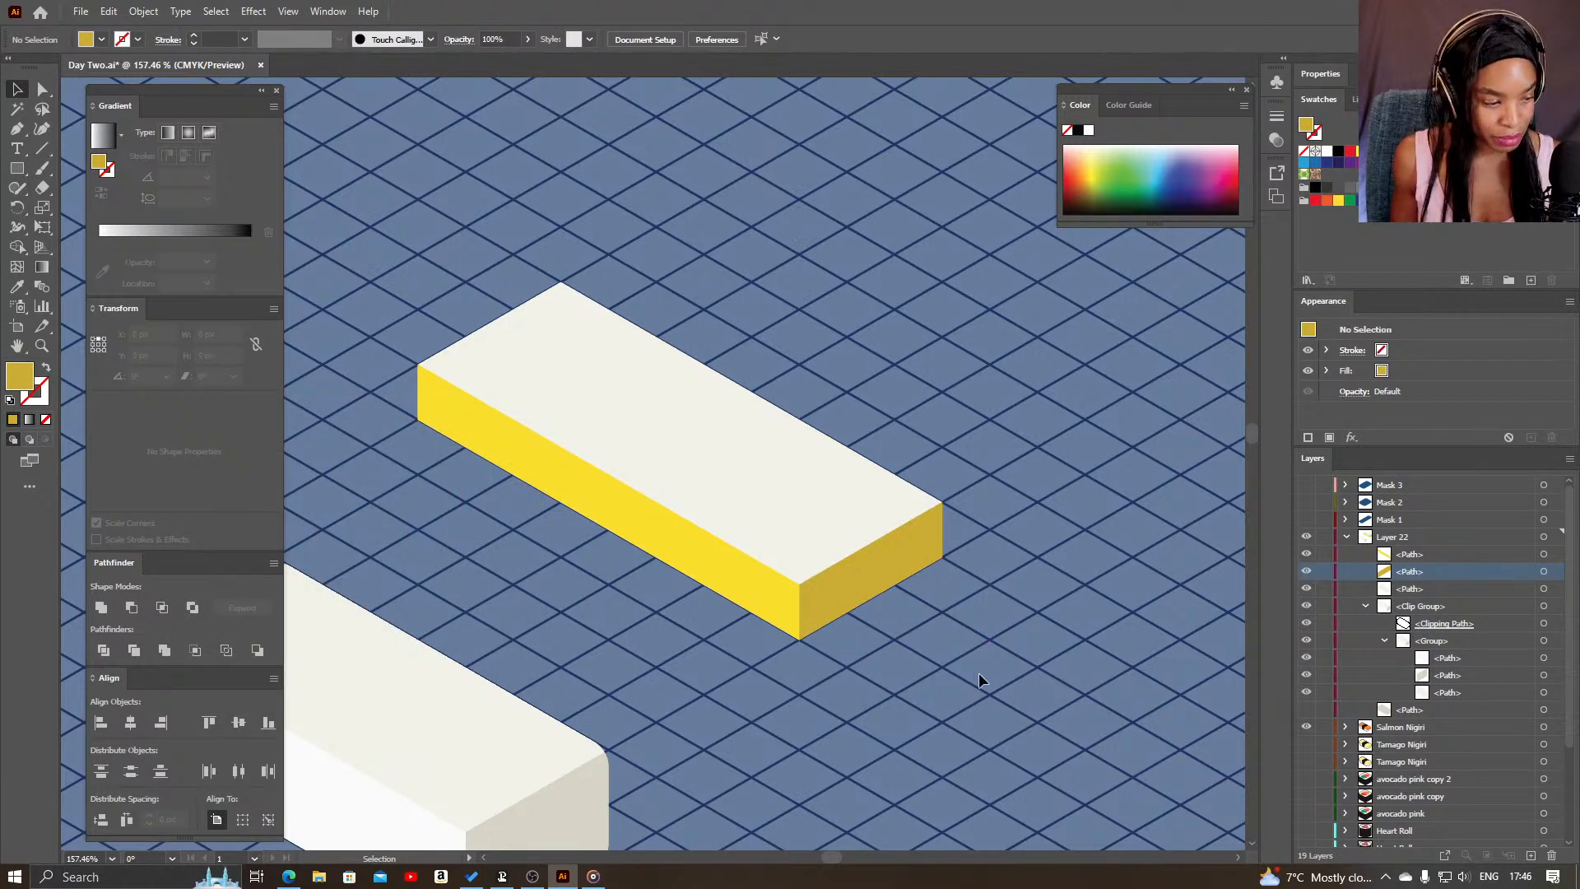
# - Fill the full slab outline with the yellow sampled from the long side face
pyautogui.press('z')
pyautogui.moveTo(973, 704); pyautogui.dragTo(938, 707)
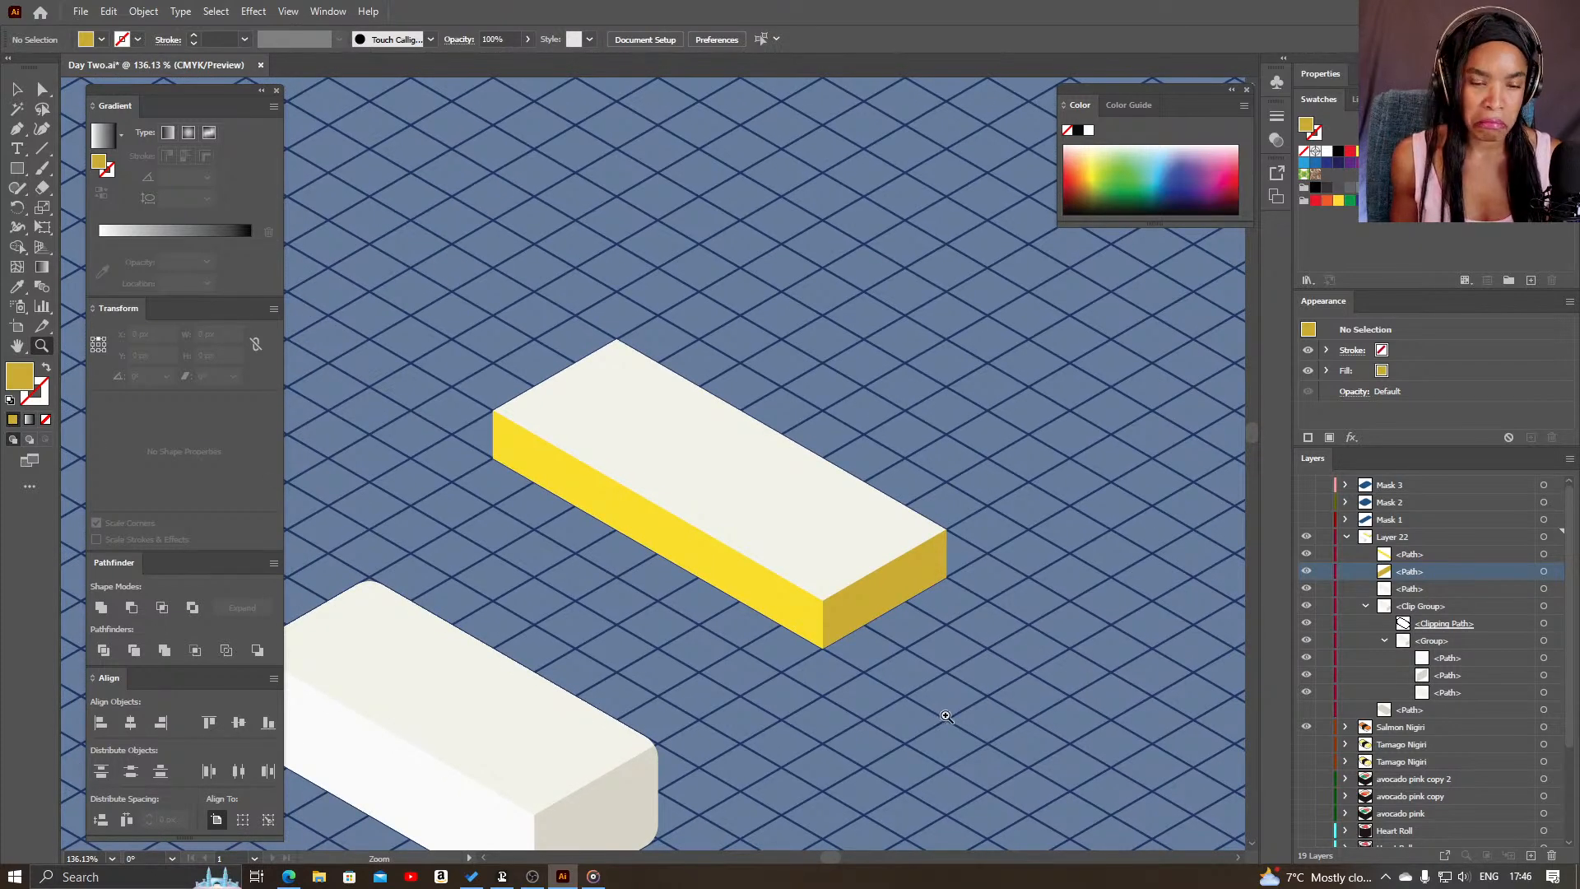
pyautogui.press('v')
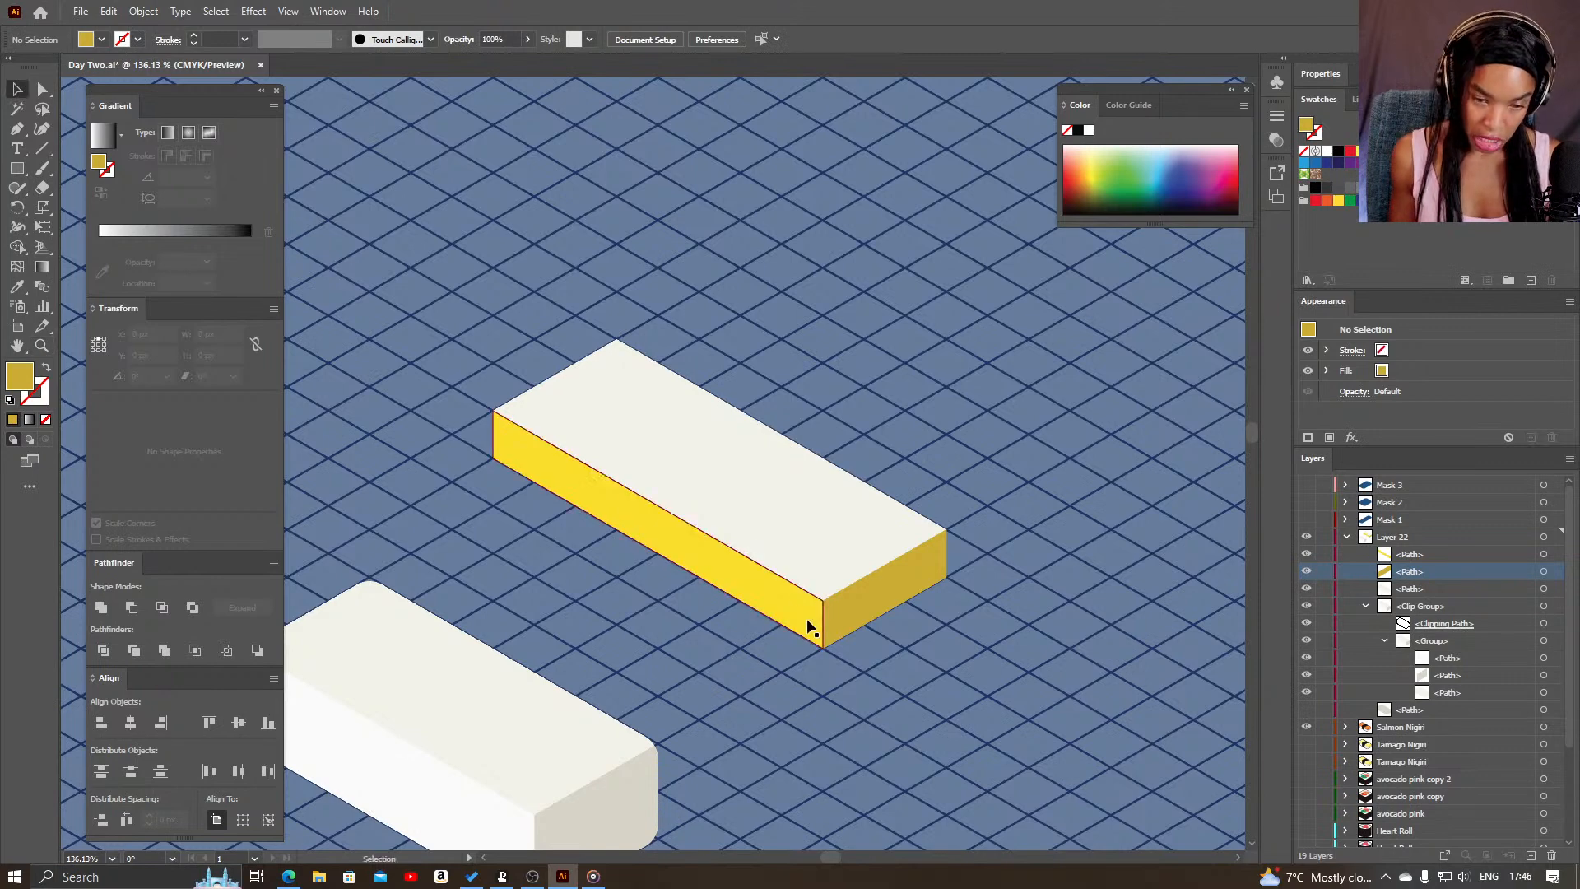
pyautogui.click(809, 616)
pyautogui.click(845, 549)
pyautogui.press('i')
pyautogui.click(791, 590)
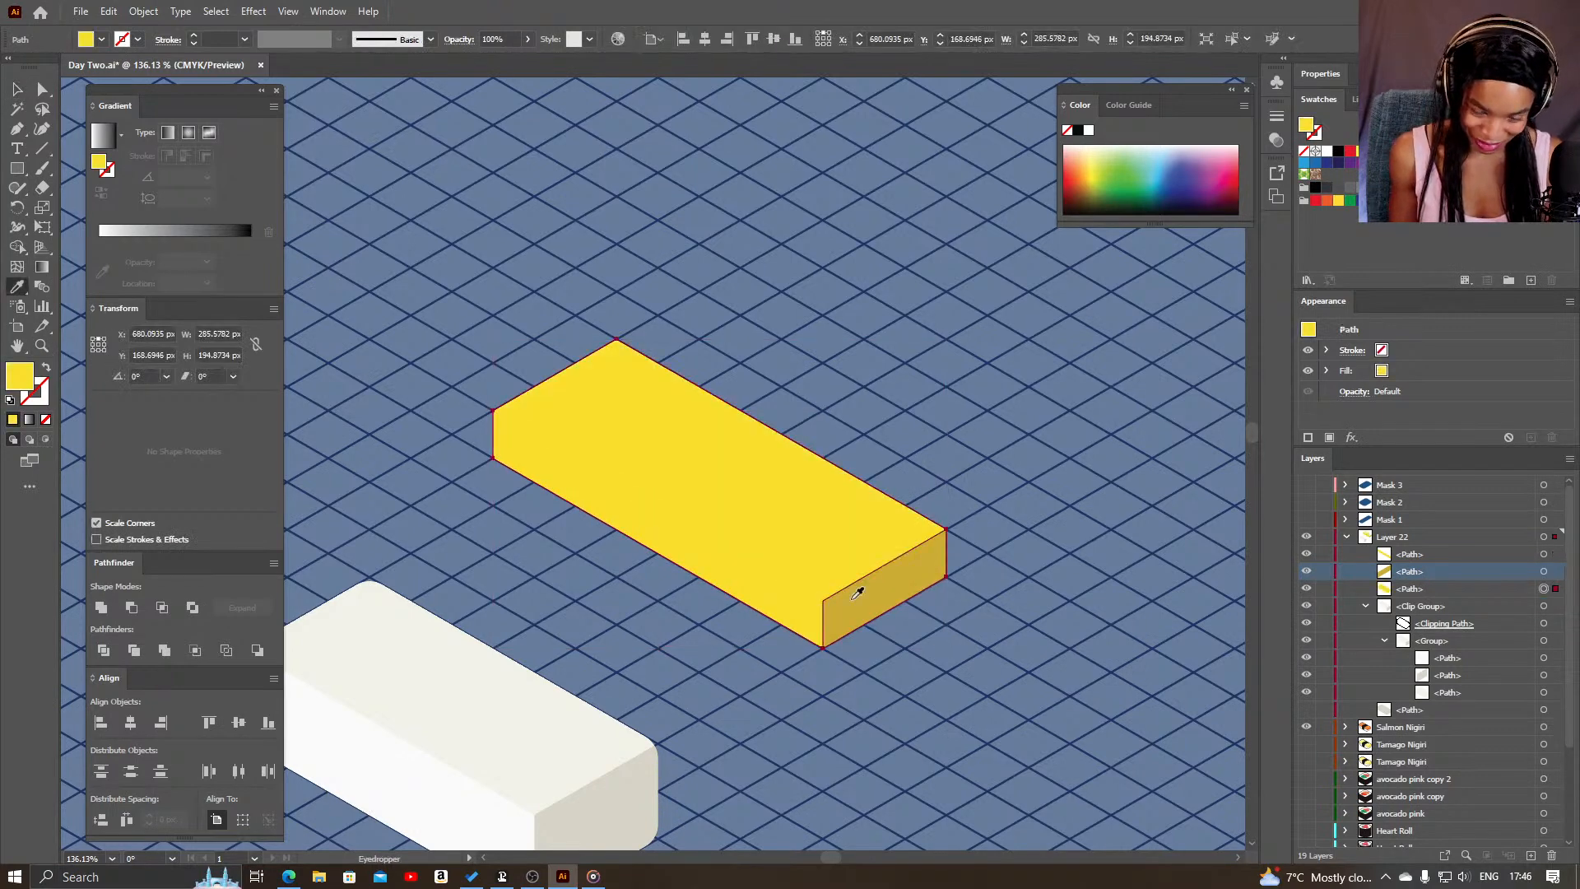
# - Duplicate the full slab outline above the face paths and round all the copy's corners to about 15 px
pyautogui.press('v')
pyautogui.keyDown('alt'); pyautogui.moveTo(1423, 590); pyautogui.dragTo(1452, 558); pyautogui.keyUp('alt')
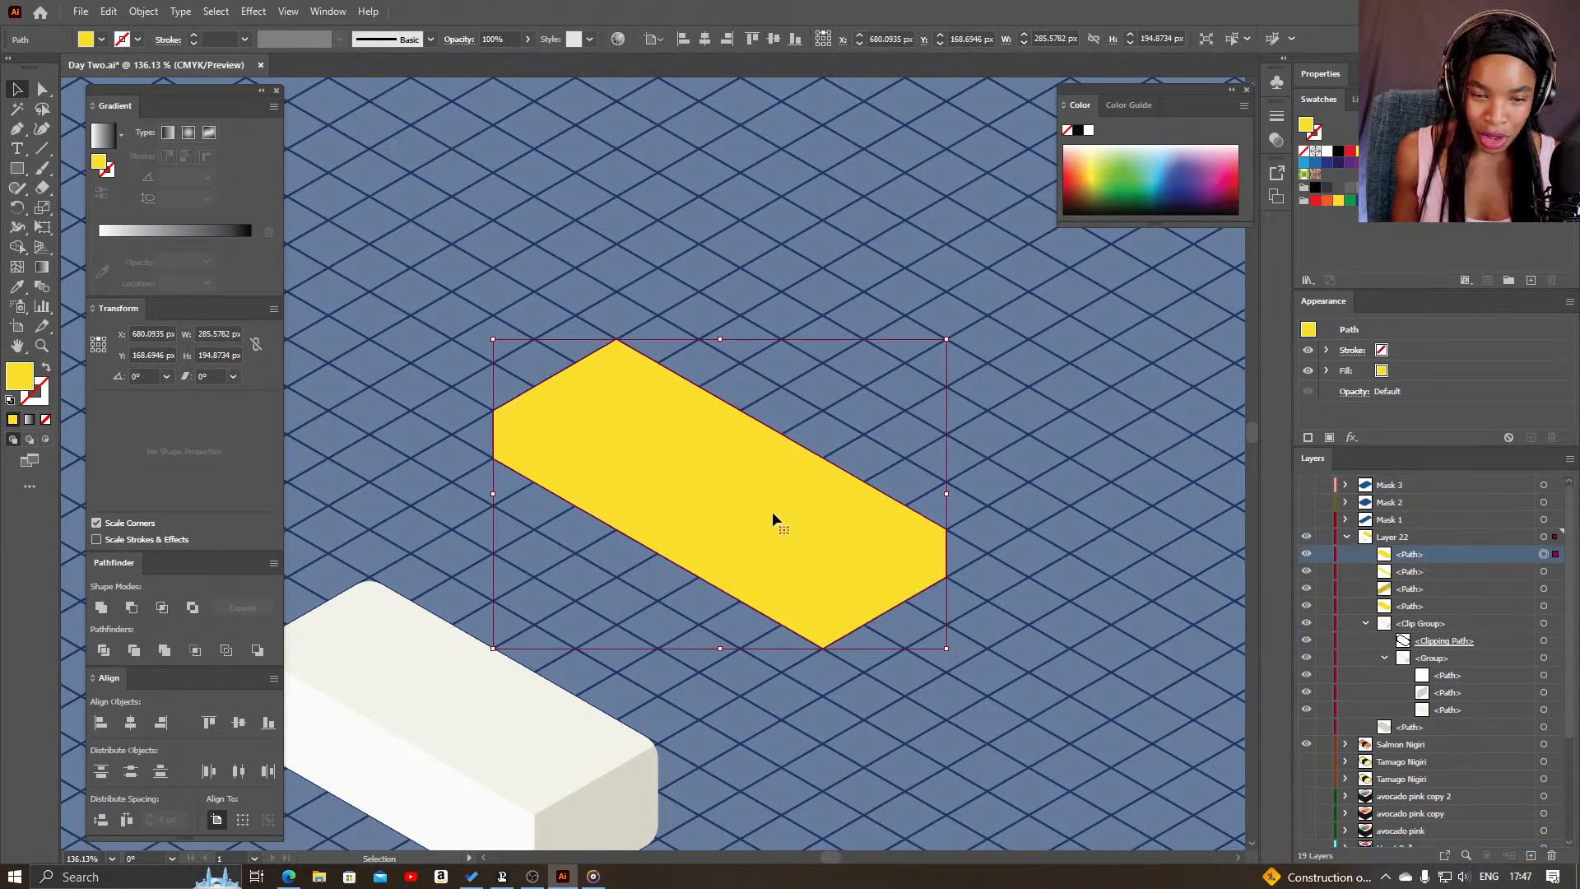
pyautogui.press('\\')
pyautogui.press('a')
pyautogui.press('z')
pyautogui.moveTo(607, 412); pyautogui.dragTo(702, 413)
pyautogui.press('a')
pyautogui.moveTo(622, 322)
pyautogui.mouseDown()
pyautogui.moveTo(623, 359)
pyautogui.moveTo(623, 344)
pyautogui.mouseUp()
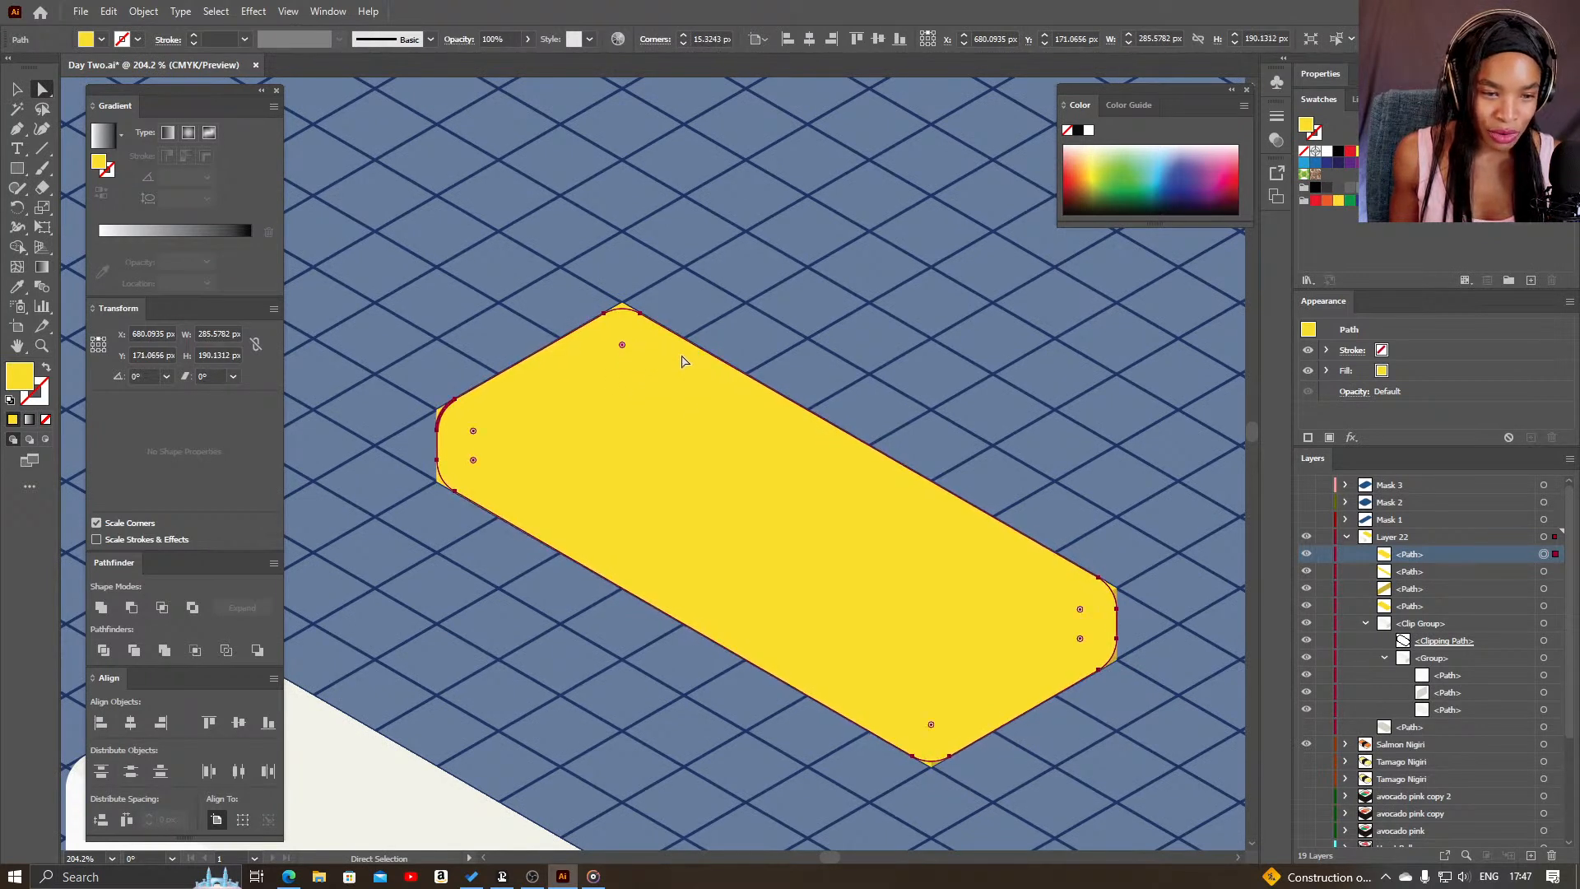
# - Select the two side faces and the original slab outline and make a clipping mask from them
pyautogui.click(1543, 571)
pyautogui.keyDown('shift'); pyautogui.click(1542, 588); pyautogui.keyUp('shift')
pyautogui.keyDown('shift'); pyautogui.click(1543, 606); pyautogui.keyUp('shift')
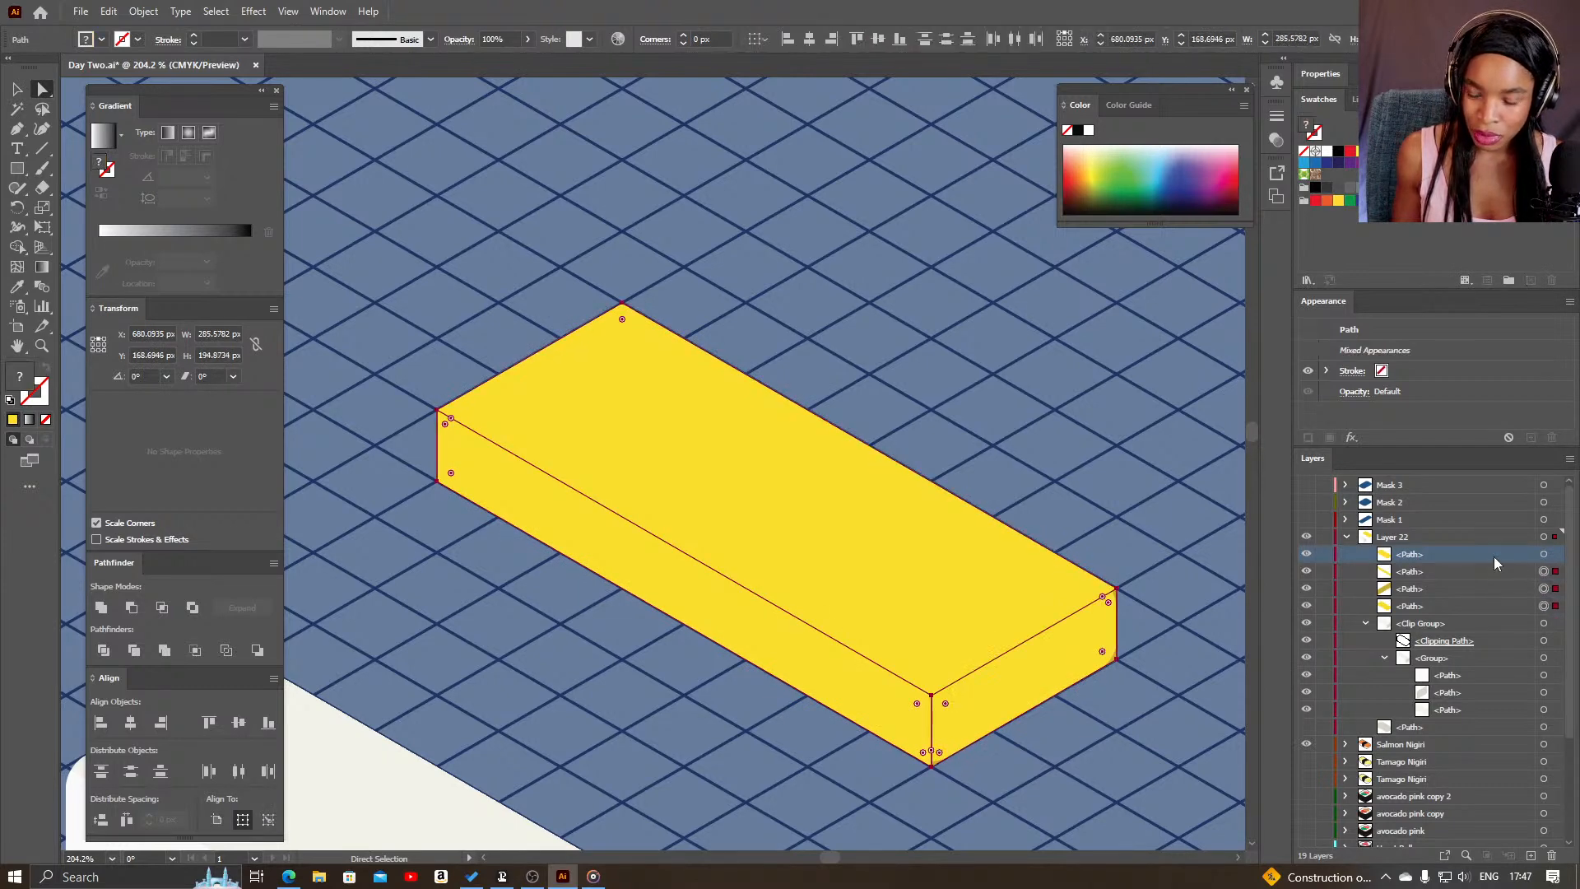
pyautogui.rightClick(928, 561)
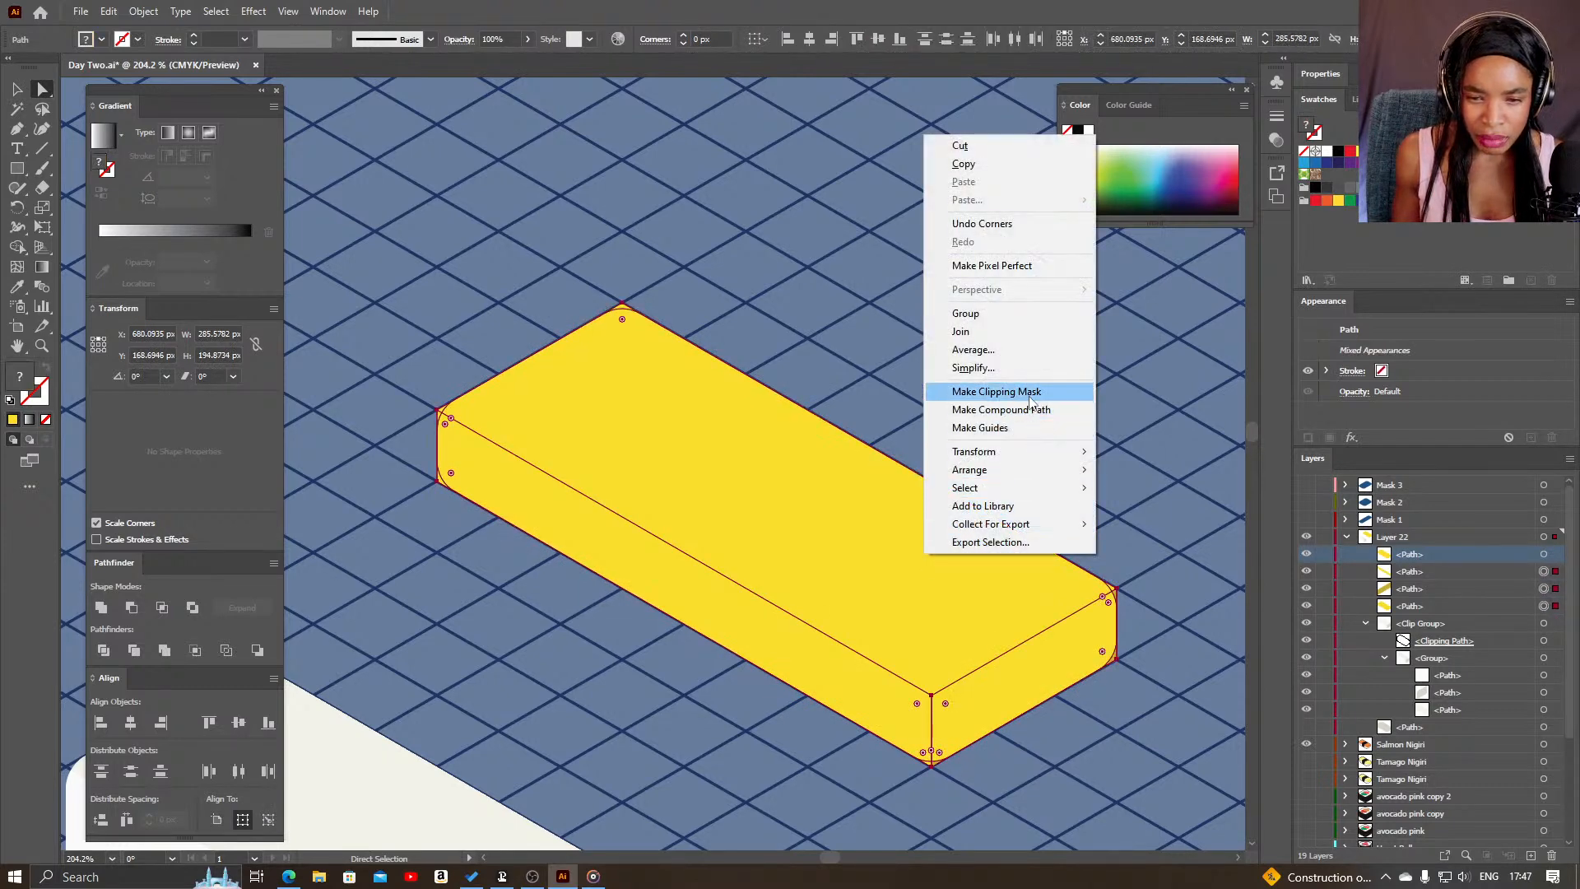
pyautogui.click(997, 392)
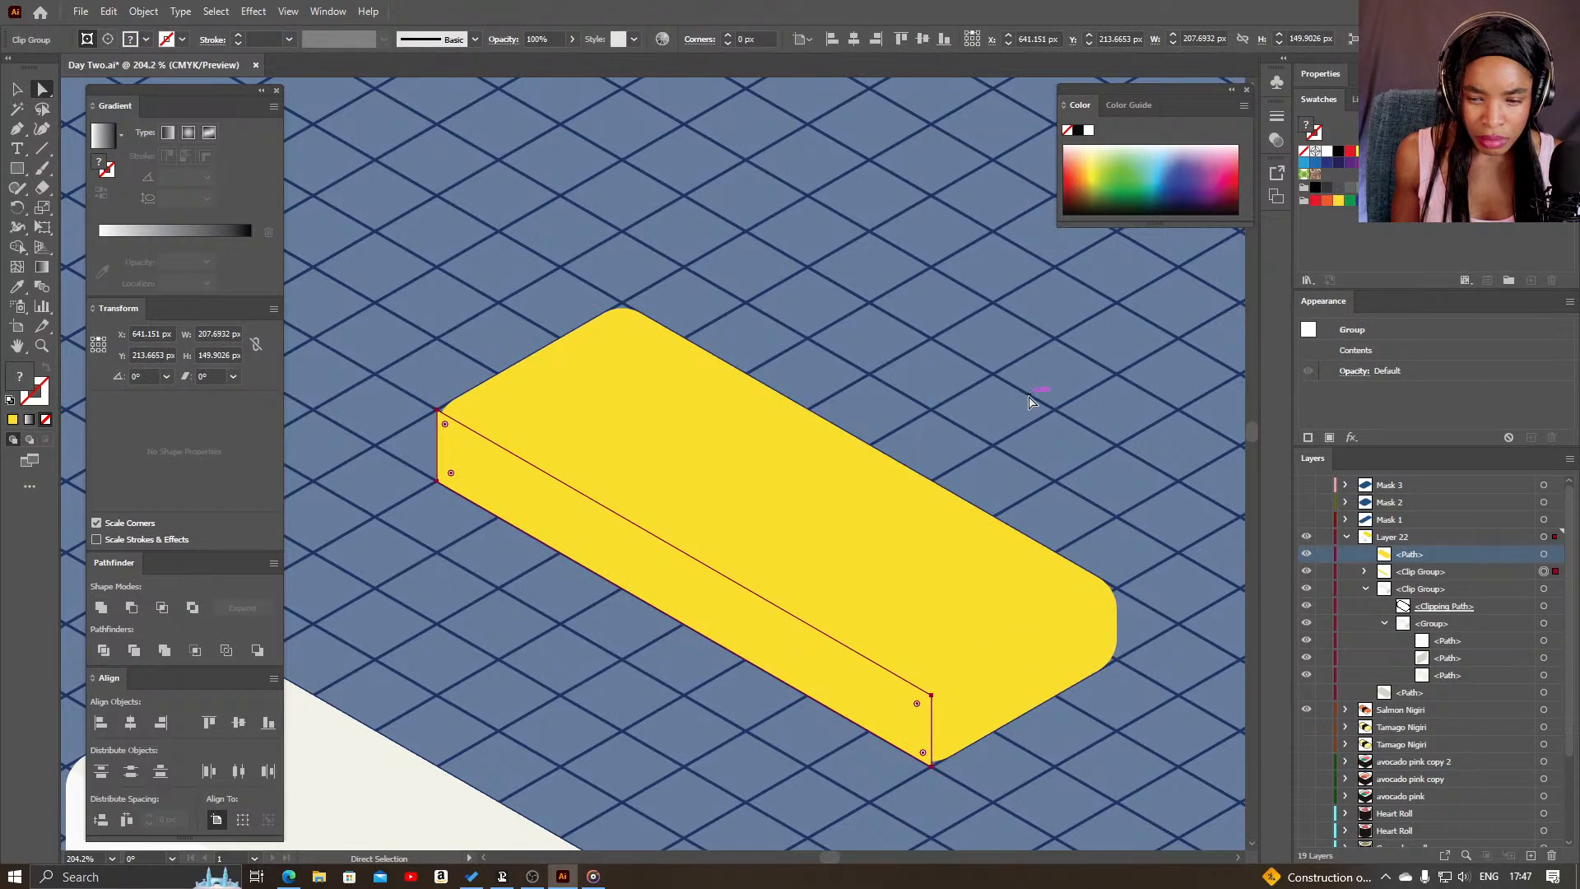
# - Undo the last clipping mask and make one from the face paths with the rounded slab outline included as the mask
pyautogui.hotkey('ctrl', 'z')
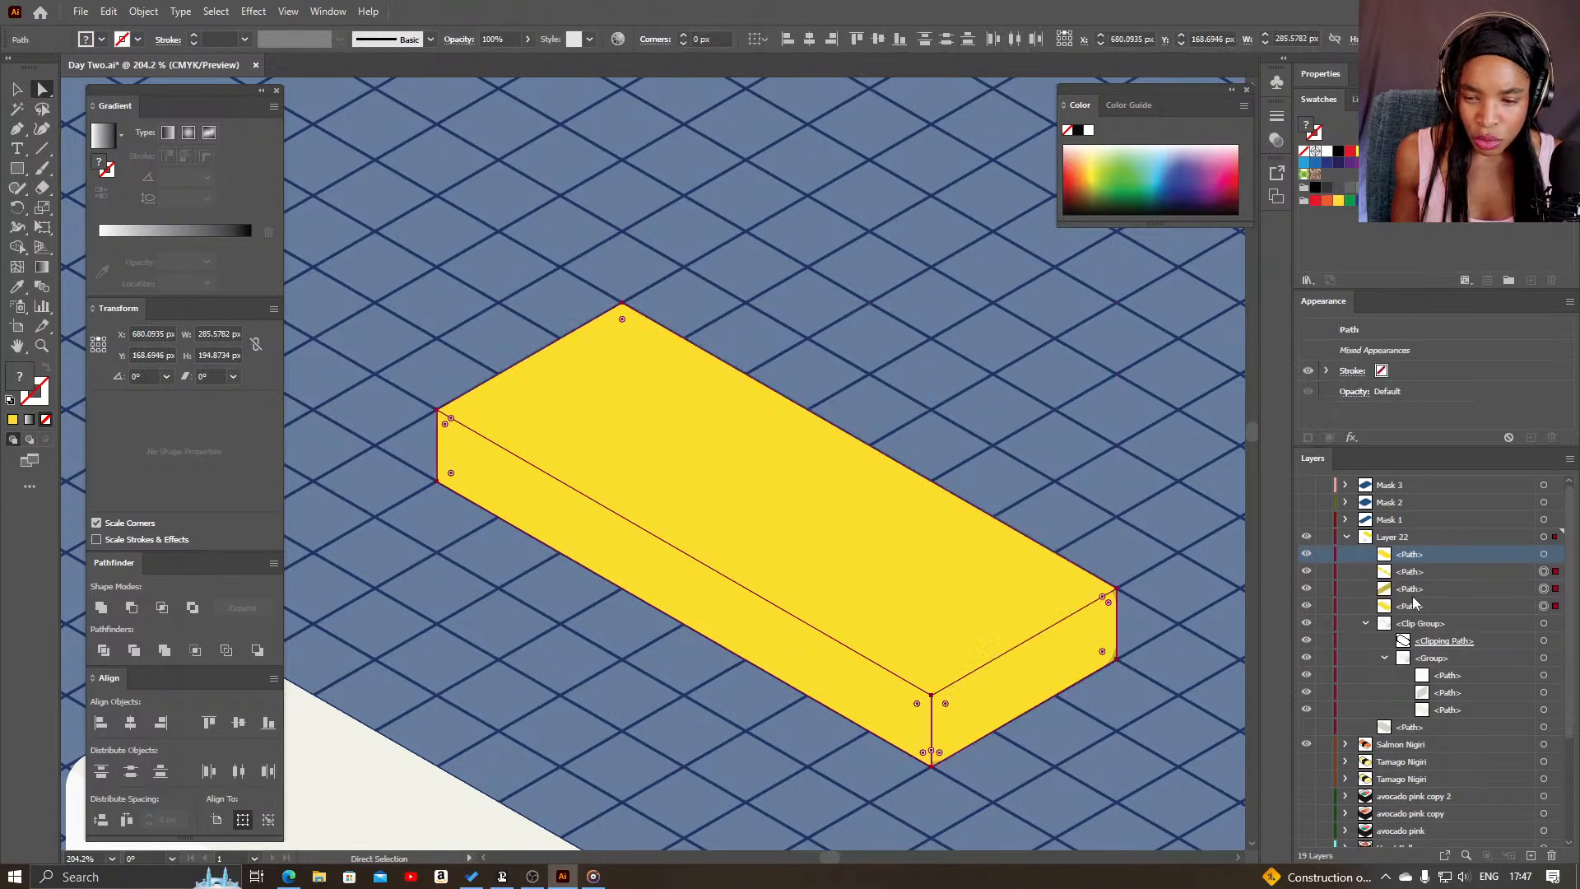
pyautogui.click(1305, 555)
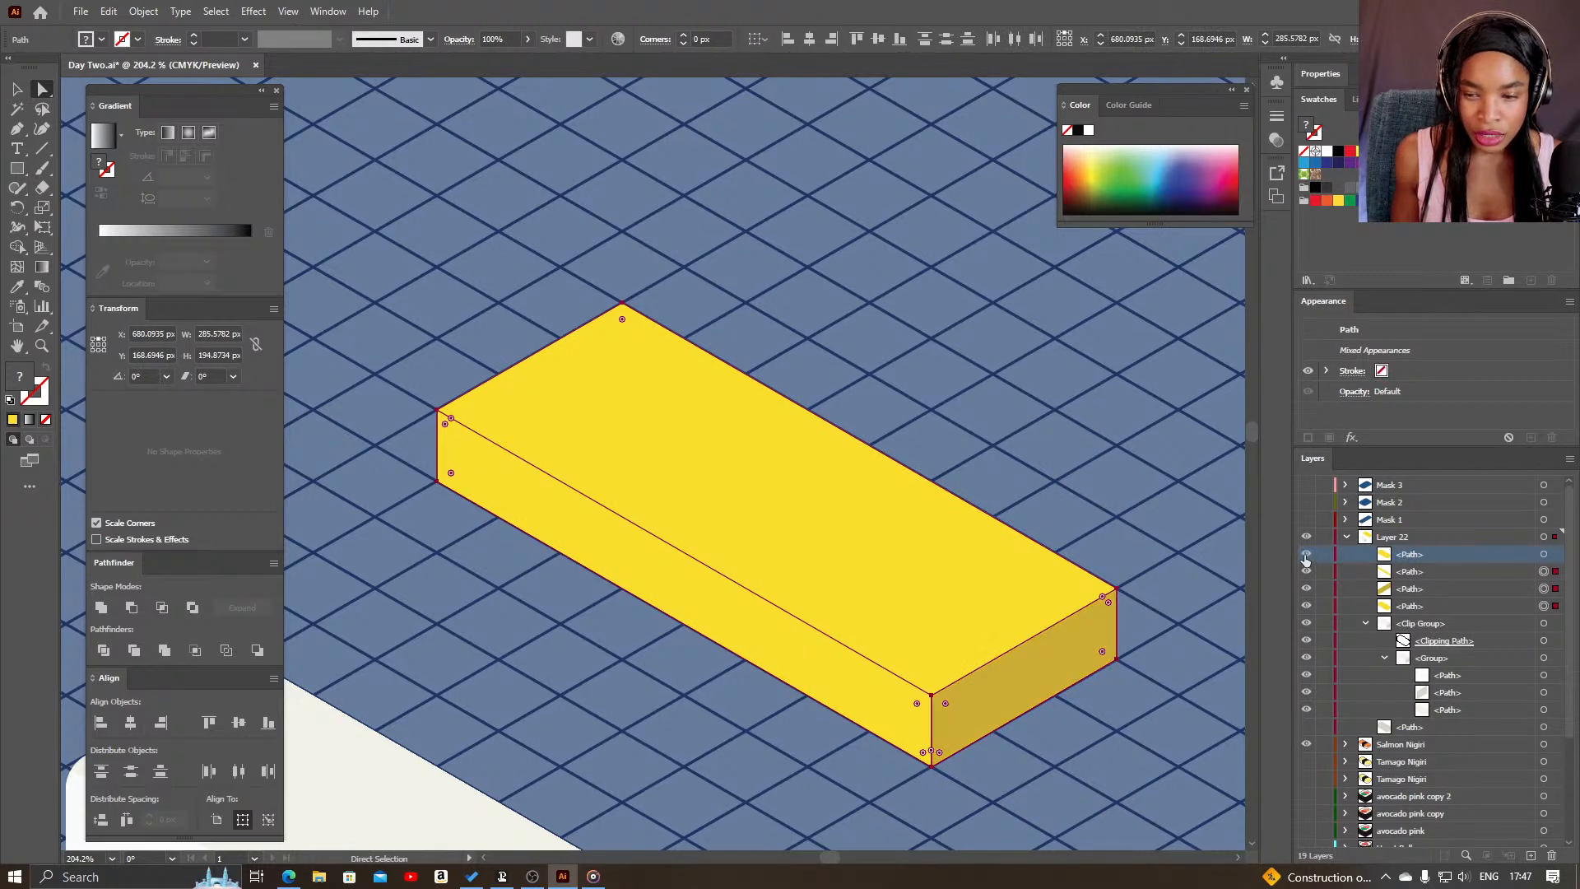
pyautogui.click(1305, 555)
pyautogui.keyDown('shift'); pyautogui.click(1543, 556); pyautogui.keyUp('shift')
pyautogui.rightClick(1021, 613)
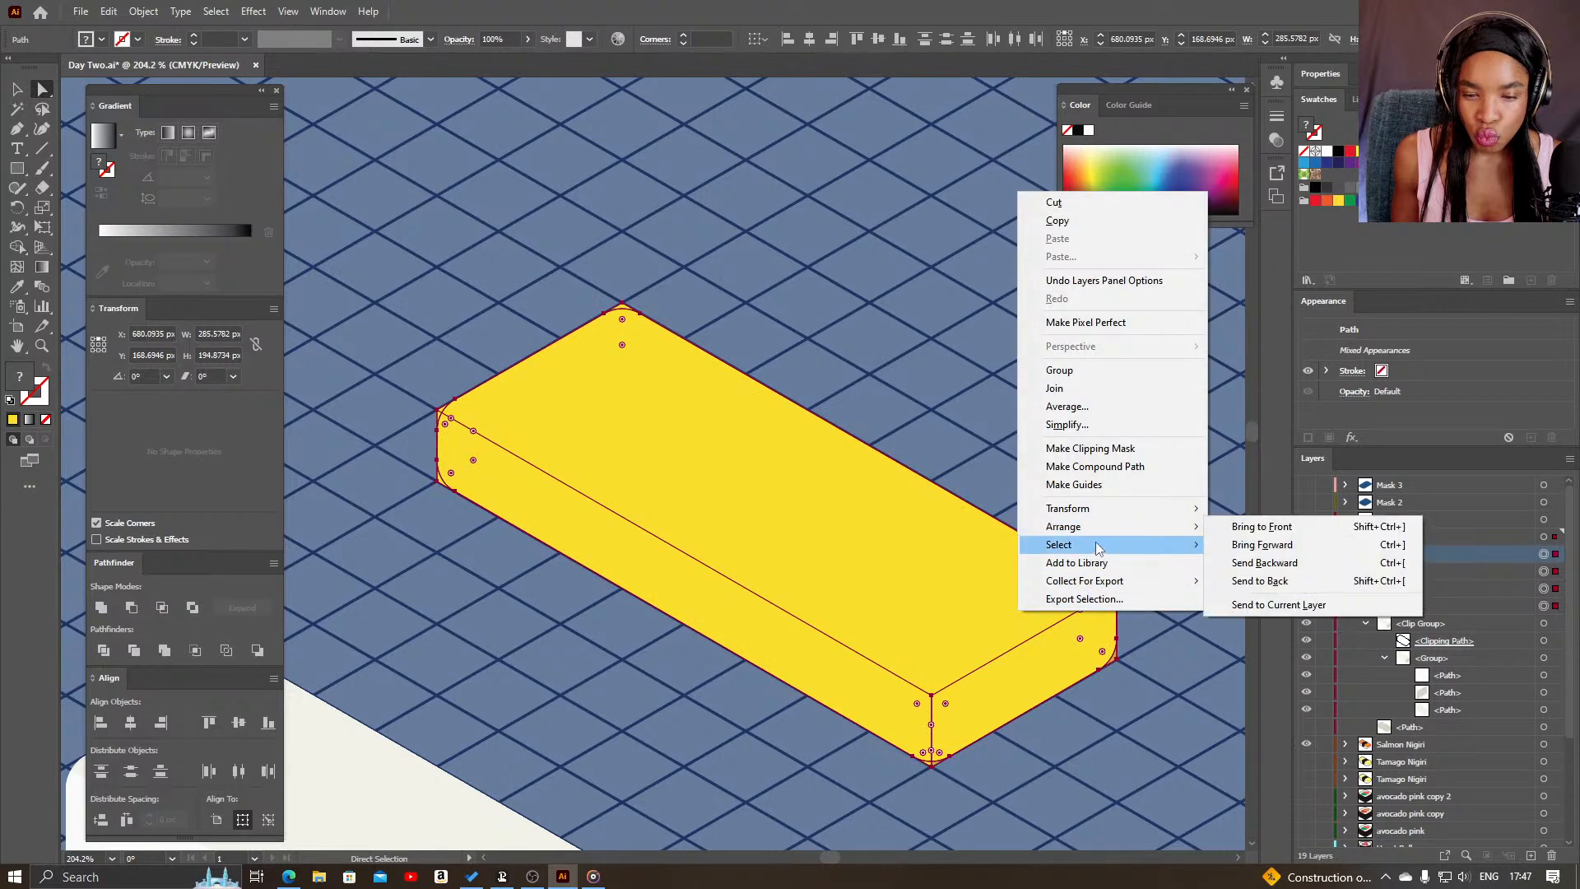
pyautogui.click(1091, 449)
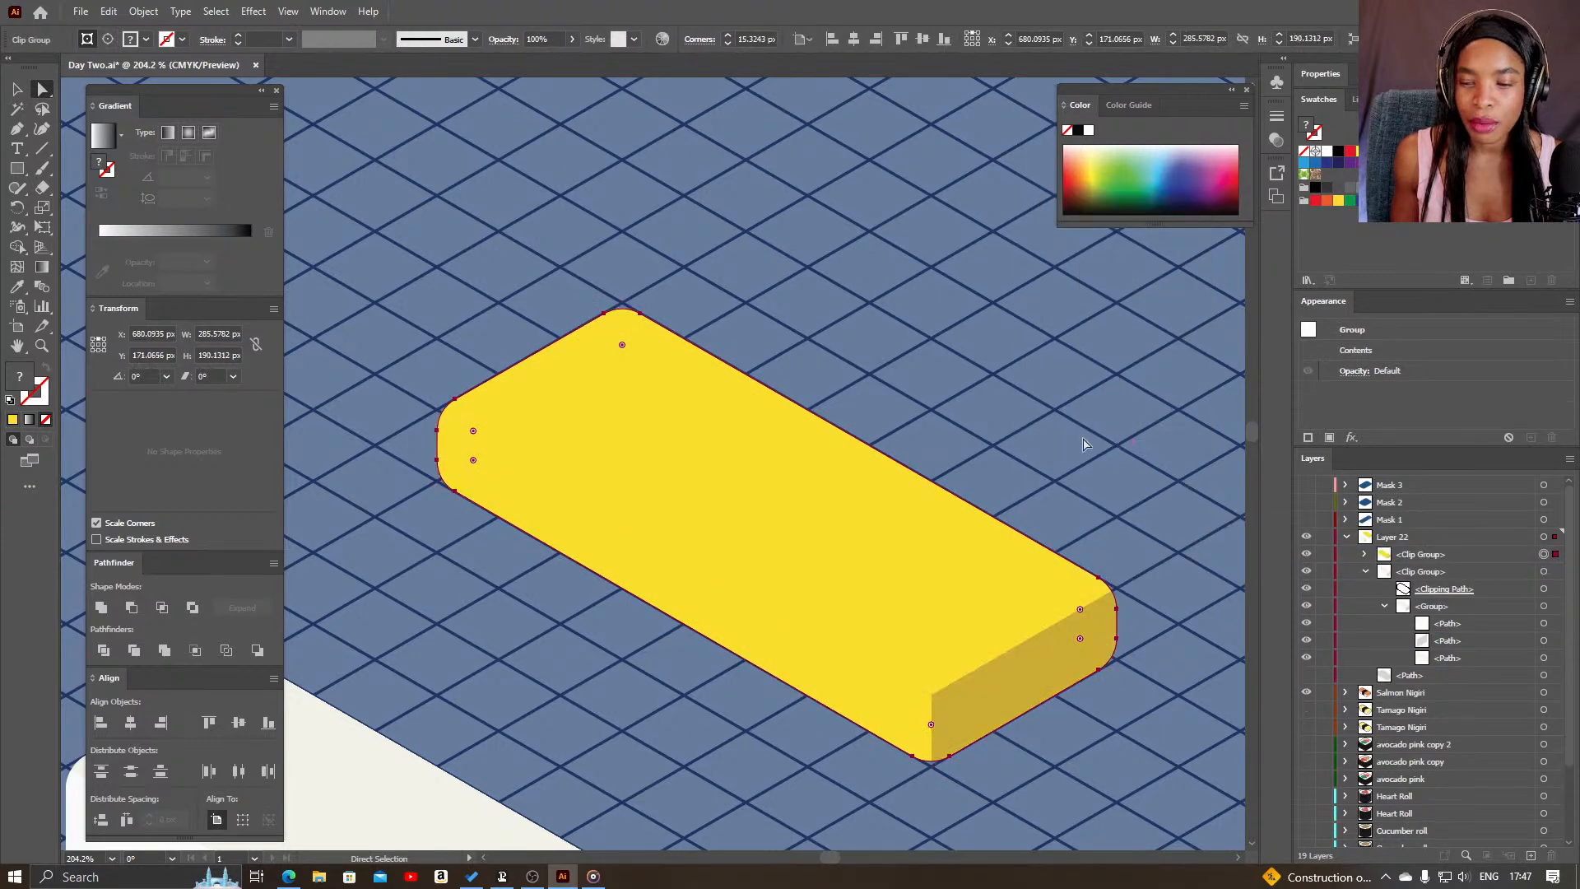
pyautogui.press('v')
pyautogui.click(1027, 489)
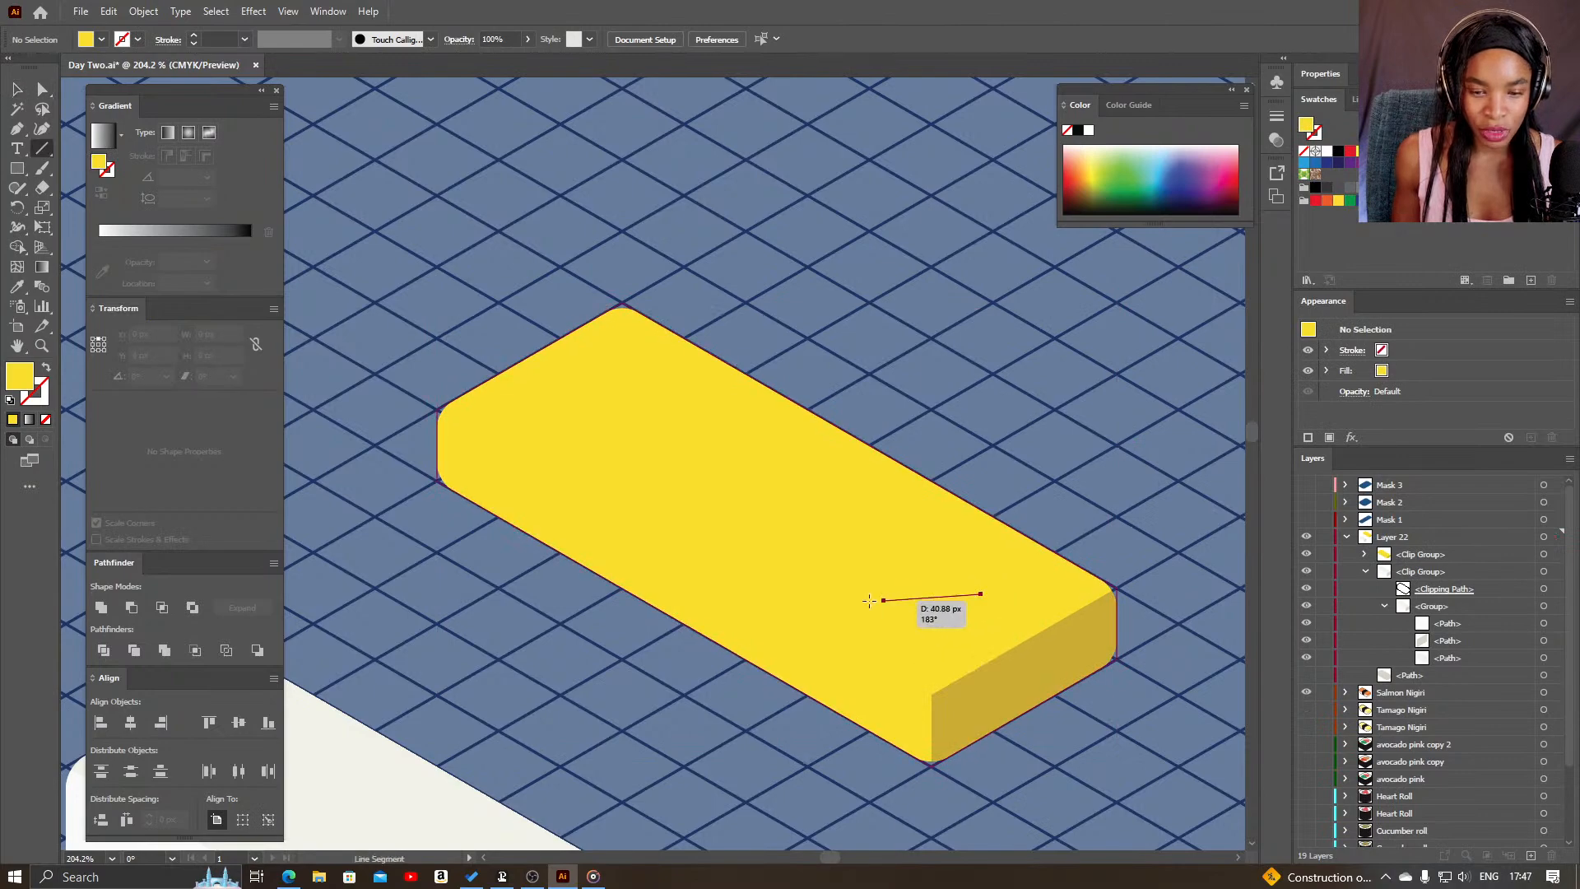
# - Expand the slab's clip group and fill its long side face with the yellow swatch
pyautogui.press('z')
pyautogui.moveTo(925, 598); pyautogui.dragTo(770, 602)
pyautogui.press('v')
pyautogui.click(849, 614)
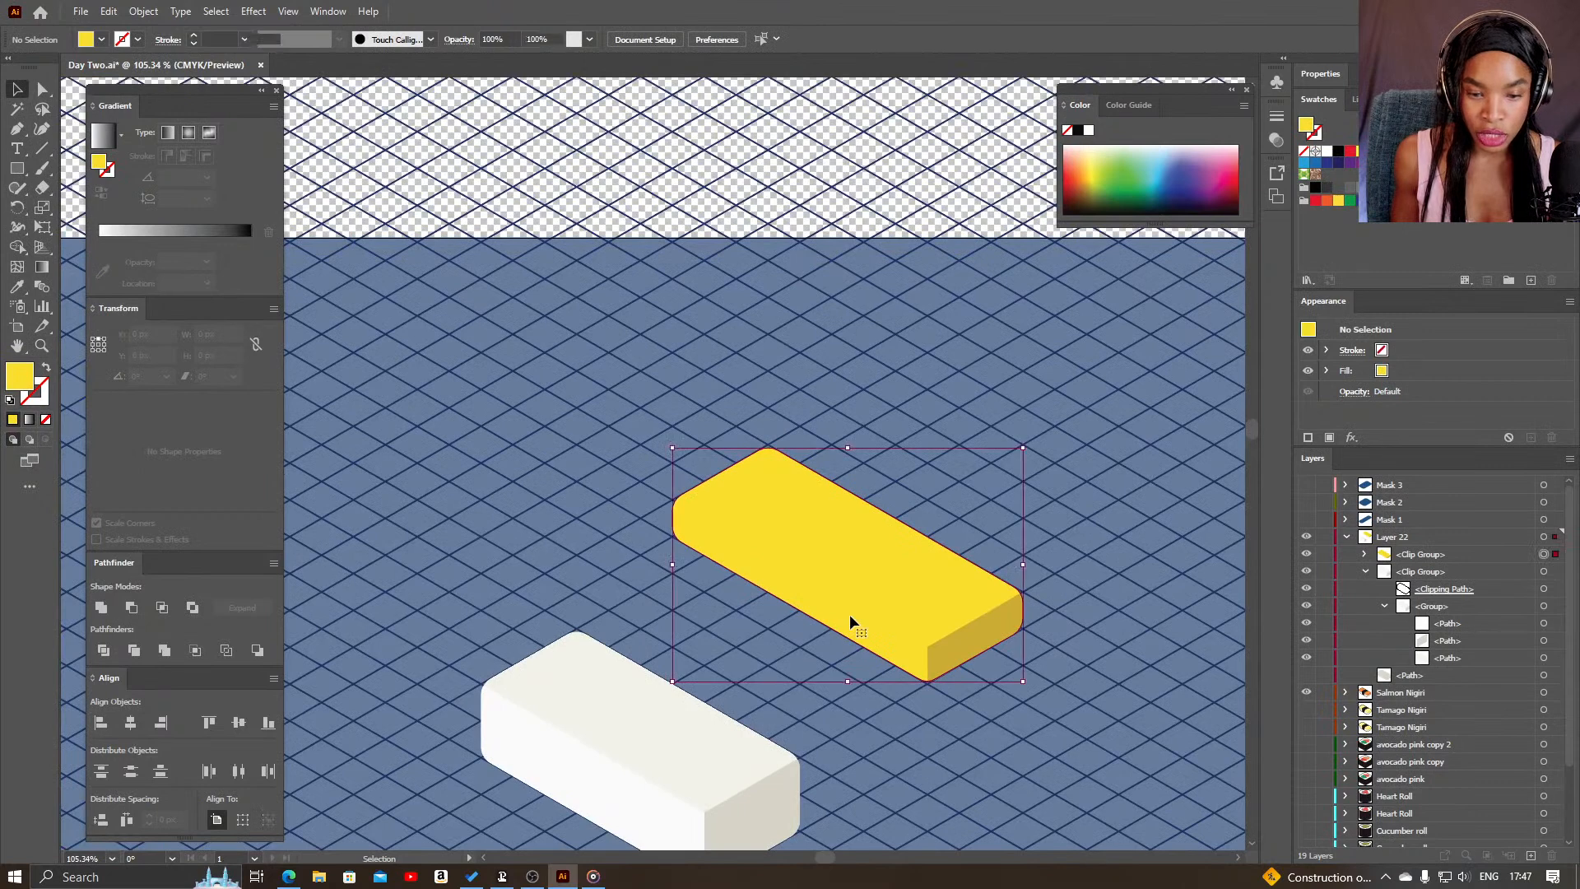
pyautogui.click(1366, 555)
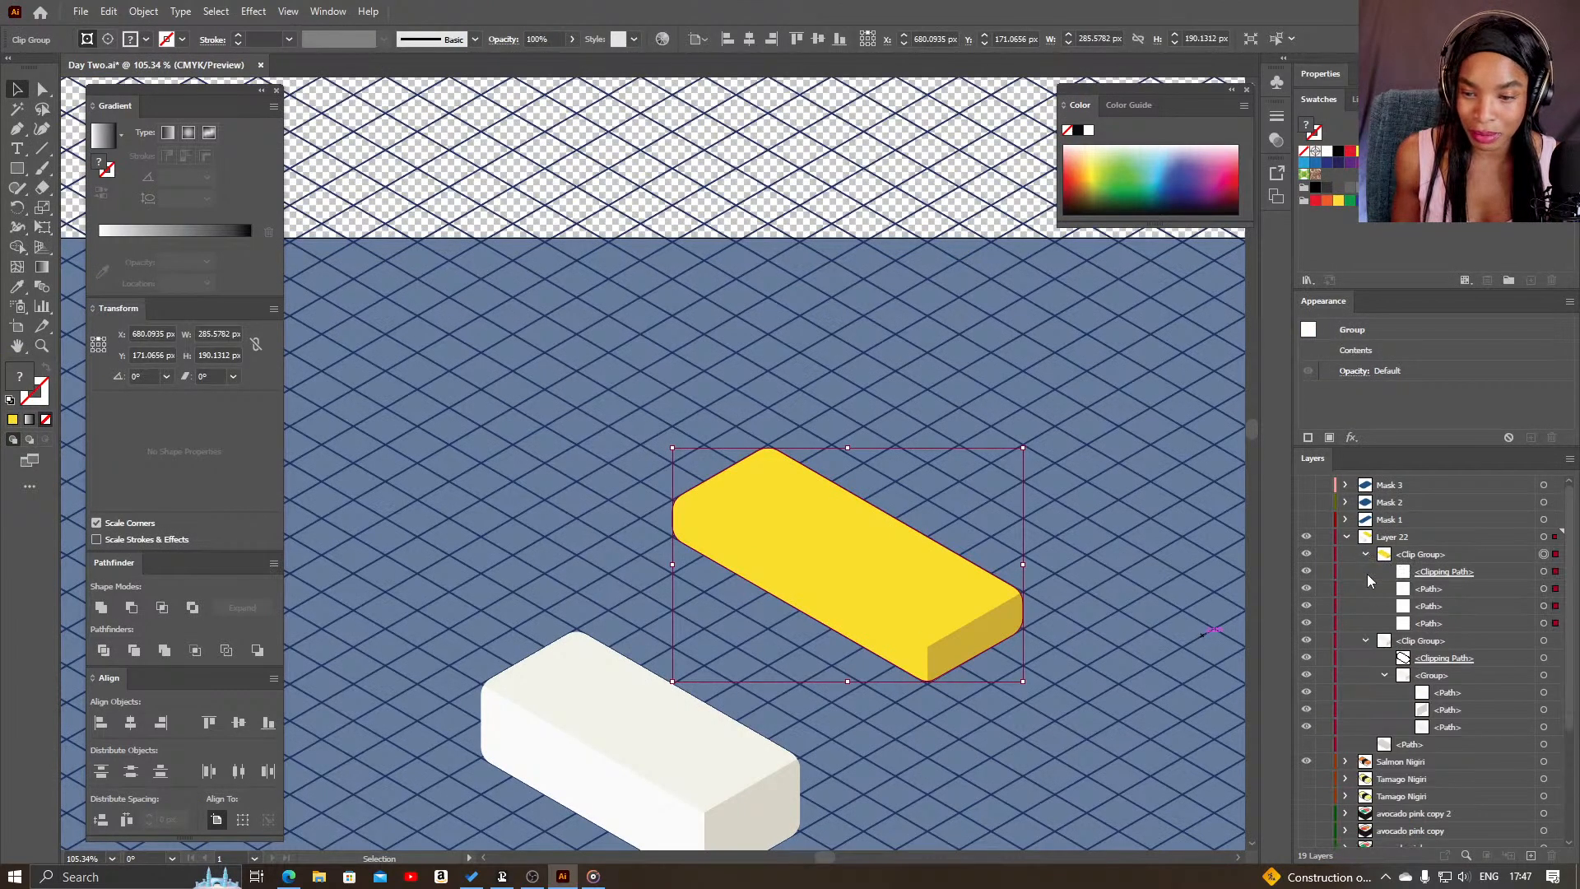
pyautogui.click(1544, 589)
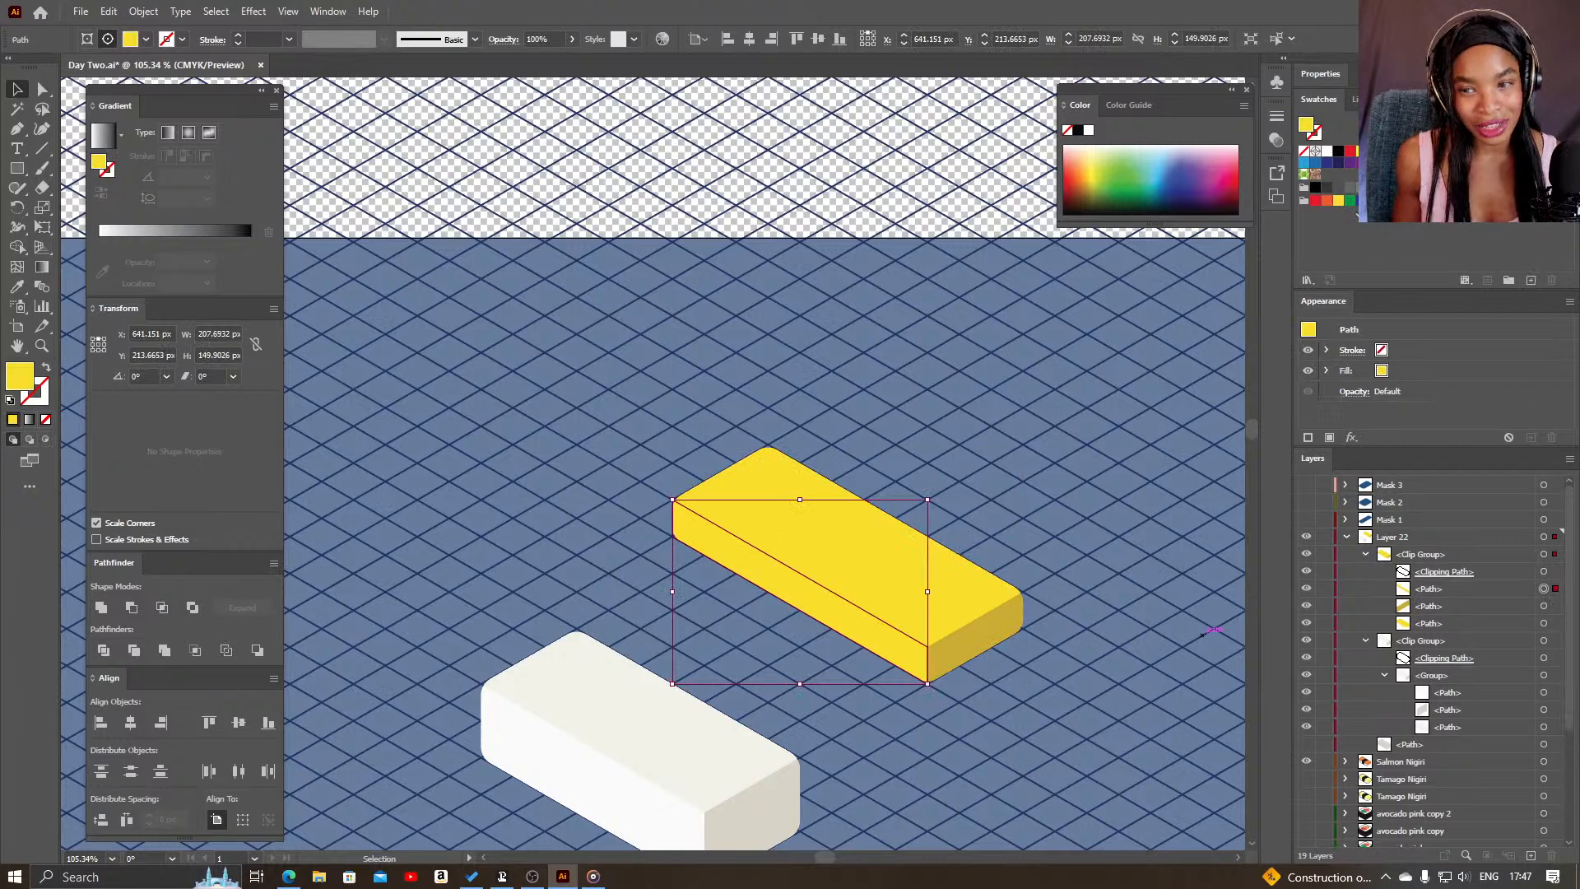
pyautogui.click(1338, 201)
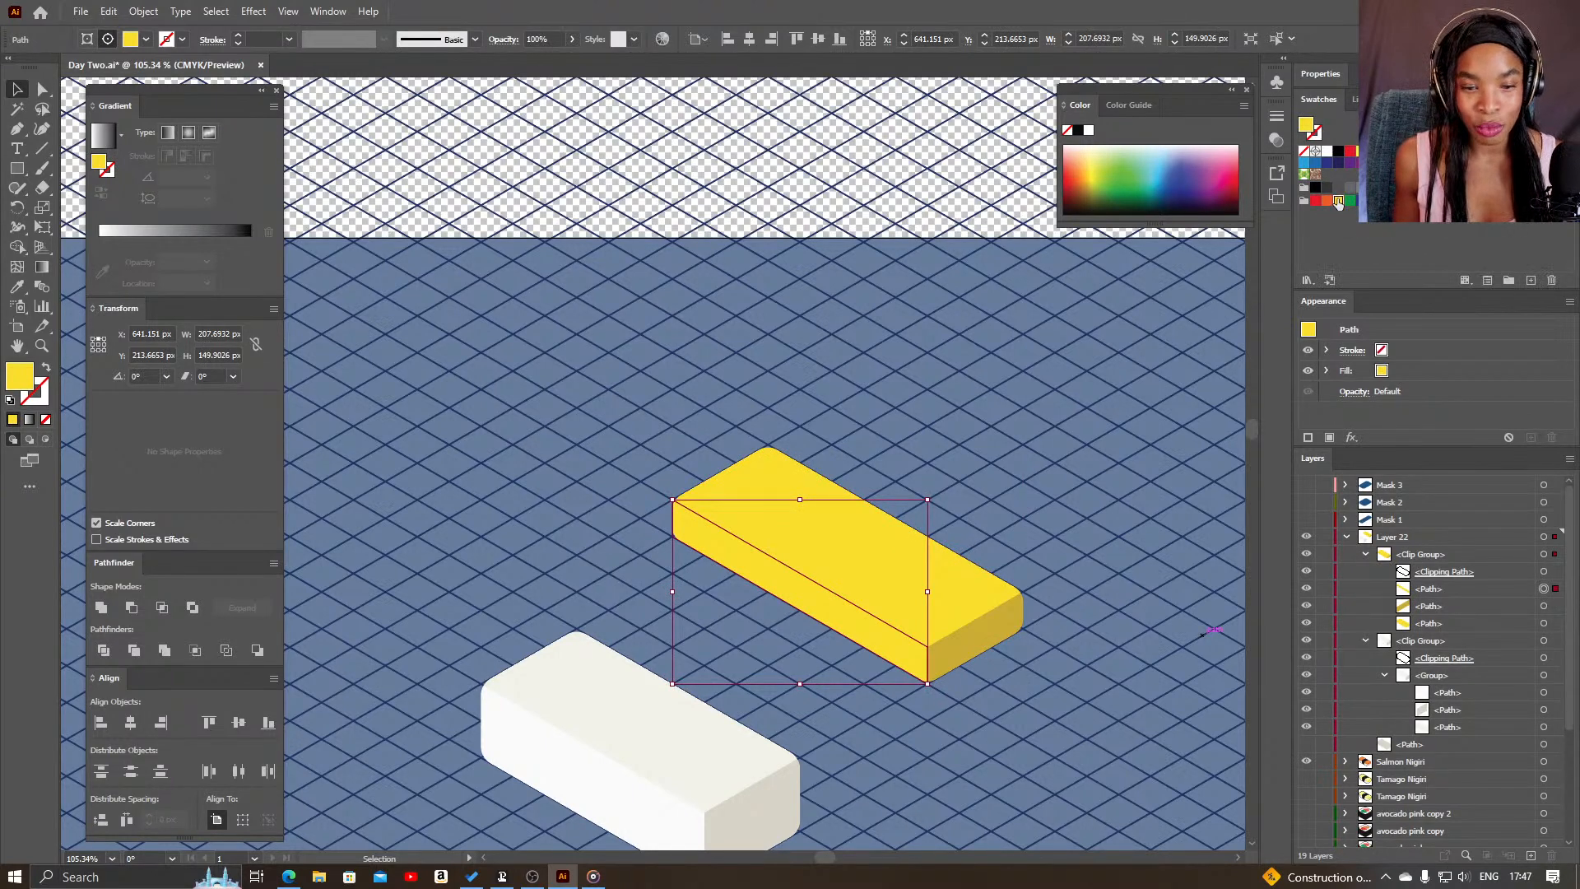
pyautogui.click(960, 602)
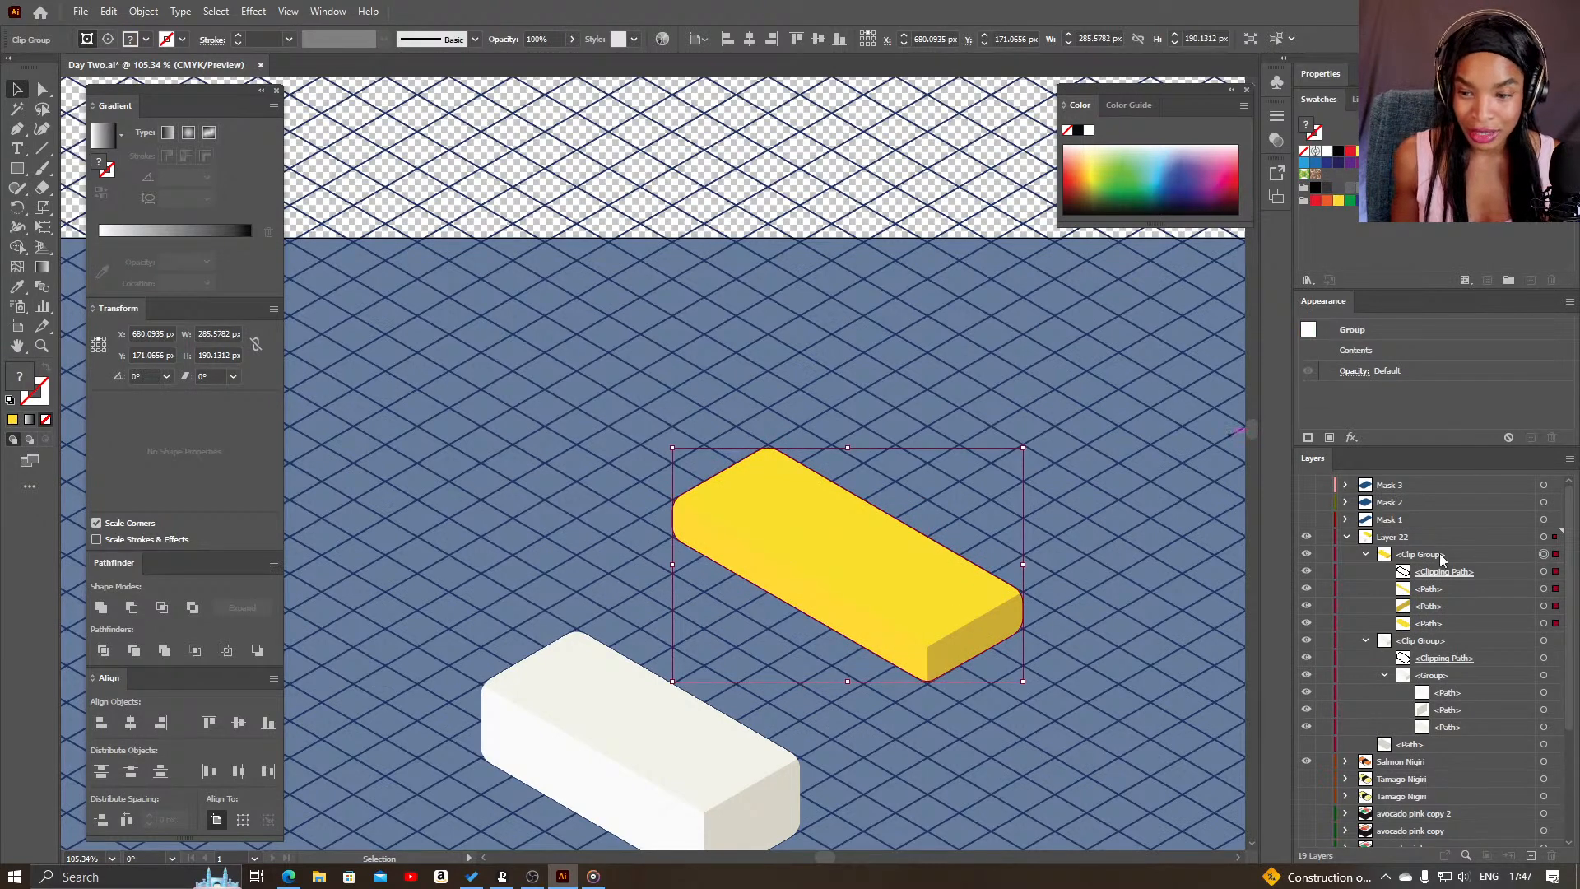
# - Lighten the fill of the slab's long side face to FFE14D
pyautogui.click(1543, 590)
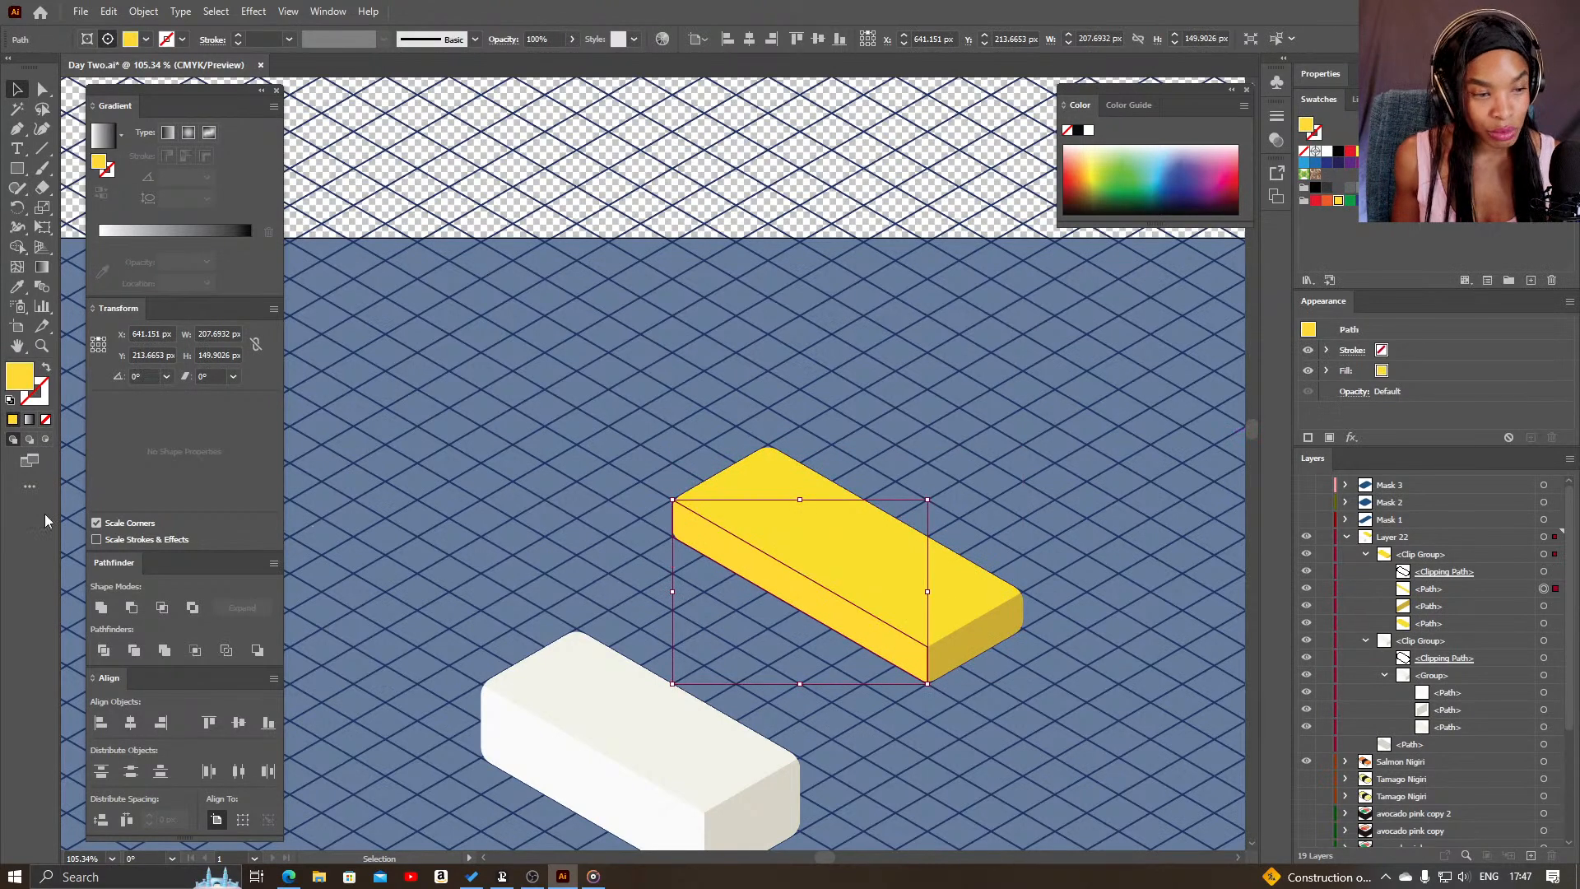
pyautogui.moveTo(869, 748); pyautogui.dragTo(761, 566)
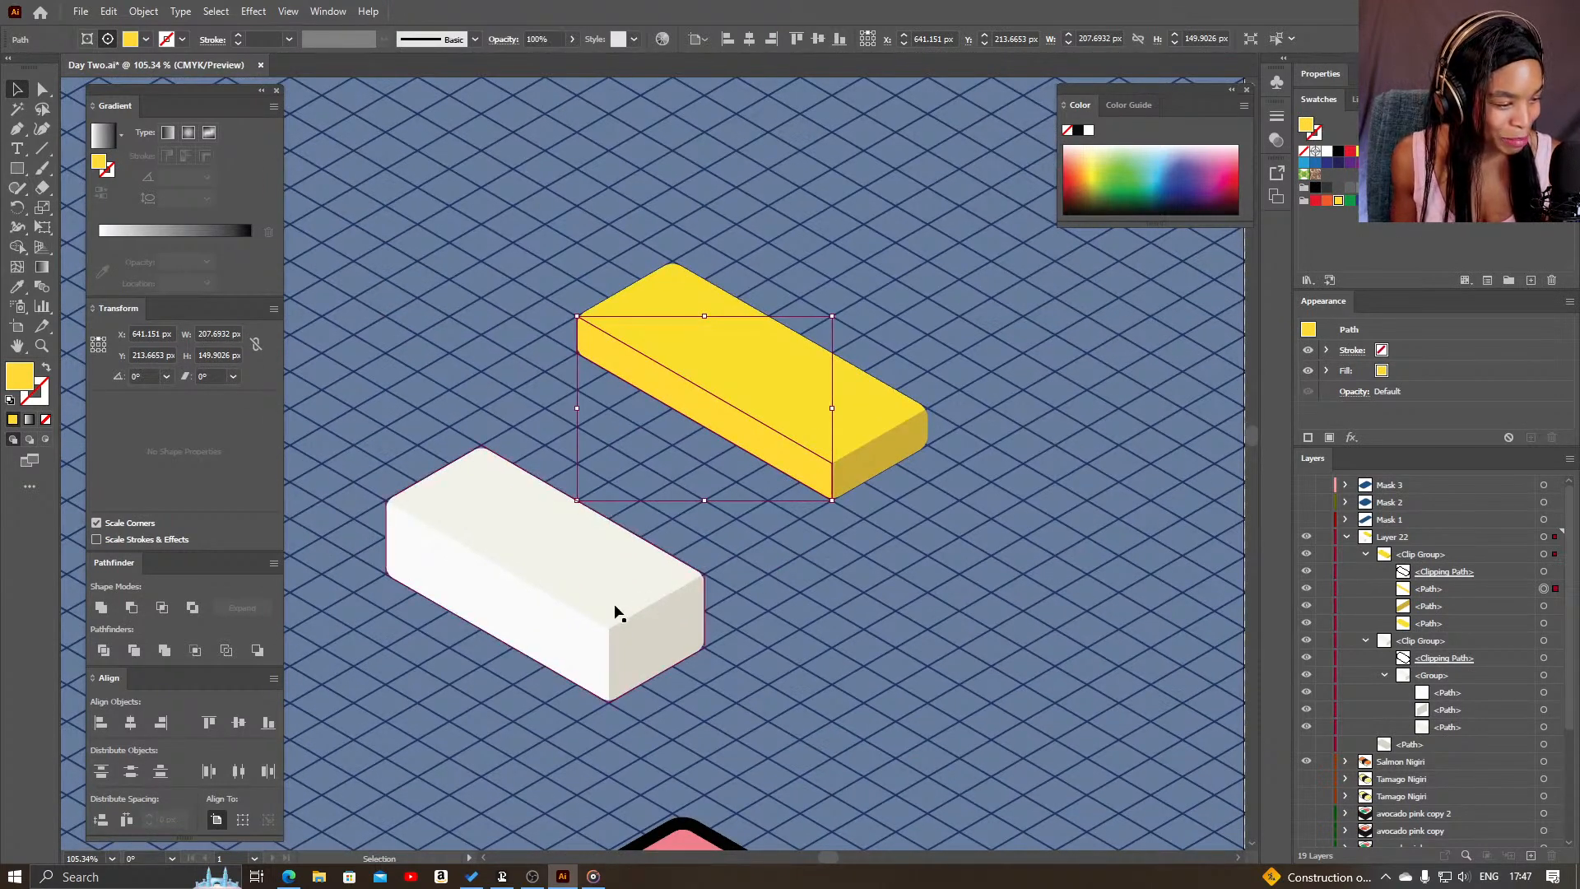
pyautogui.moveTo(708, 564); pyautogui.dragTo(714, 524)
pyautogui.press('z')
pyautogui.doubleClick(21, 377)
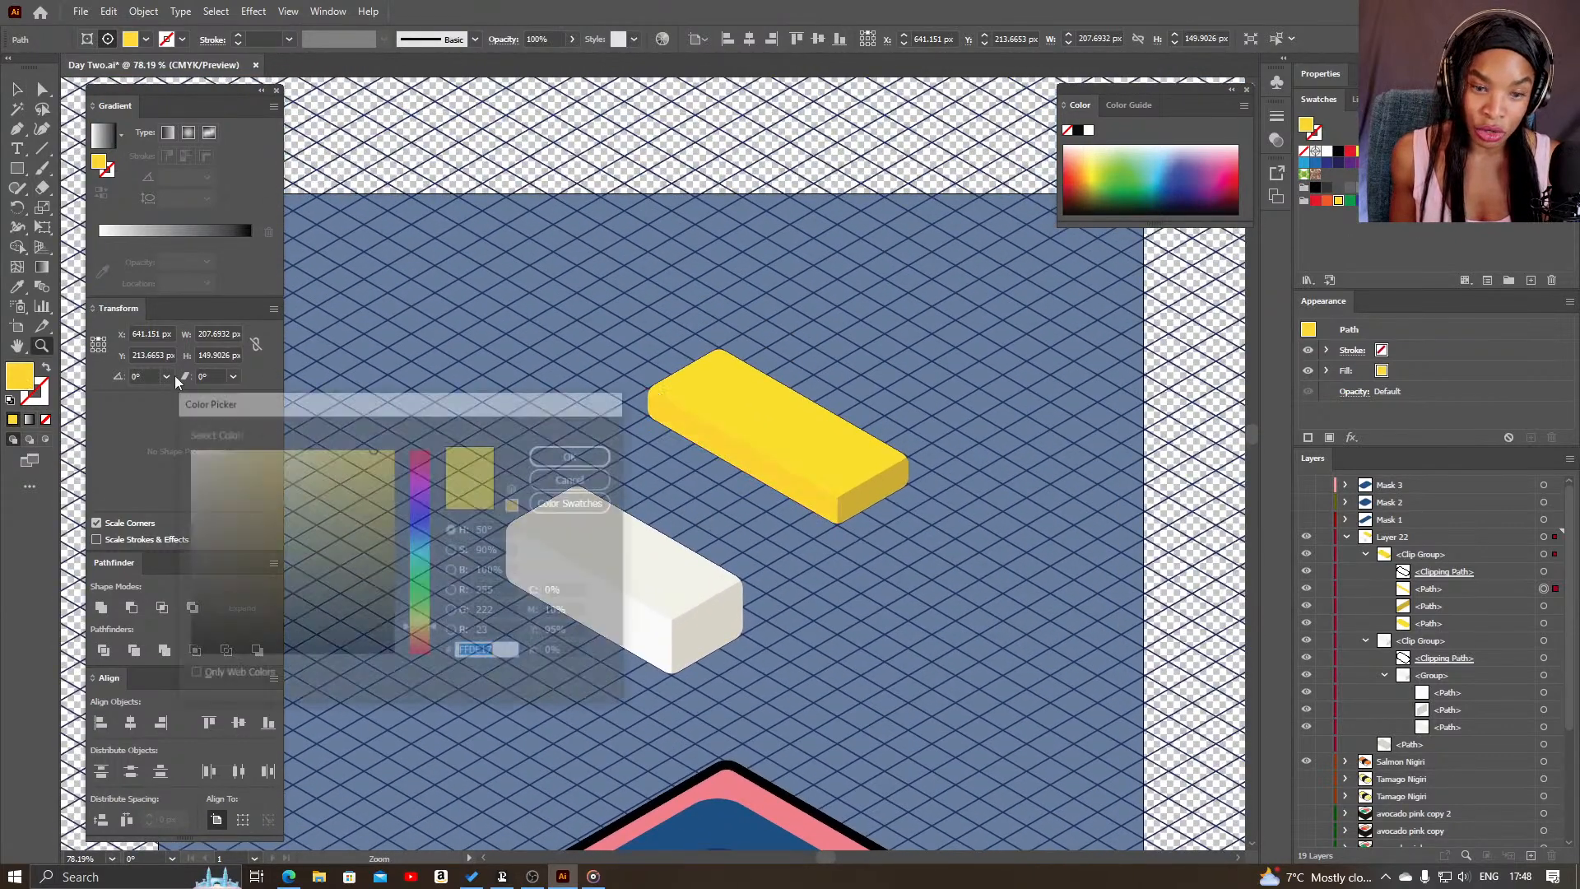
pyautogui.click(334, 444)
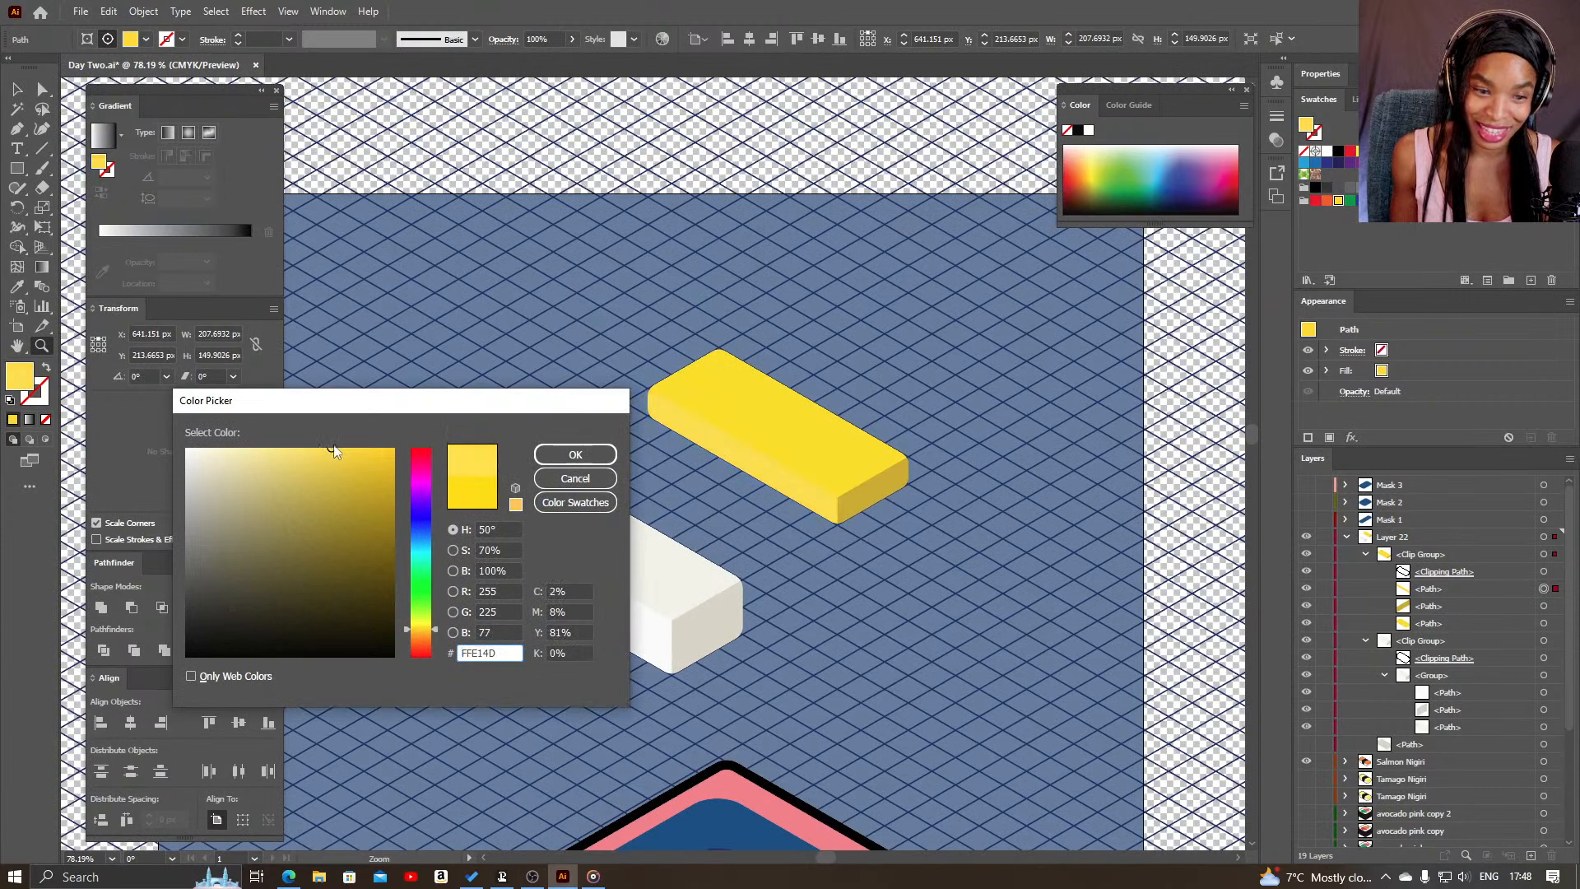
pyautogui.click(575, 454)
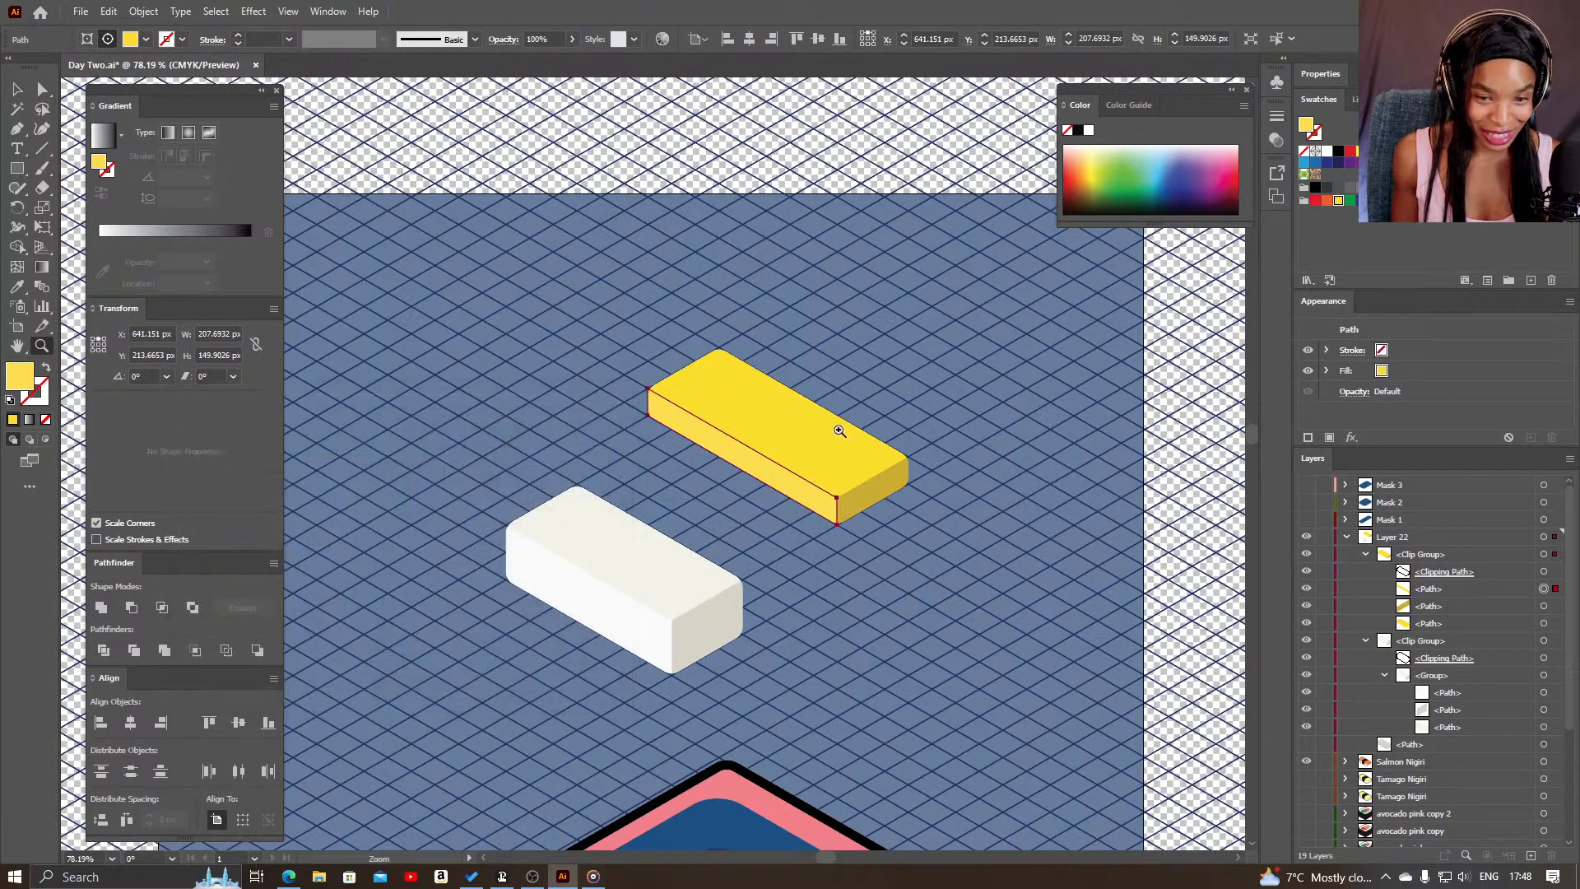
pyautogui.press('v')
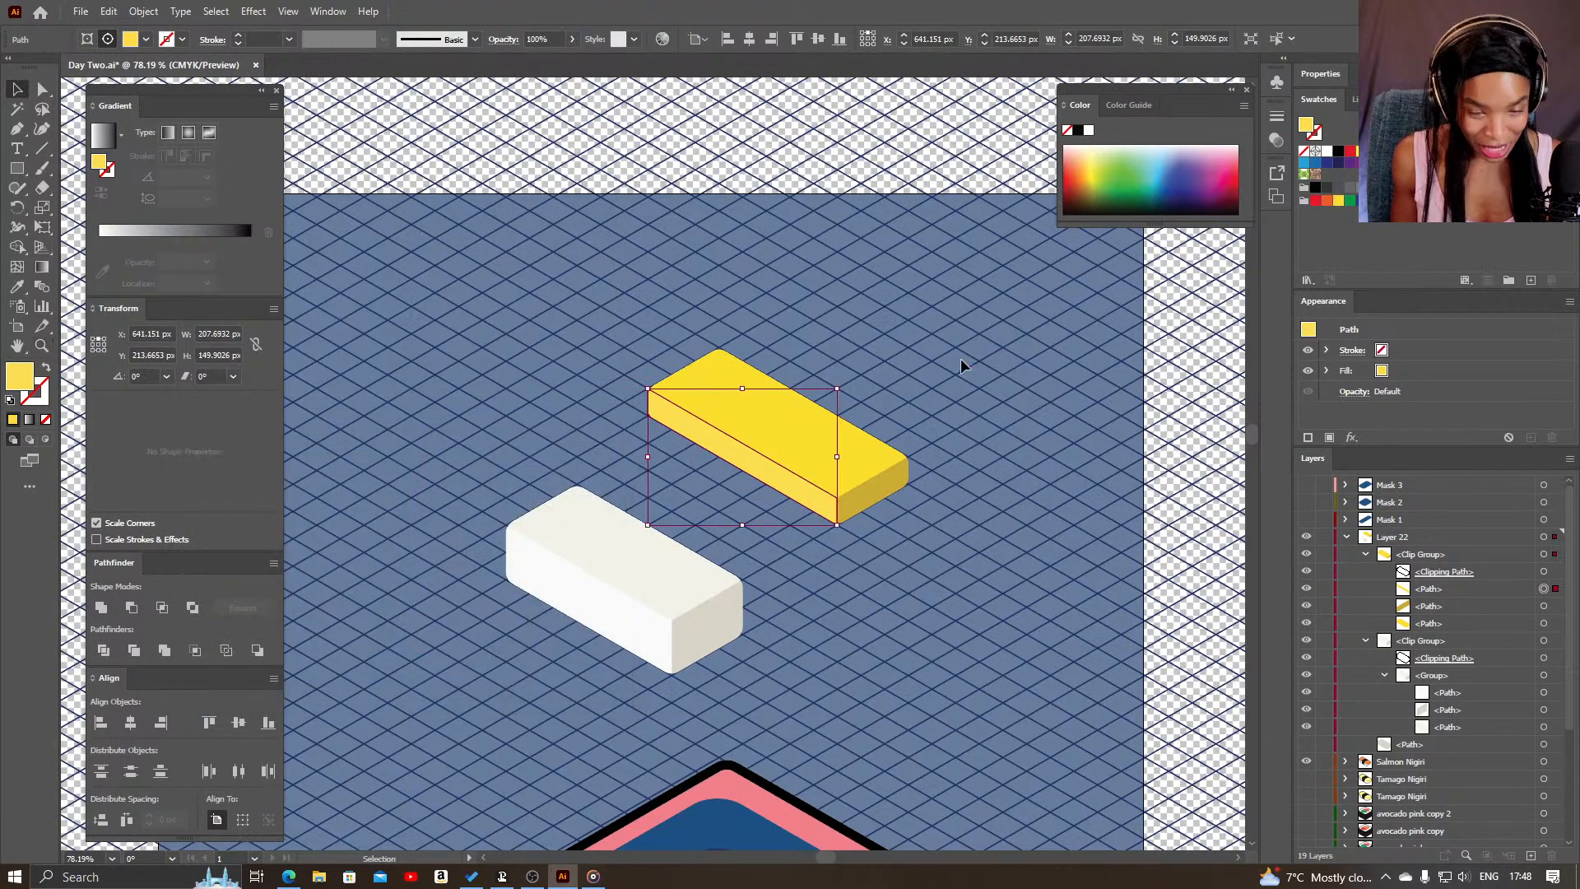
# - Move the yellow slab's clip group on top of the white rice block, overhanging its edges slightly
pyautogui.click(1544, 537)
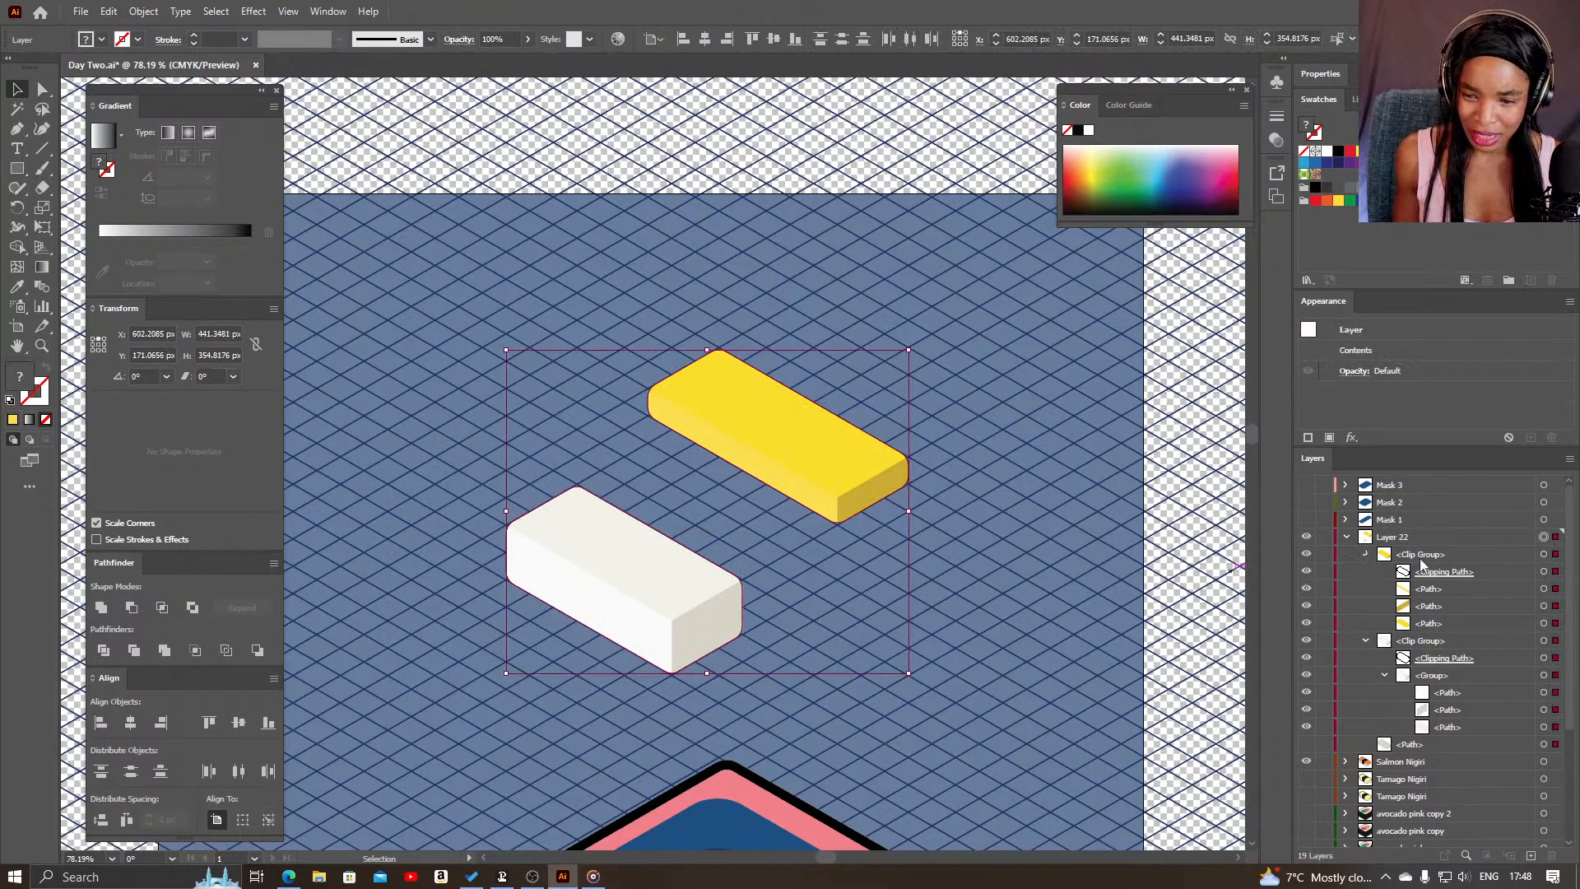
pyautogui.click(1365, 554)
pyautogui.click(1543, 555)
pyautogui.moveTo(802, 454); pyautogui.dragTo(665, 555)
pyautogui.press('z')
pyautogui.moveTo(546, 577); pyautogui.dragTo(751, 607)
pyautogui.press('v')
pyautogui.moveTo(771, 536); pyautogui.dragTo(766, 525)
pyautogui.click(1064, 539)
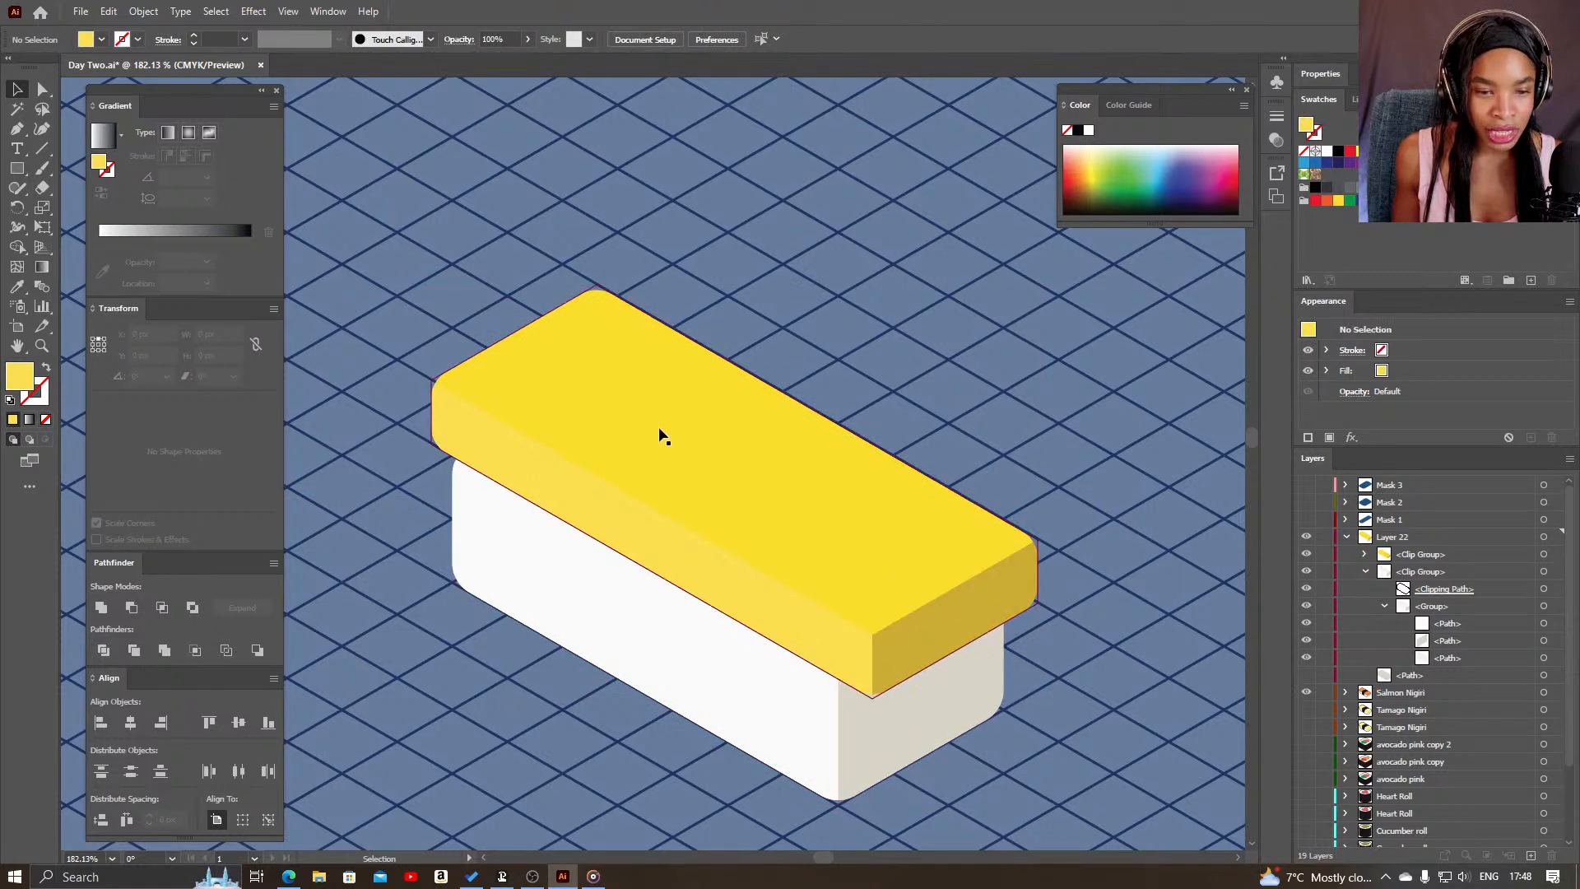
pyautogui.moveTo(584, 465); pyautogui.dragTo(610, 441)
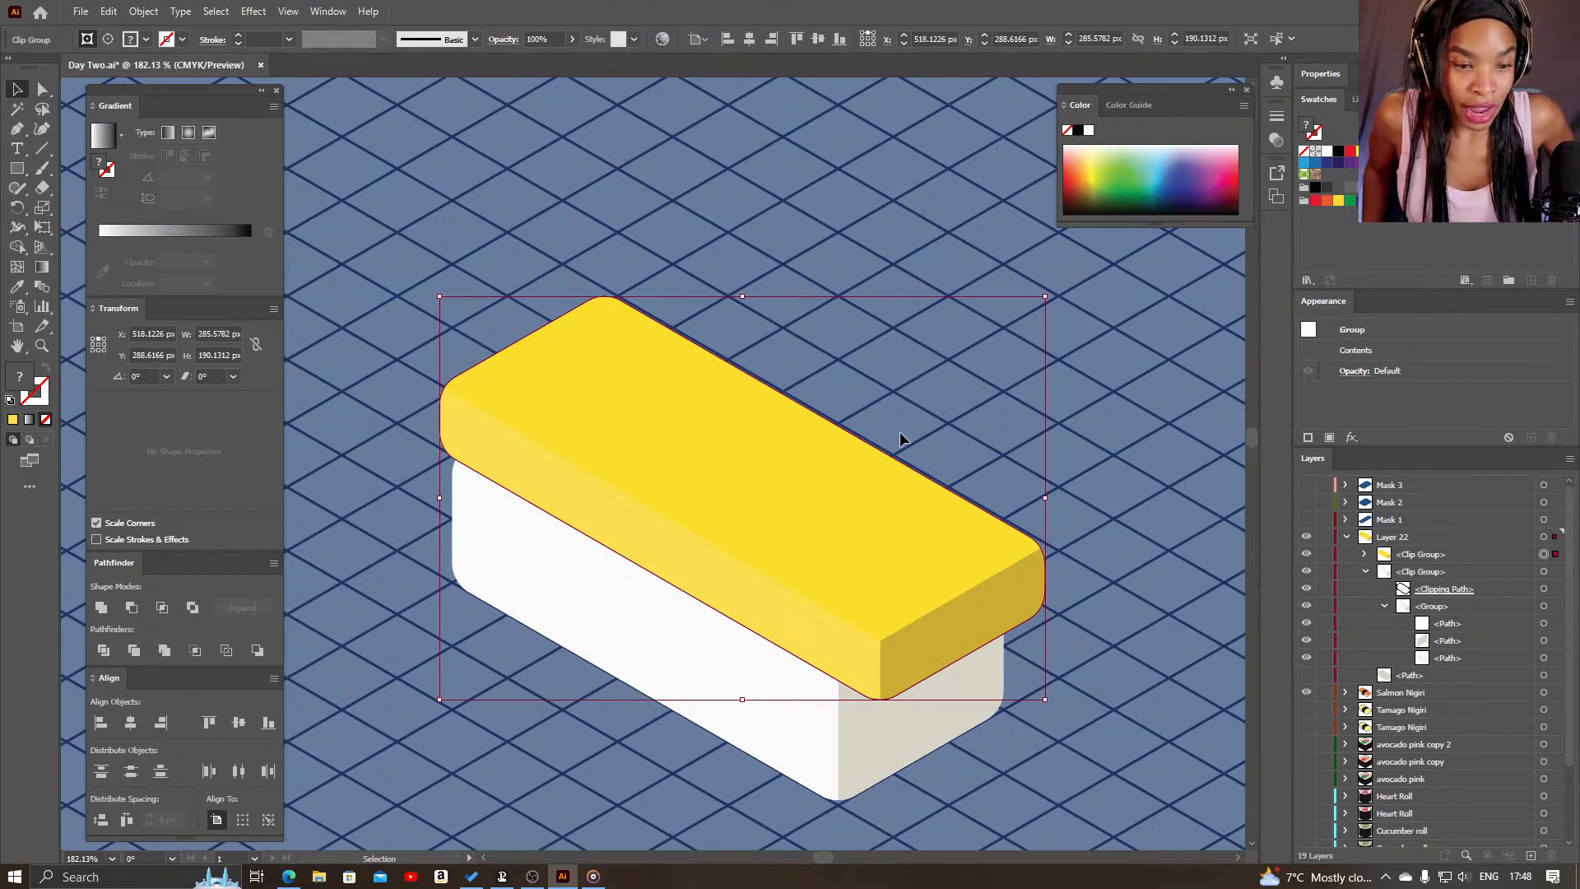
pyautogui.click(795, 246)
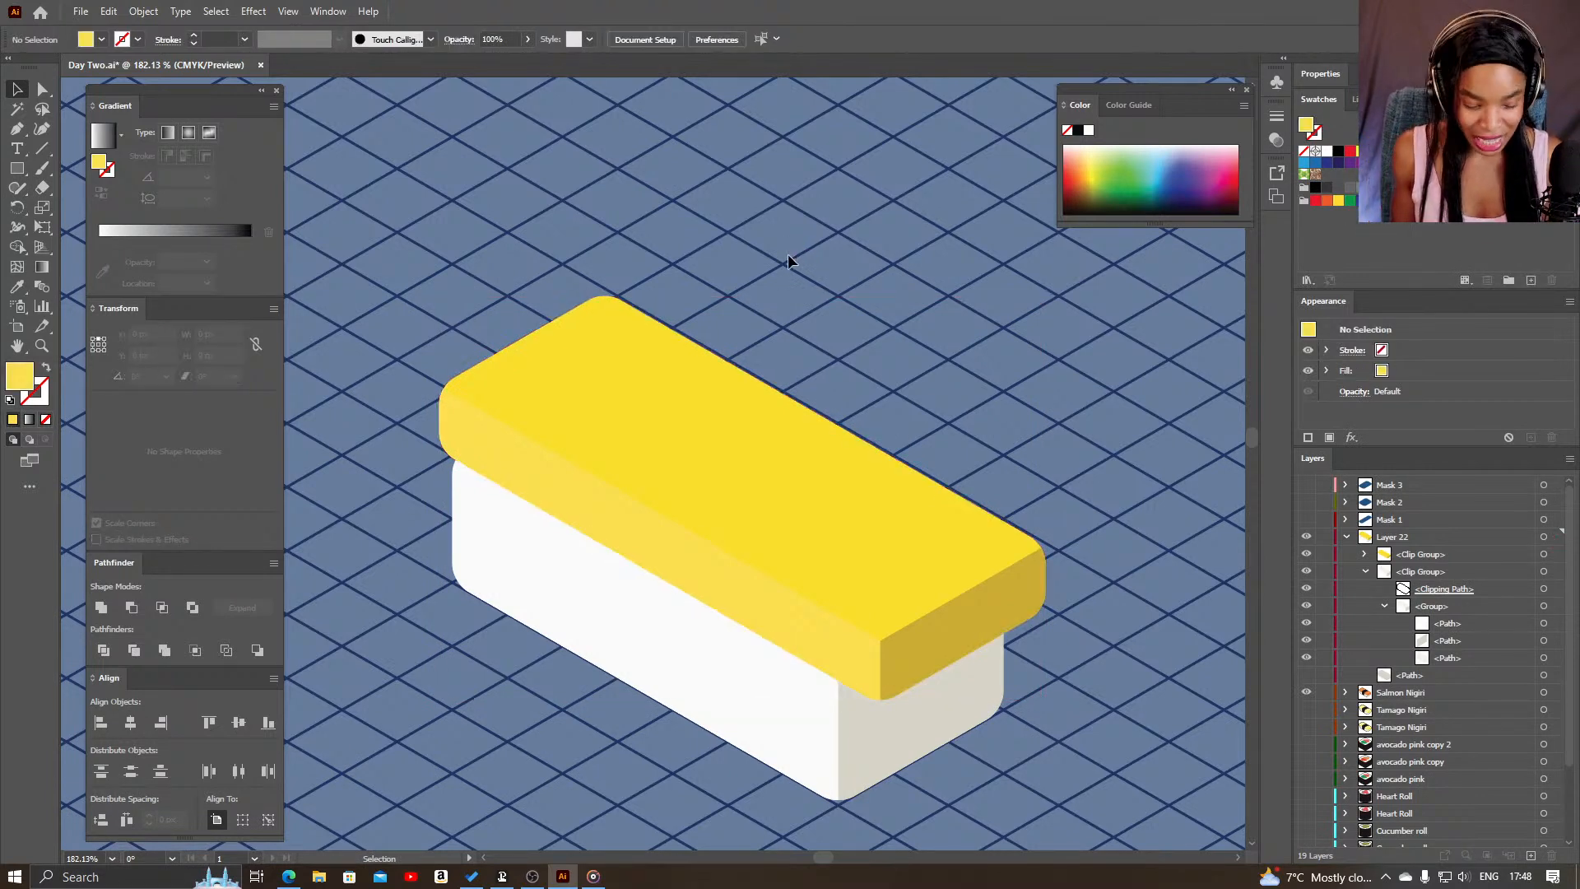
# - Compare the assembled yellow nigiri with the salmon nigiri in the bento box
pyautogui.press('z')
pyautogui.moveTo(756, 256); pyautogui.dragTo(553, 323)
pyautogui.moveTo(732, 511); pyautogui.dragTo(740, 551)
pyautogui.press('v')
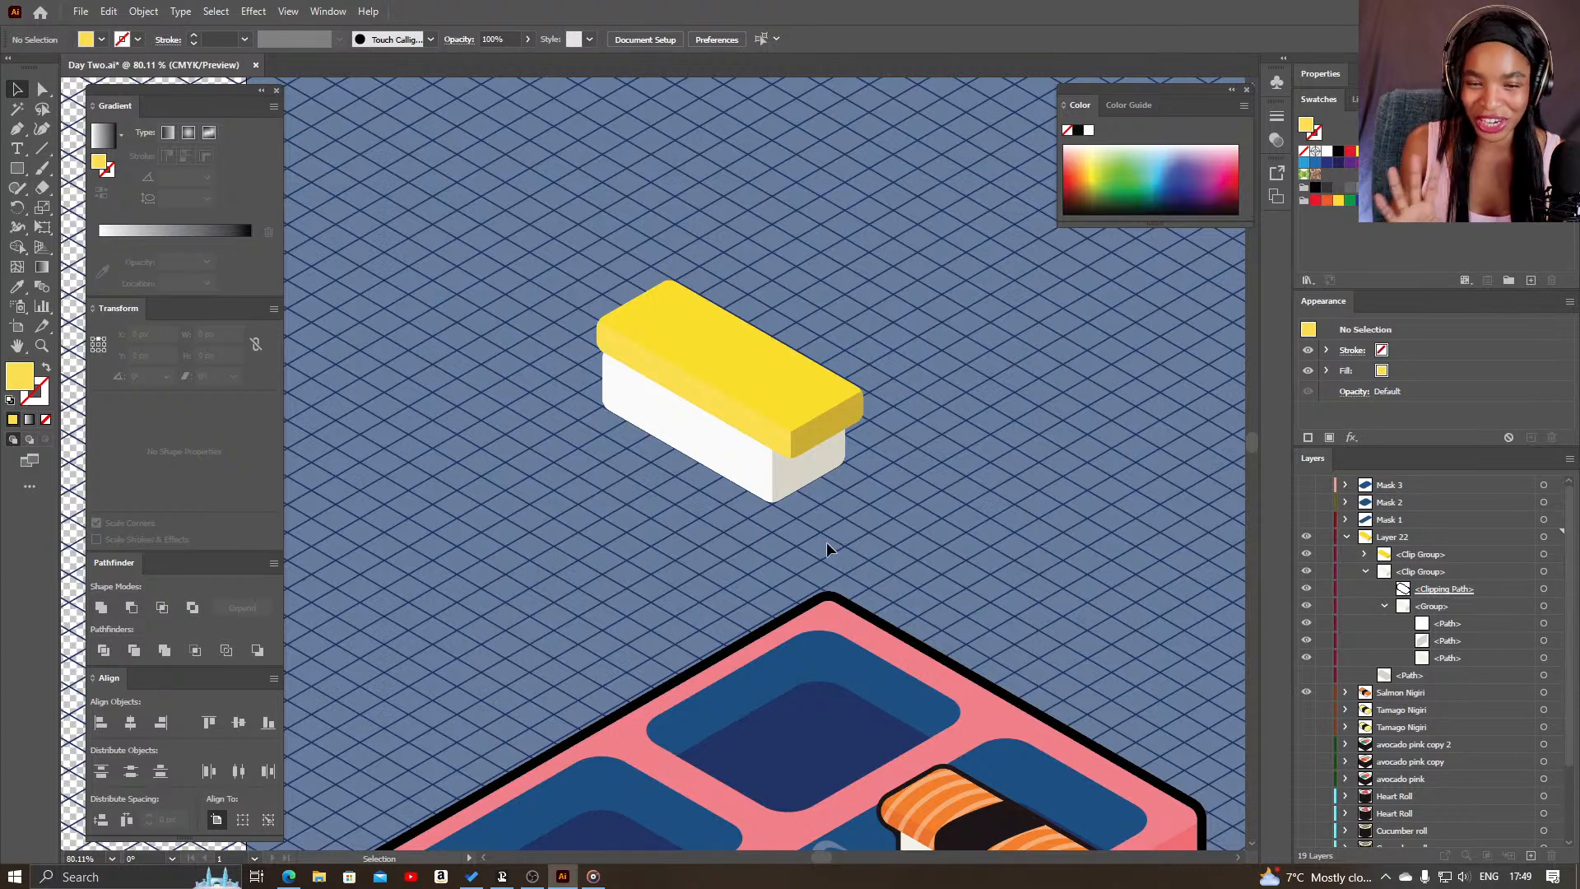
pyautogui.moveTo(649, 377); pyautogui.dragTo(607, 252)
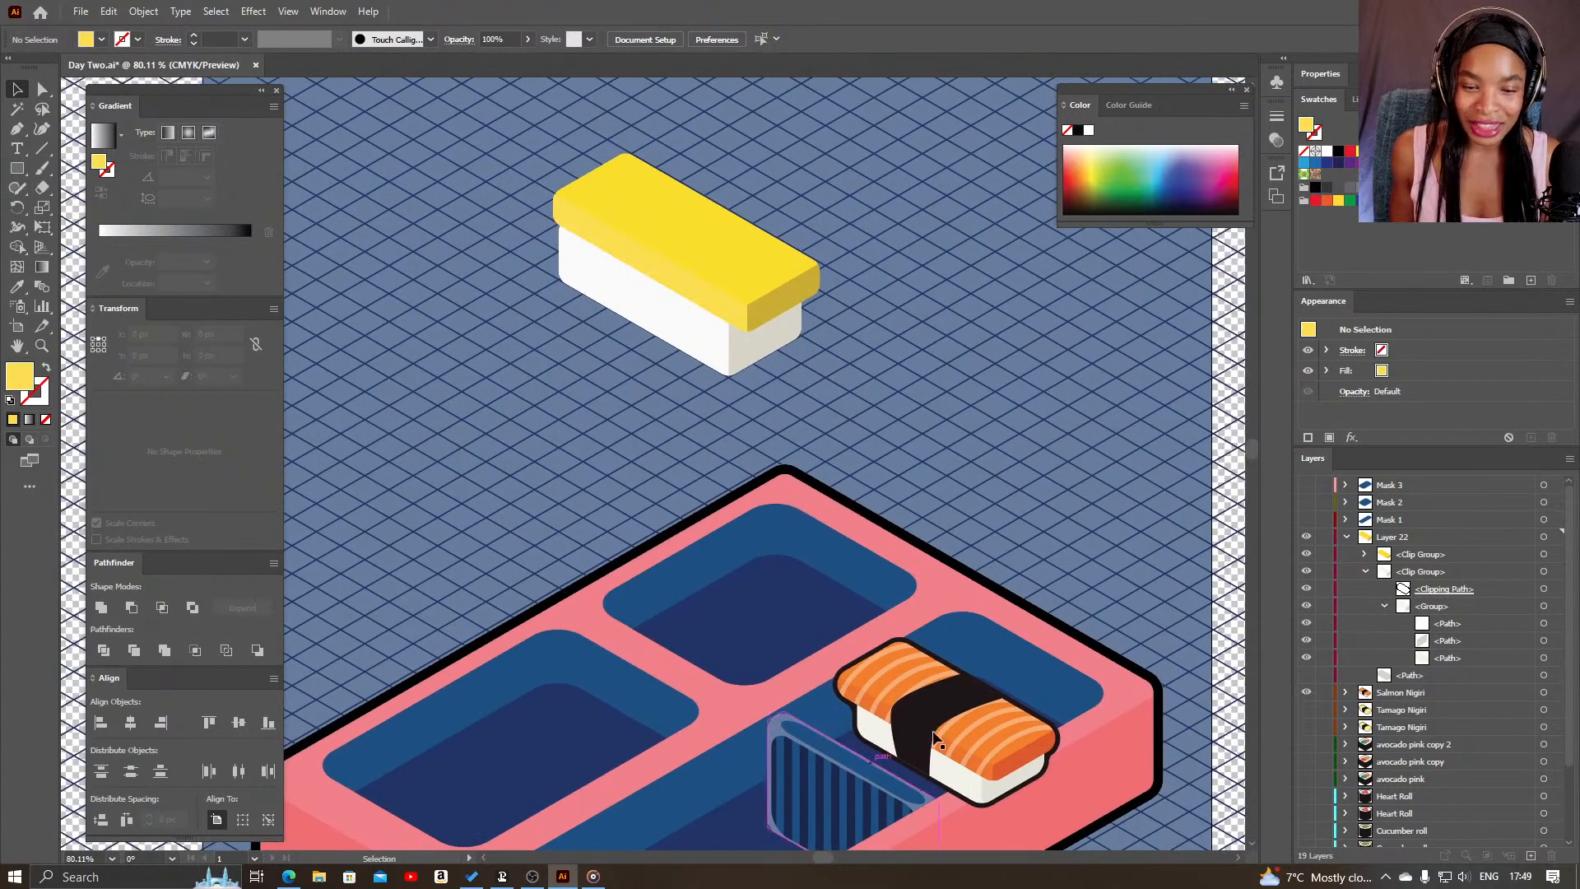
pyautogui.moveTo(638, 309); pyautogui.dragTo(612, 422)
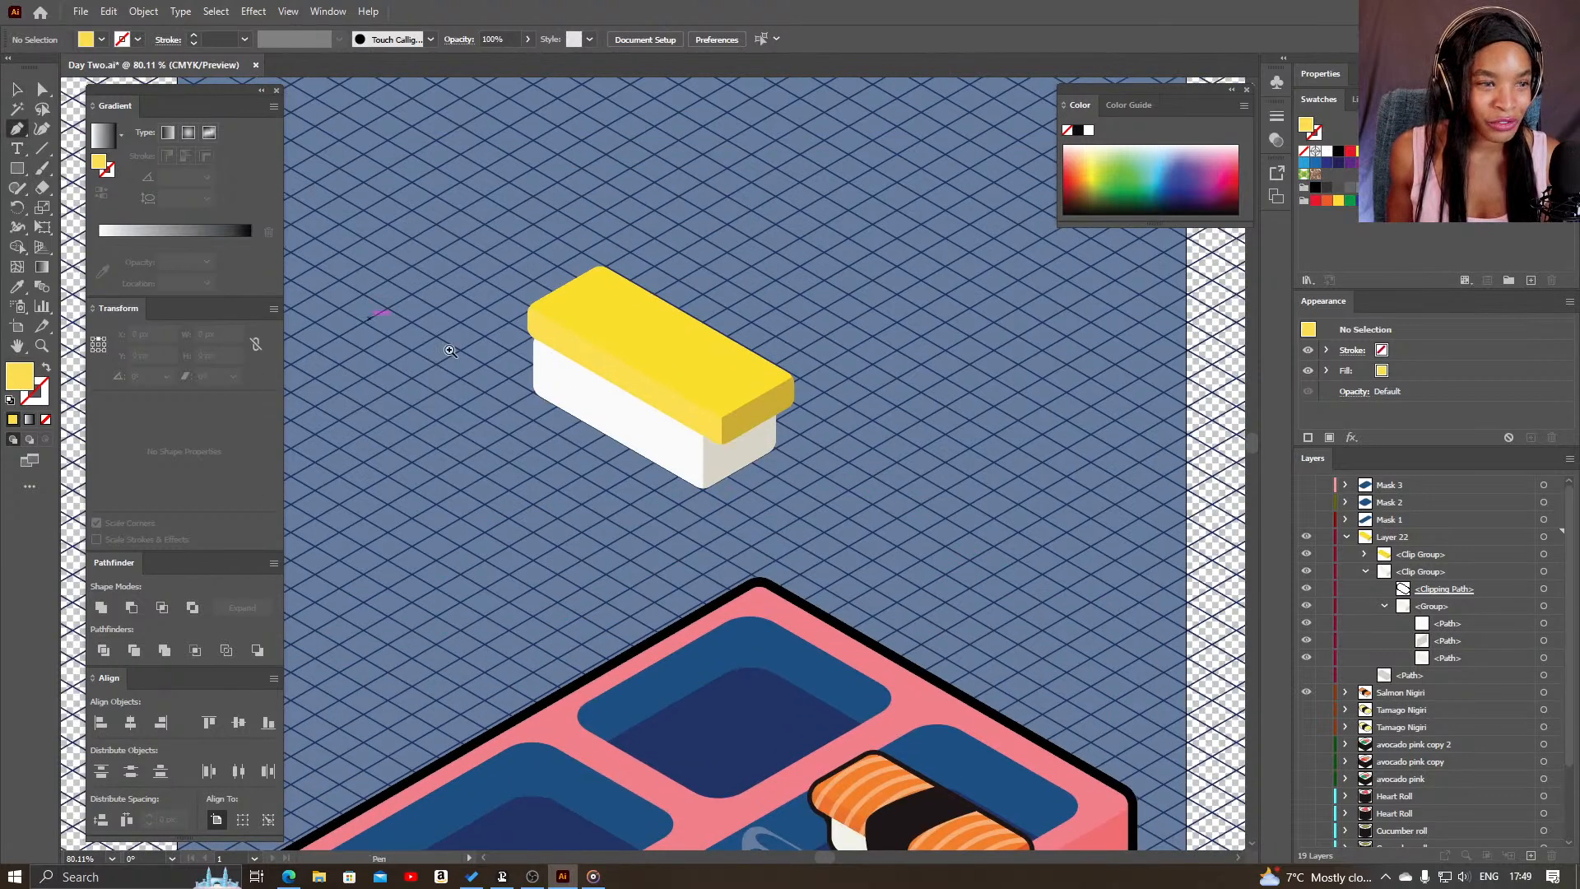
# - Add a new layer and draw a closed Pen band, following the grid, across the slab's top and down the rice block's long side
pyautogui.press('z')
pyautogui.moveTo(463, 353); pyautogui.dragTo(593, 370)
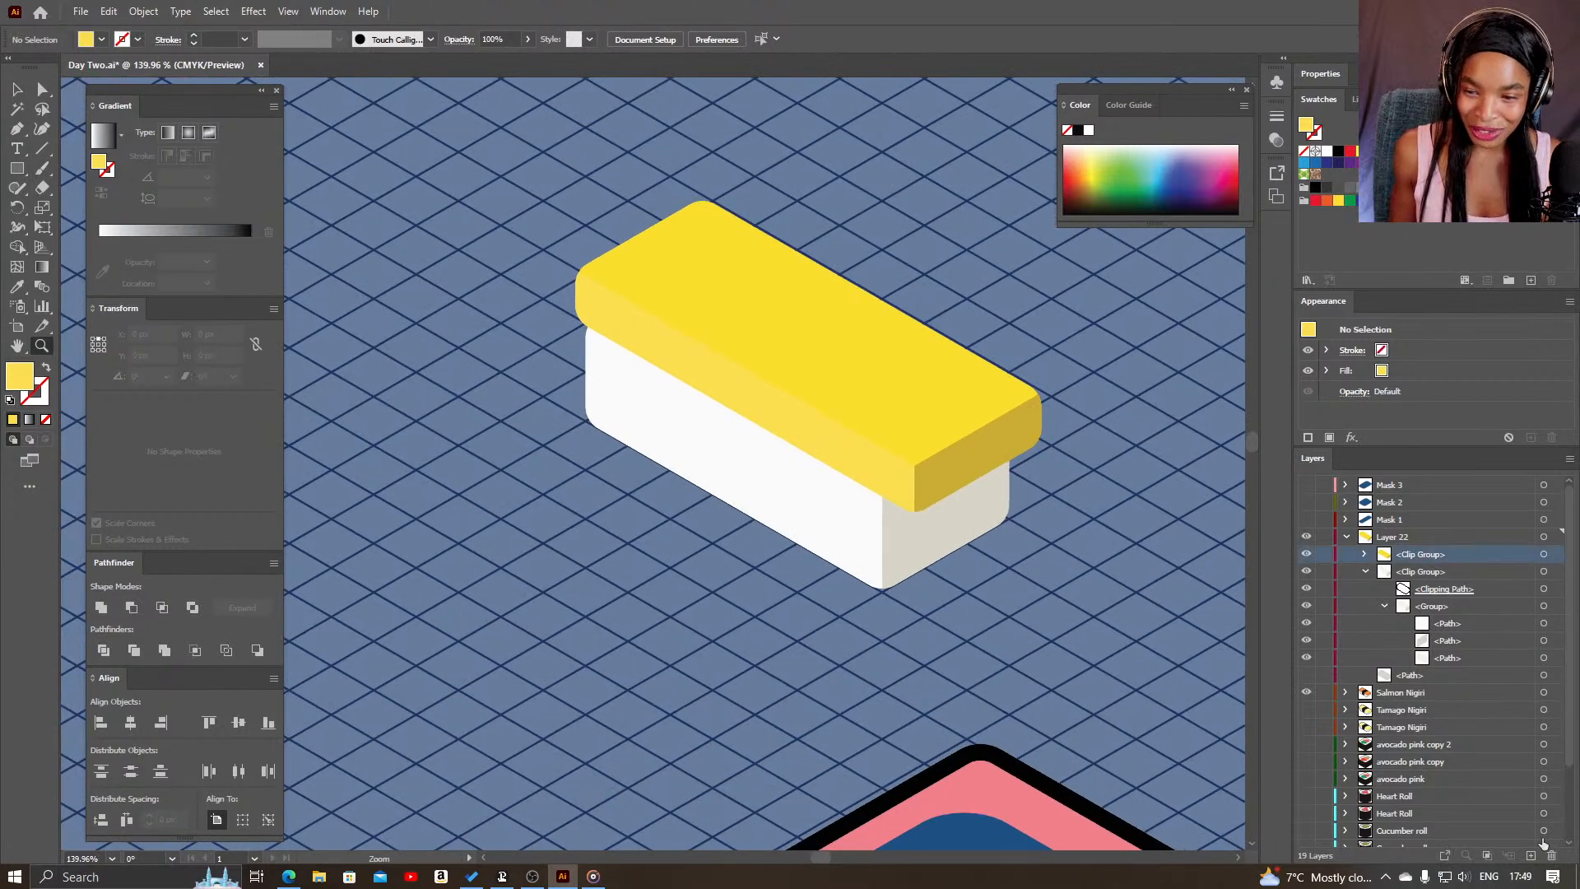
pyautogui.click(1531, 856)
pyautogui.press('p')
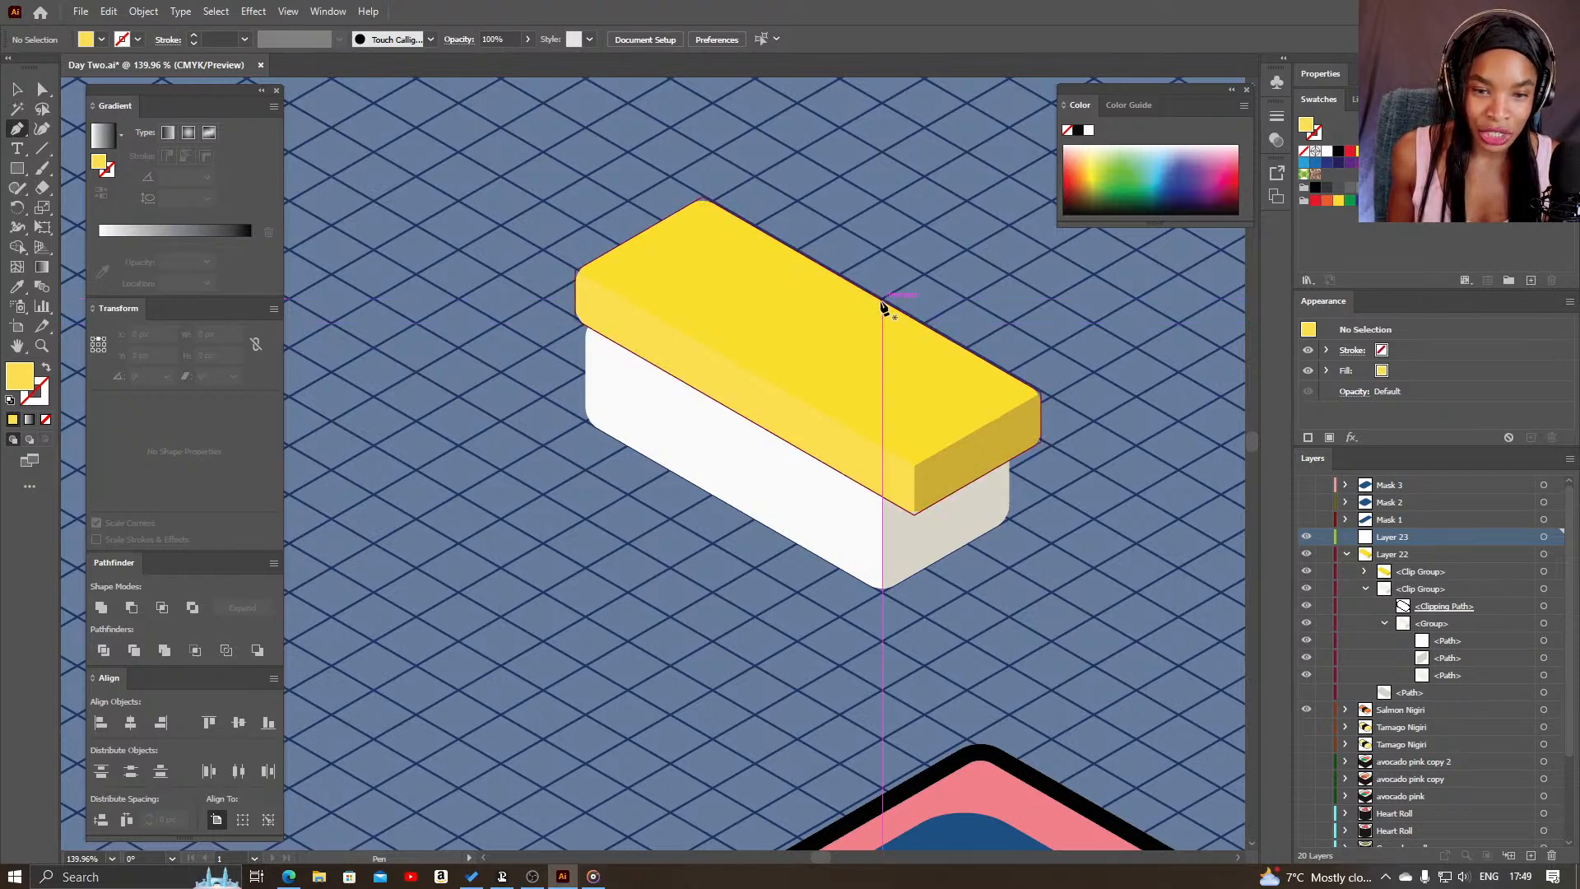
pyautogui.click(880, 301)
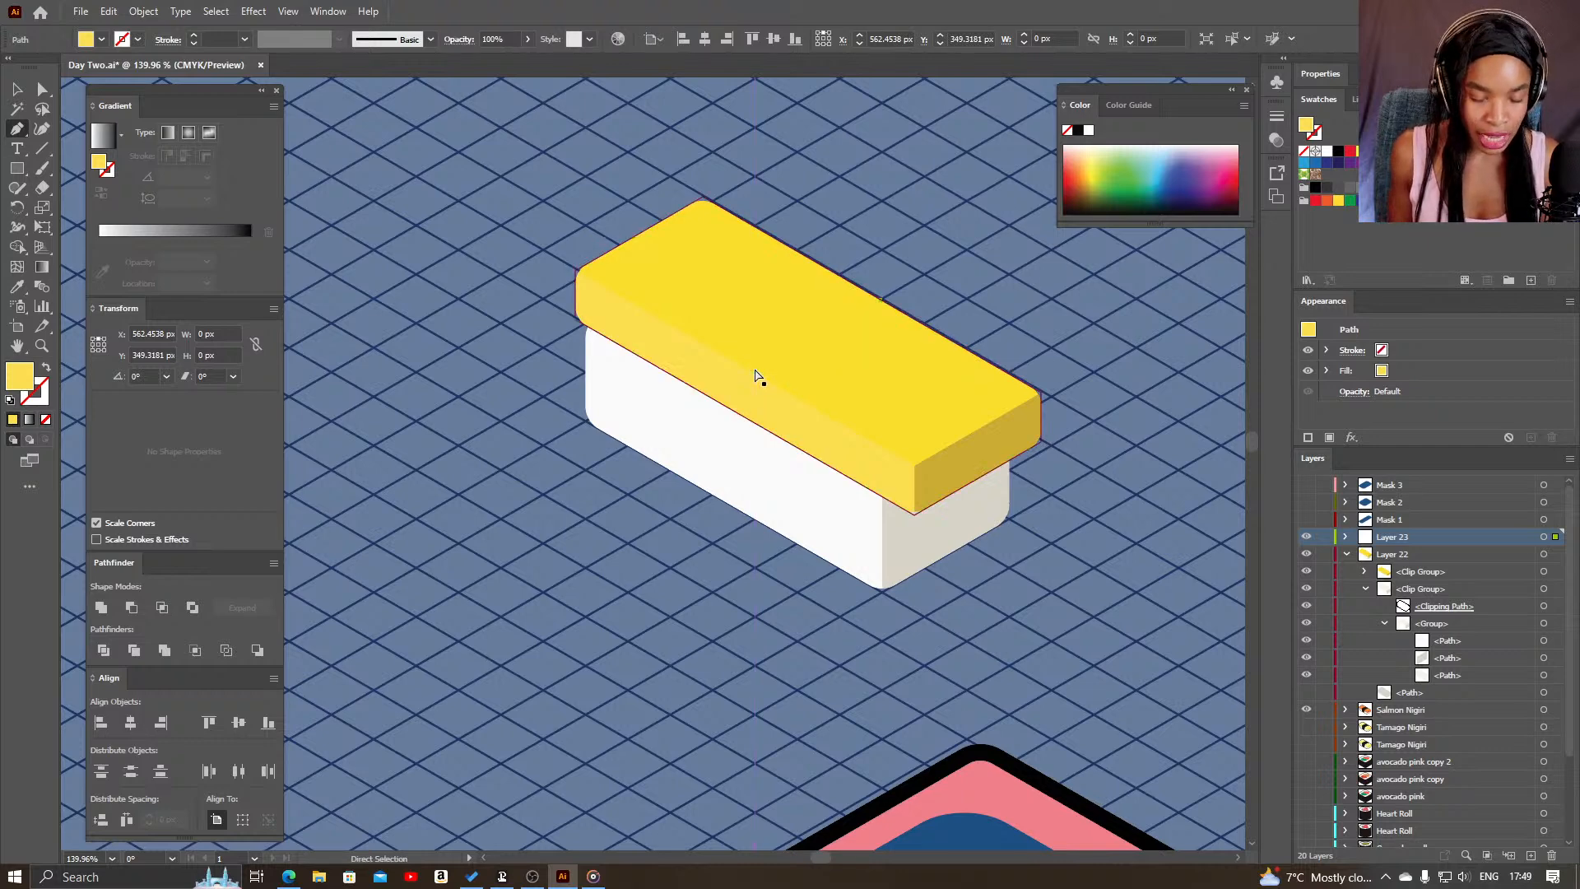
pyautogui.hotkey('ctrl', 'y')
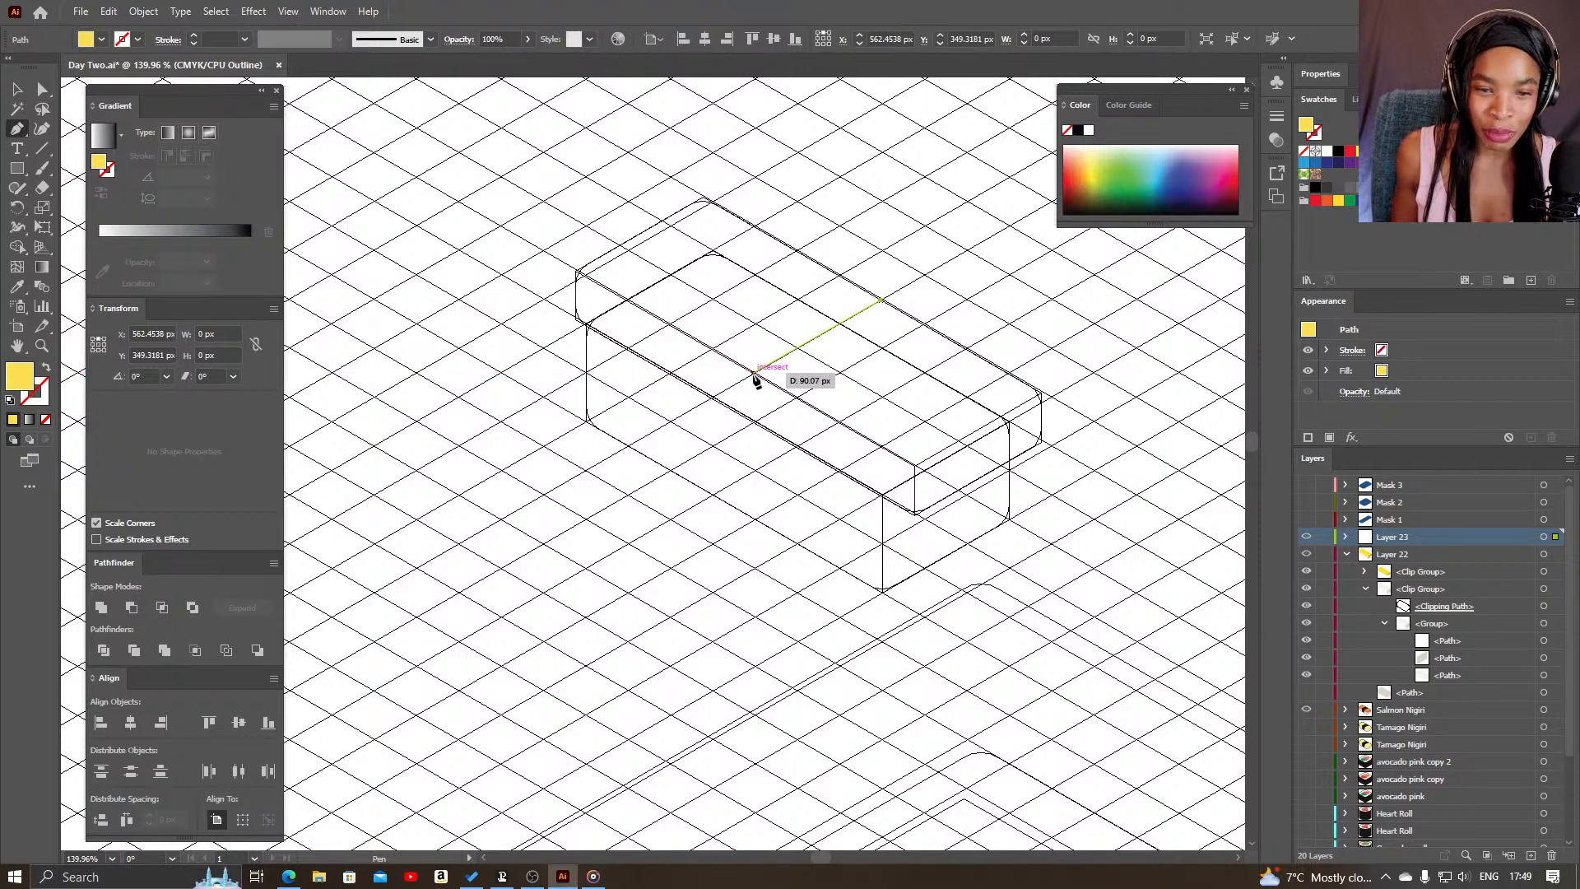
pyautogui.click(753, 374)
pyautogui.click(753, 520)
pyautogui.click(674, 469)
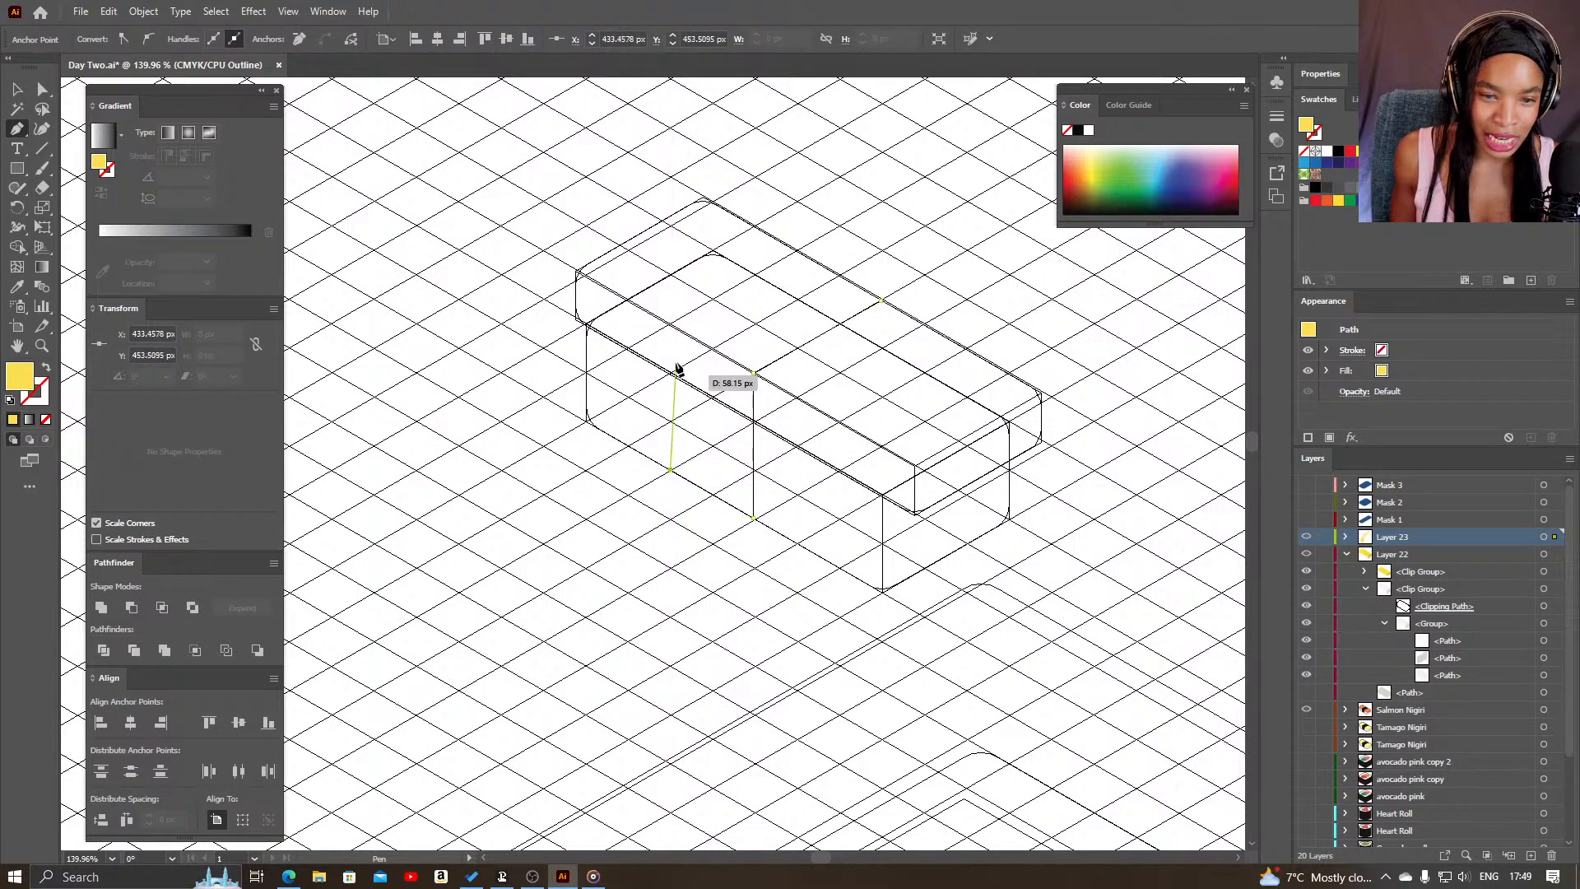
pyautogui.click(671, 322)
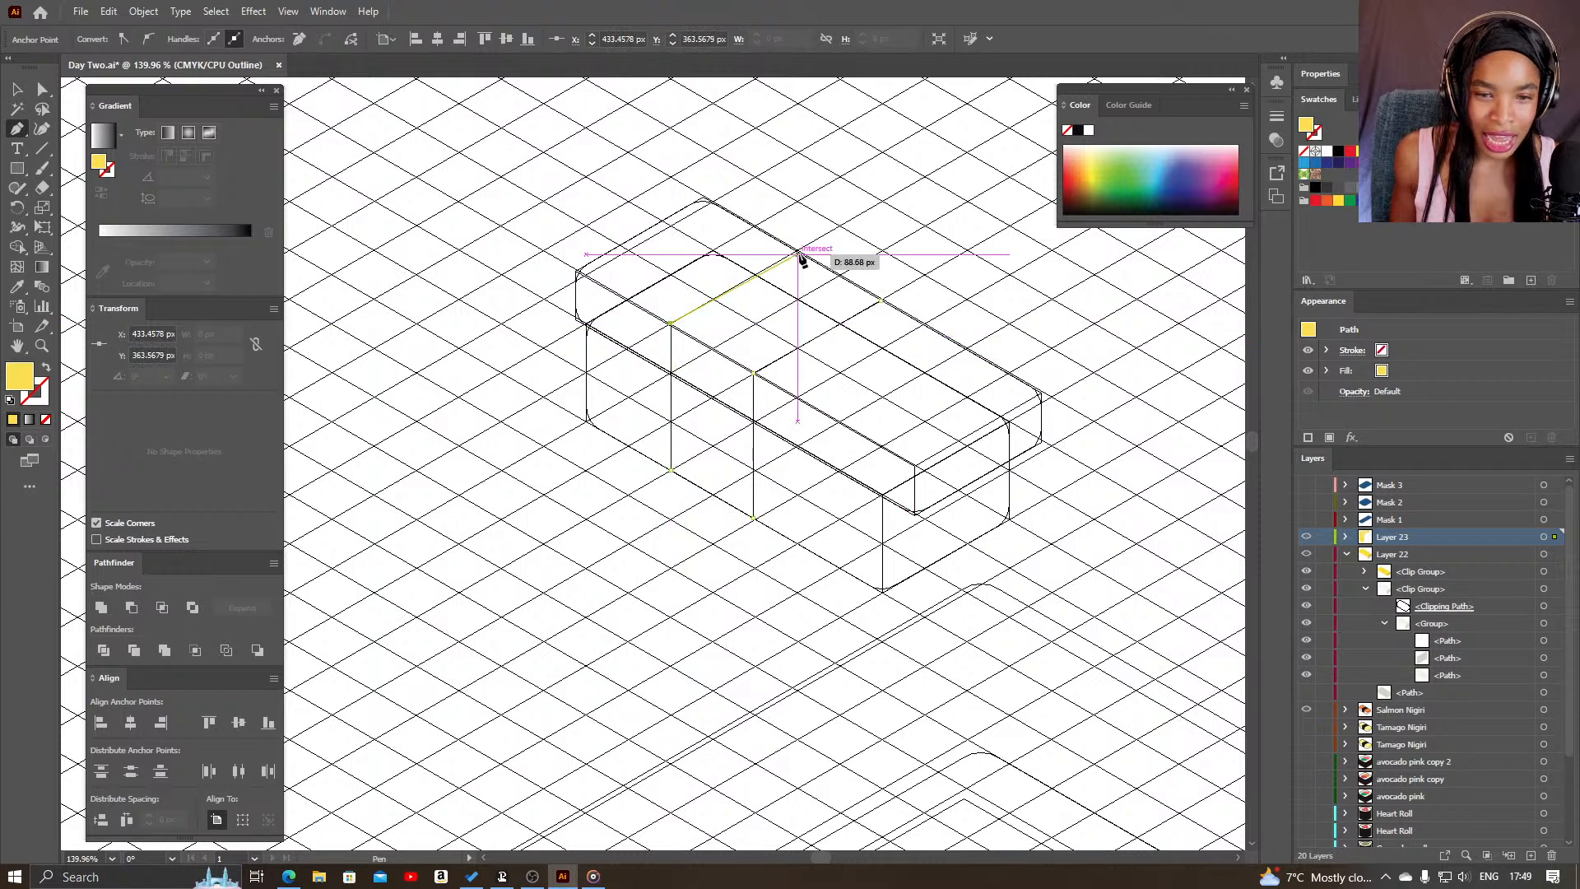
pyautogui.click(799, 252)
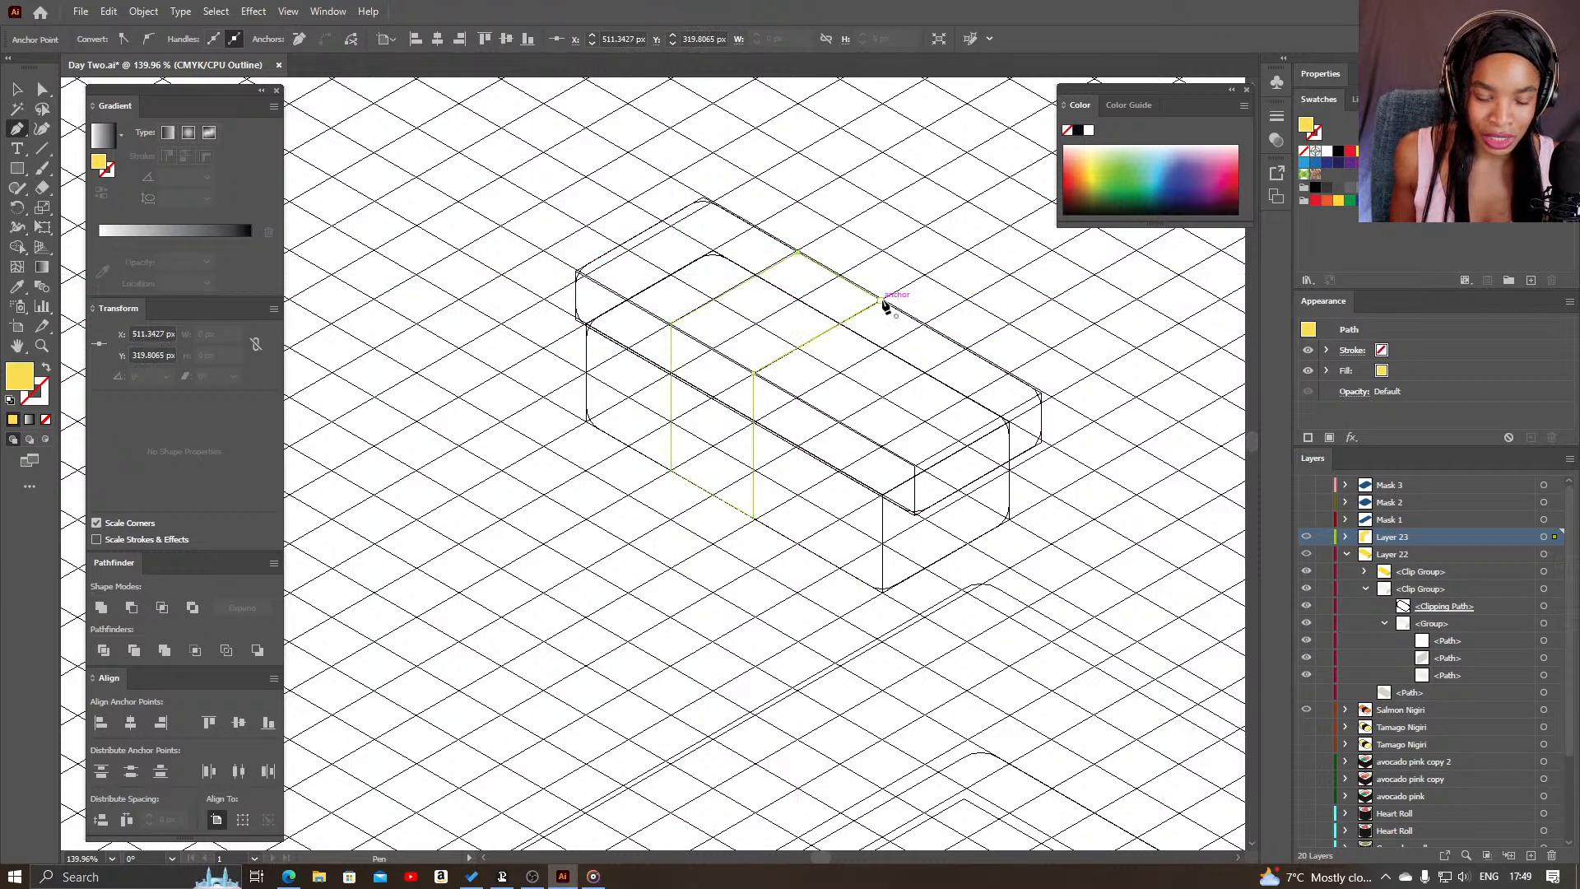
pyautogui.click(882, 301)
pyautogui.hotkey('ctrl', 'y')
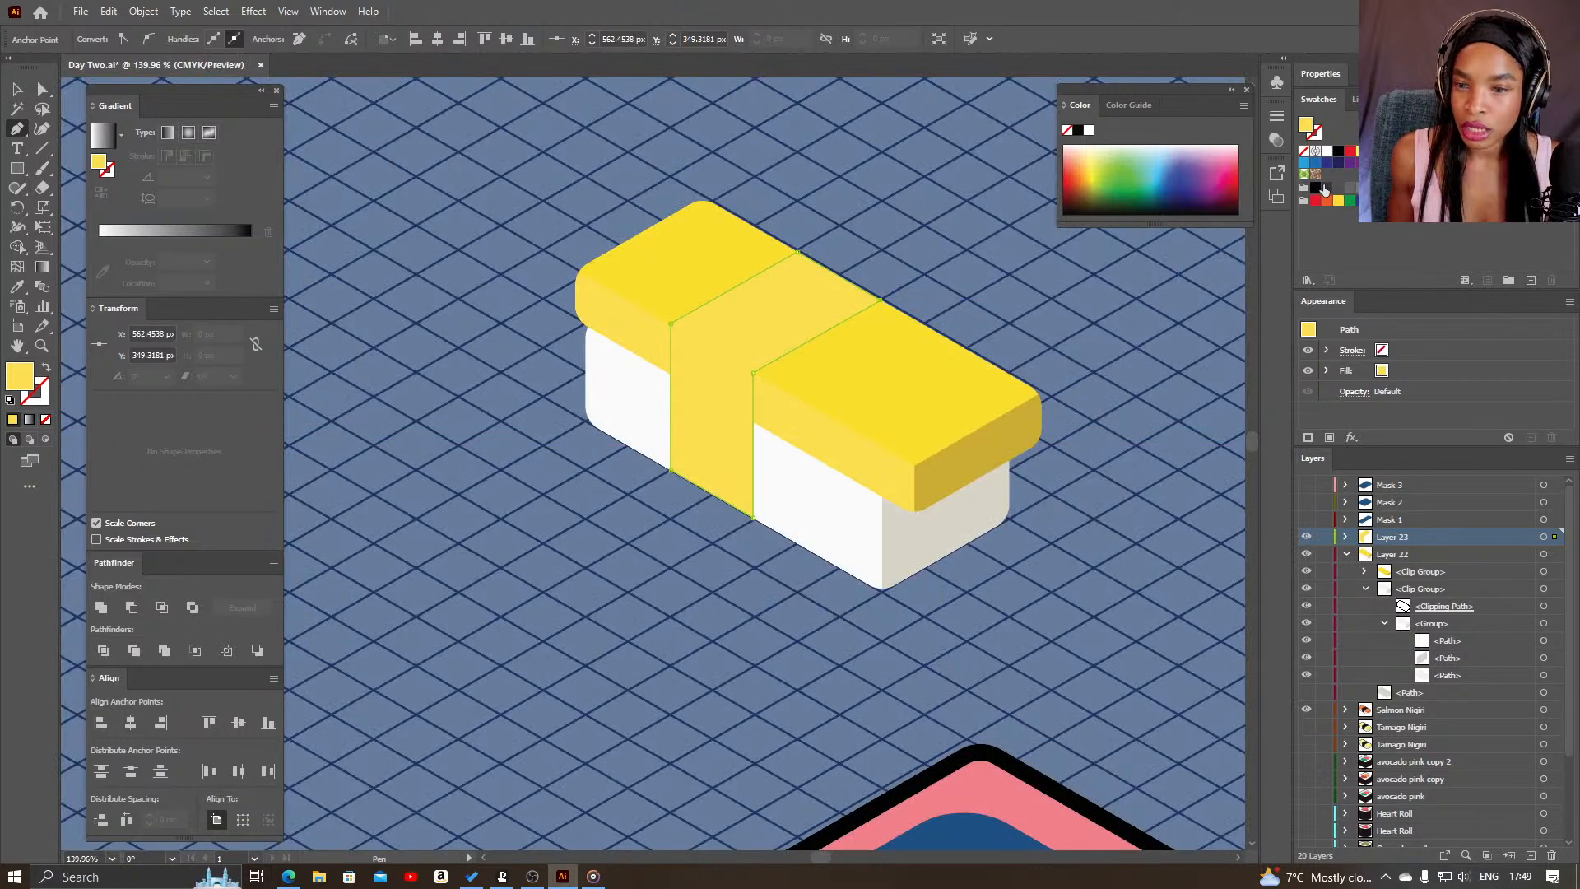
# - Fill the band around the nigiri with a near-black seaweed colour
pyautogui.press('v')
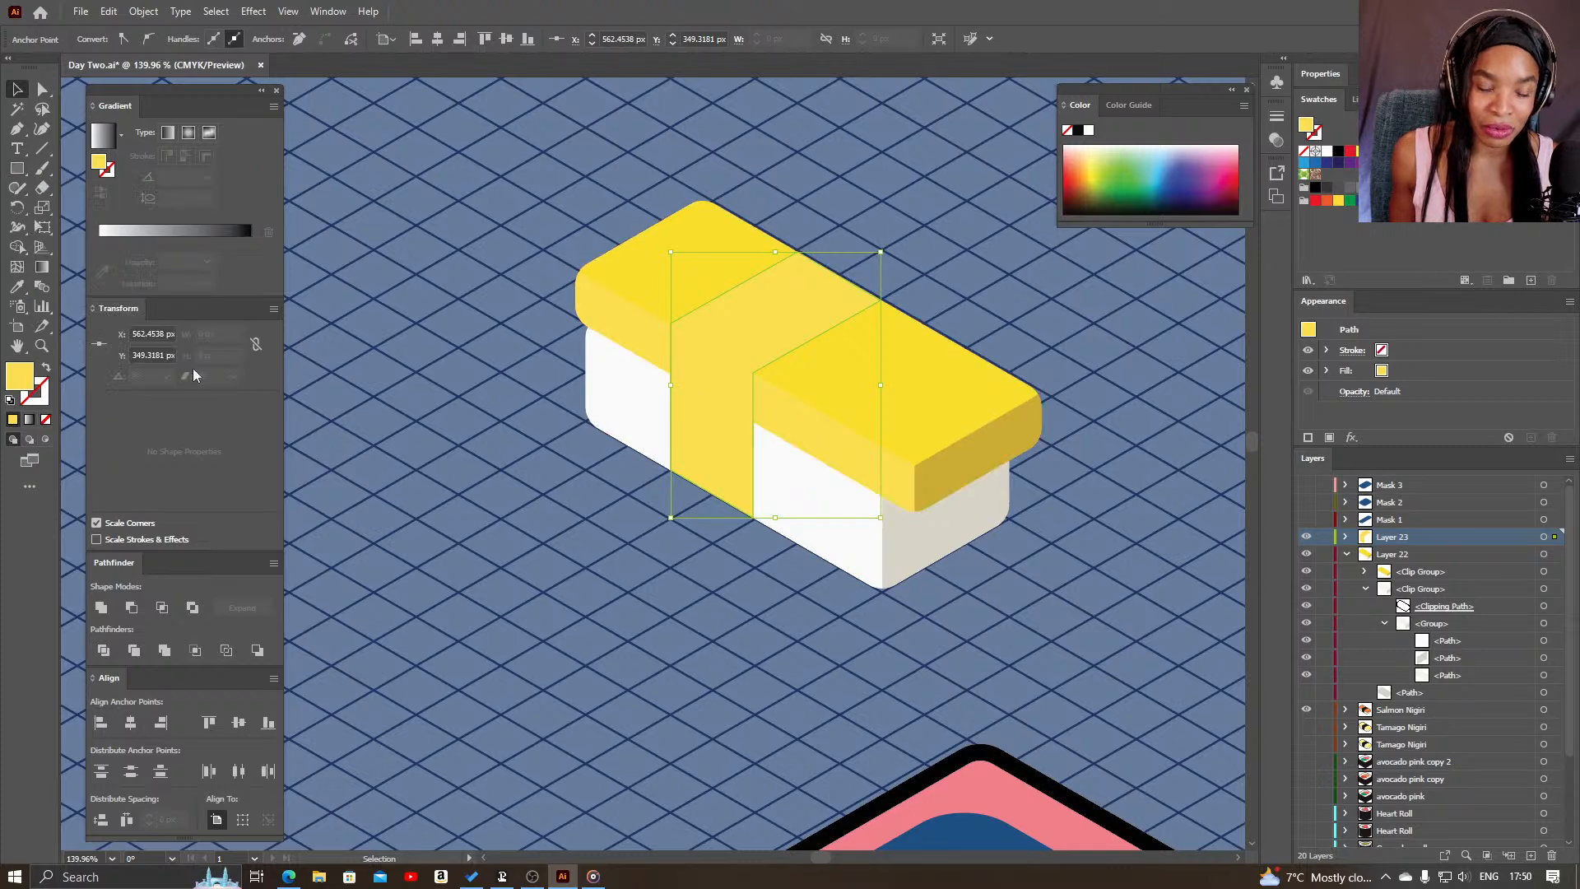
pyautogui.doubleClick(20, 378)
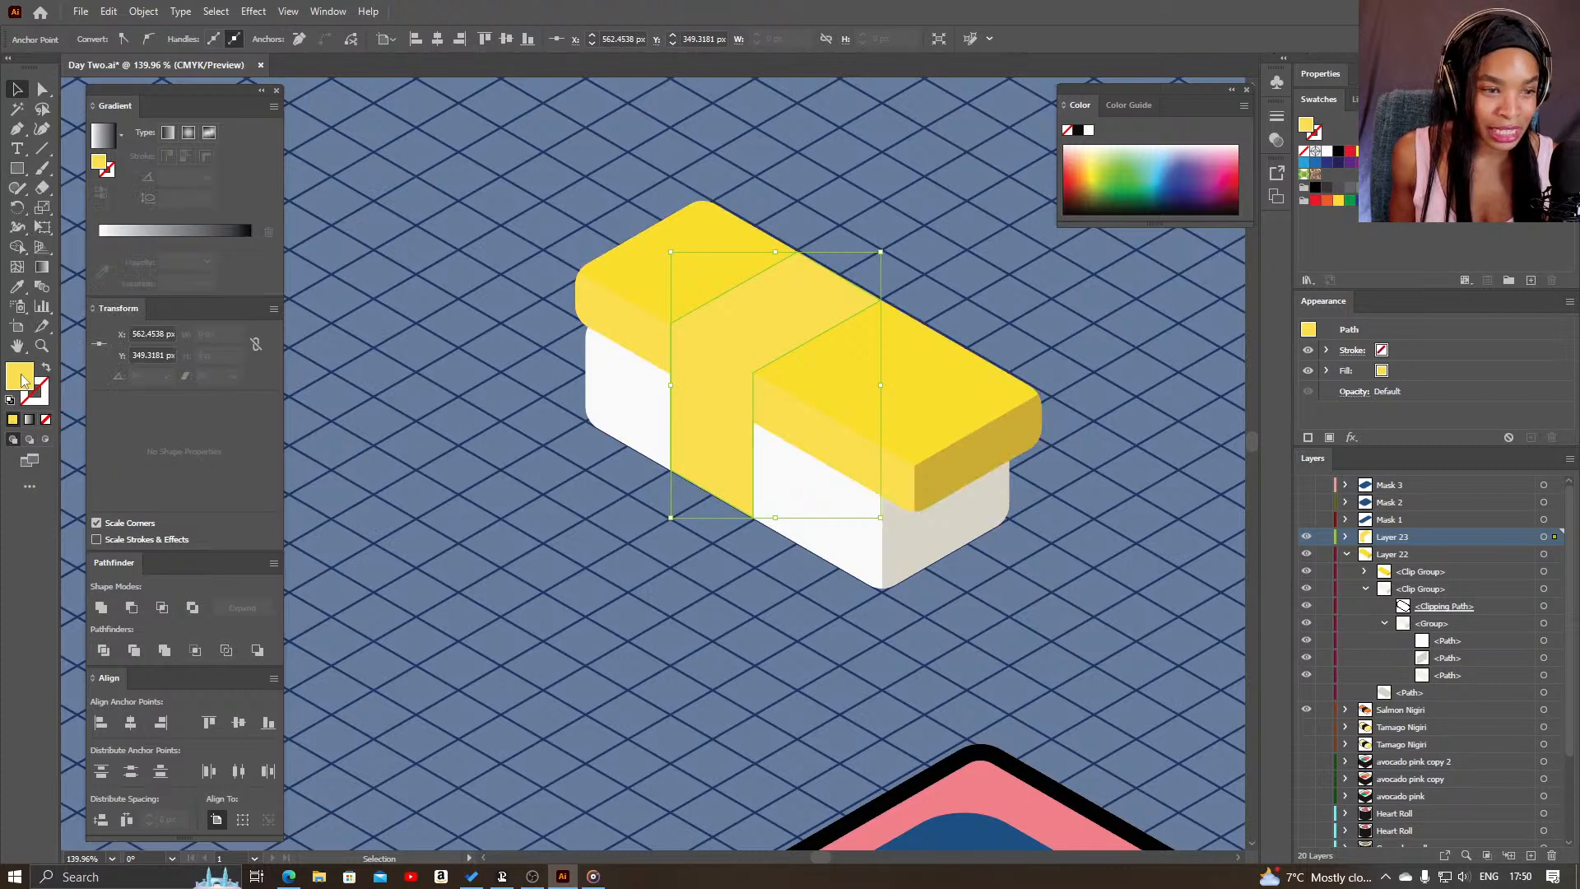
pyautogui.moveTo(310, 489); pyautogui.dragTo(362, 622)
pyautogui.click(576, 454)
pyautogui.click(1018, 581)
pyautogui.press('z')
pyautogui.moveTo(847, 546); pyautogui.dragTo(656, 572)
pyautogui.moveTo(930, 529); pyautogui.dragTo(805, 528)
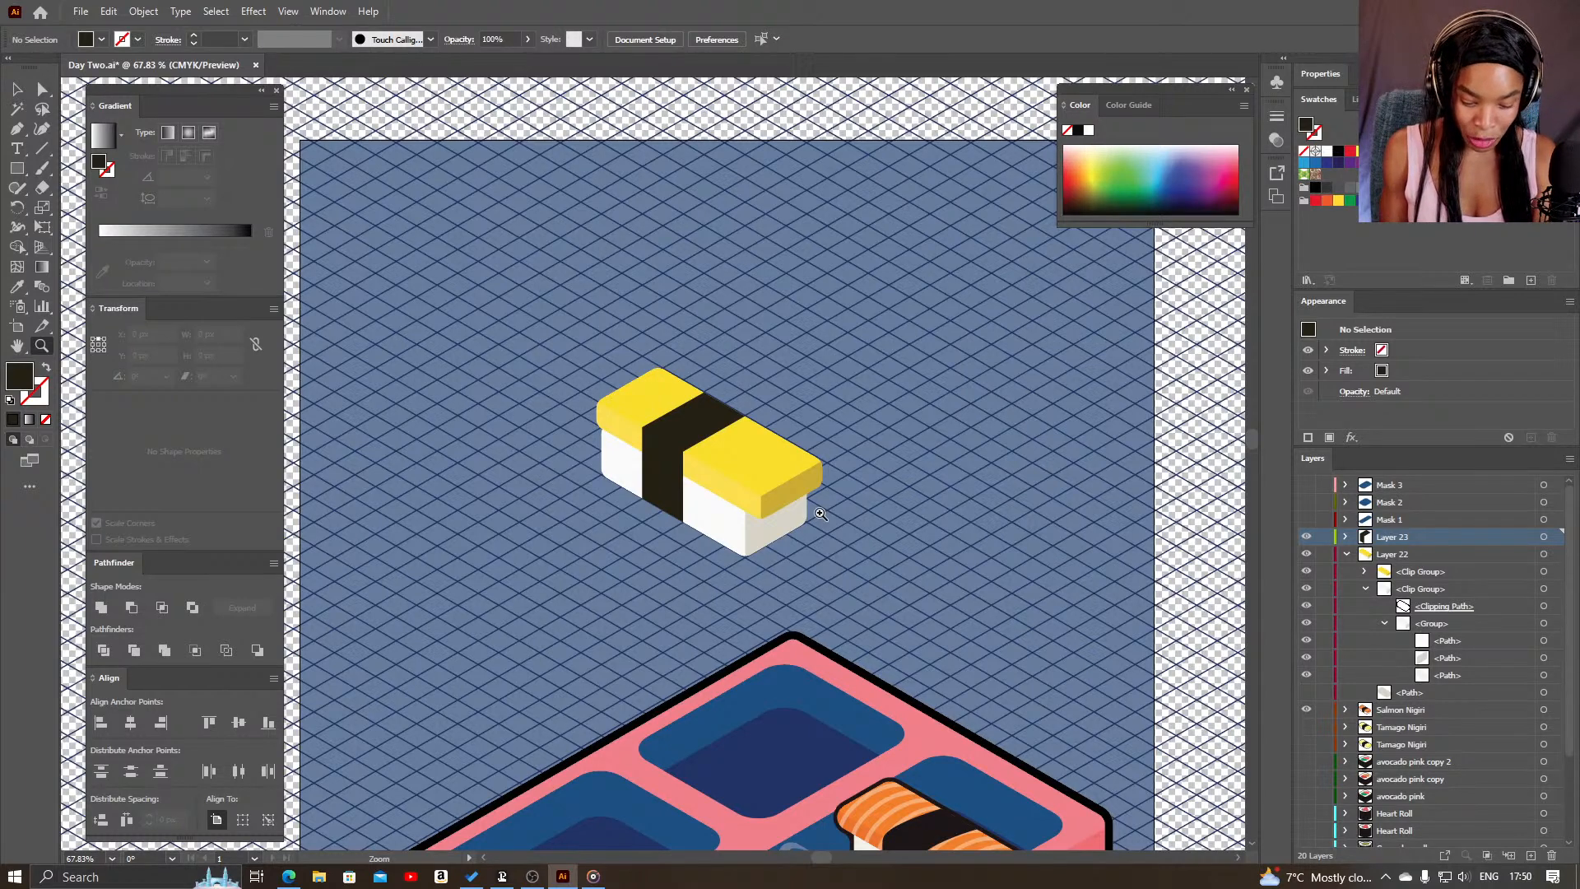
pyautogui.moveTo(820, 514); pyautogui.dragTo(810, 470)
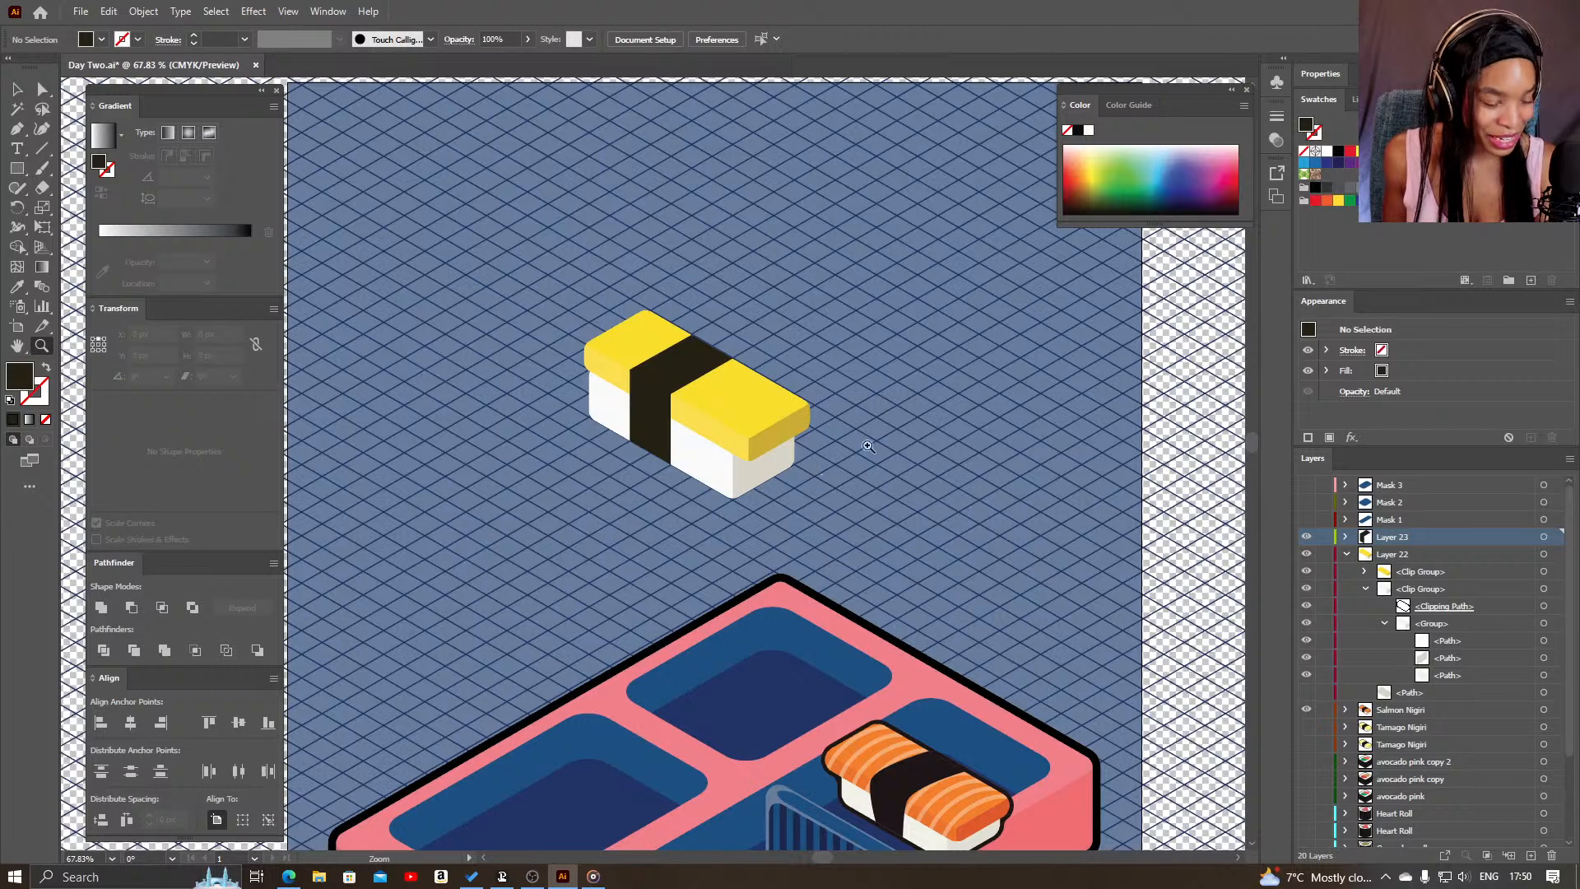
# - Examine the yellow slab's clip group and the rice block beneath it up close, checking the assembled nigiri
pyautogui.press('v')
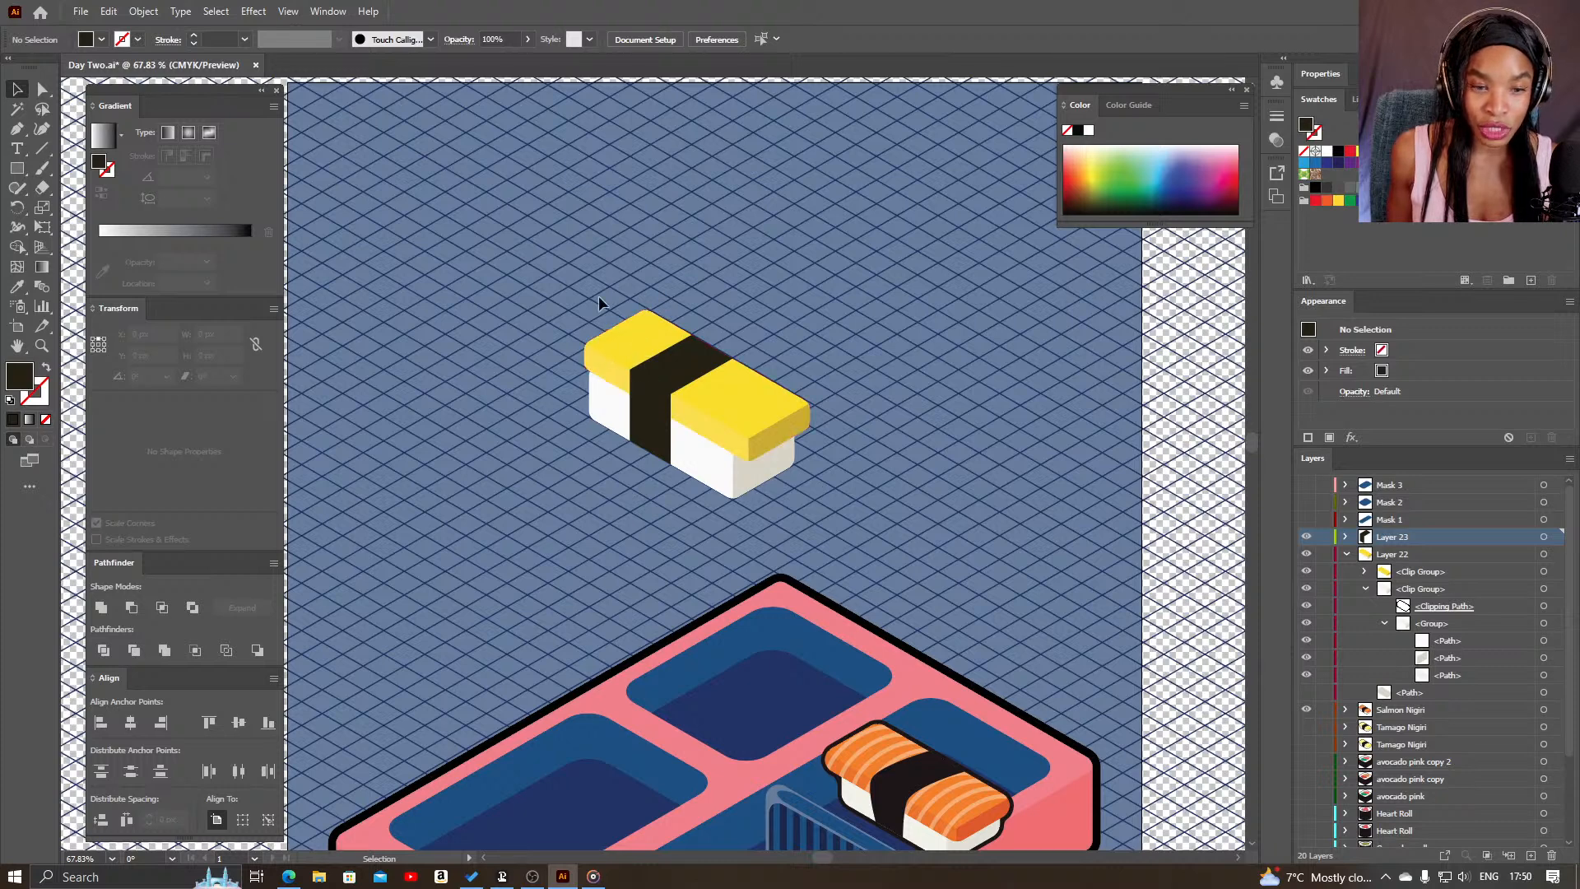
pyautogui.click(1542, 553)
pyautogui.press('z')
pyautogui.moveTo(639, 382); pyautogui.dragTo(889, 437)
pyautogui.click(1545, 572)
pyautogui.press('v')
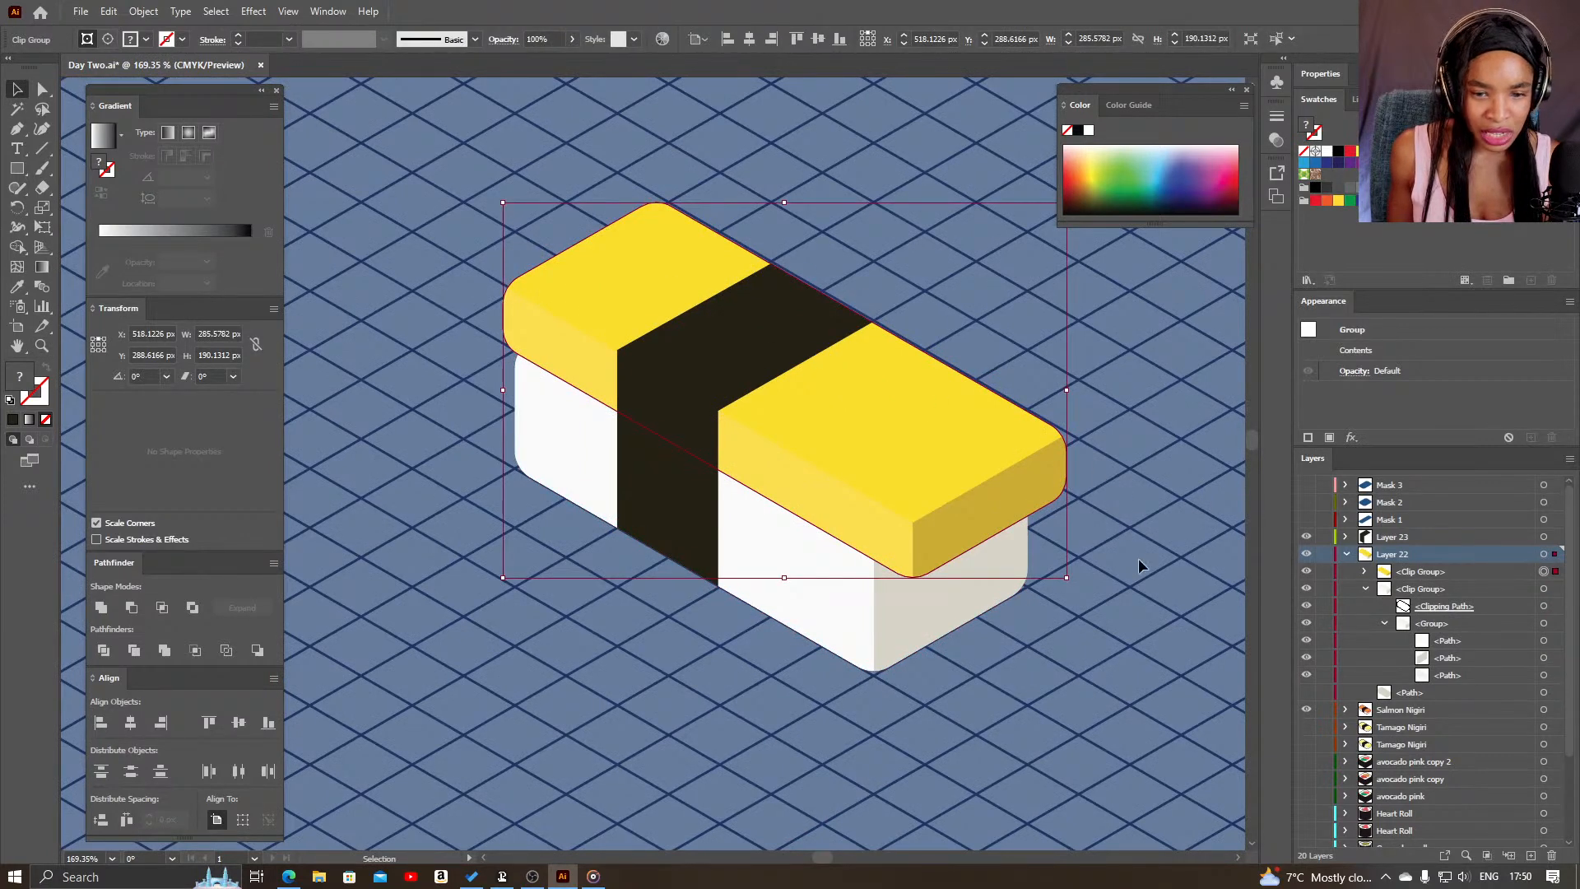
pyautogui.press('z')
pyautogui.moveTo(1074, 595); pyautogui.dragTo(861, 594)
pyautogui.press('space')
pyautogui.moveTo(1047, 631); pyautogui.dragTo(768, 531)
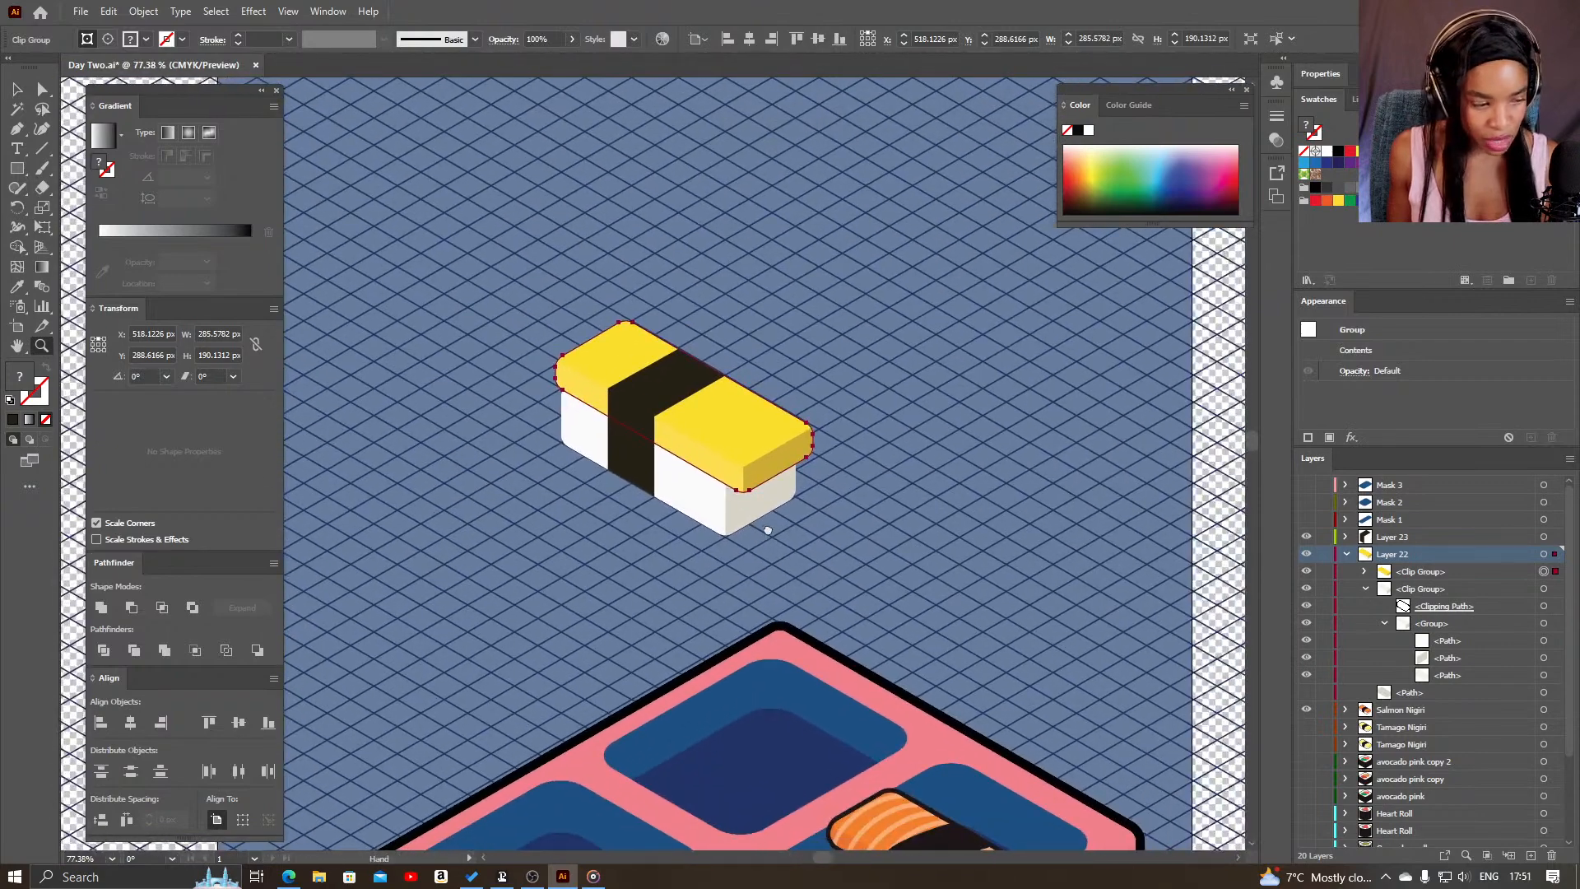
pyautogui.press('v')
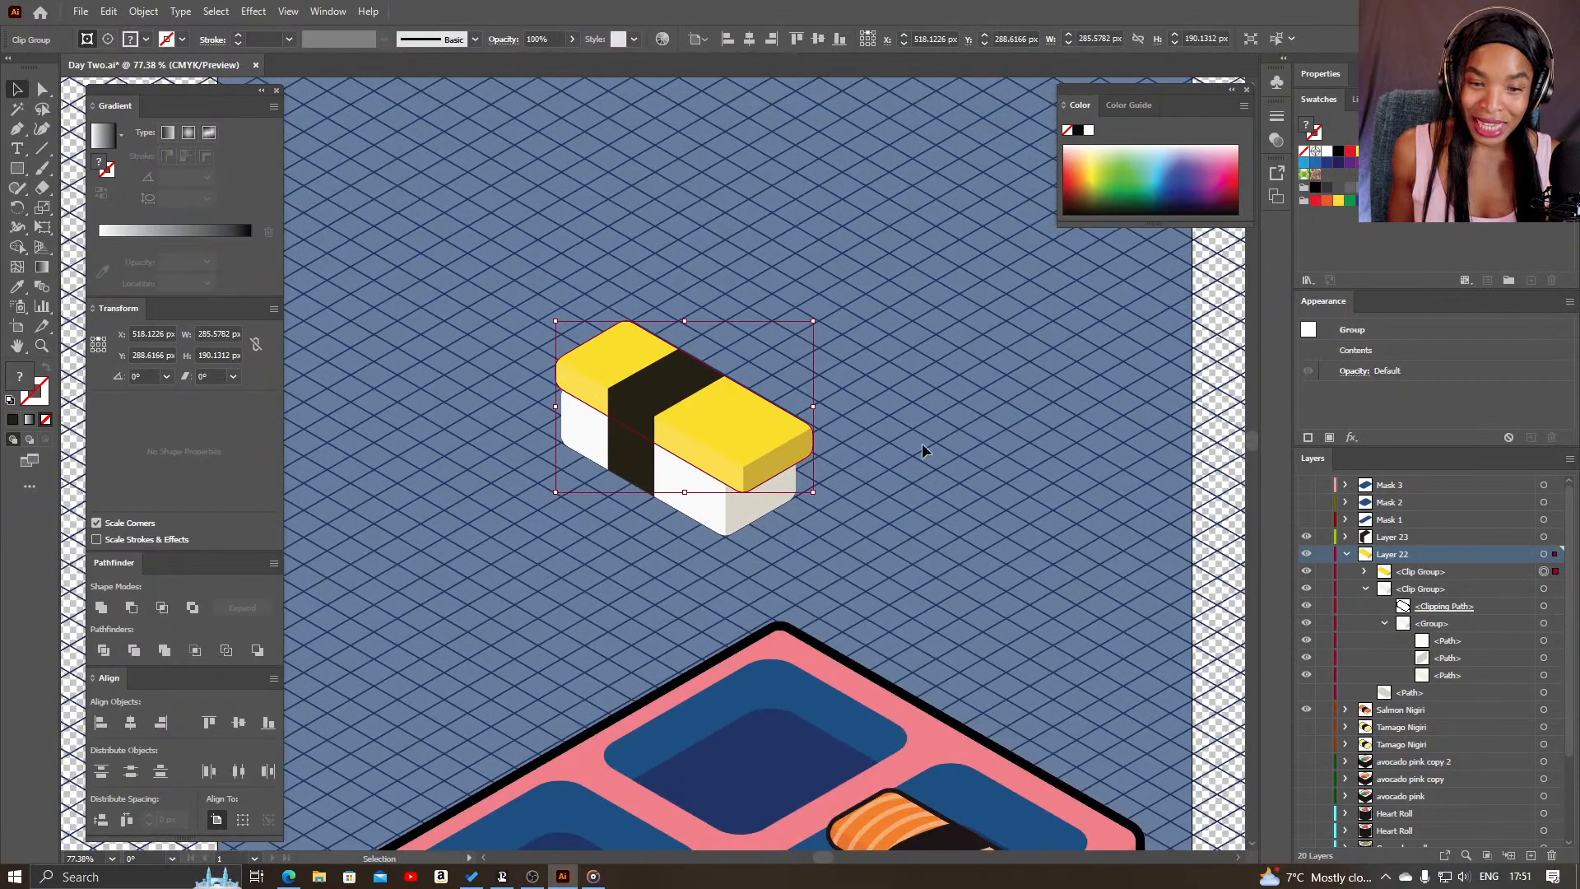
# - Move the complete yellow nigiri, including its seaweed band, farther above the bento box
pyautogui.moveTo(529, 342); pyautogui.dragTo(818, 363)
pyautogui.click(1004, 466)
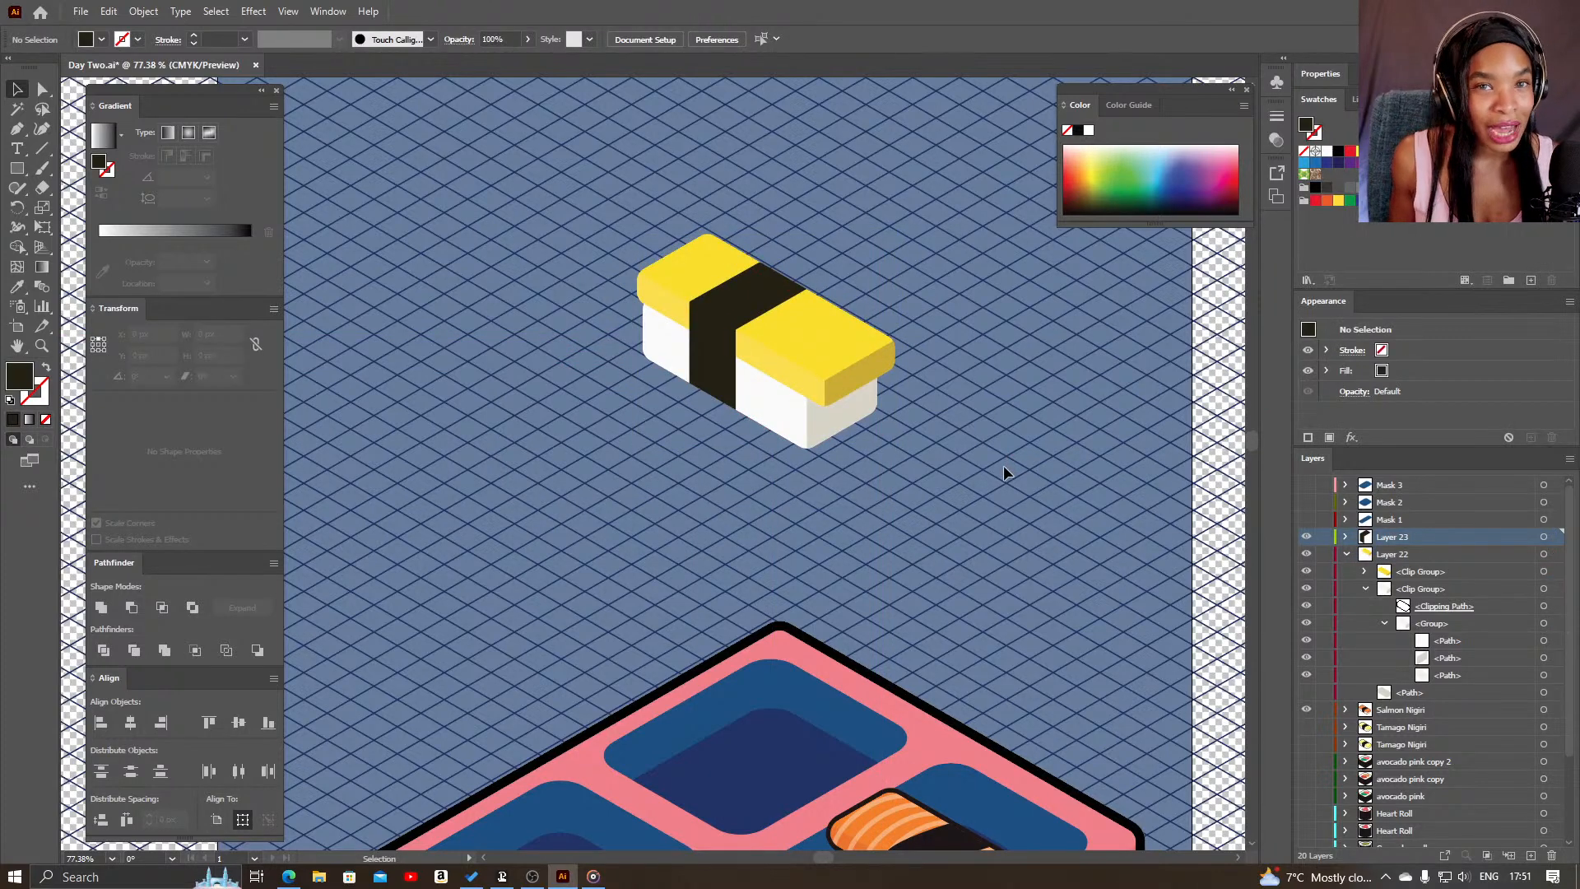
pyautogui.moveTo(906, 507); pyautogui.dragTo(857, 401)
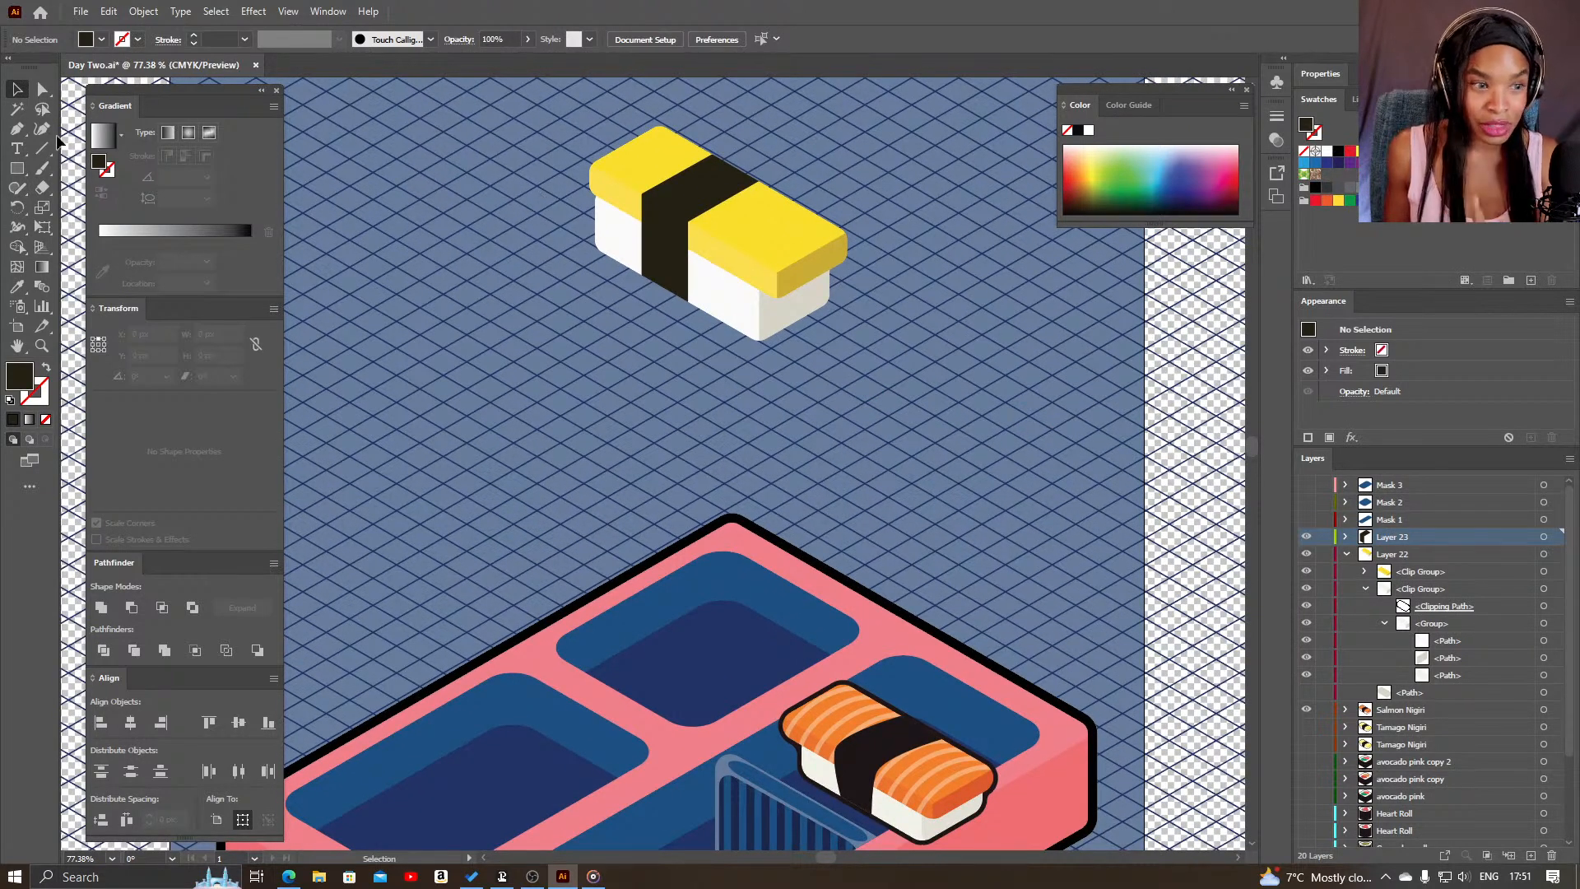
# - Draw a near-black circle 100 px wide and 100 px high on the empty grid beside the nigiri
pyautogui.moveTo(17, 167); pyautogui.dragTo(76, 209)
pyautogui.moveTo(529, 462); pyautogui.dragTo(705, 467)
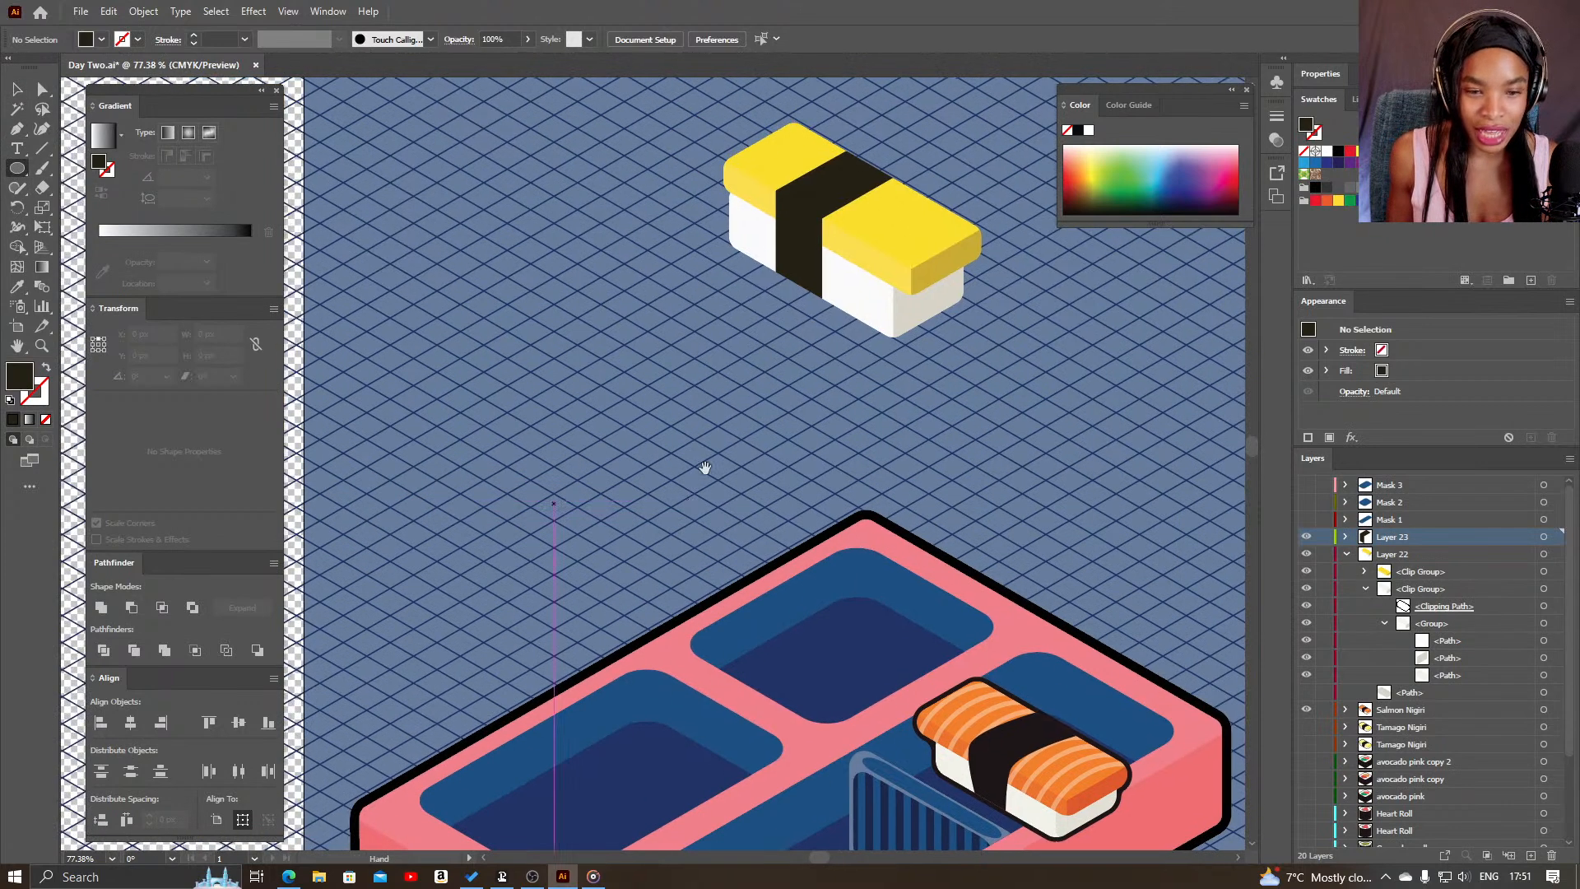
pyautogui.click(1346, 554)
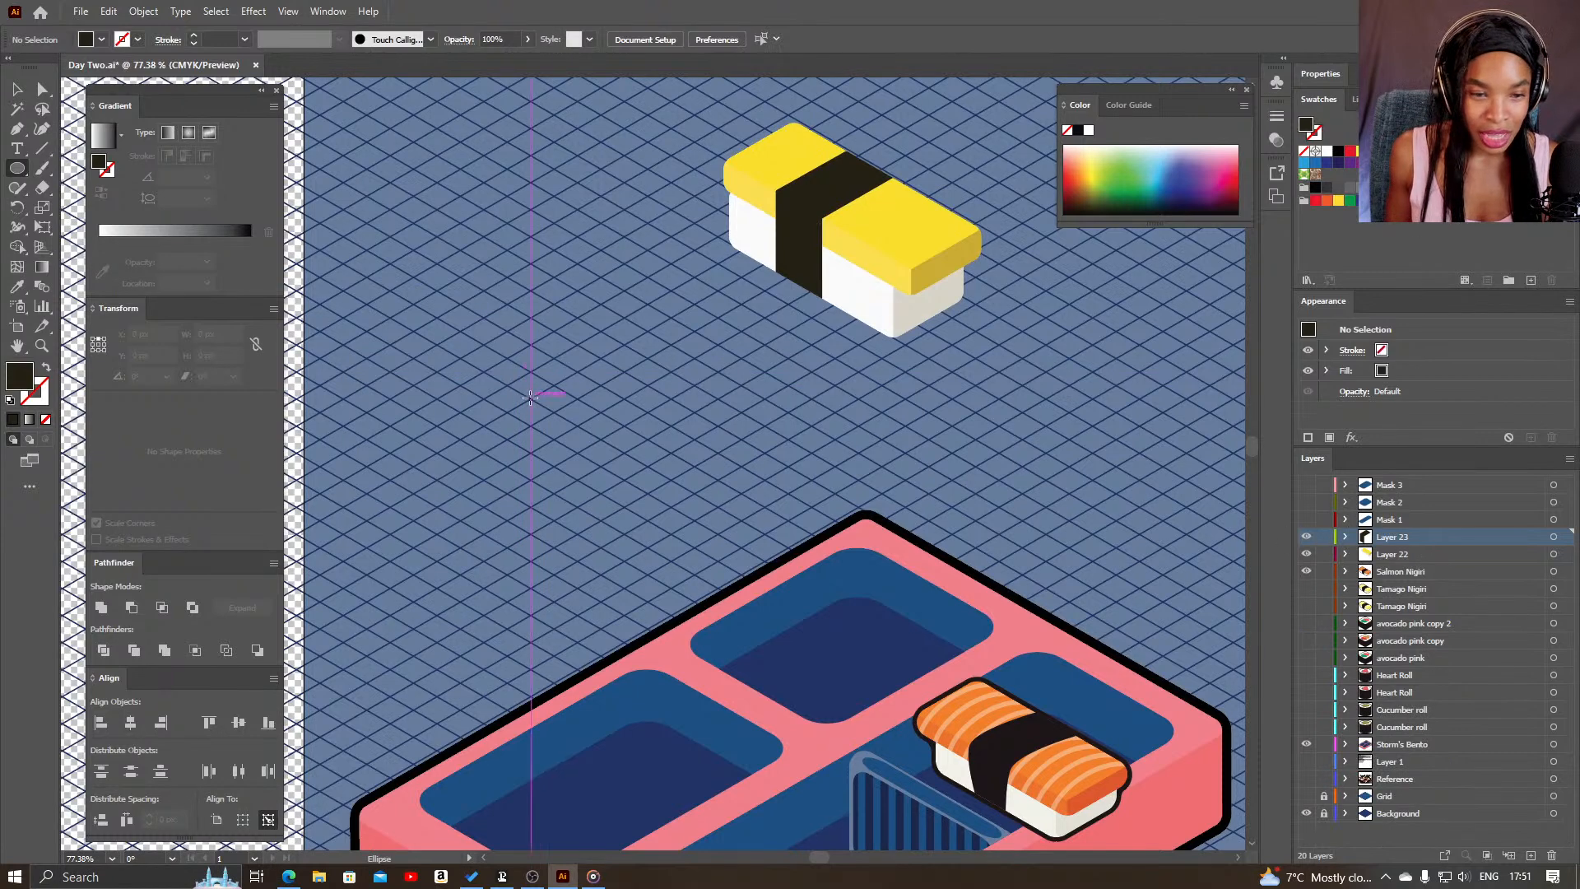
pyautogui.moveTo(488, 392); pyautogui.dragTo(589, 440)
pyautogui.hotkey('ctrl', 'z')
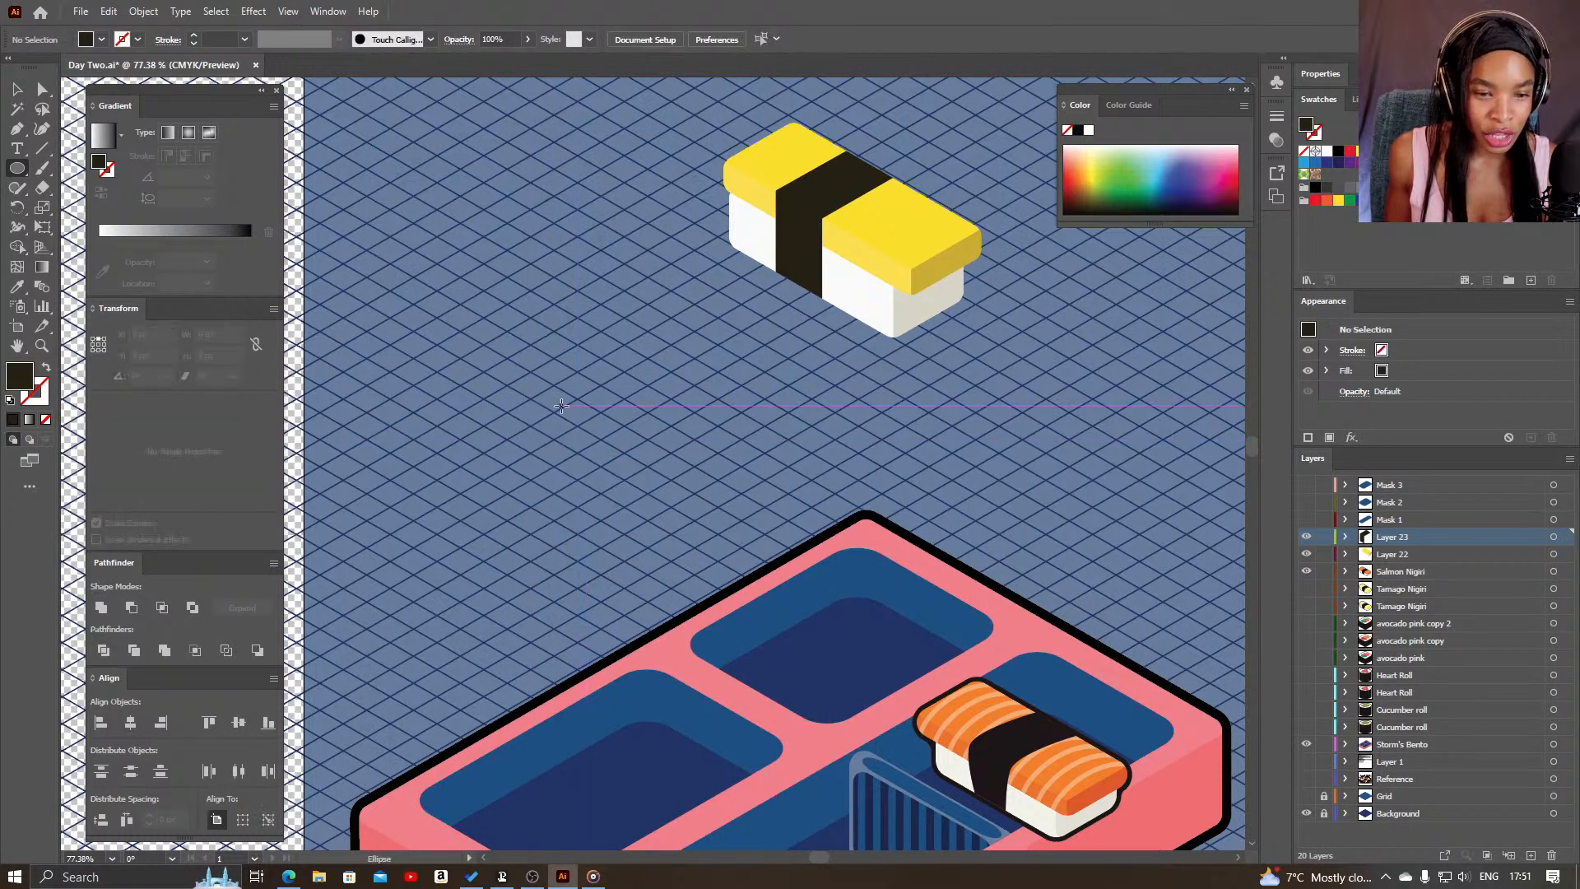
pyautogui.click(561, 405)
pyautogui.write('100')
pyautogui.press('Tab')
pyautogui.write('100')
pyautogui.press('Return')
pyautogui.press('v')
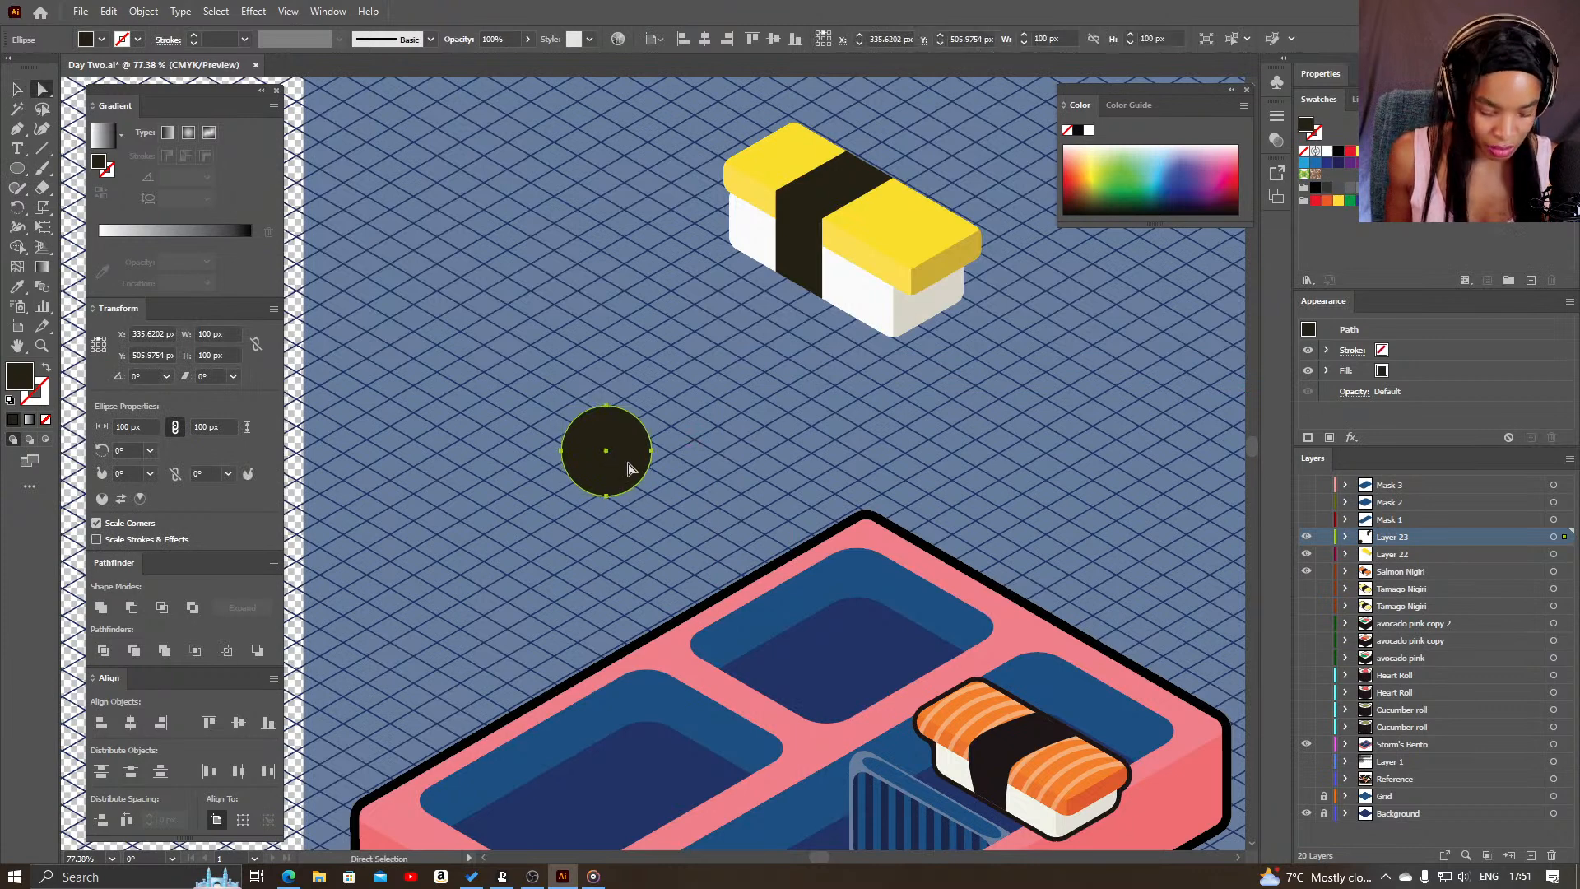
# - Reshape the circle into a flat isometric ellipse about 114 px wide and 67 px tall
pyautogui.moveTo(651, 496); pyautogui.dragTo(676, 467)
pyautogui.click(669, 469)
pyautogui.press('z')
pyautogui.moveTo(651, 360); pyautogui.dragTo(789, 394)
pyautogui.press('v')
pyautogui.moveTo(607, 496); pyautogui.dragTo(612, 500)
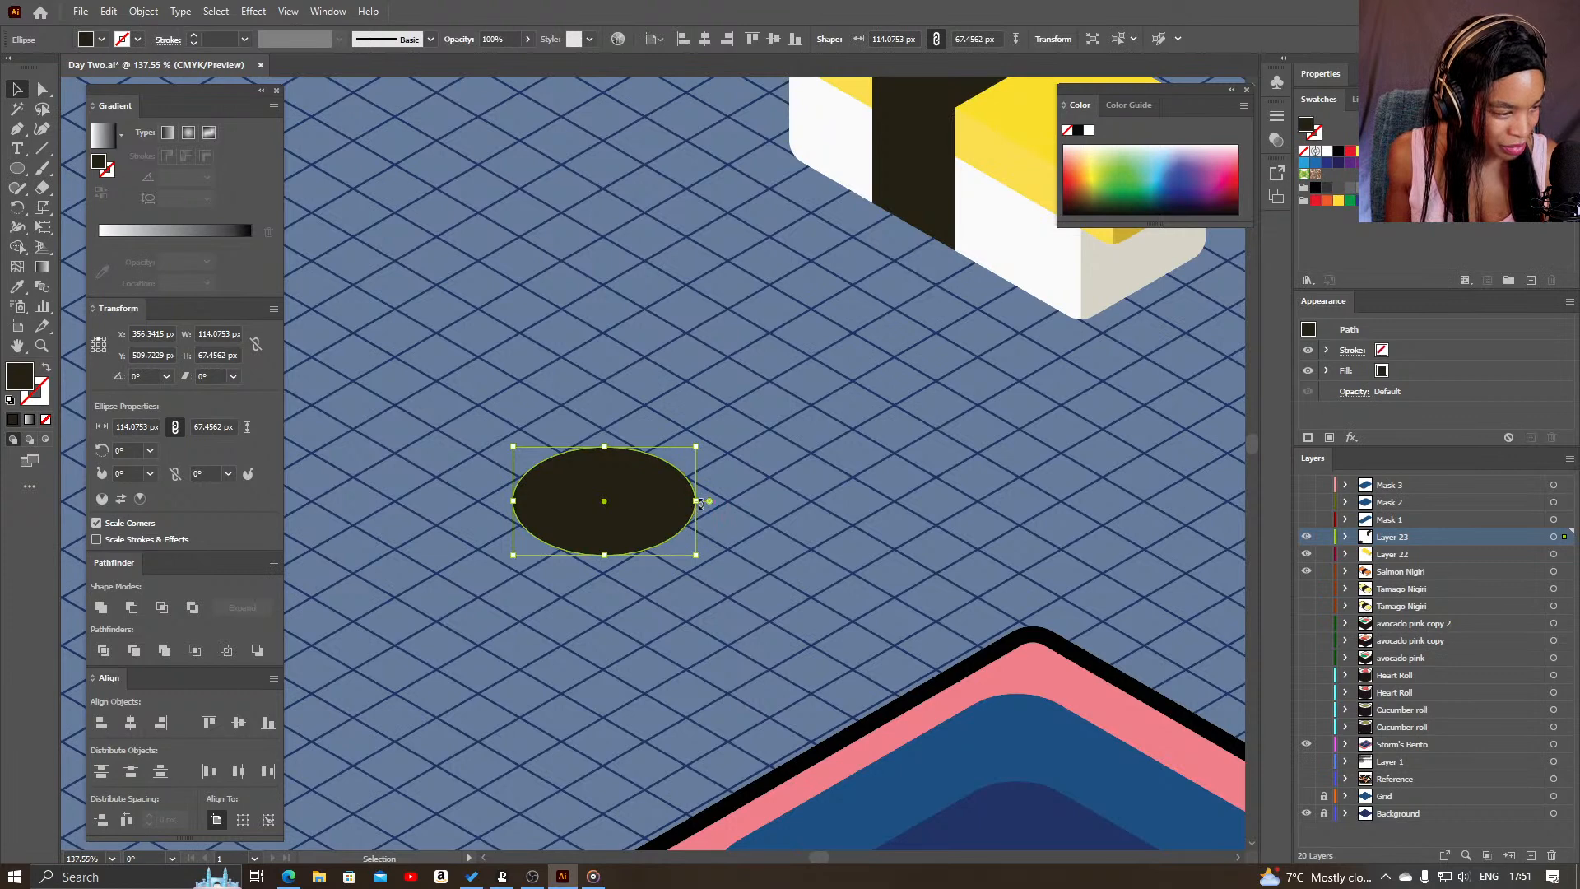
pyautogui.moveTo(805, 455); pyautogui.dragTo(787, 491)
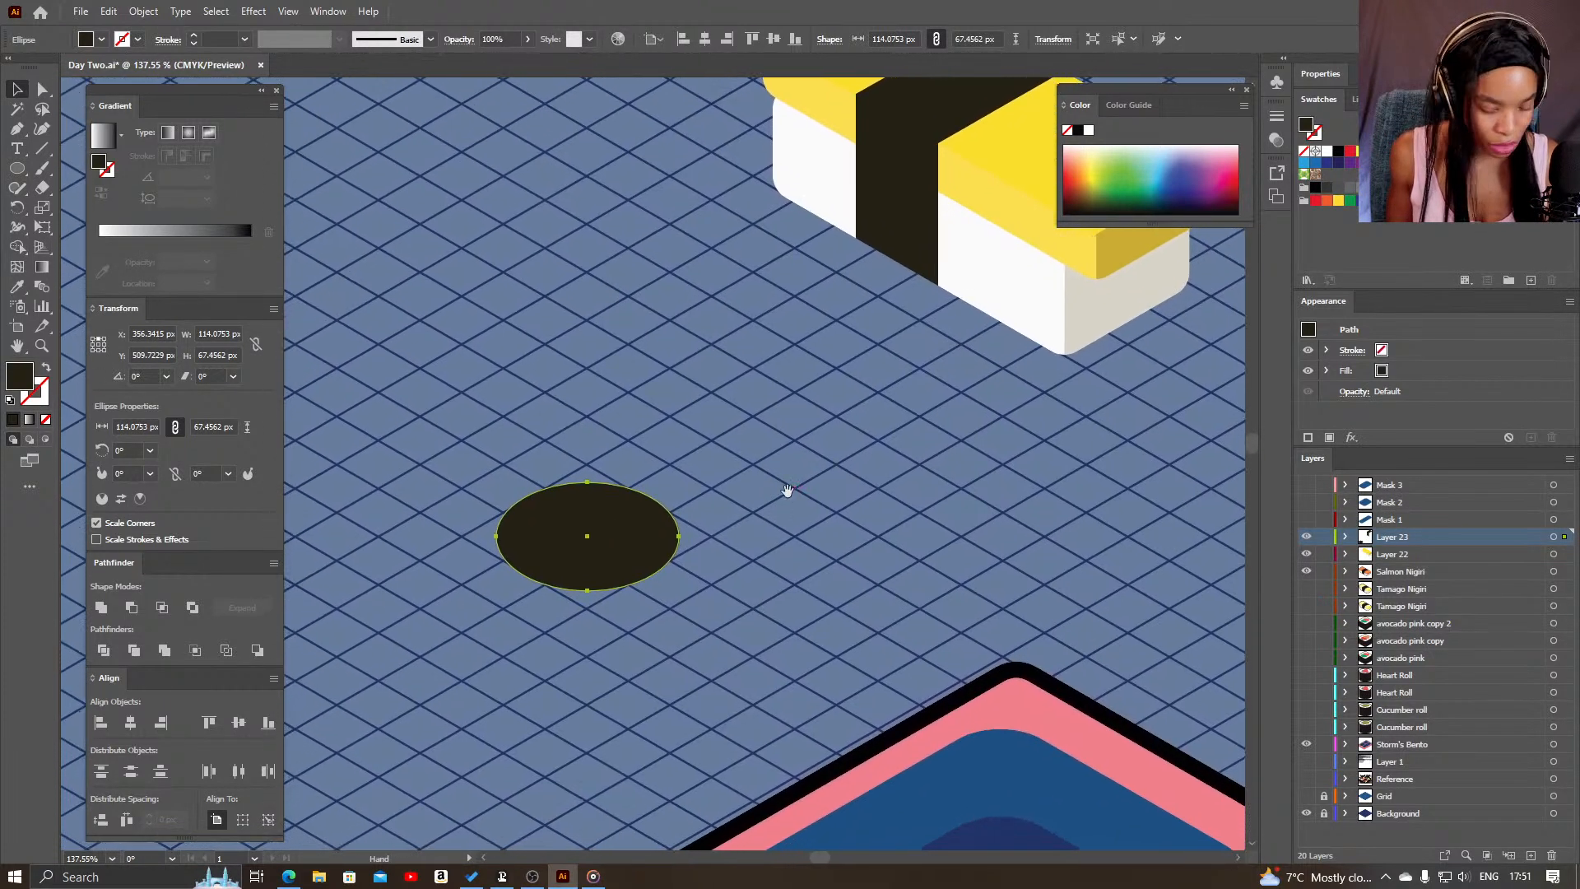
# - Draw a closed Pen rectangle about 104 px wide and 90 px tall rising from the ellipse, with its upper corners level on the grid
pyautogui.press('p')
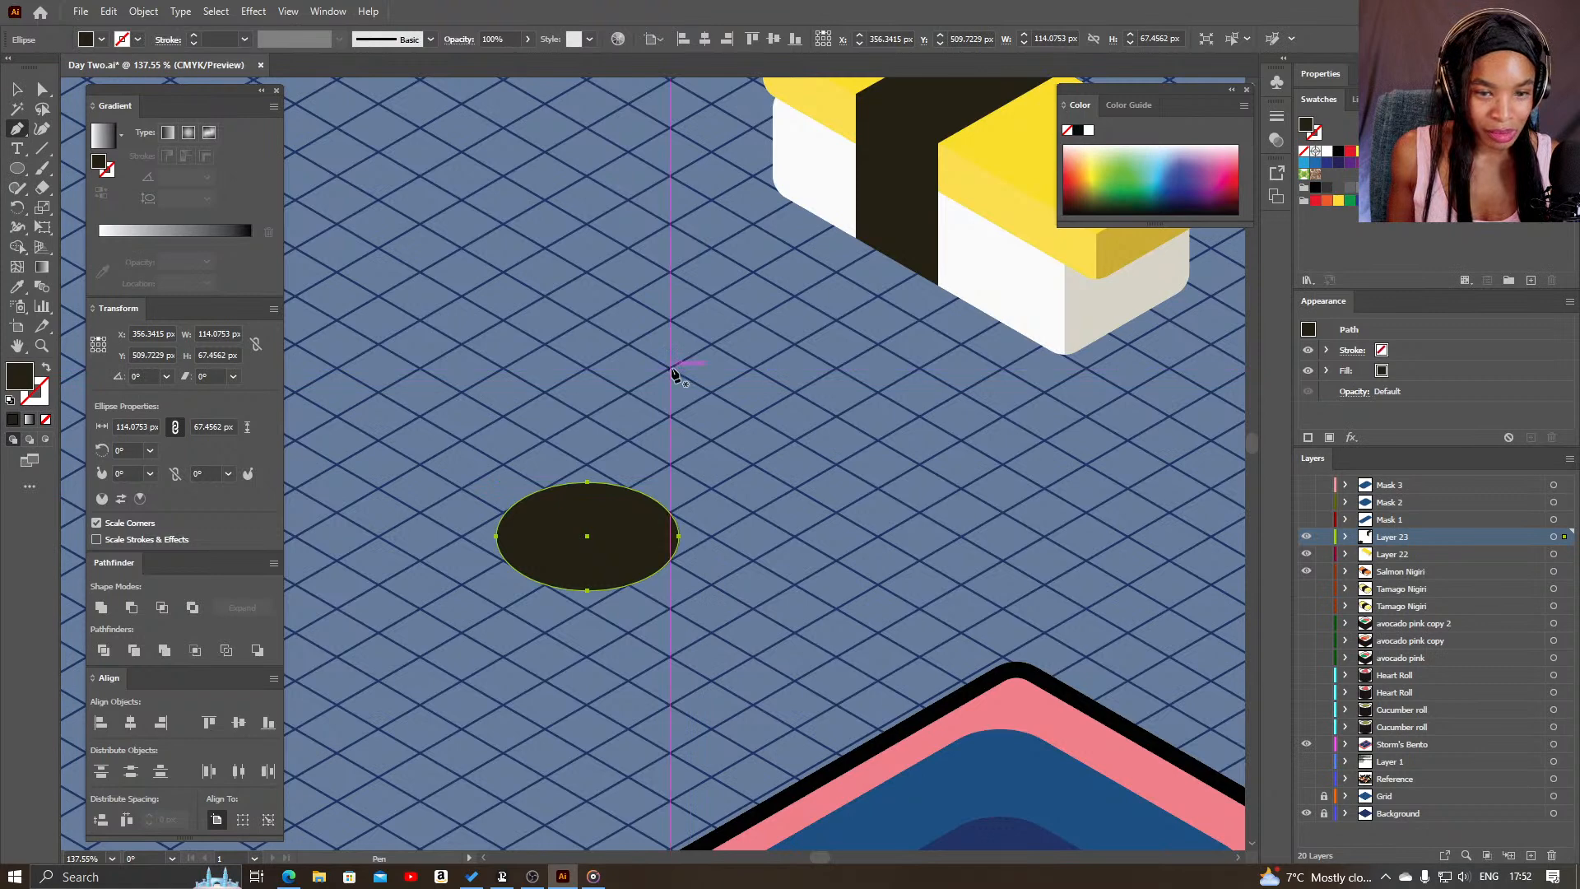
pyautogui.click(670, 369)
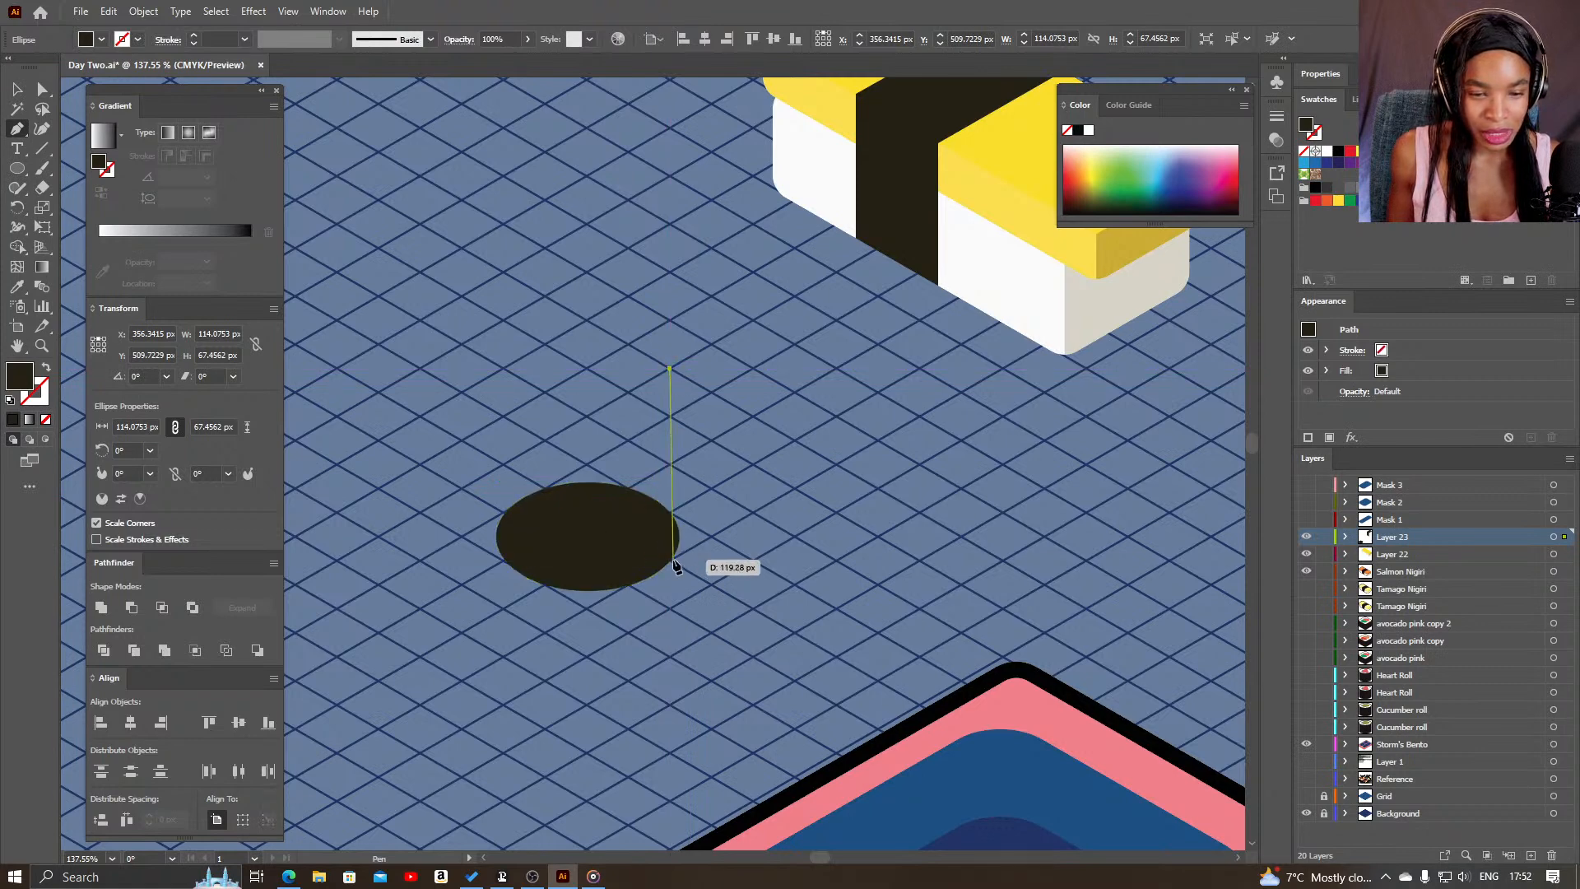
pyautogui.click(670, 560)
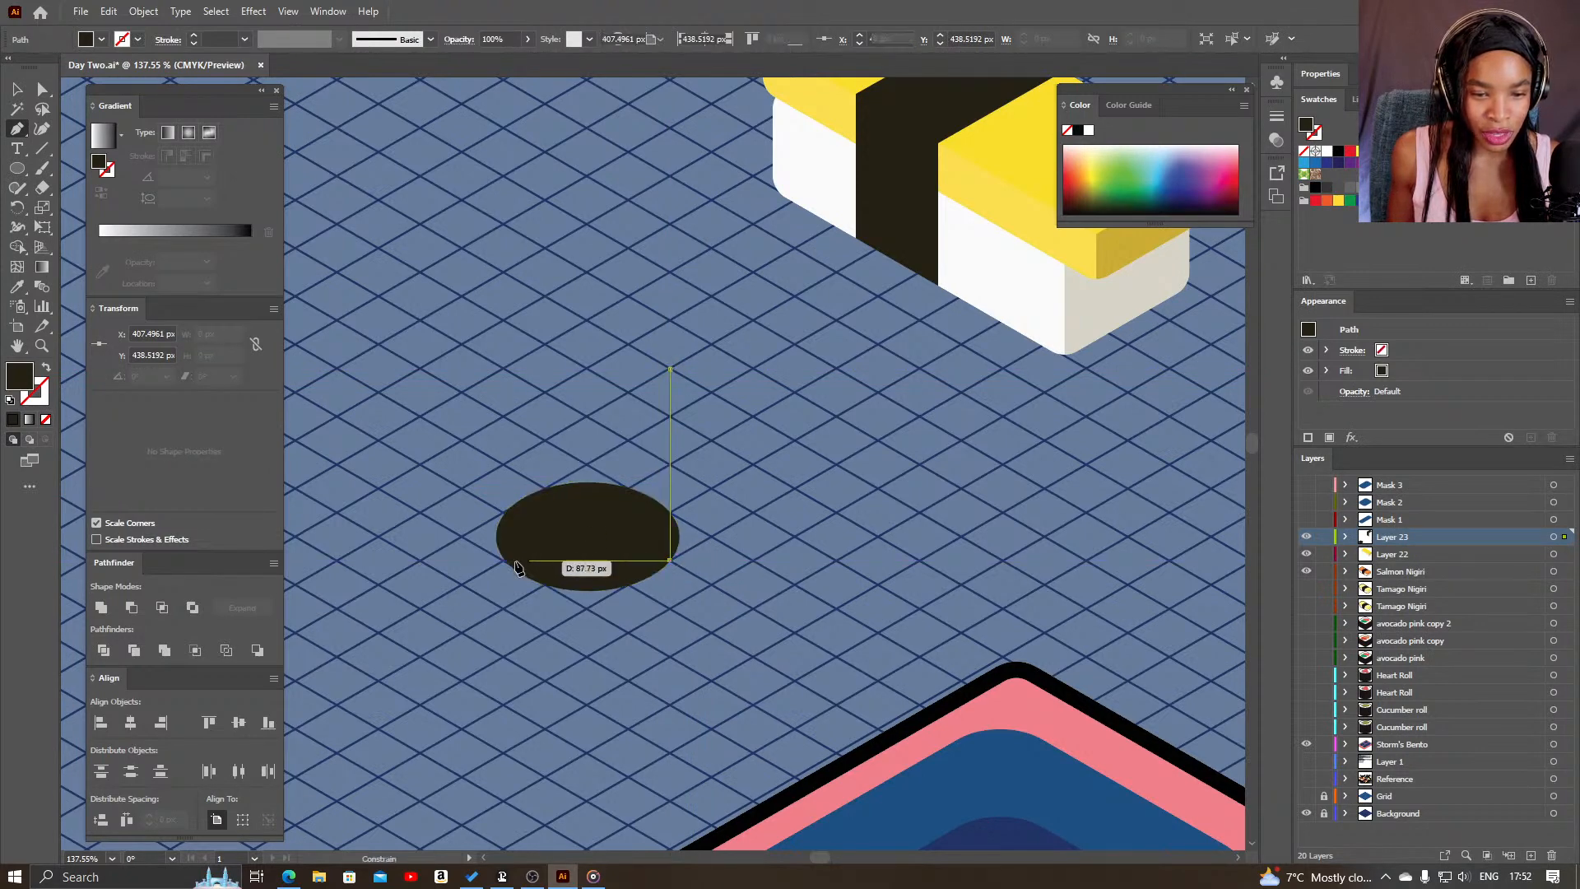
pyautogui.click(503, 561)
pyautogui.click(504, 415)
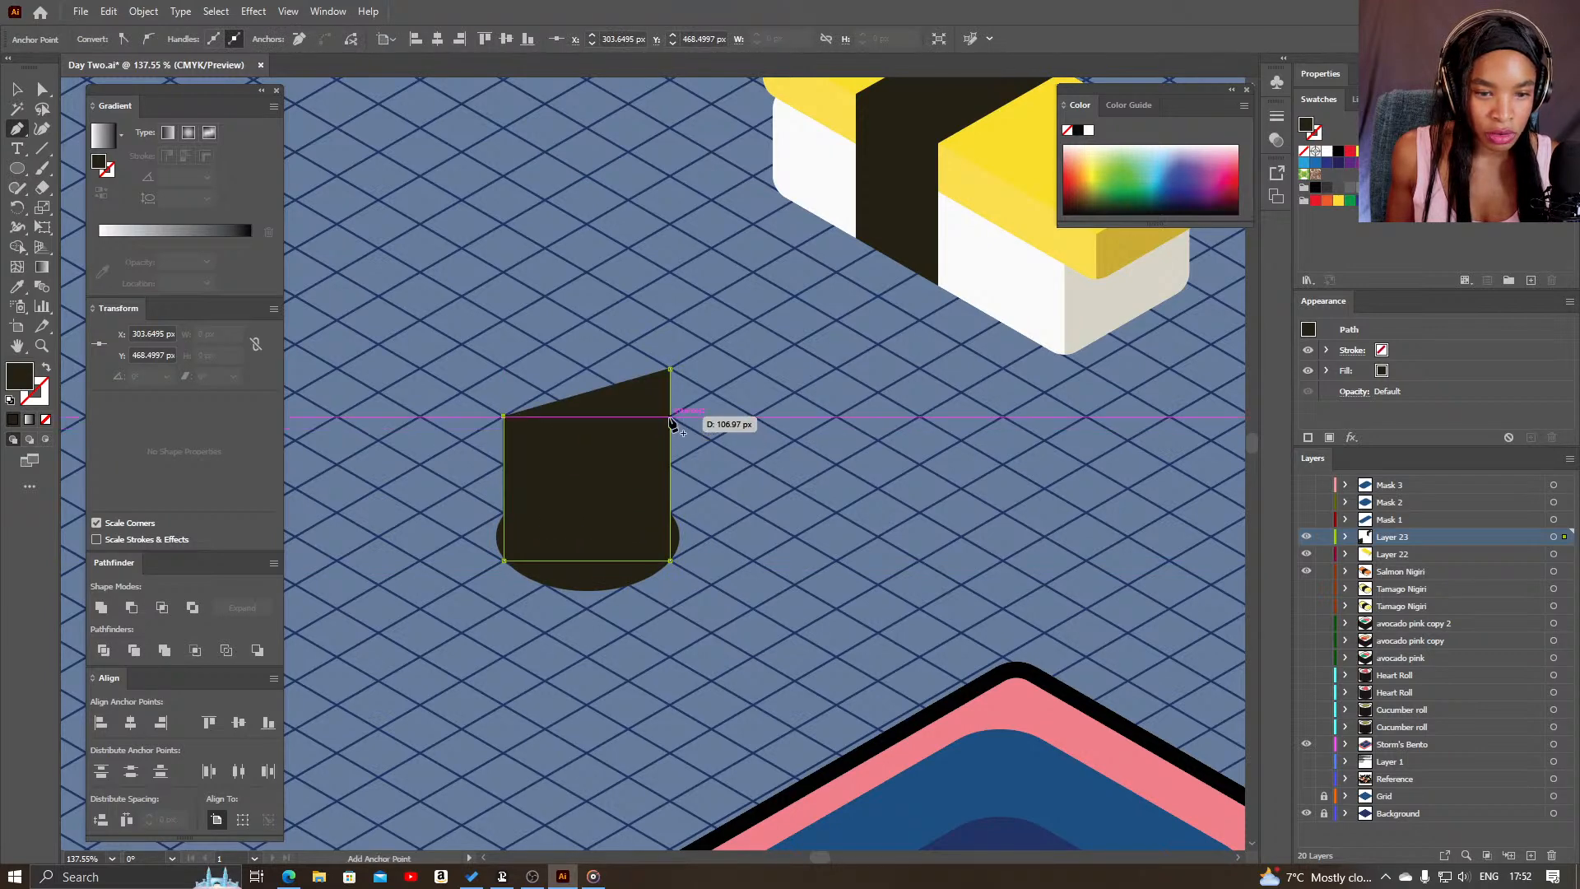
pyautogui.click(671, 371)
pyautogui.press('a')
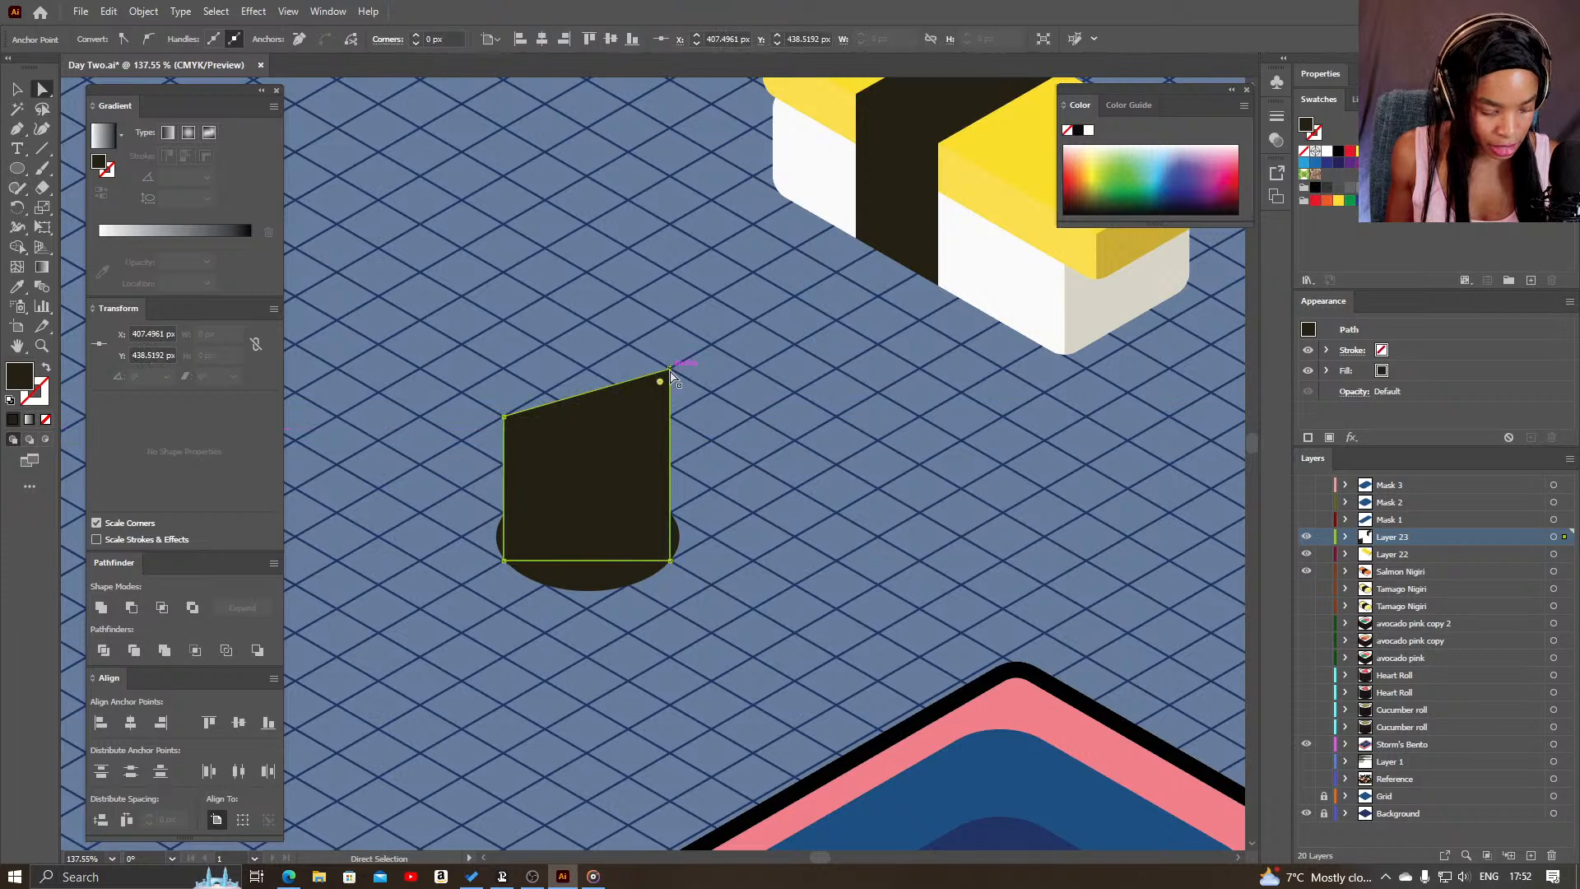
pyautogui.moveTo(671, 372); pyautogui.dragTo(670, 417)
# - Resize the ellipse to about 104 by 44 px so it matches the rectangle's width and forms a rounded base
pyautogui.click(504, 542)
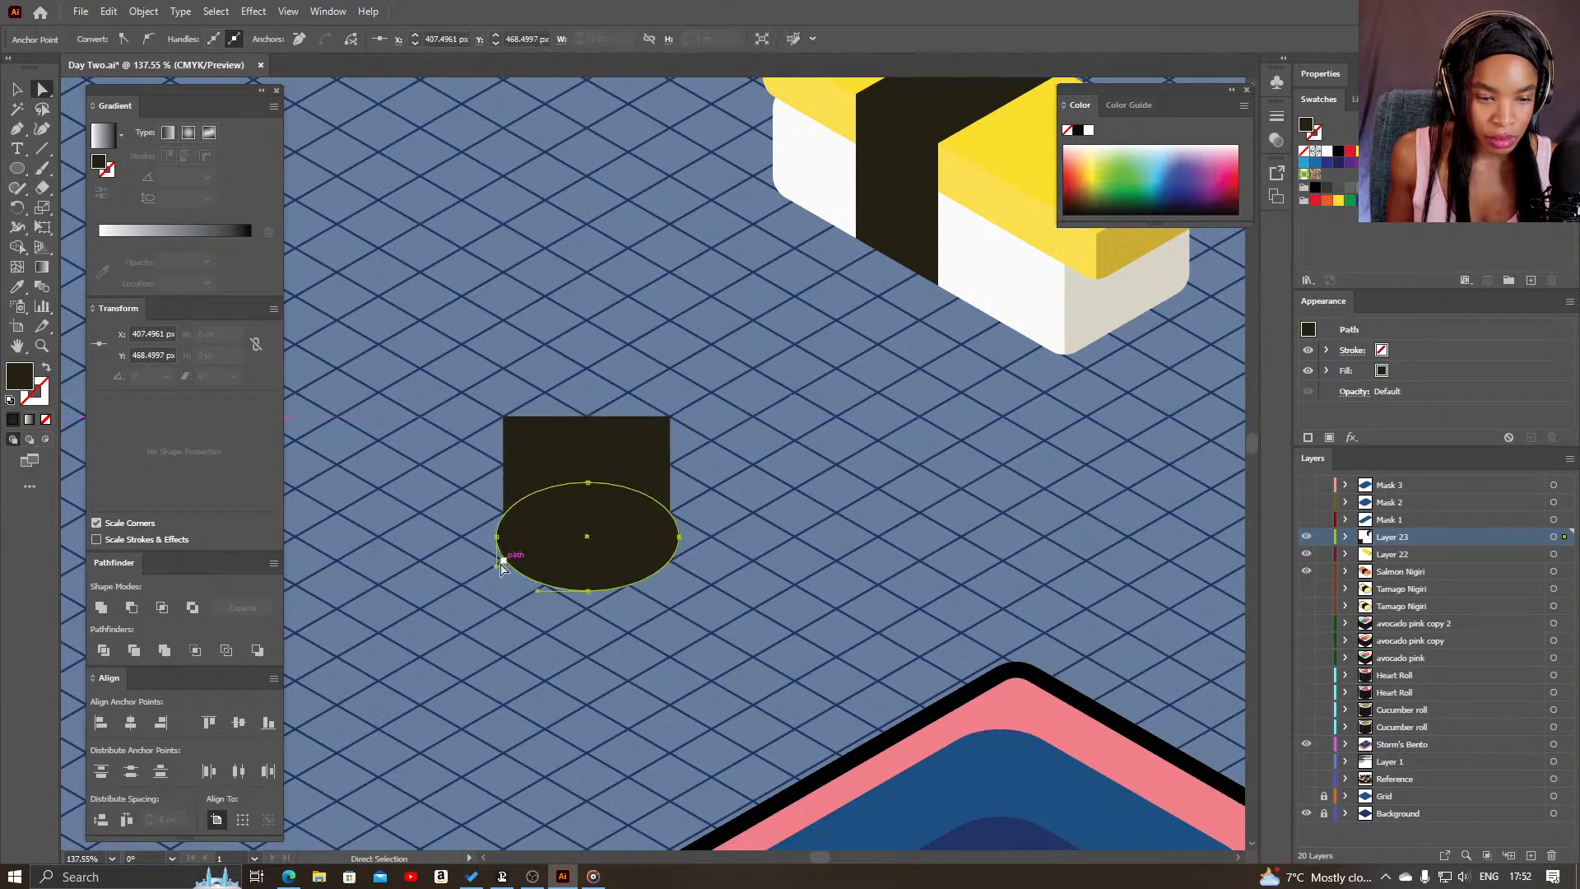
pyautogui.moveTo(497, 539); pyautogui.dragTo(504, 537)
pyautogui.moveTo(678, 539); pyautogui.dragTo(670, 560)
pyautogui.hotkey('ctrl', 'z')
pyautogui.press('v')
pyautogui.moveTo(587, 482); pyautogui.dragTo(591, 518)
pyautogui.click(733, 609)
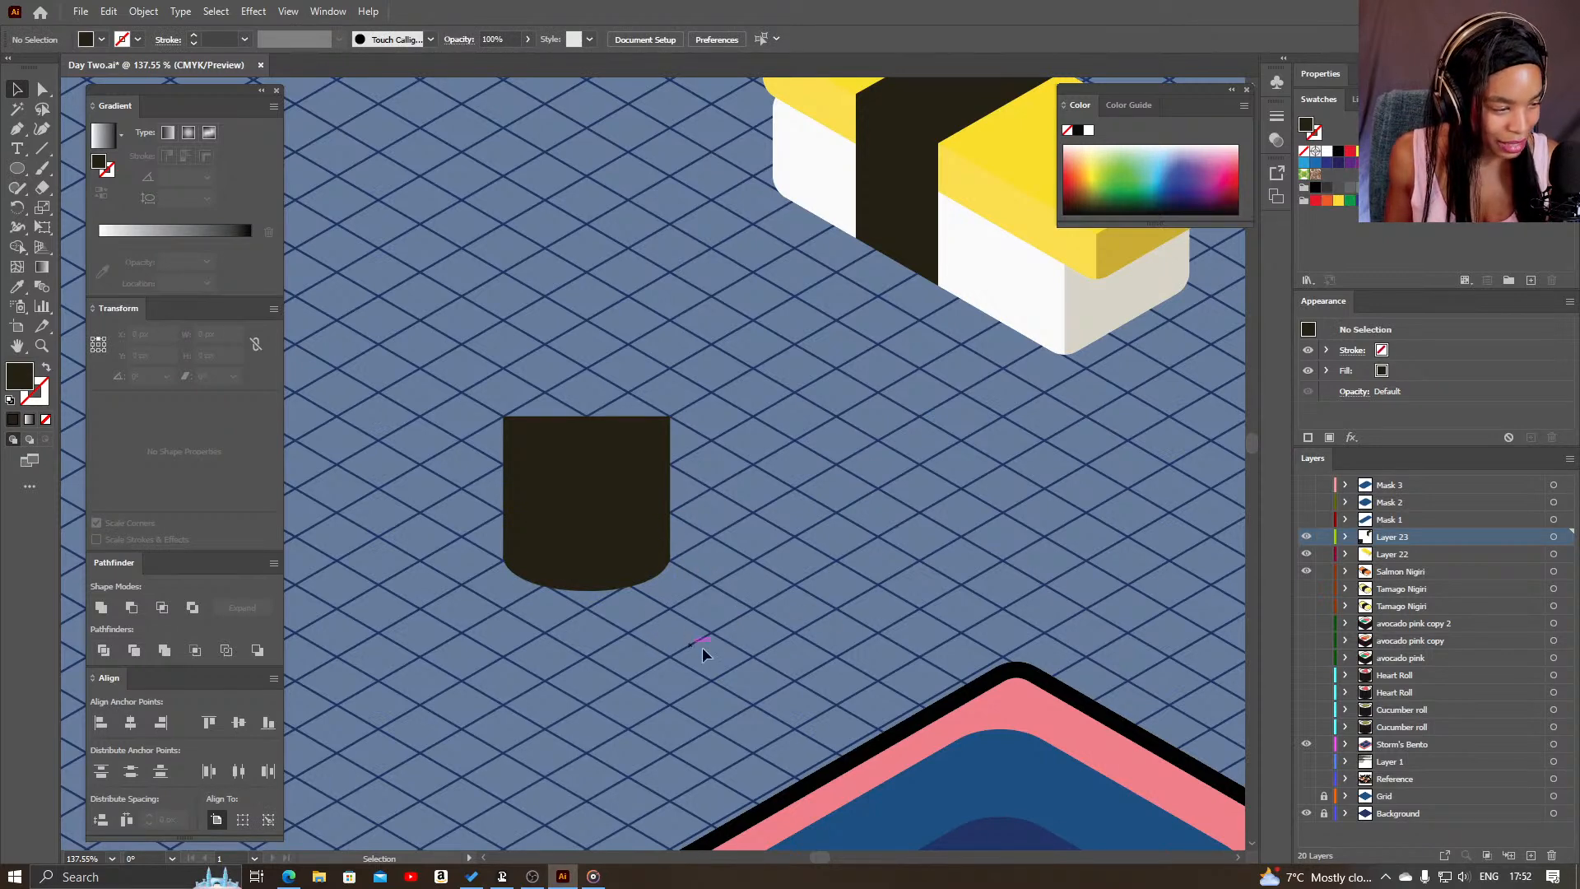
# - Try to unite the rectangle and the base ellipse into one cylinder silhouette
pyautogui.click(582, 536)
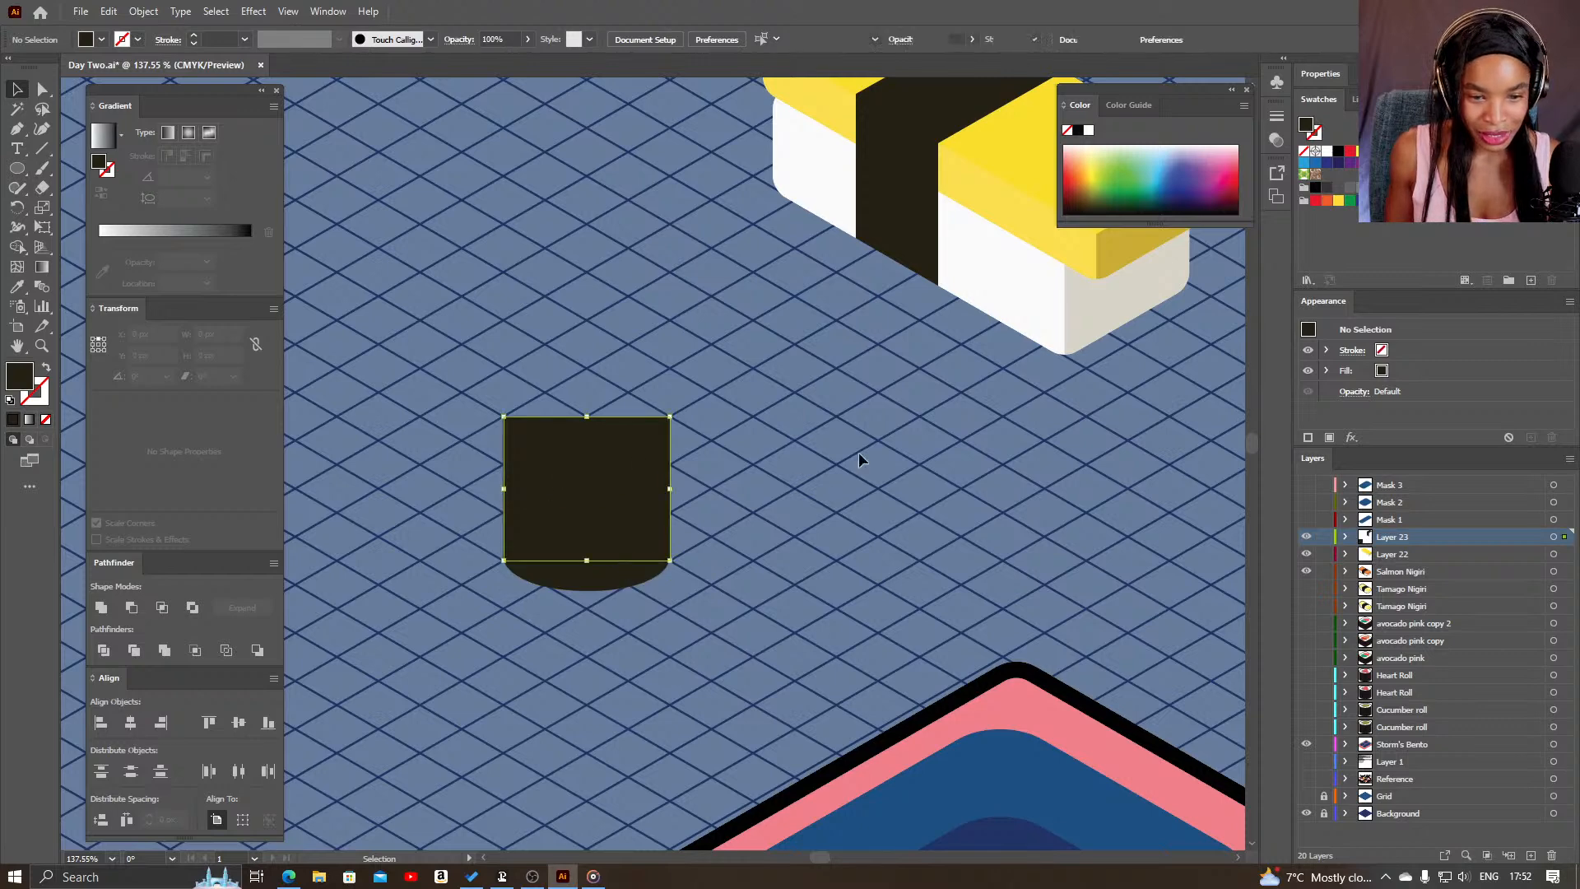
pyautogui.keyDown('shift'); pyautogui.click(539, 580); pyautogui.keyUp('shift')
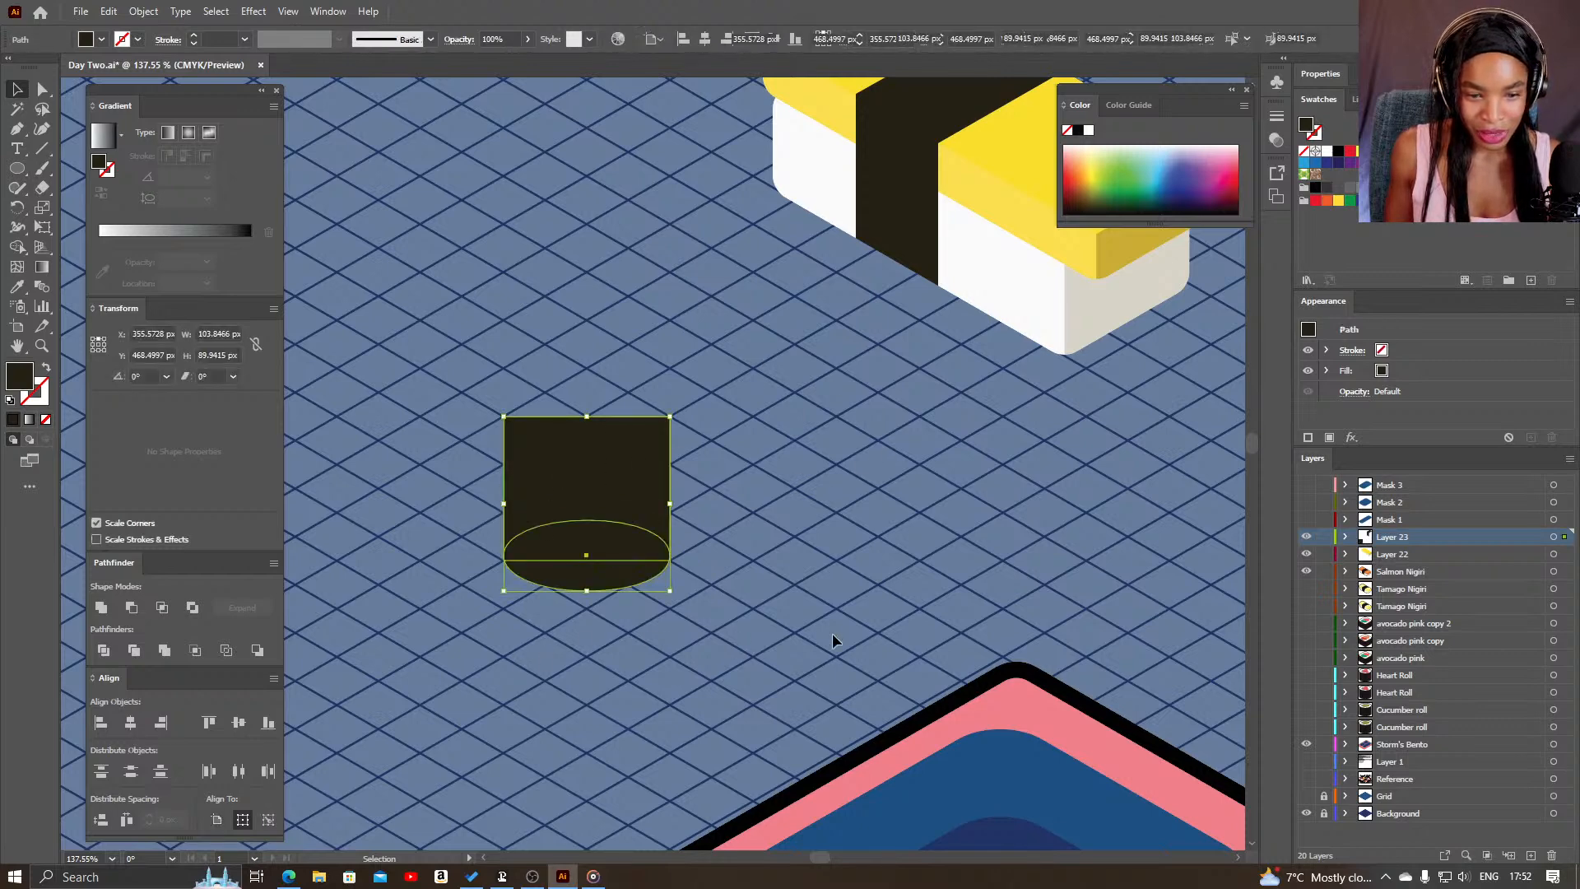
pyautogui.click(101, 608)
pyautogui.click(671, 679)
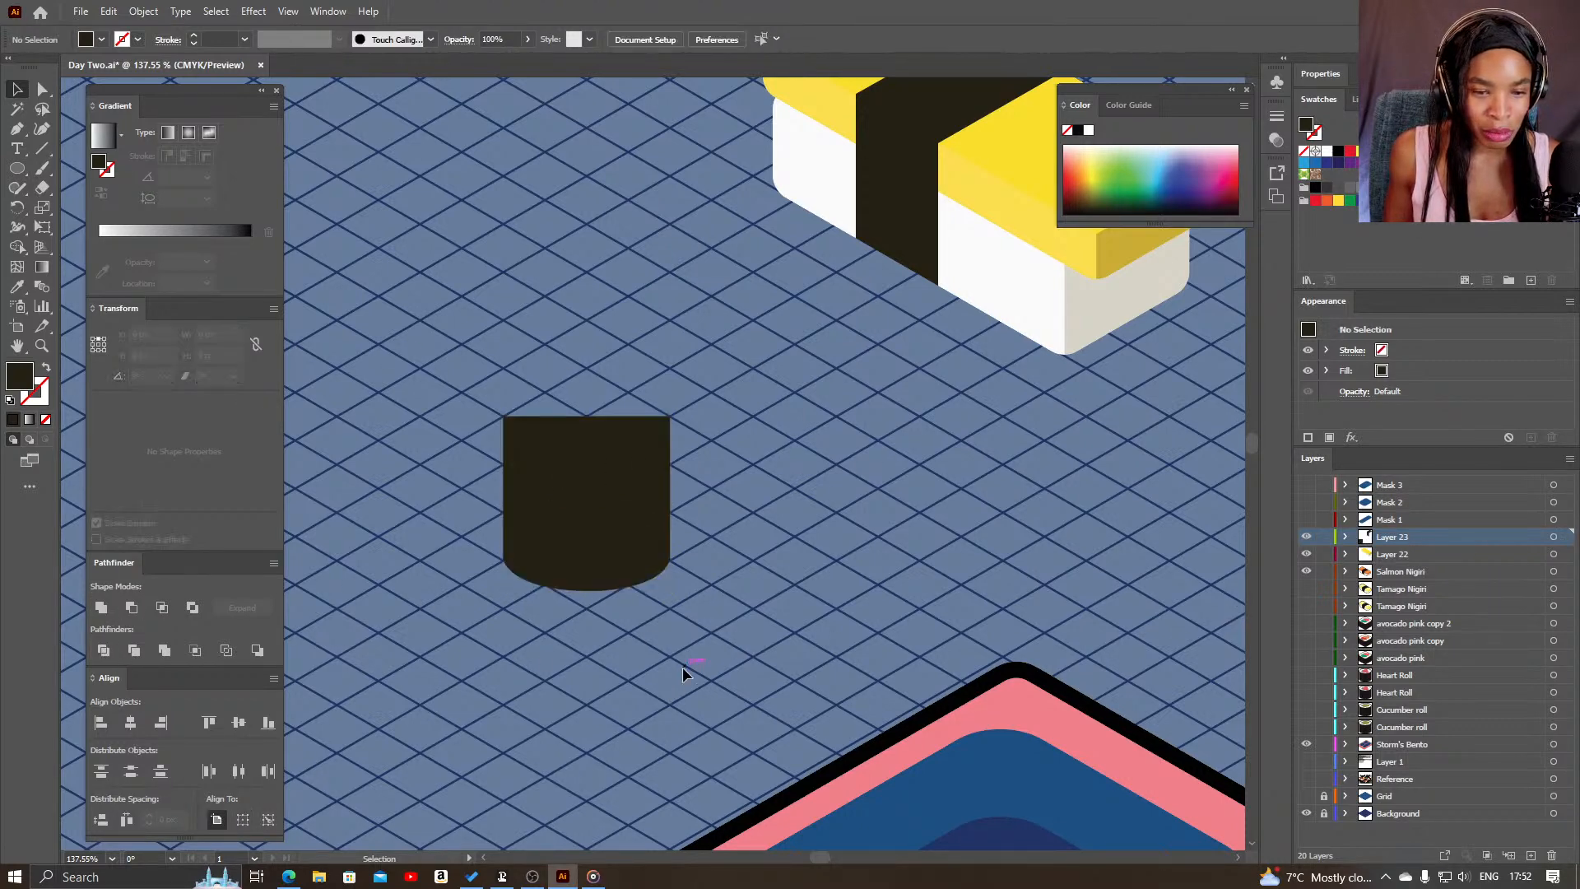
pyautogui.hotkey('ctrl', 'z')
pyautogui.click(597, 586)
pyautogui.click(681, 655)
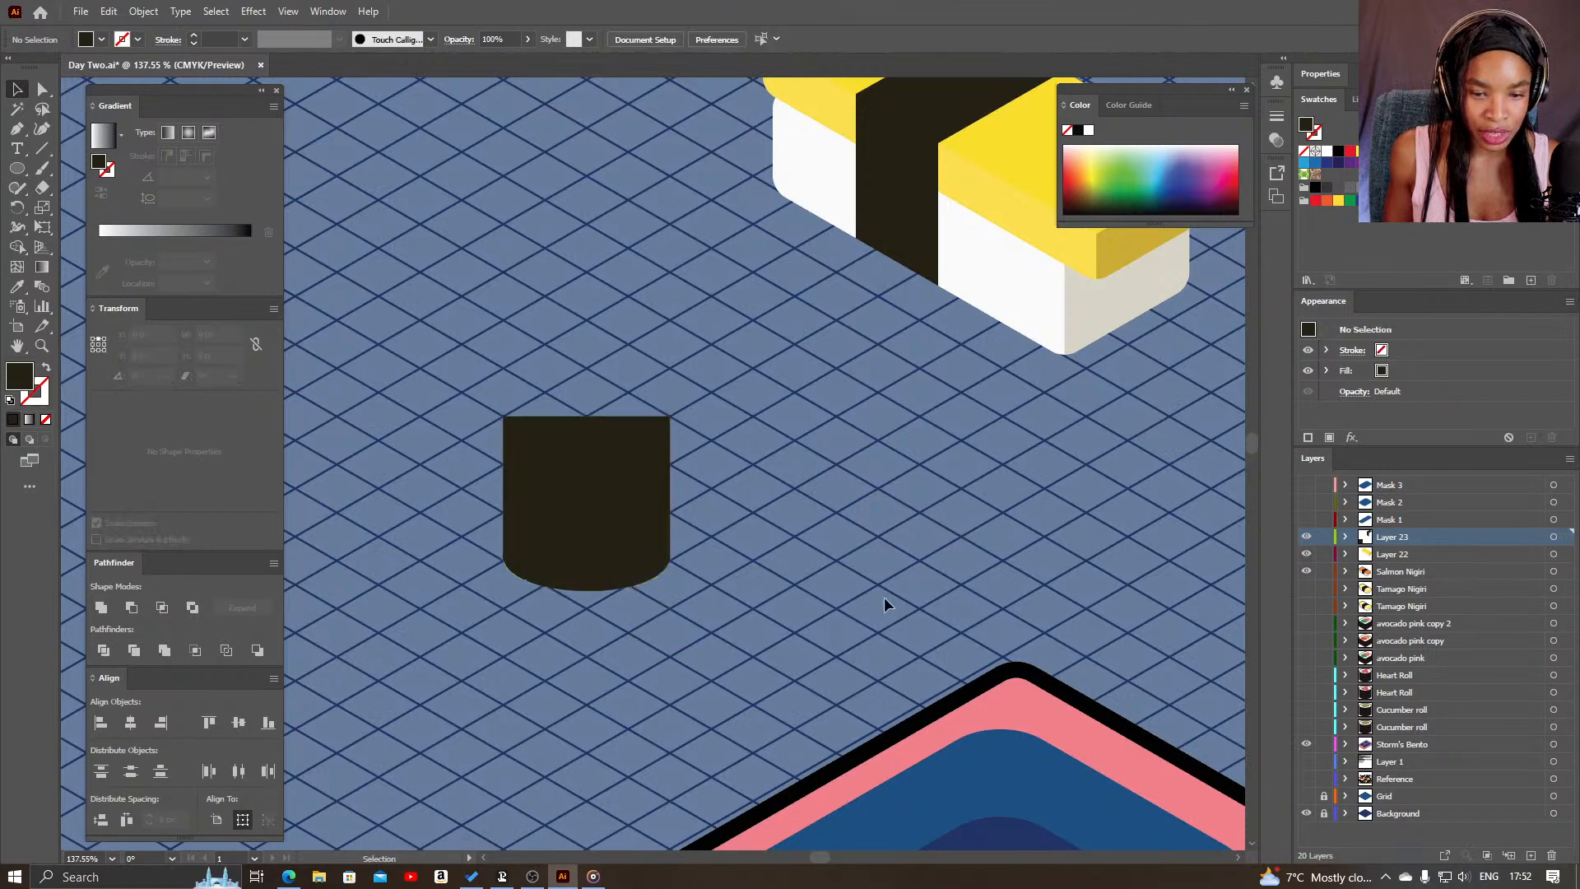
# - Duplicate the base ellipse in front of the rectangle in Layer 23 and centre the copy on the rectangle's upper edge
pyautogui.click(1345, 537)
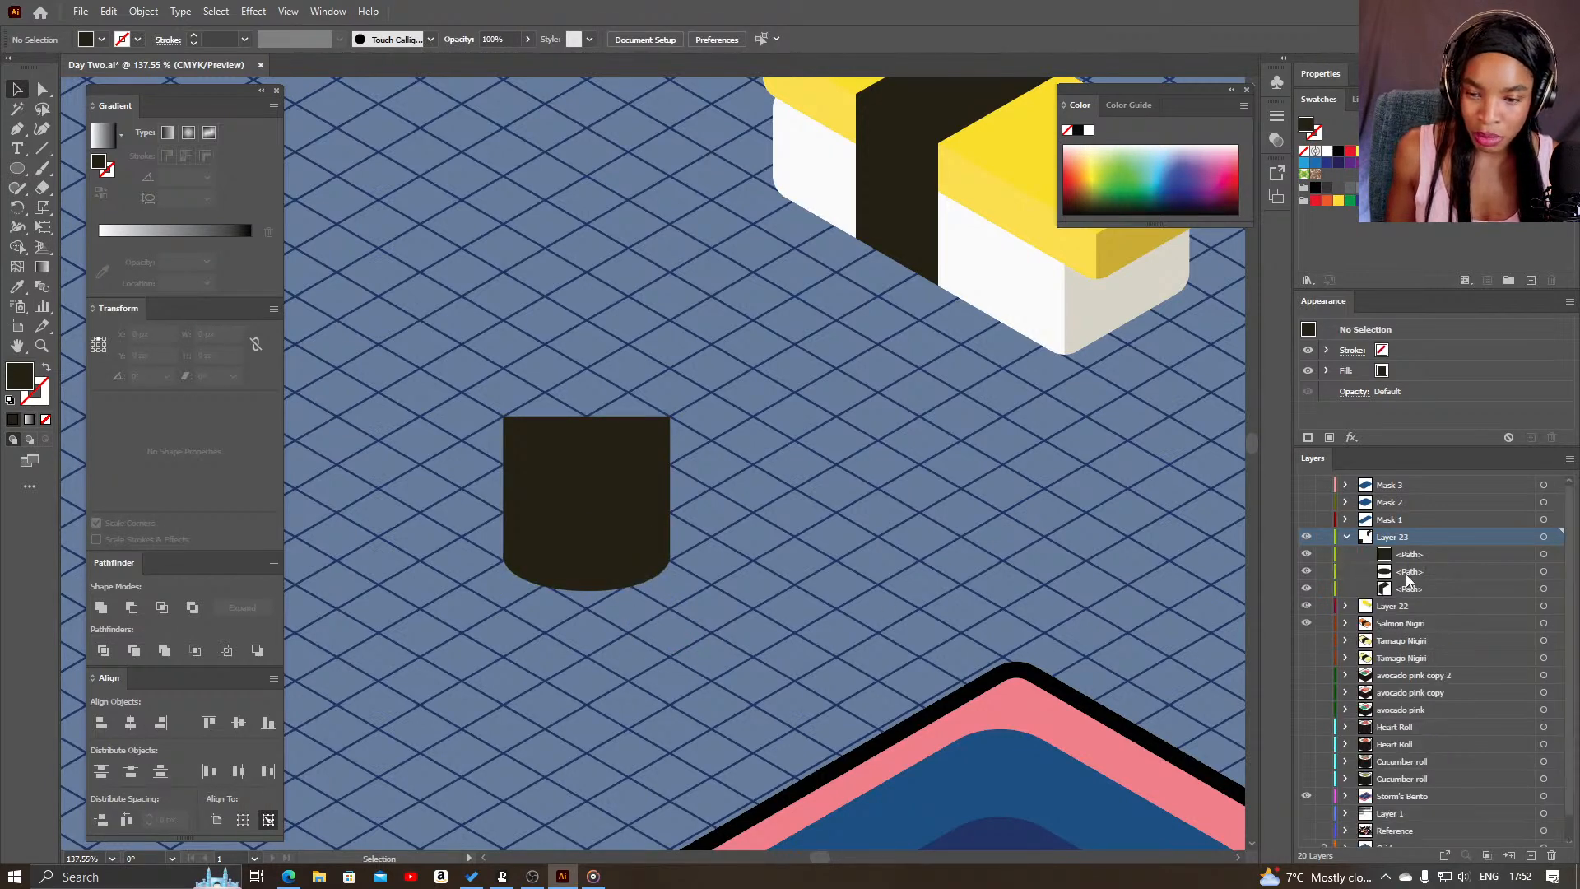
pyautogui.click(1407, 568)
pyautogui.moveTo(1406, 564); pyautogui.dragTo(1410, 547)
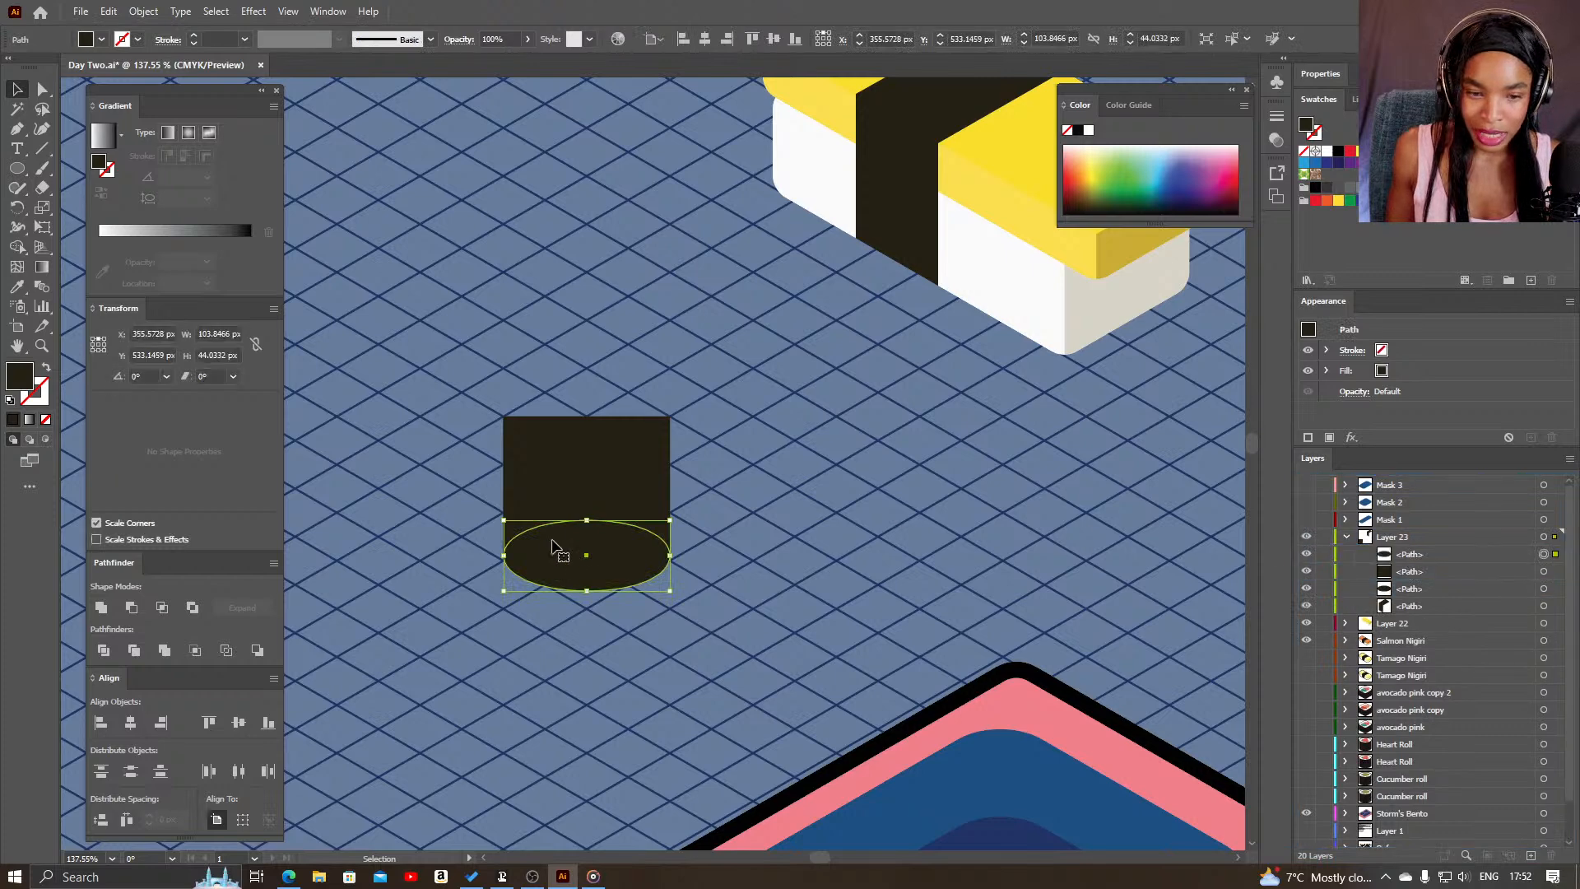
pyautogui.moveTo(622, 586); pyautogui.dragTo(639, 446)
# - Fill the upper ellipse with the rice white sampled from the nigiri
pyautogui.press('i')
pyautogui.click(1014, 272)
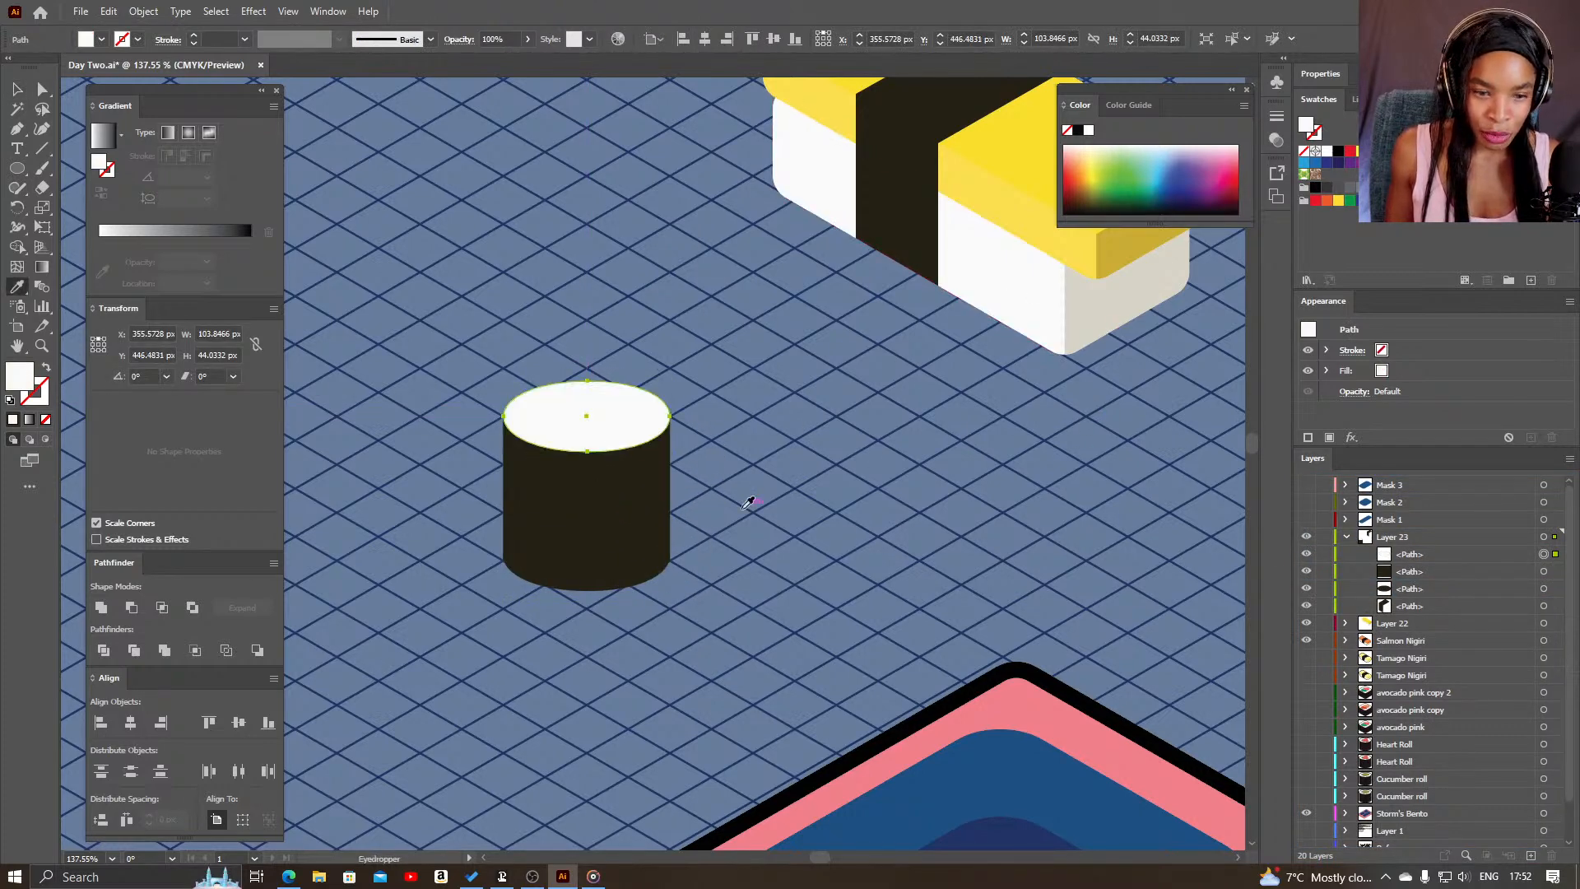
pyautogui.press('v')
pyautogui.hotkey('ctrl', 'shift', 'a')
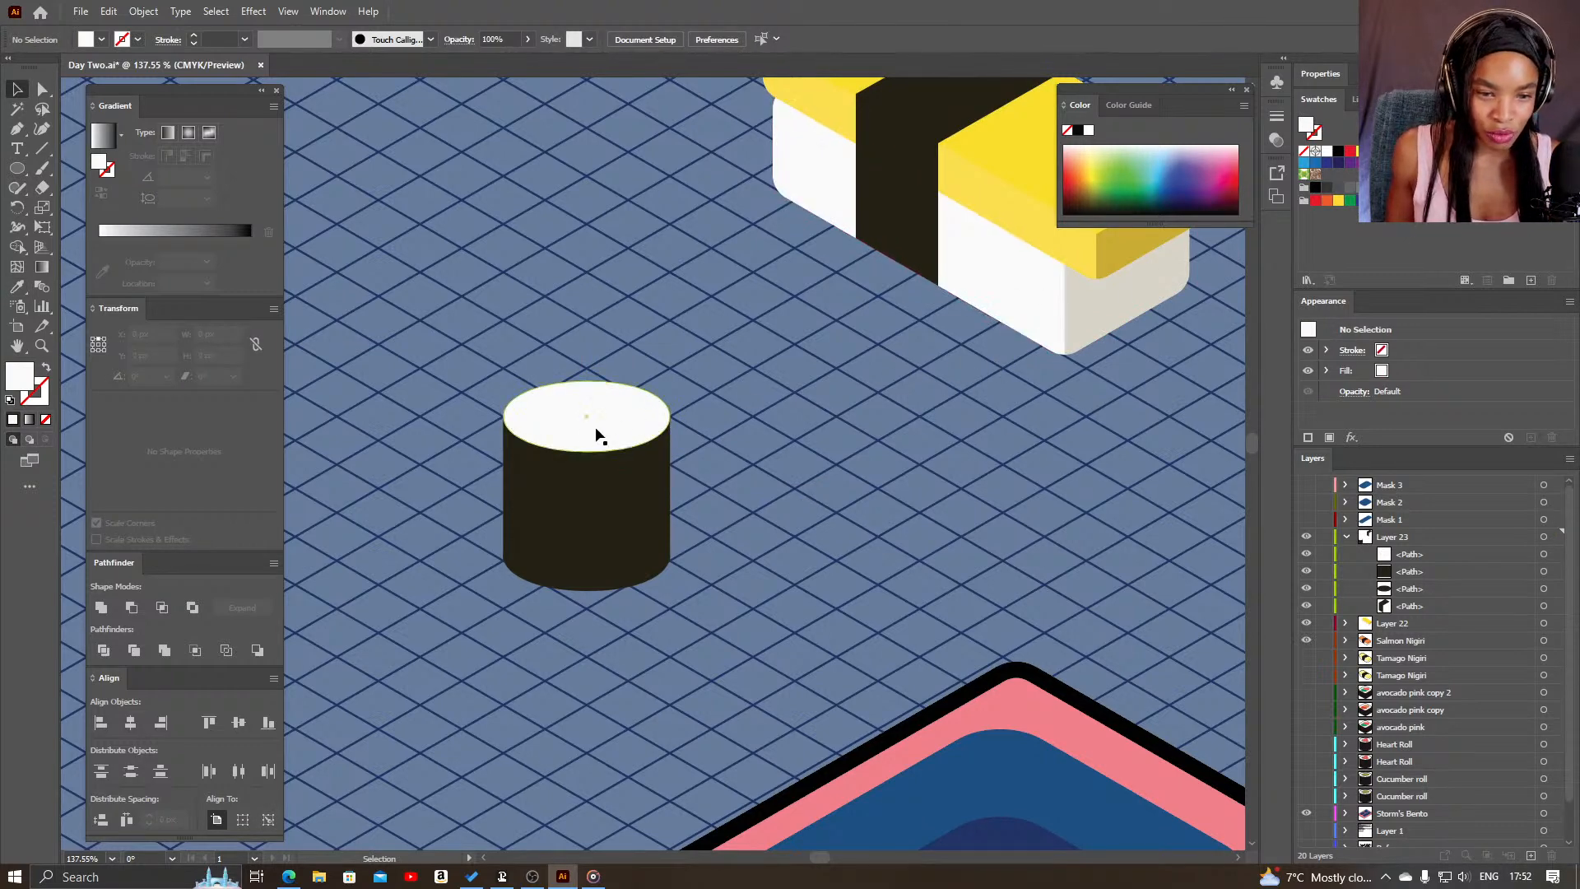
# - Unite the near-black rectangle and the lower ellipse into a single cylinder side
pyautogui.moveTo(574, 550); pyautogui.dragTo(568, 545)
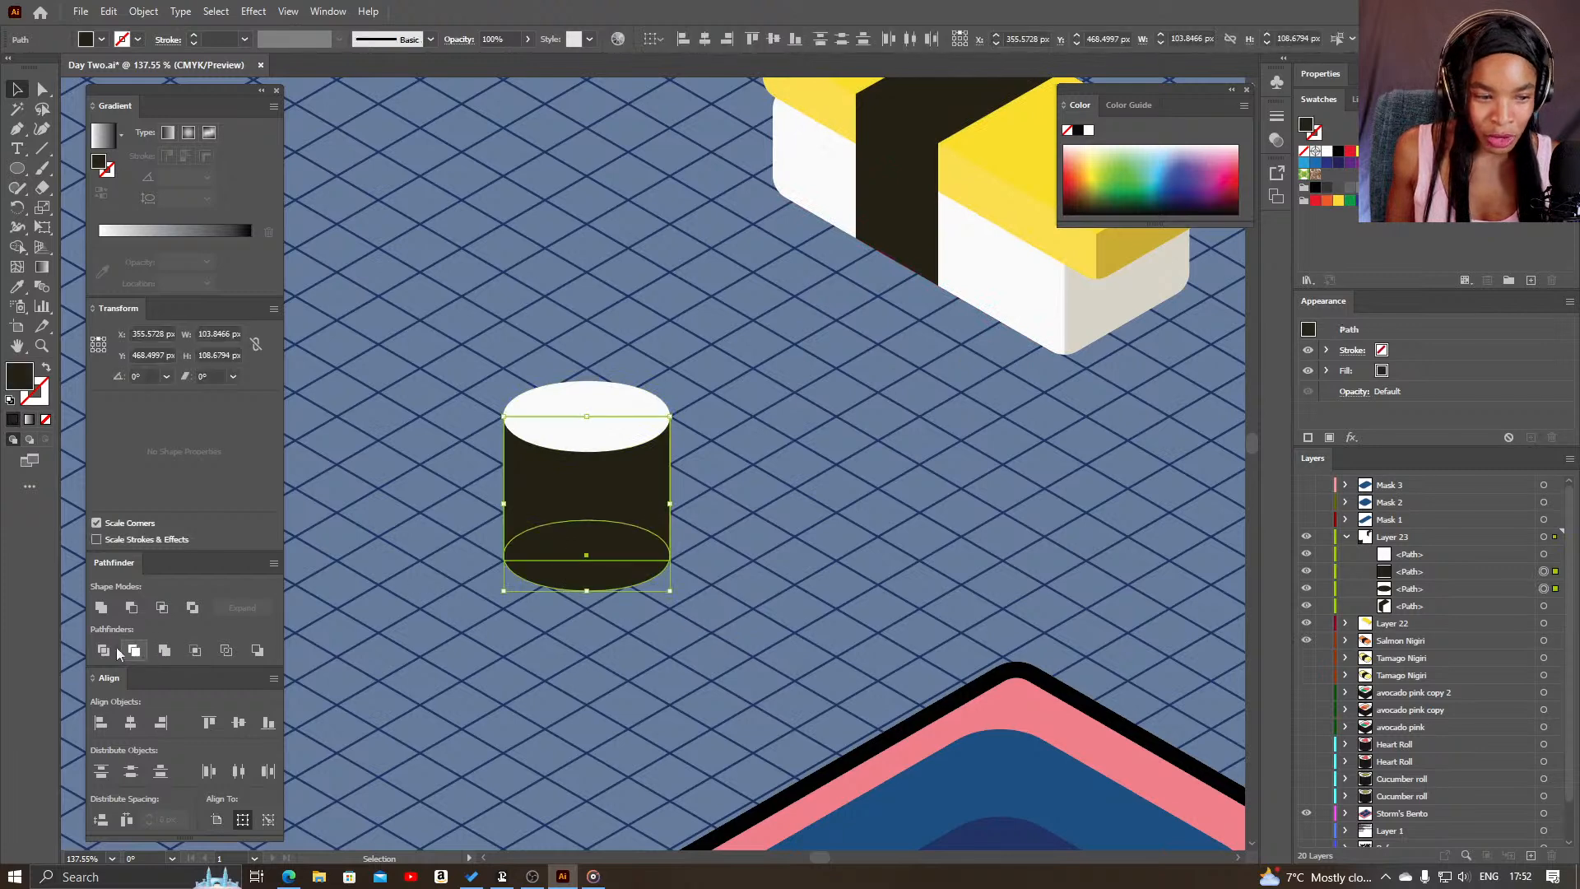
pyautogui.click(101, 608)
pyautogui.click(630, 644)
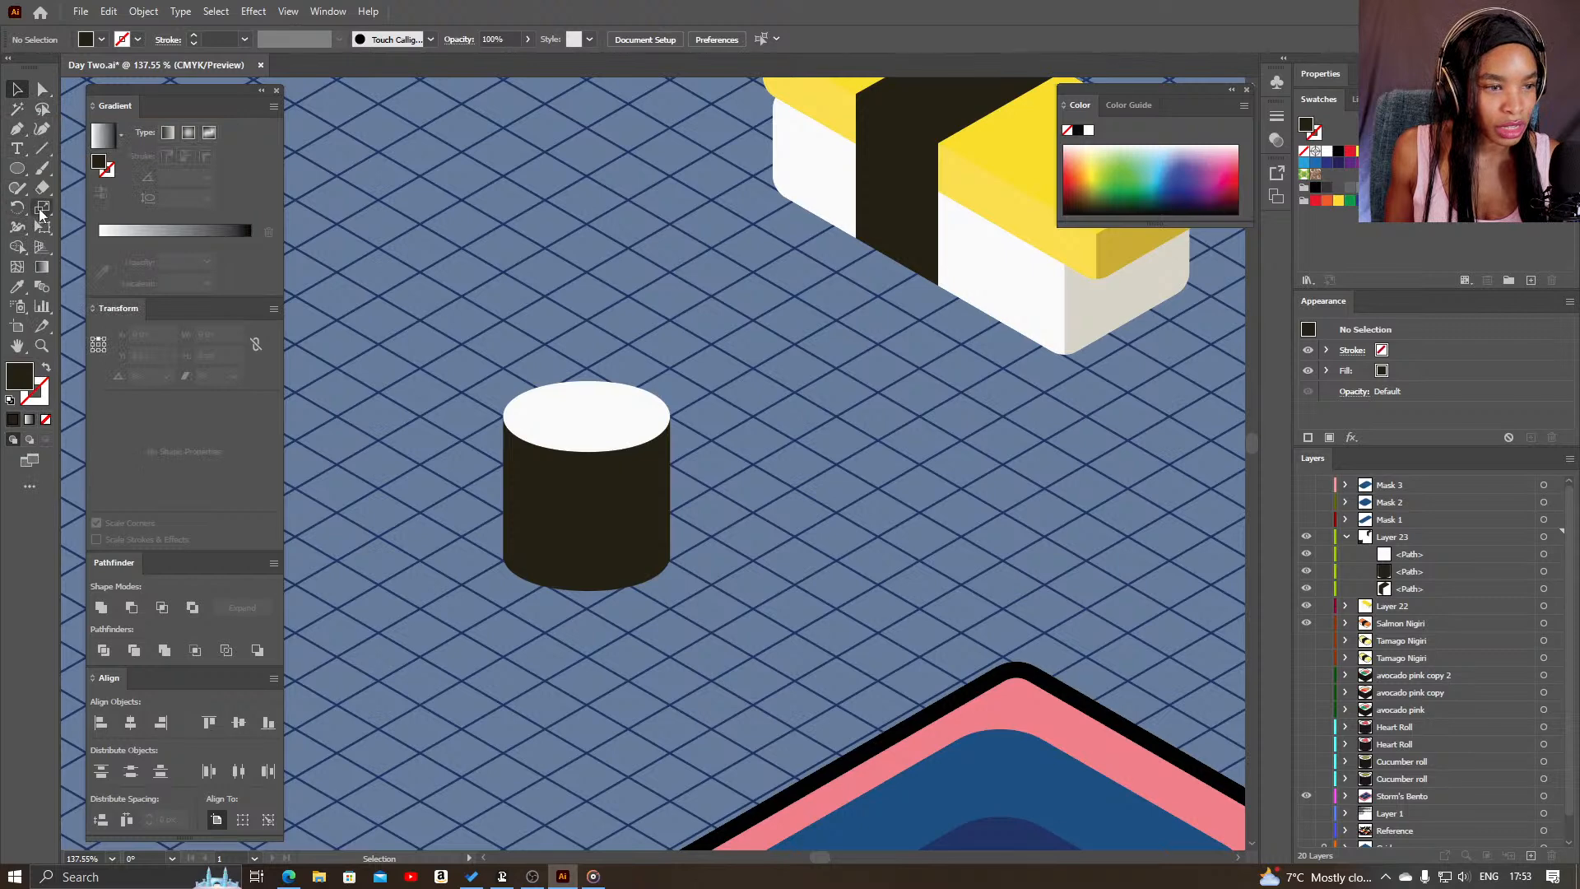
# - Draw a closed Pen diamond about 52 px wide and 30 px tall above the cylinder, following the grid, and fill it dark green
pyautogui.click(15, 130)
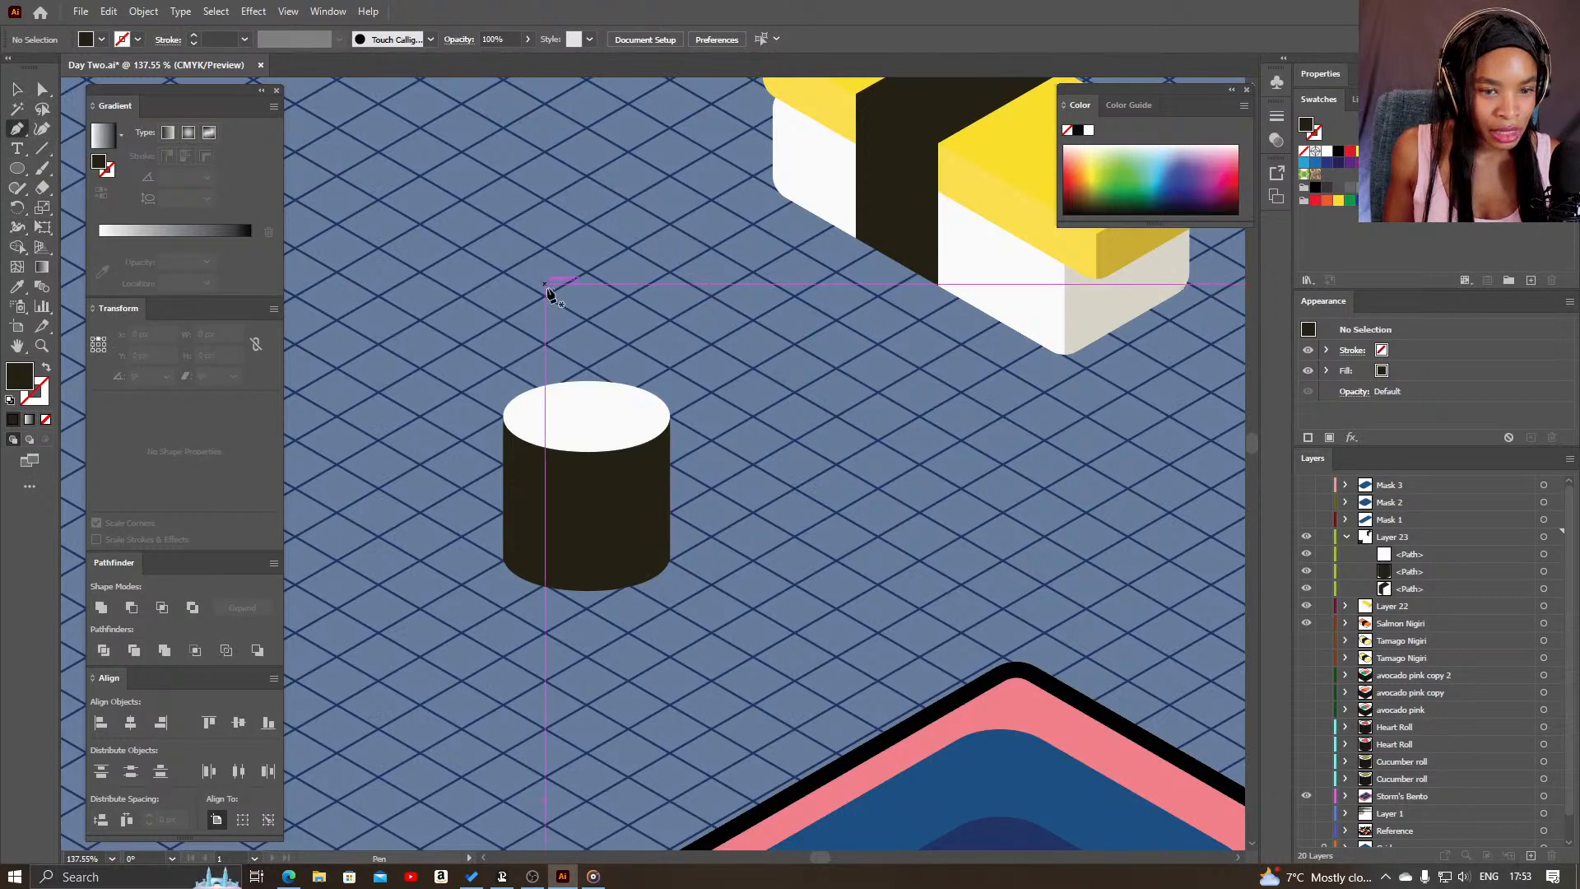
pyautogui.click(545, 296)
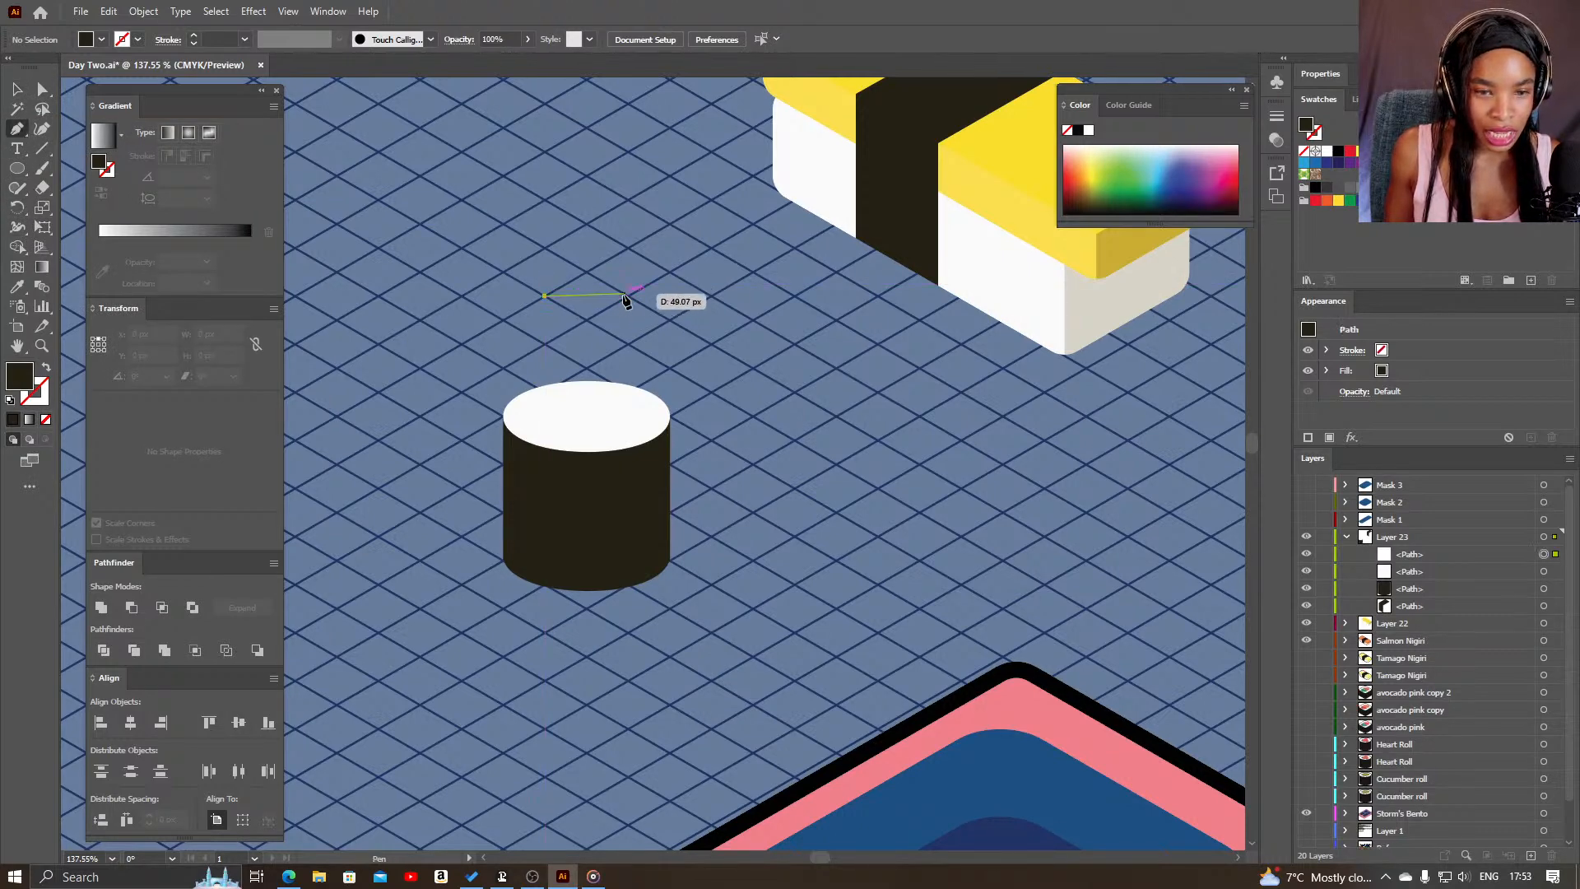
pyautogui.click(627, 295)
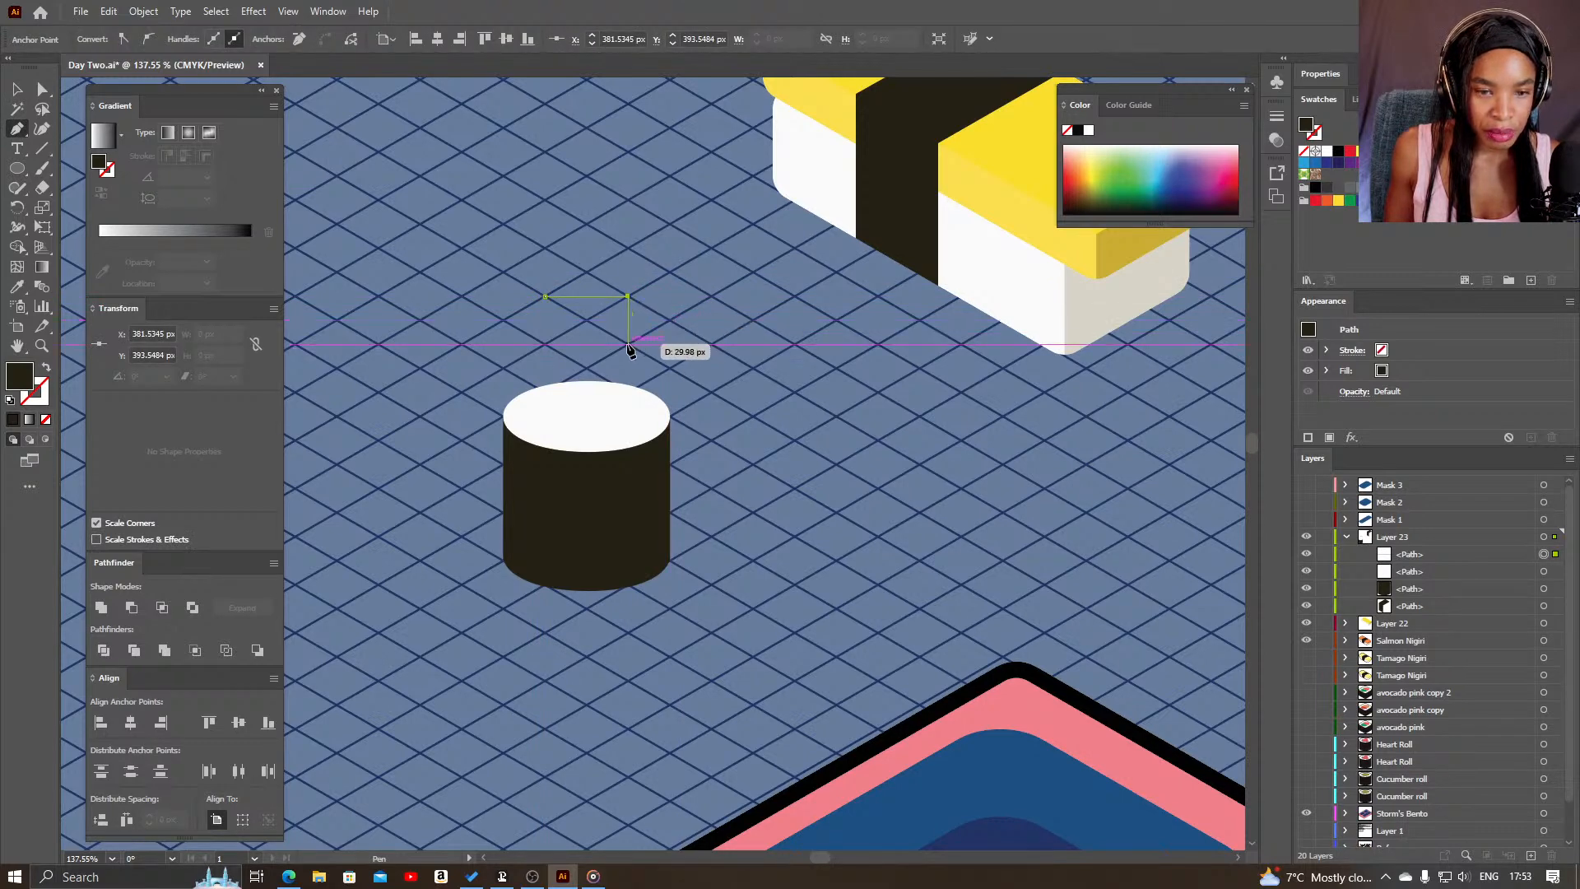
pyautogui.click(669, 319)
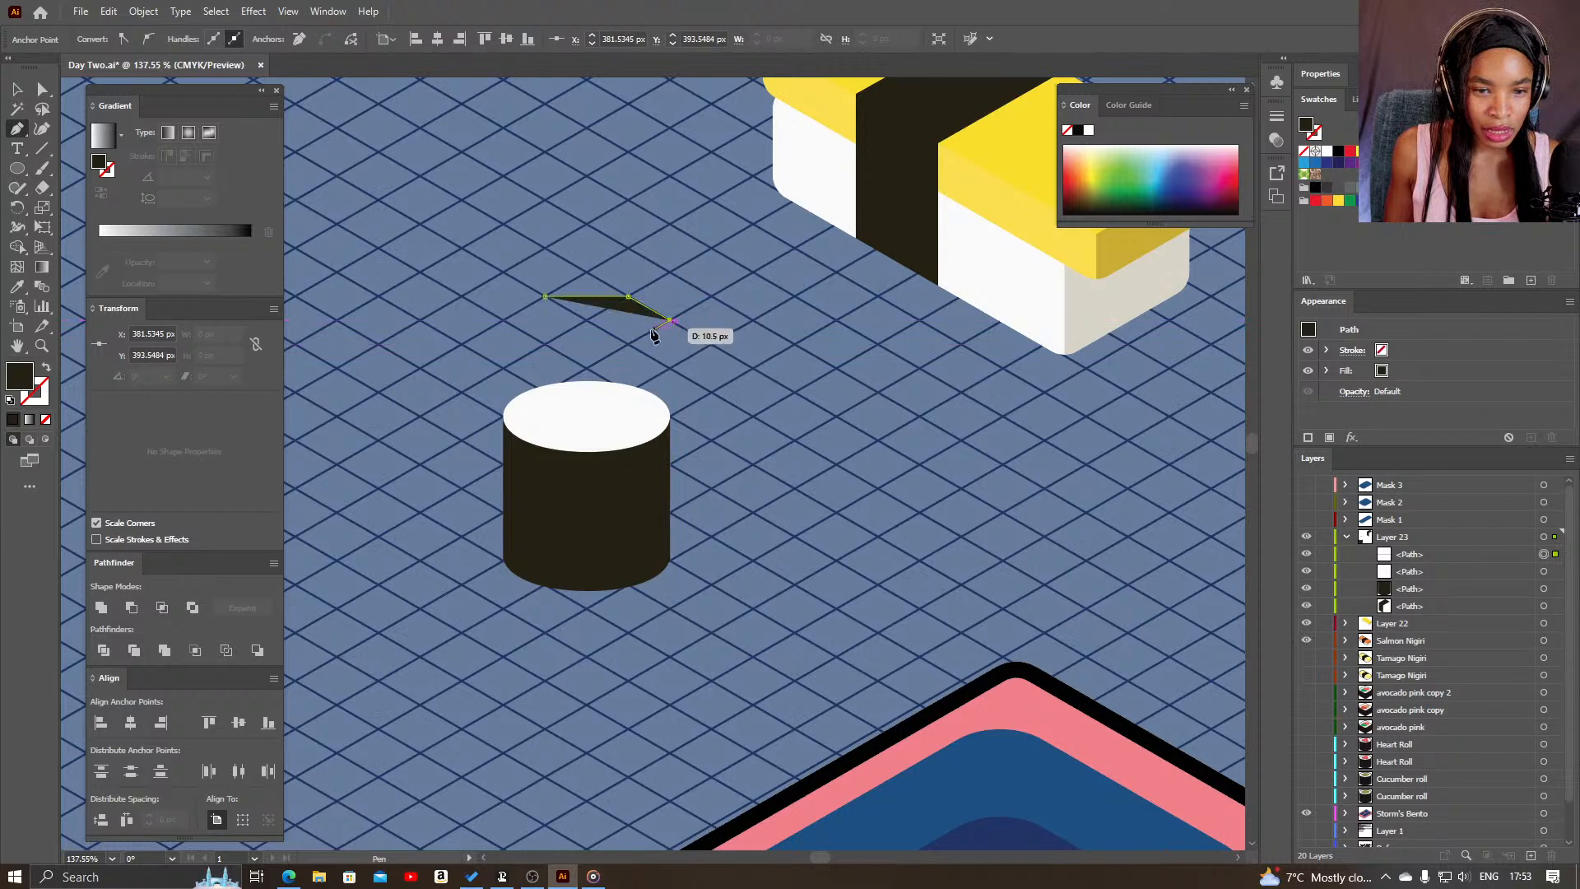
pyautogui.click(627, 343)
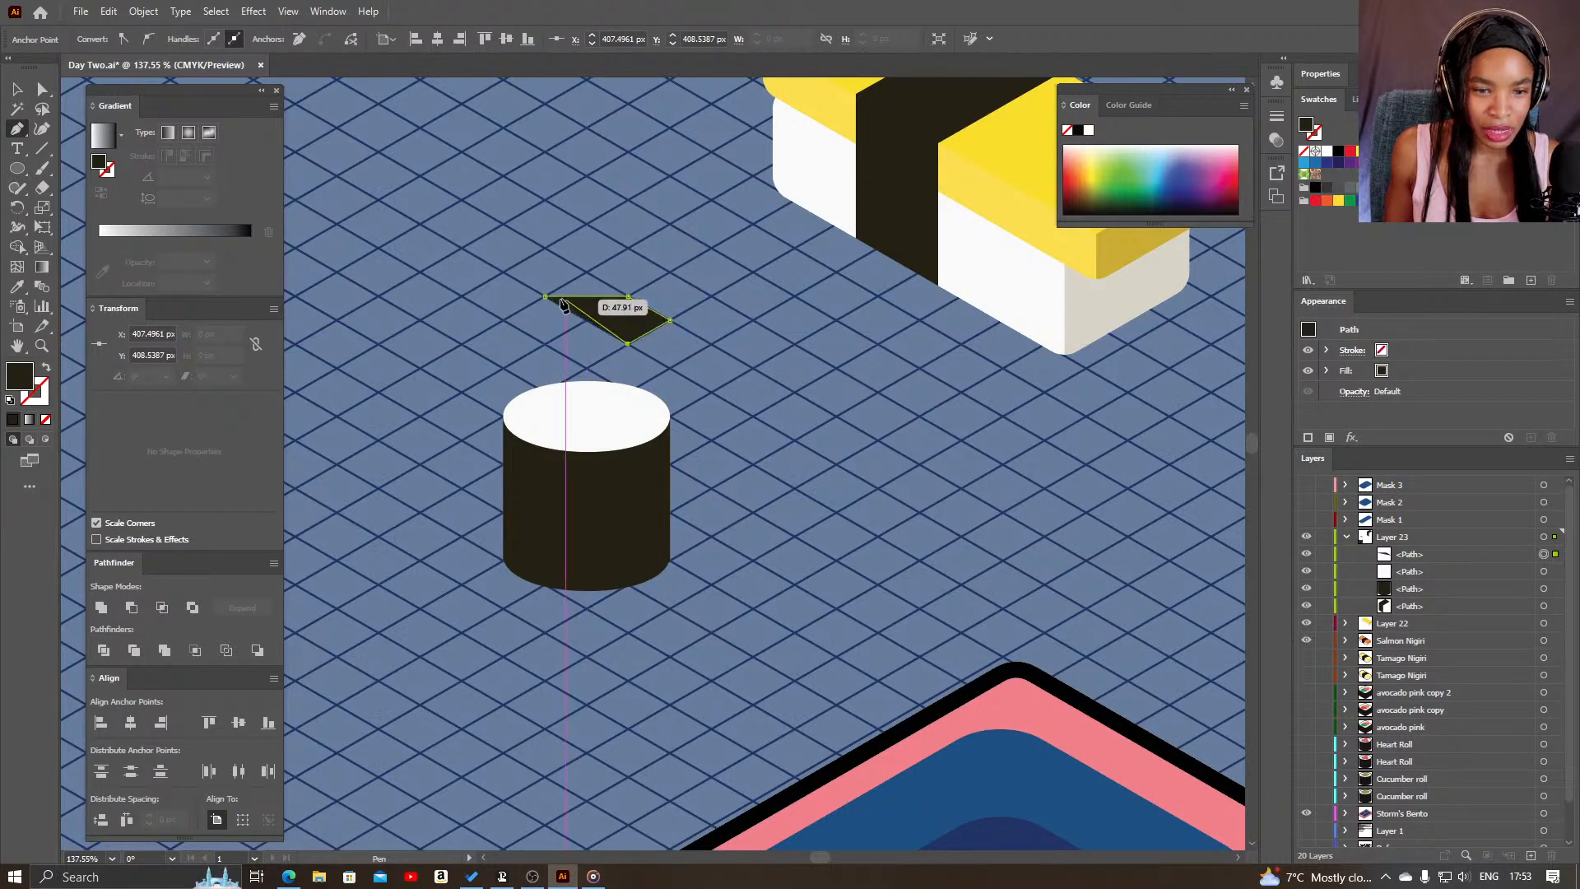
pyautogui.click(545, 296)
pyautogui.press('a')
pyautogui.moveTo(549, 302); pyautogui.dragTo(586, 321)
pyautogui.click(1522, 150)
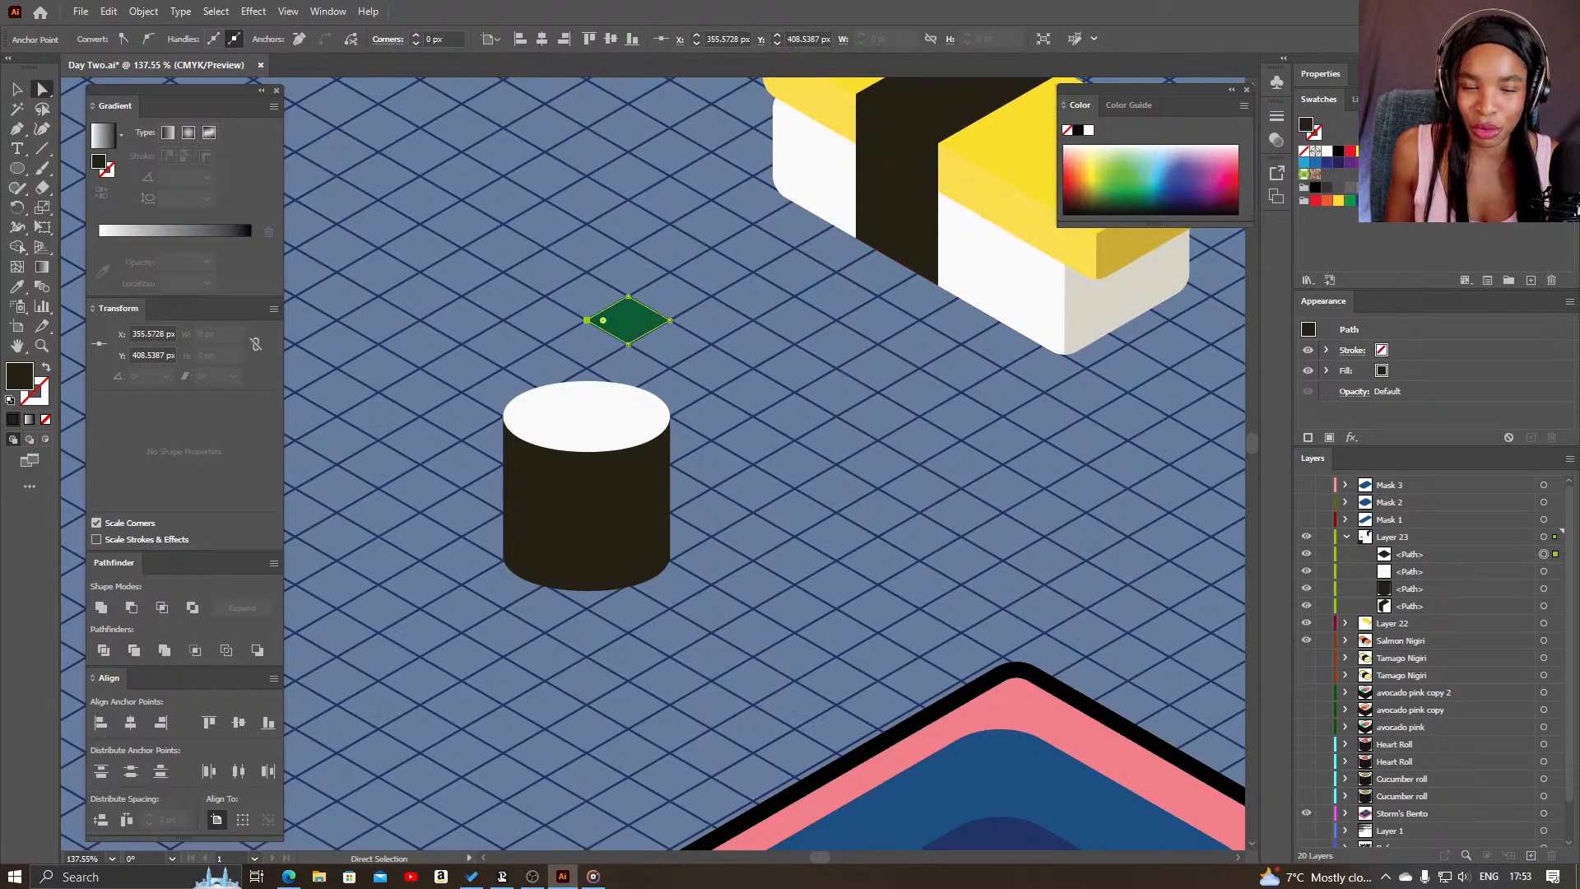
# - Recolour the diamond light green and move it onto the centre of the roll's white rice top
pyautogui.click(1511, 150)
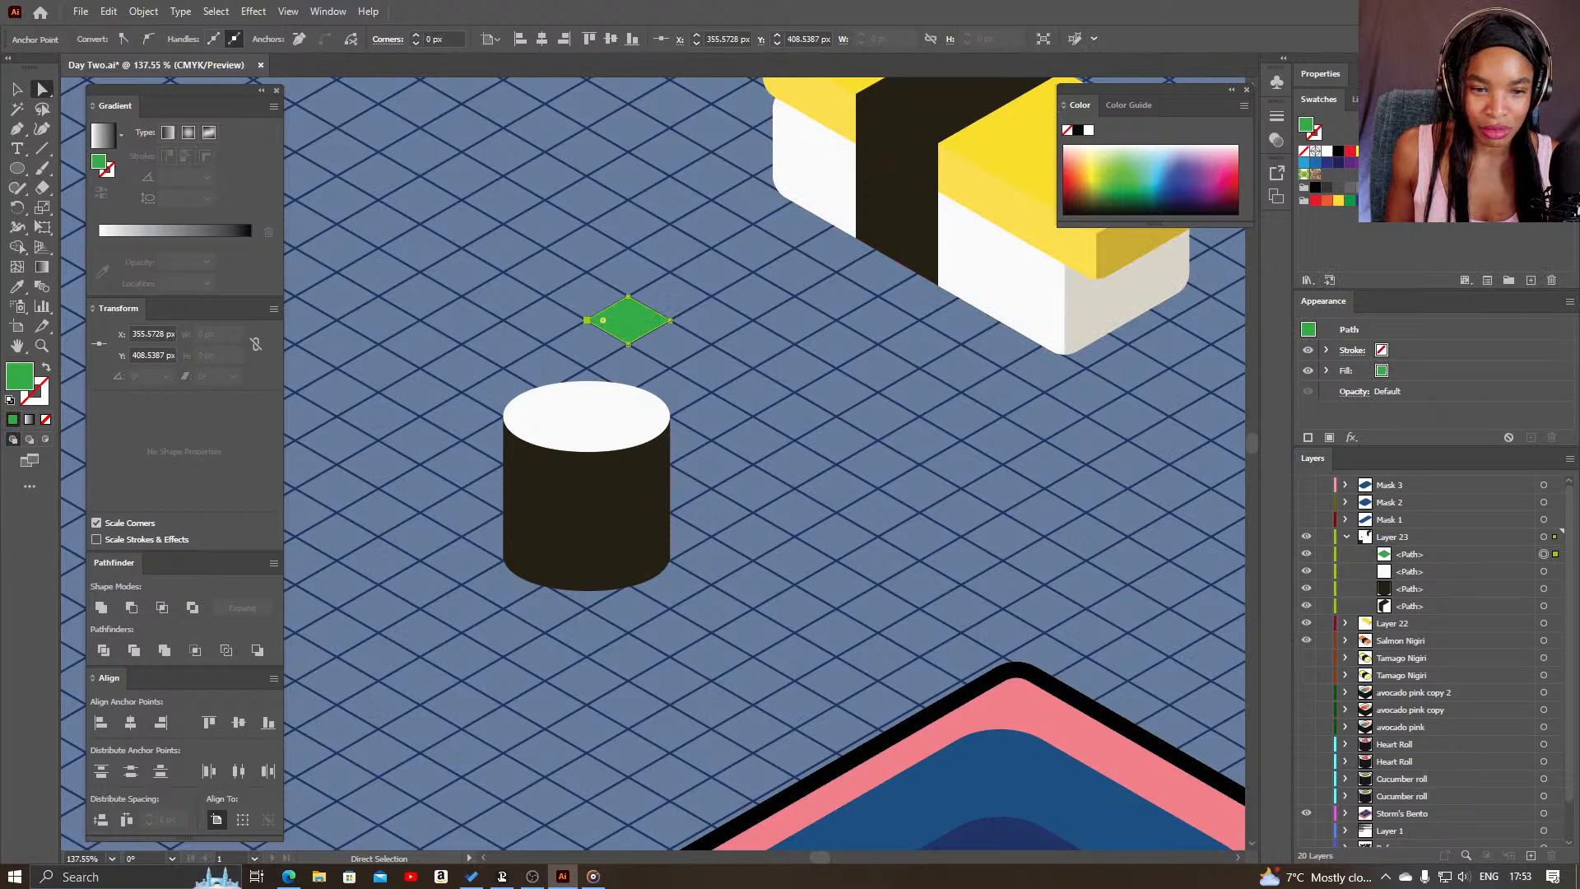
pyautogui.click(1499, 150)
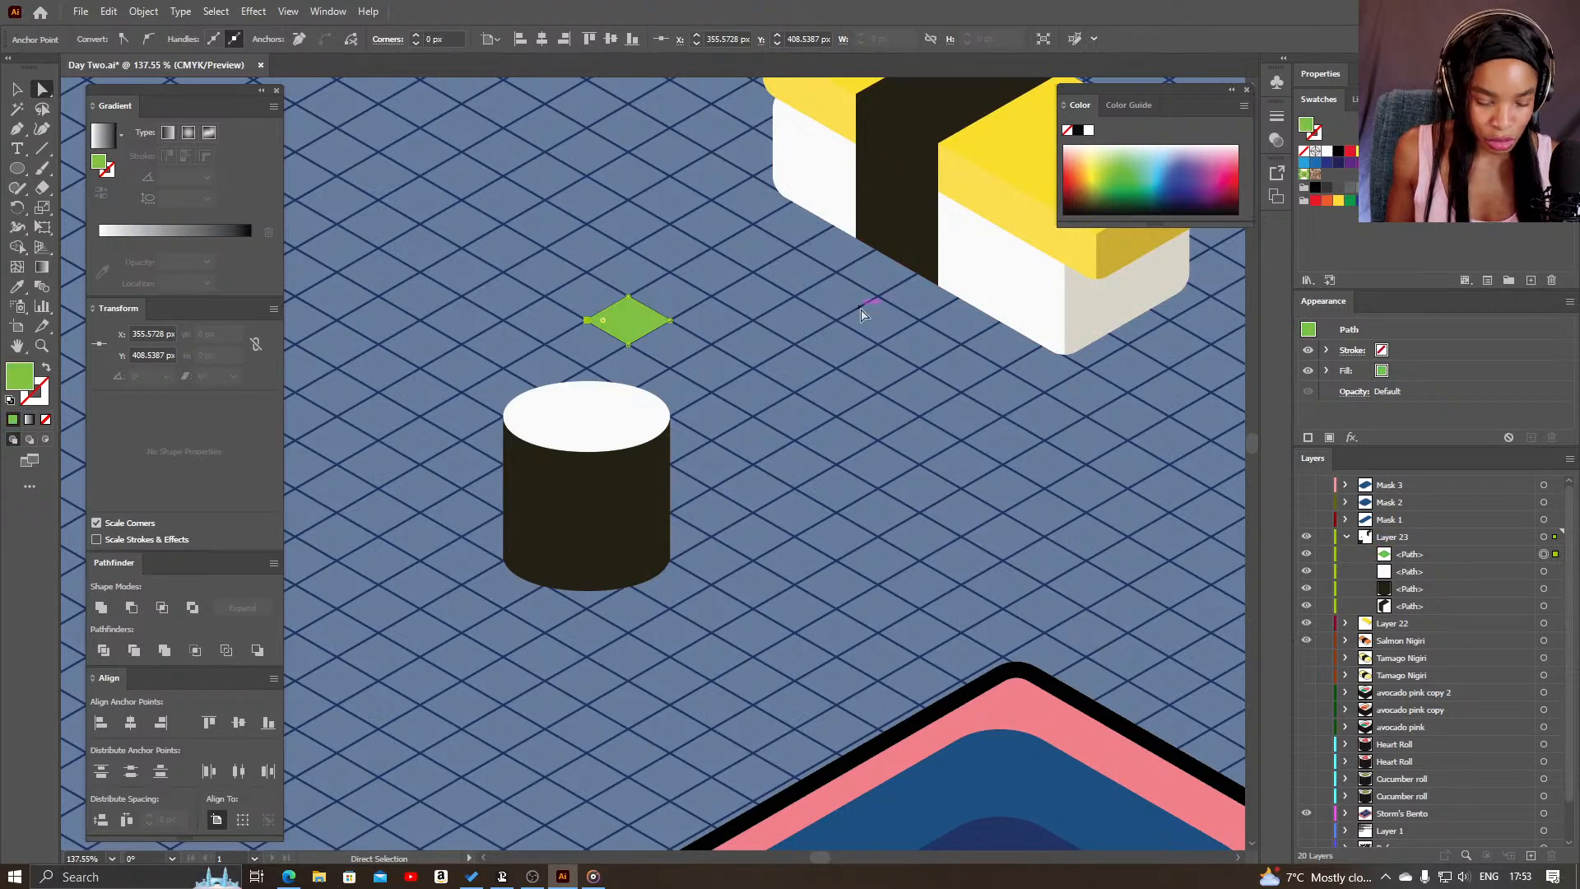
pyautogui.press('v')
pyautogui.moveTo(635, 321); pyautogui.dragTo(595, 418)
pyautogui.click(874, 683)
pyautogui.press('z')
pyautogui.moveTo(808, 629); pyautogui.dragTo(723, 651)
pyautogui.moveTo(853, 620); pyautogui.dragTo(828, 538)
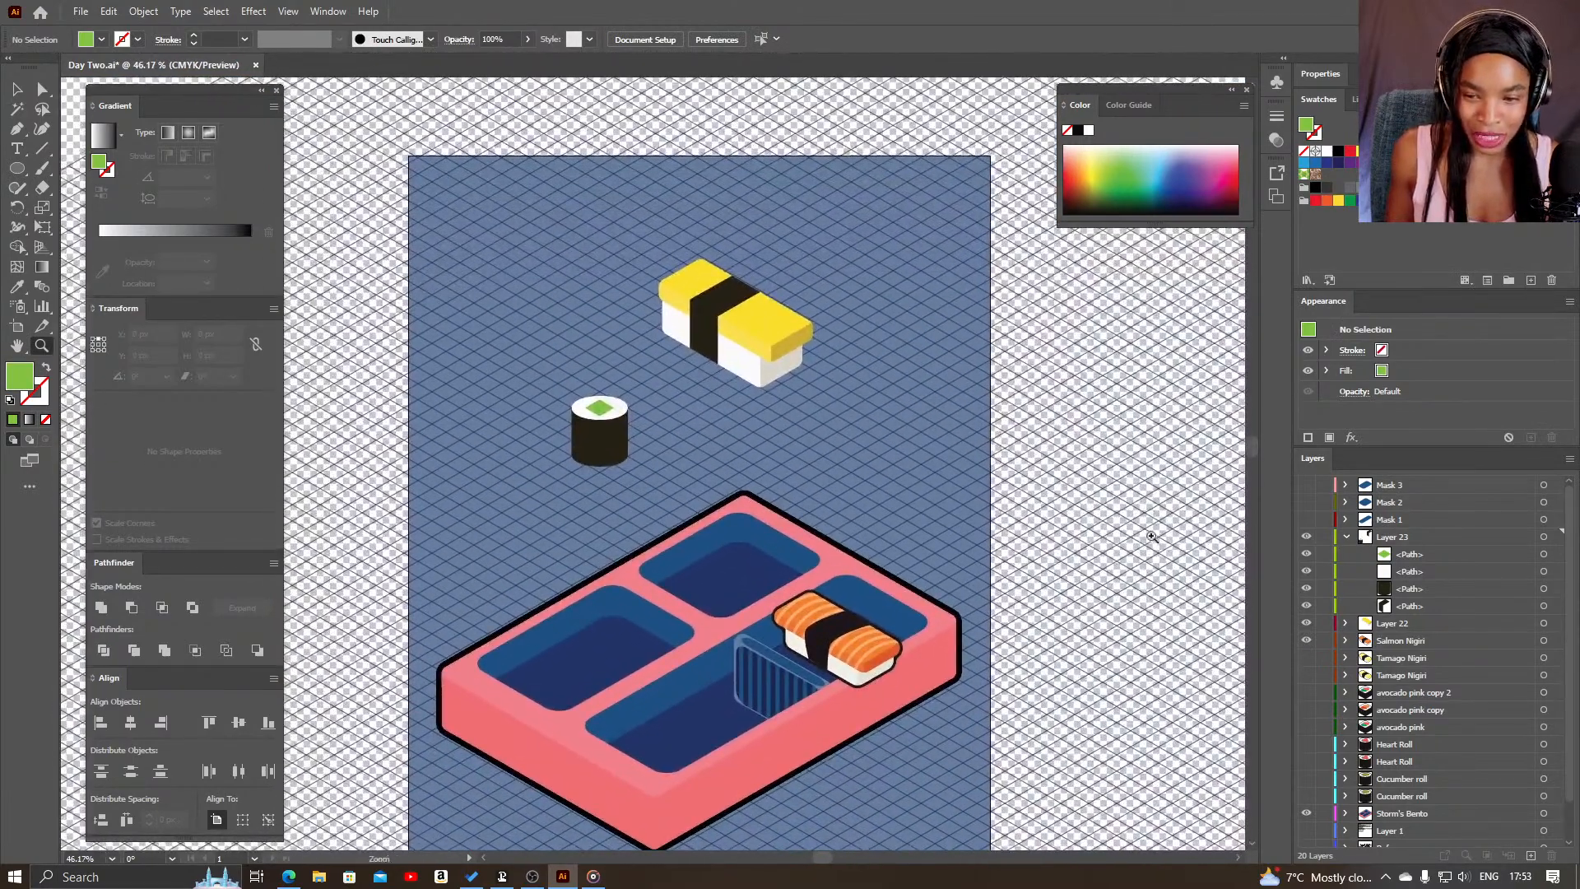
# - Collapse Layer 23, hide it and Layer 22, and show the finished sushi layers in the bento box
pyautogui.click(1345, 539)
pyautogui.click(1306, 538)
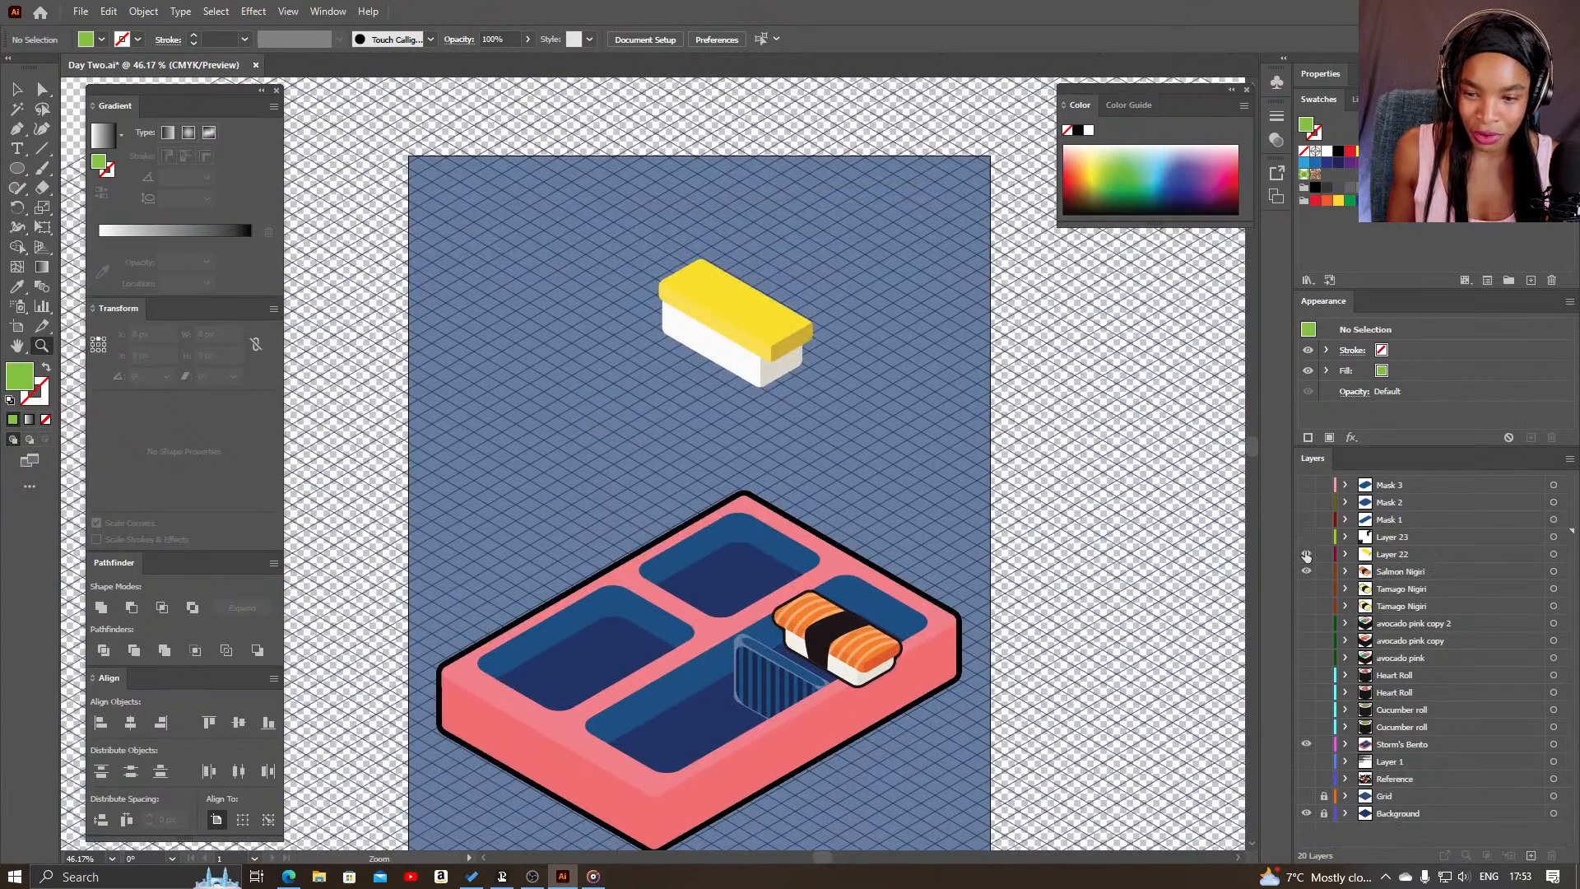
pyautogui.moveTo(1306, 560); pyautogui.dragTo(1317, 732)
pyautogui.moveTo(753, 659); pyautogui.dragTo(947, 586)
pyautogui.moveTo(1034, 607); pyautogui.dragTo(1010, 616)
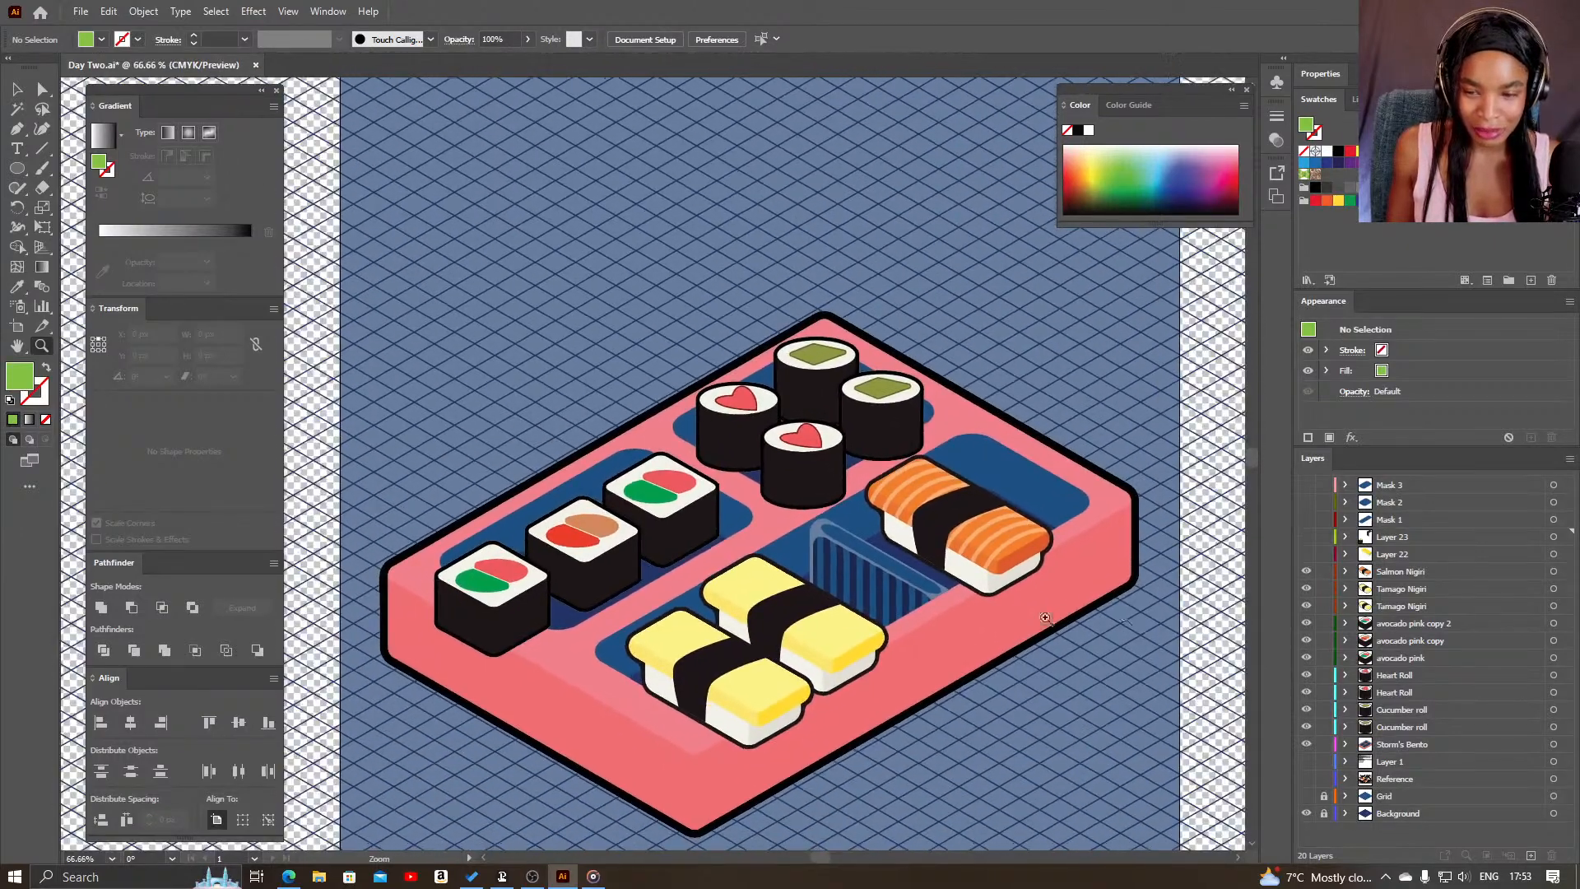
# - Hide every finished sushi layer except Salmon Nigiri
pyautogui.moveTo(1307, 621); pyautogui.dragTo(1311, 731)
pyautogui.moveTo(831, 585); pyautogui.dragTo(735, 566)
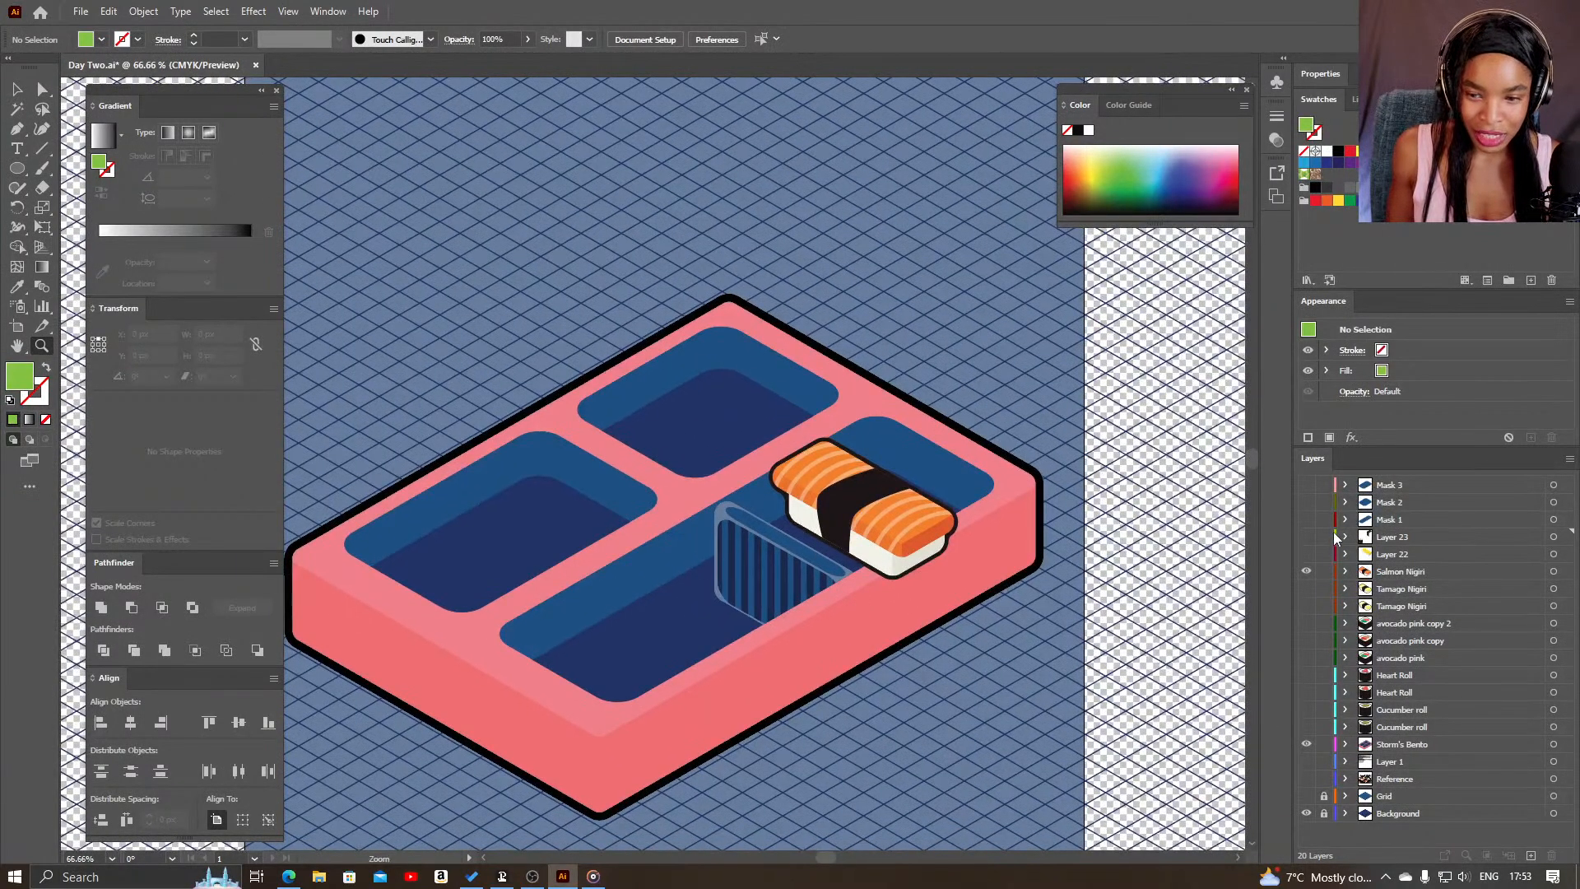
pyautogui.press('v')
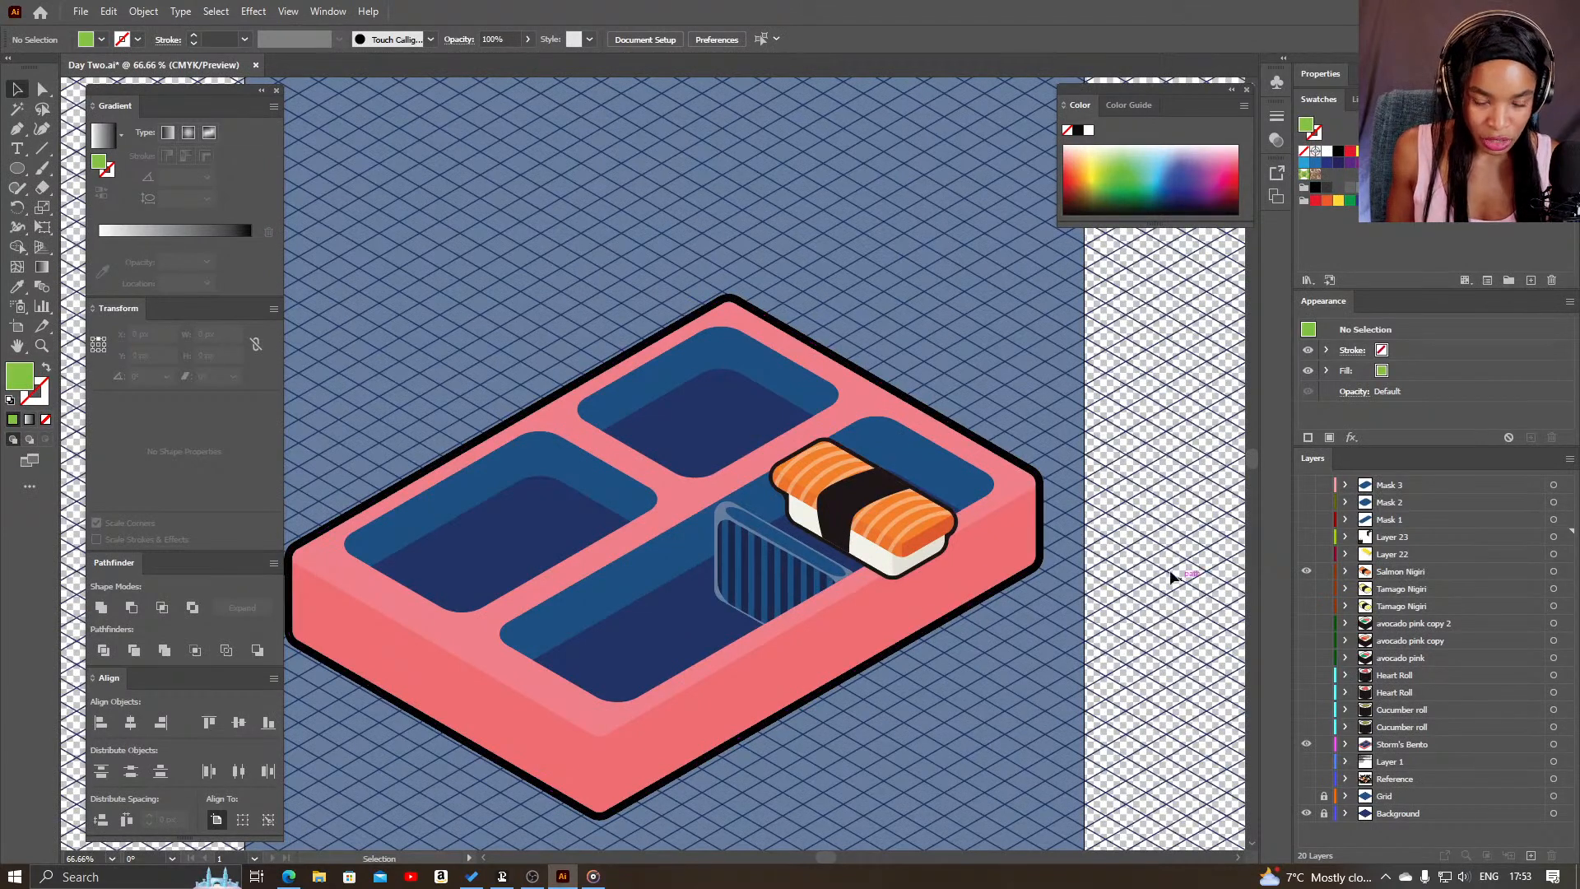
# - Show the Mask 1 layer and place it directly above Salmon Nigiri in the layer order
pyautogui.click(1345, 520)
pyautogui.click(1306, 519)
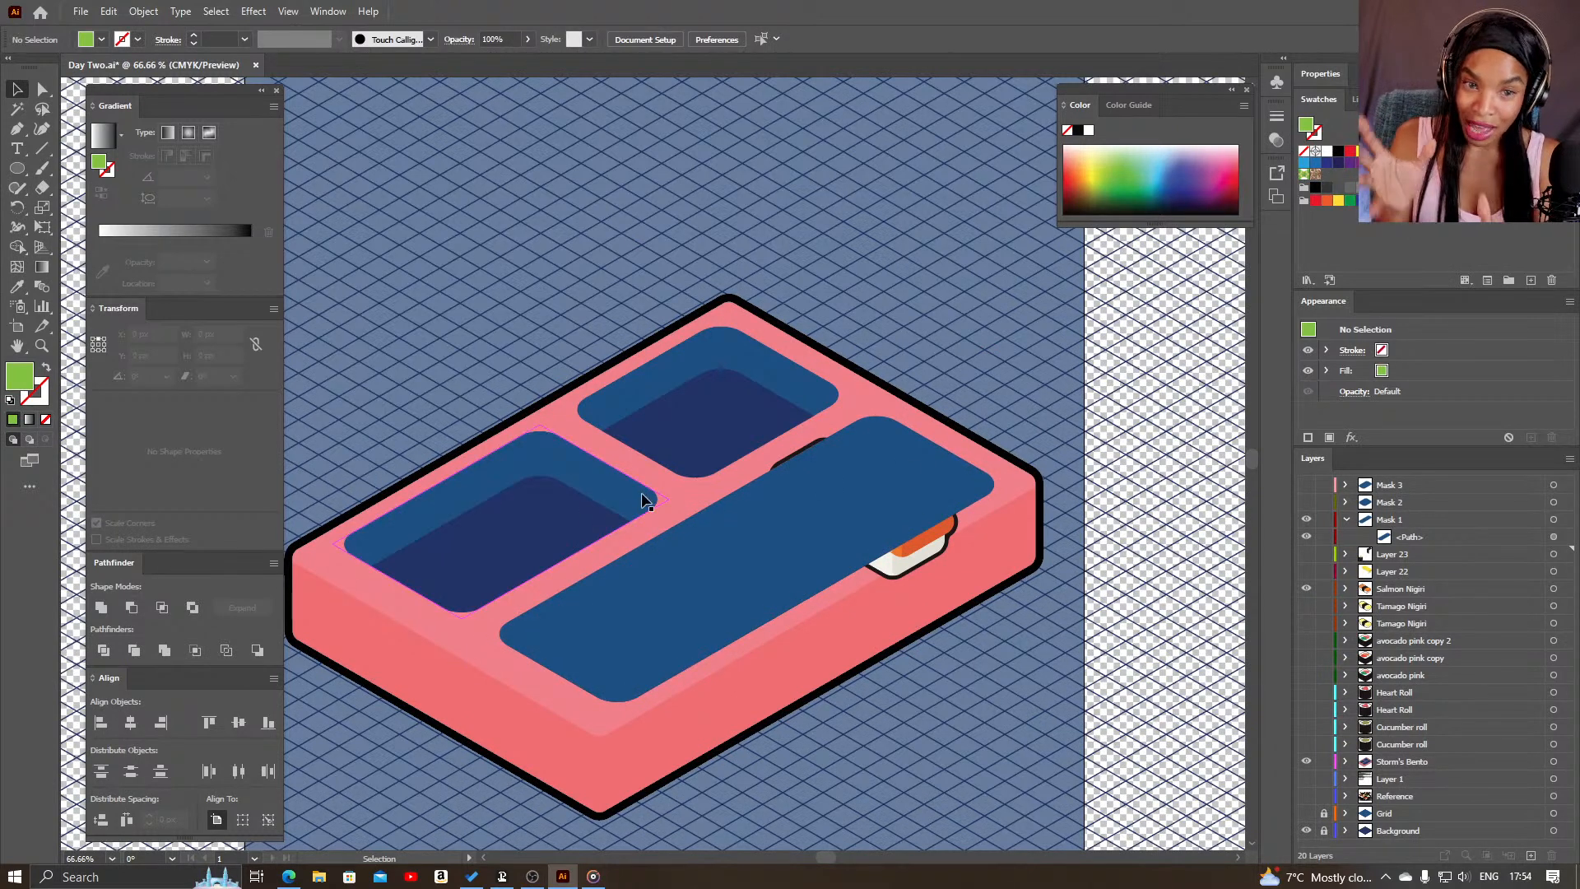
pyautogui.moveTo(1397, 522); pyautogui.dragTo(1403, 581)
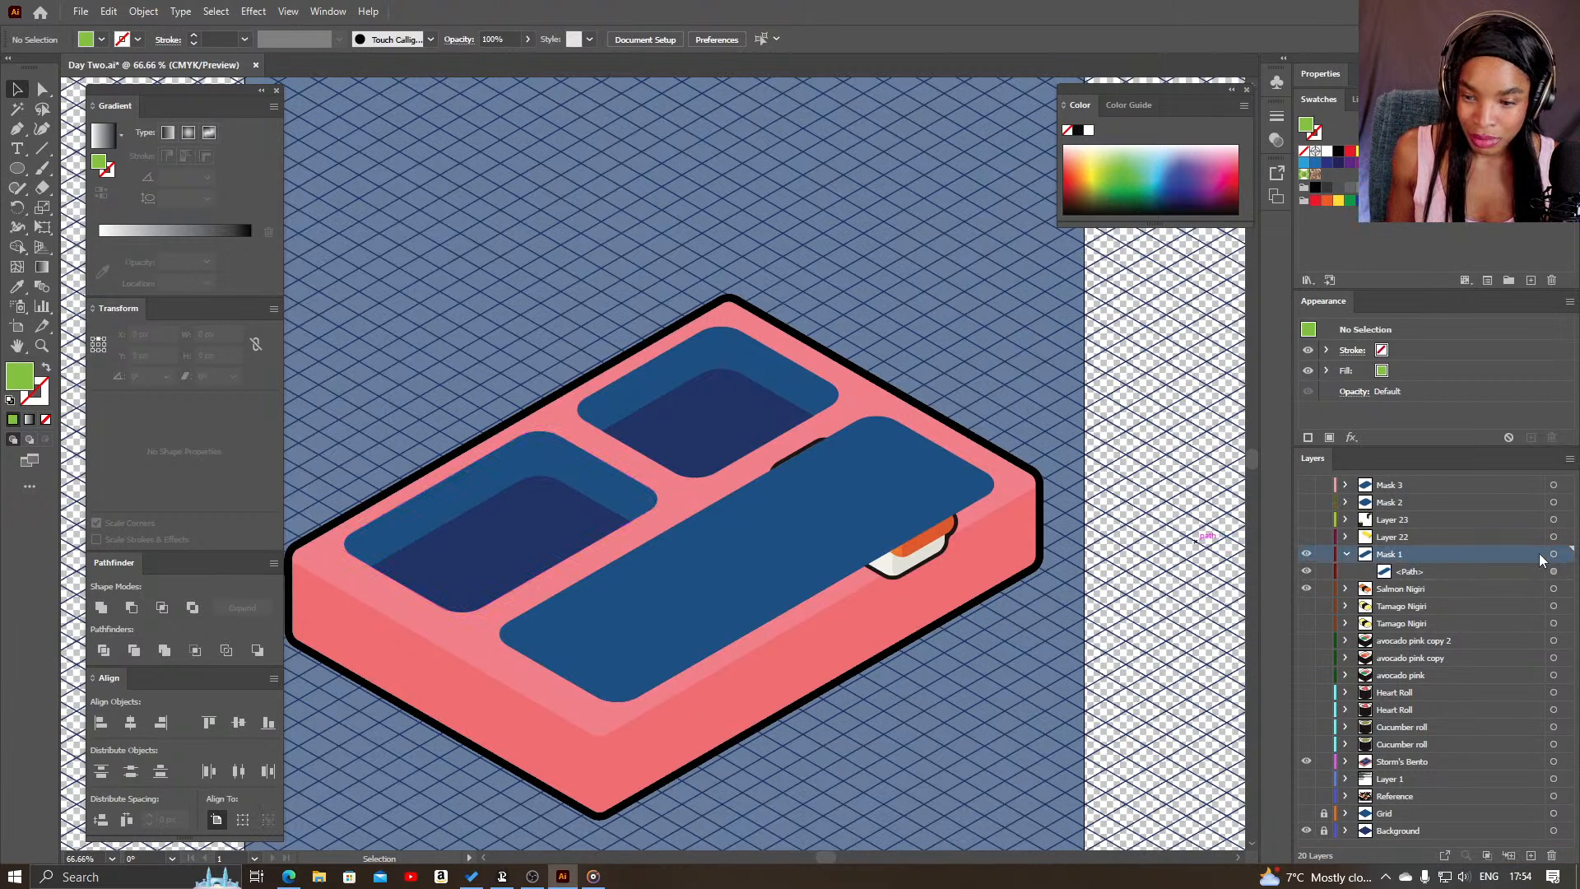
# - Select the contents of Mask 1 and Salmon Nigiri and make a clipping mask from them
pyautogui.click(1553, 554)
pyautogui.keyDown('shift'); pyautogui.click(1553, 588); pyautogui.keyUp('shift')
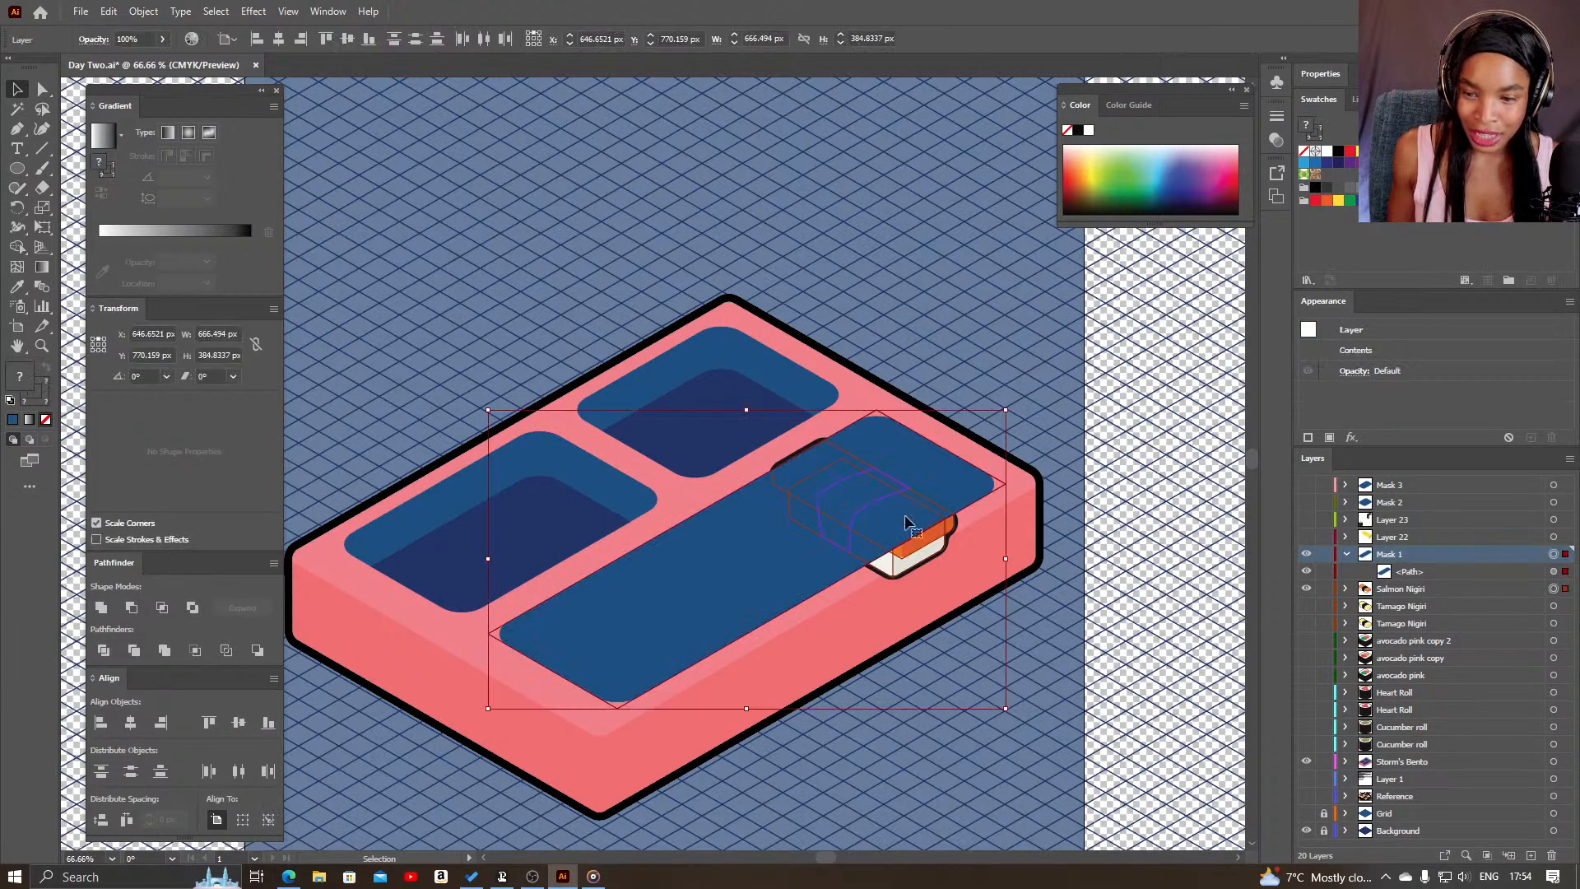
pyautogui.rightClick(851, 518)
pyautogui.click(936, 735)
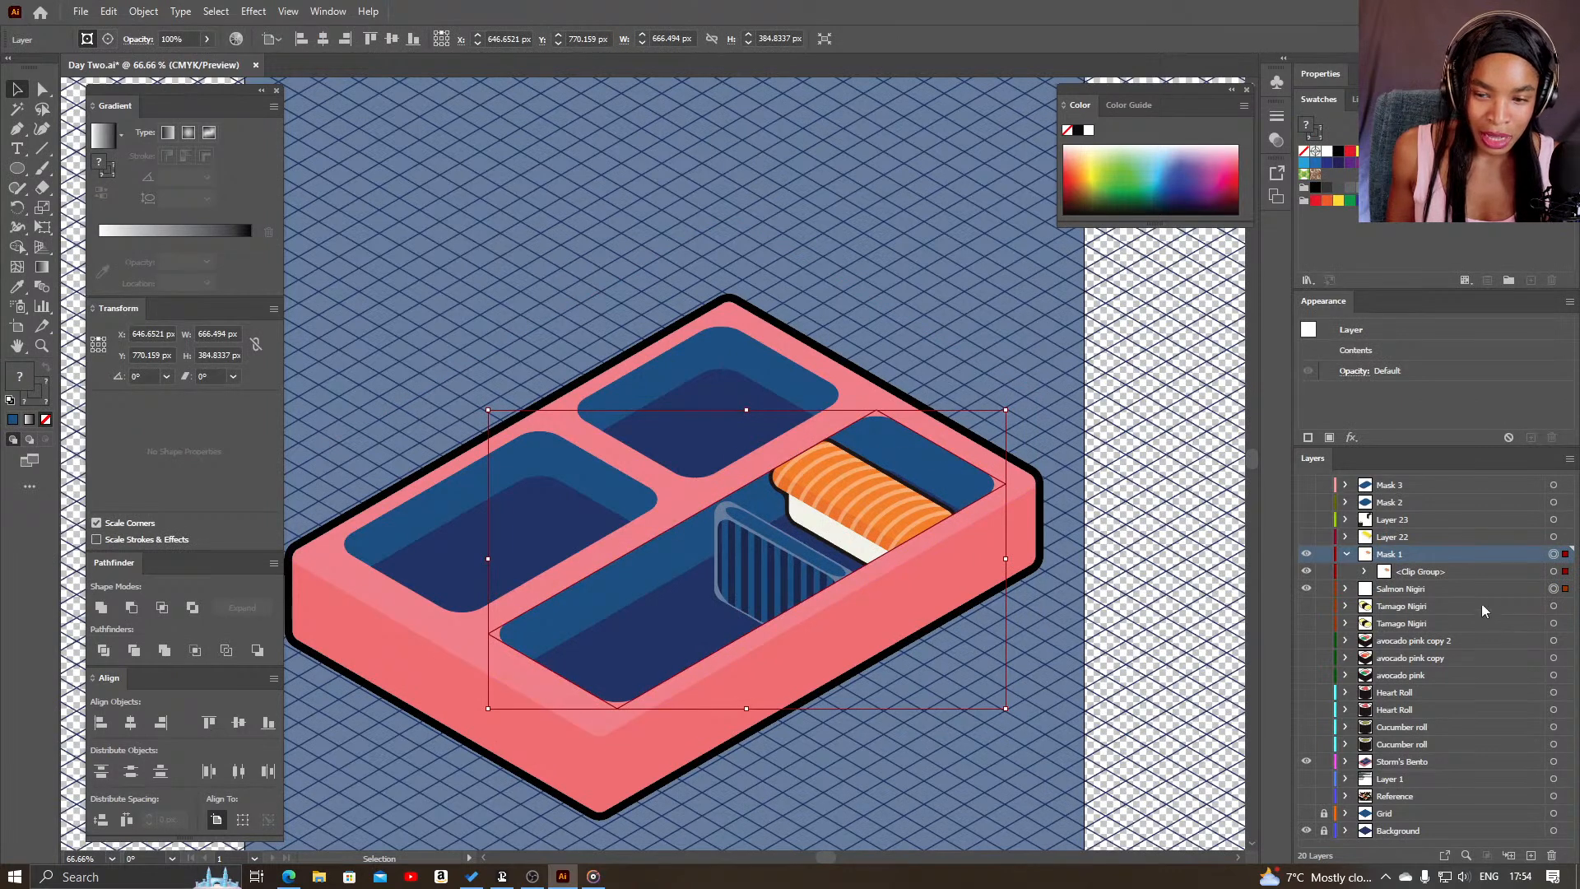
# - Select the clip group's clipping path and move its upper and left corner anchors outward onto the pink compartment divider
pyautogui.click(1364, 571)
pyautogui.click(1385, 605)
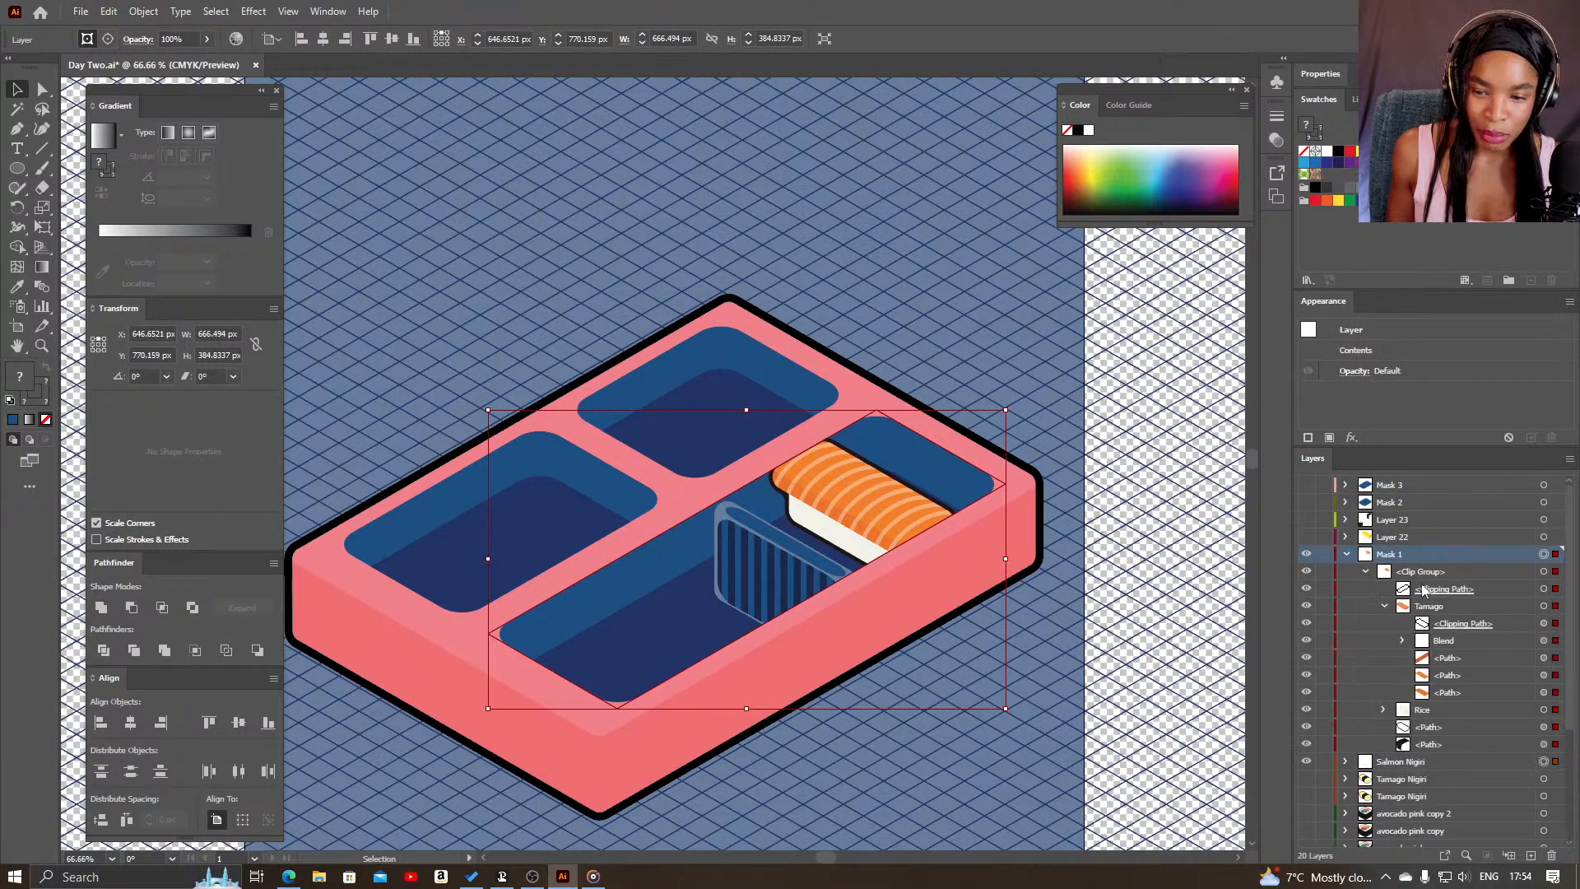
pyautogui.click(1545, 589)
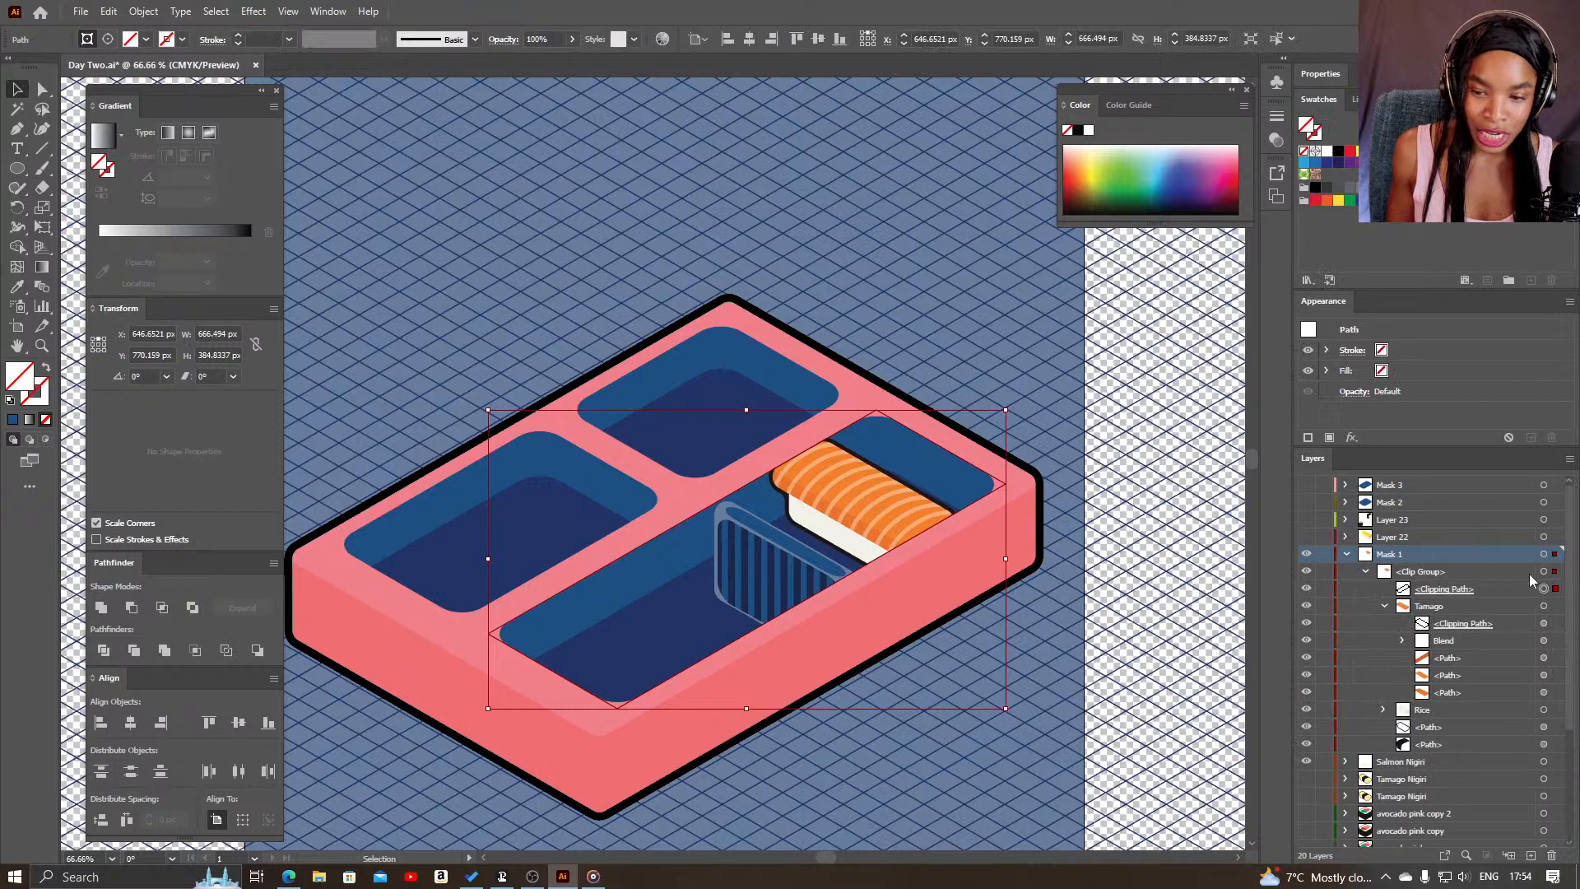
pyautogui.press('a')
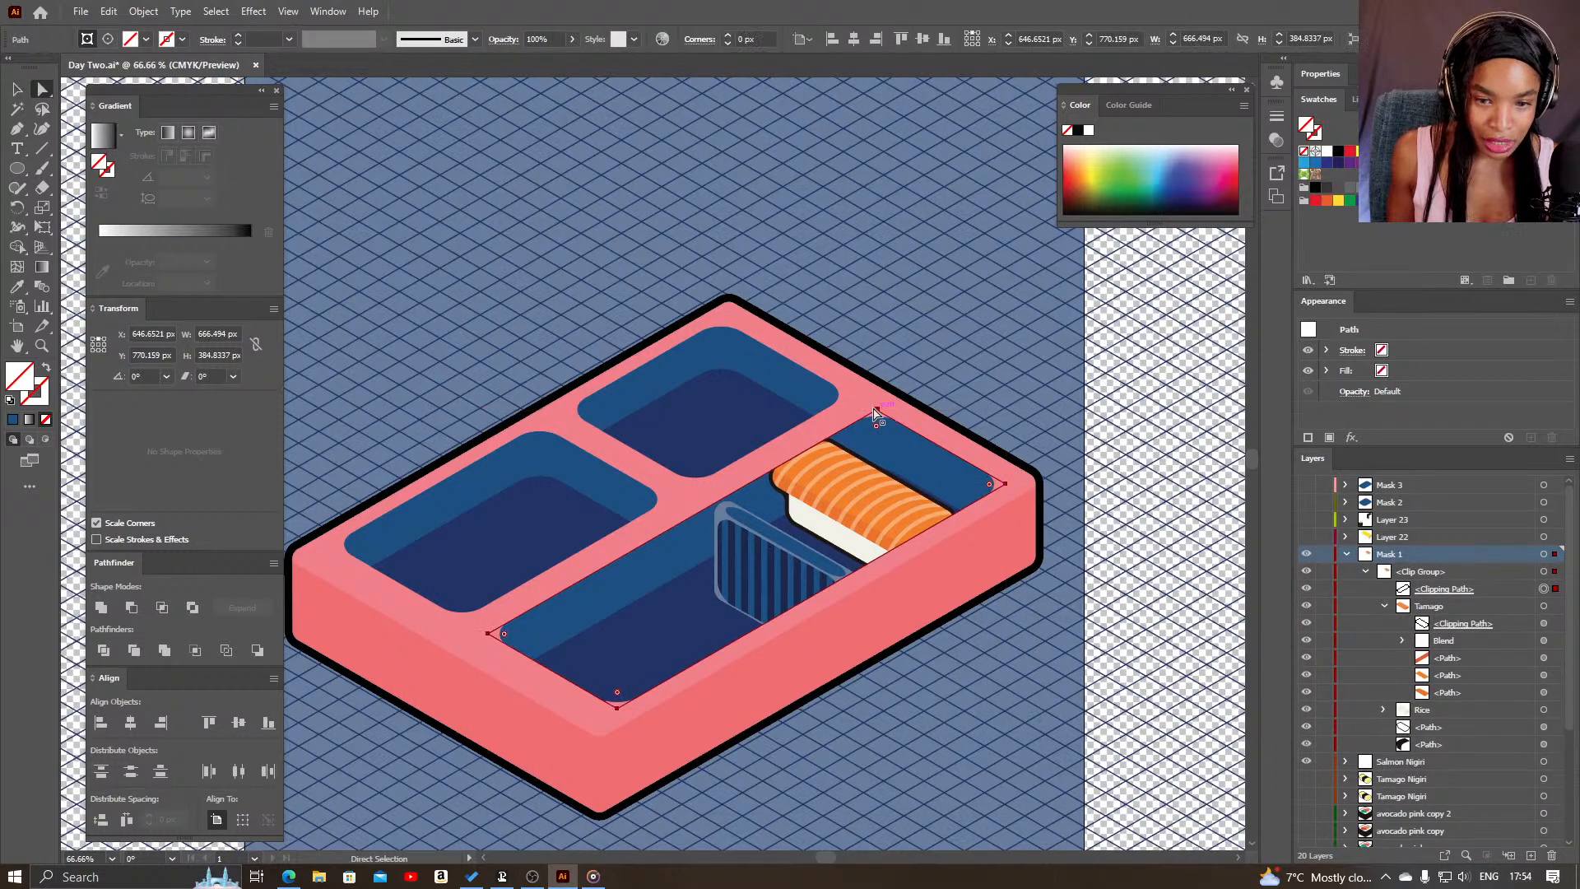
pyautogui.moveTo(876, 410); pyautogui.dragTo(859, 401)
pyautogui.moveTo(489, 634); pyautogui.dragTo(480, 630)
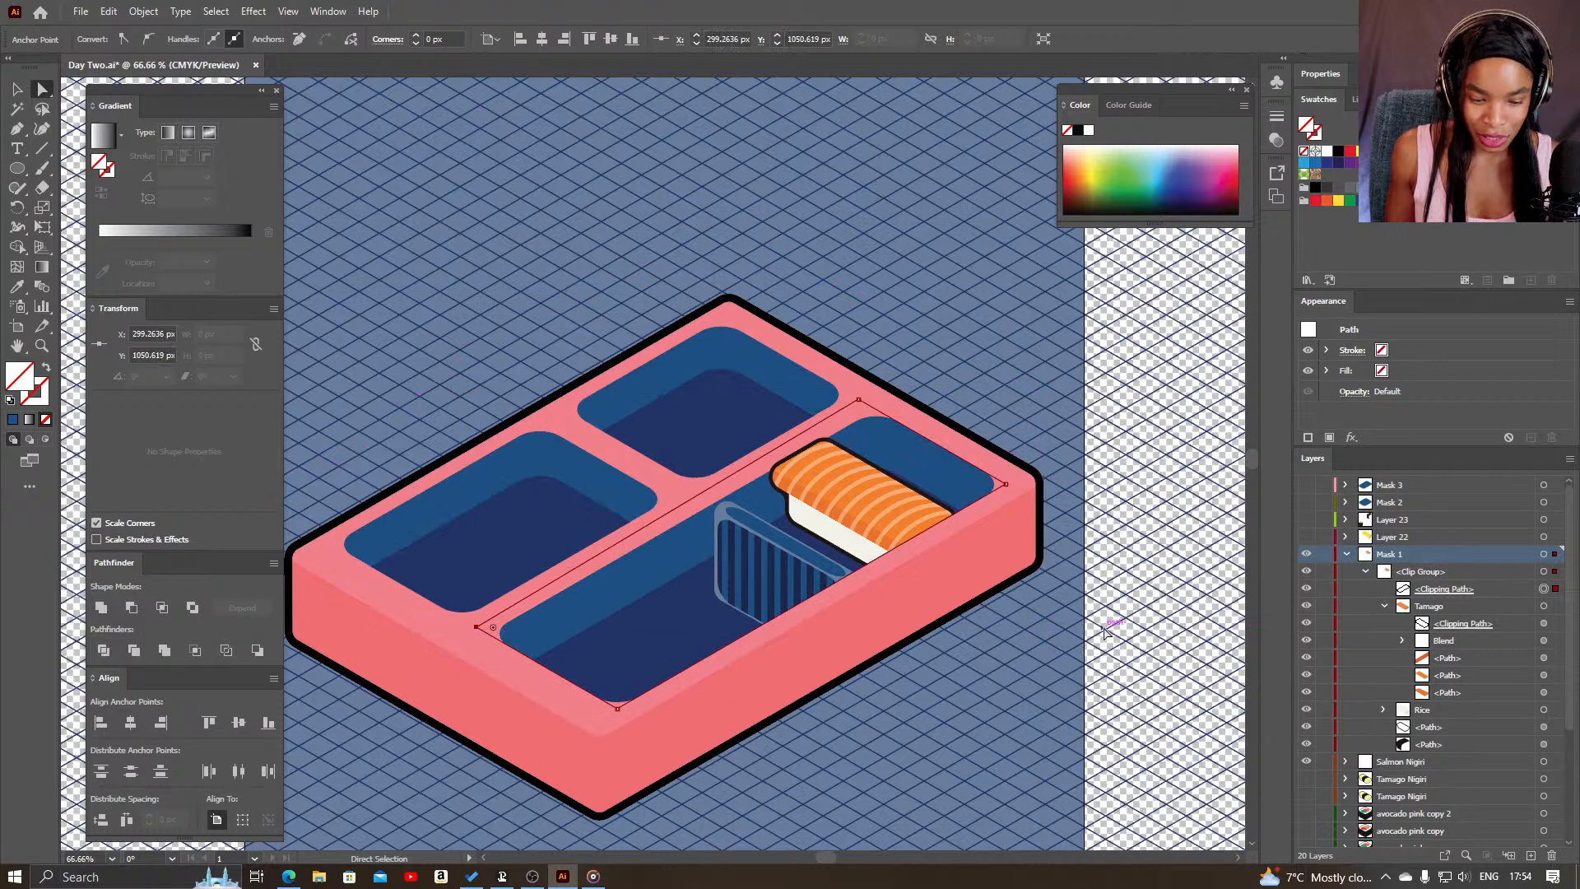
pyautogui.press('v')
pyautogui.click(1097, 623)
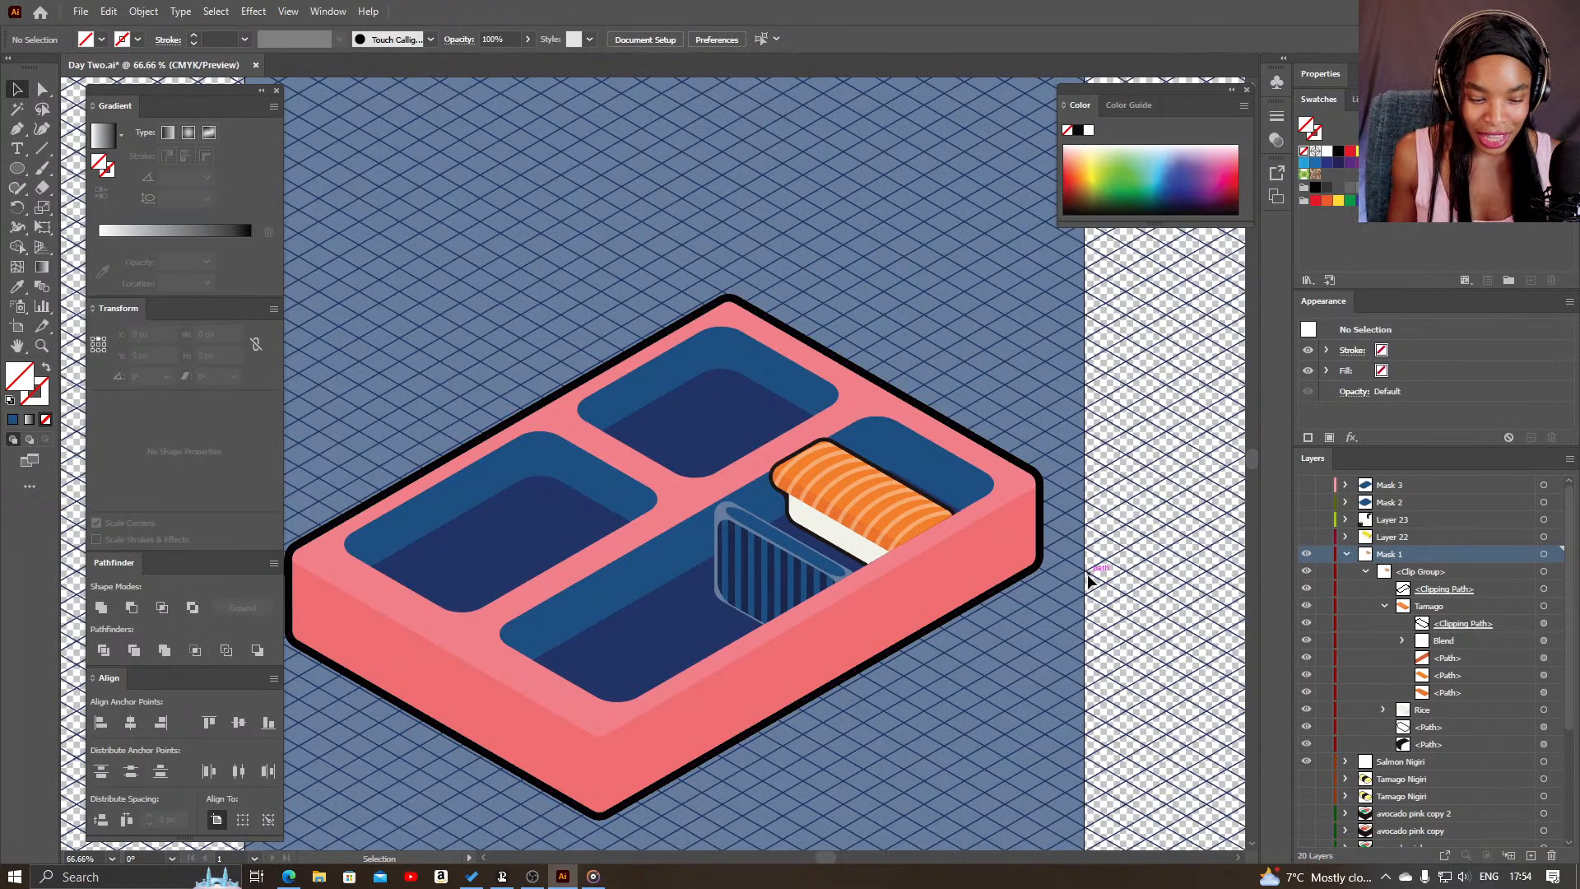
# - Undo the clipping path's corner edits and the clipping mask on Salmon Nigiri
pyautogui.hotkey('ctrl', 'z')
pyautogui.hotkey('ctrl', 'z')
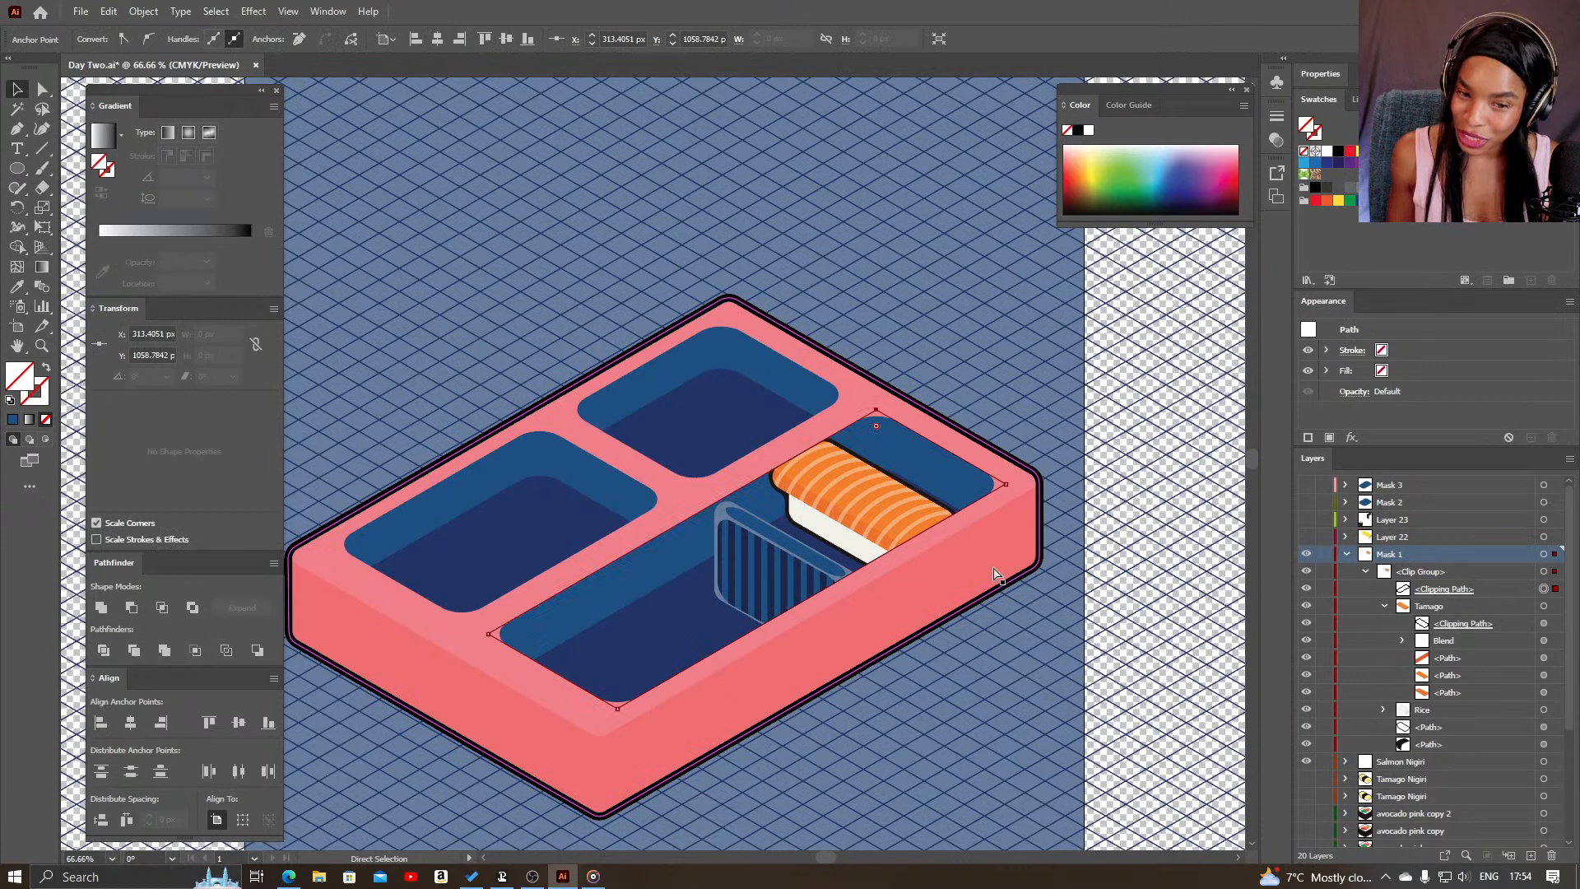
pyautogui.hotkey('ctrl', 'z')
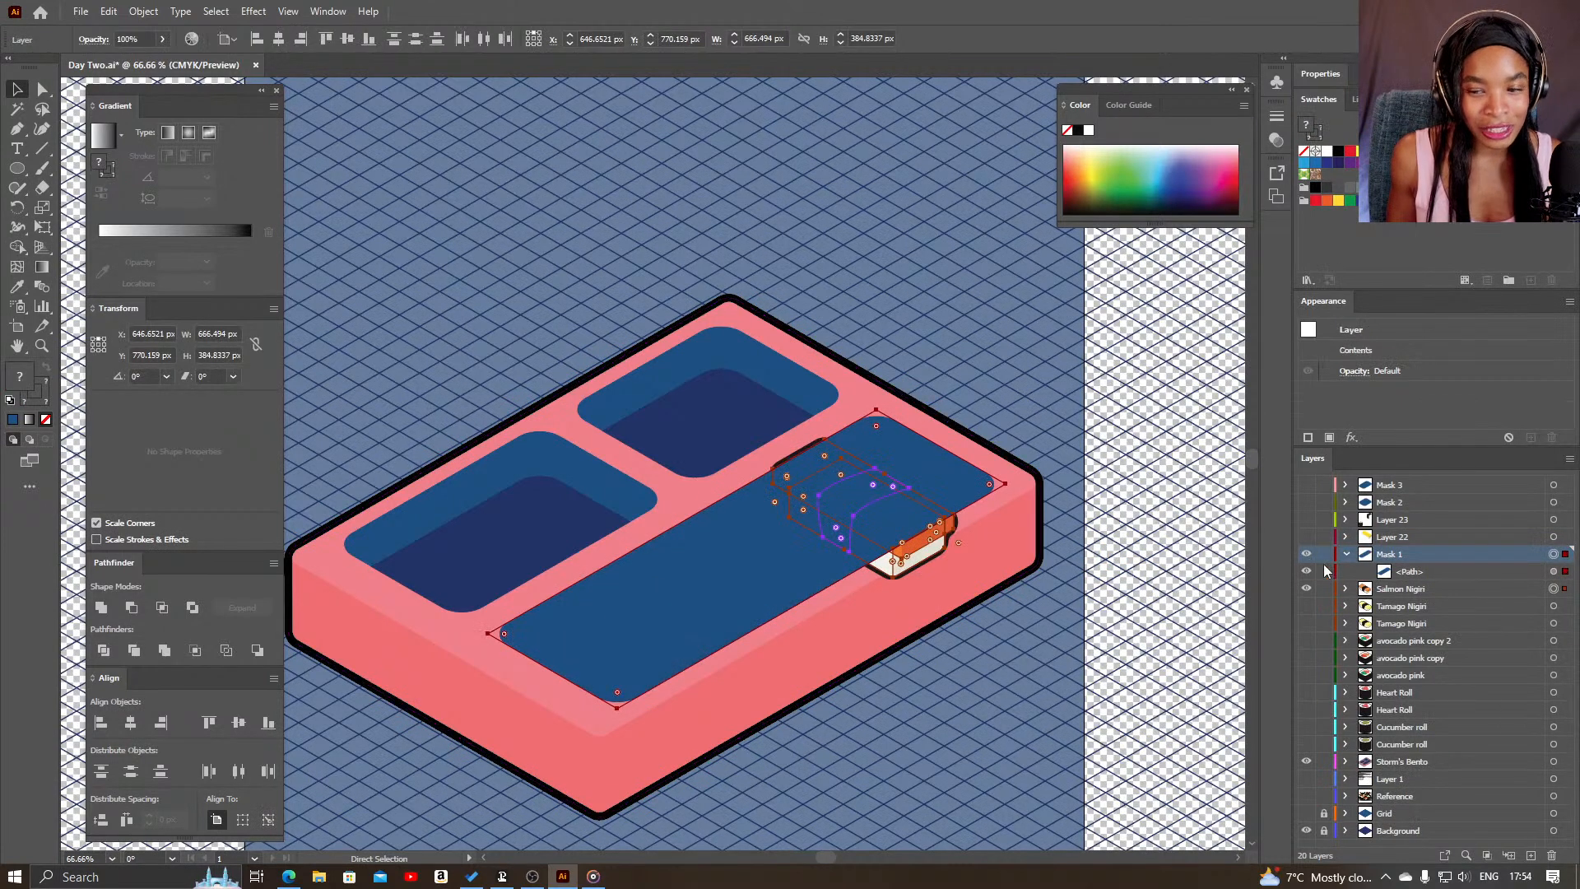
# - Hide Mask 1, show the other finished sushi layers beside Salmon Nigiri, and clear the selection
pyautogui.click(1346, 557)
pyautogui.click(1306, 556)
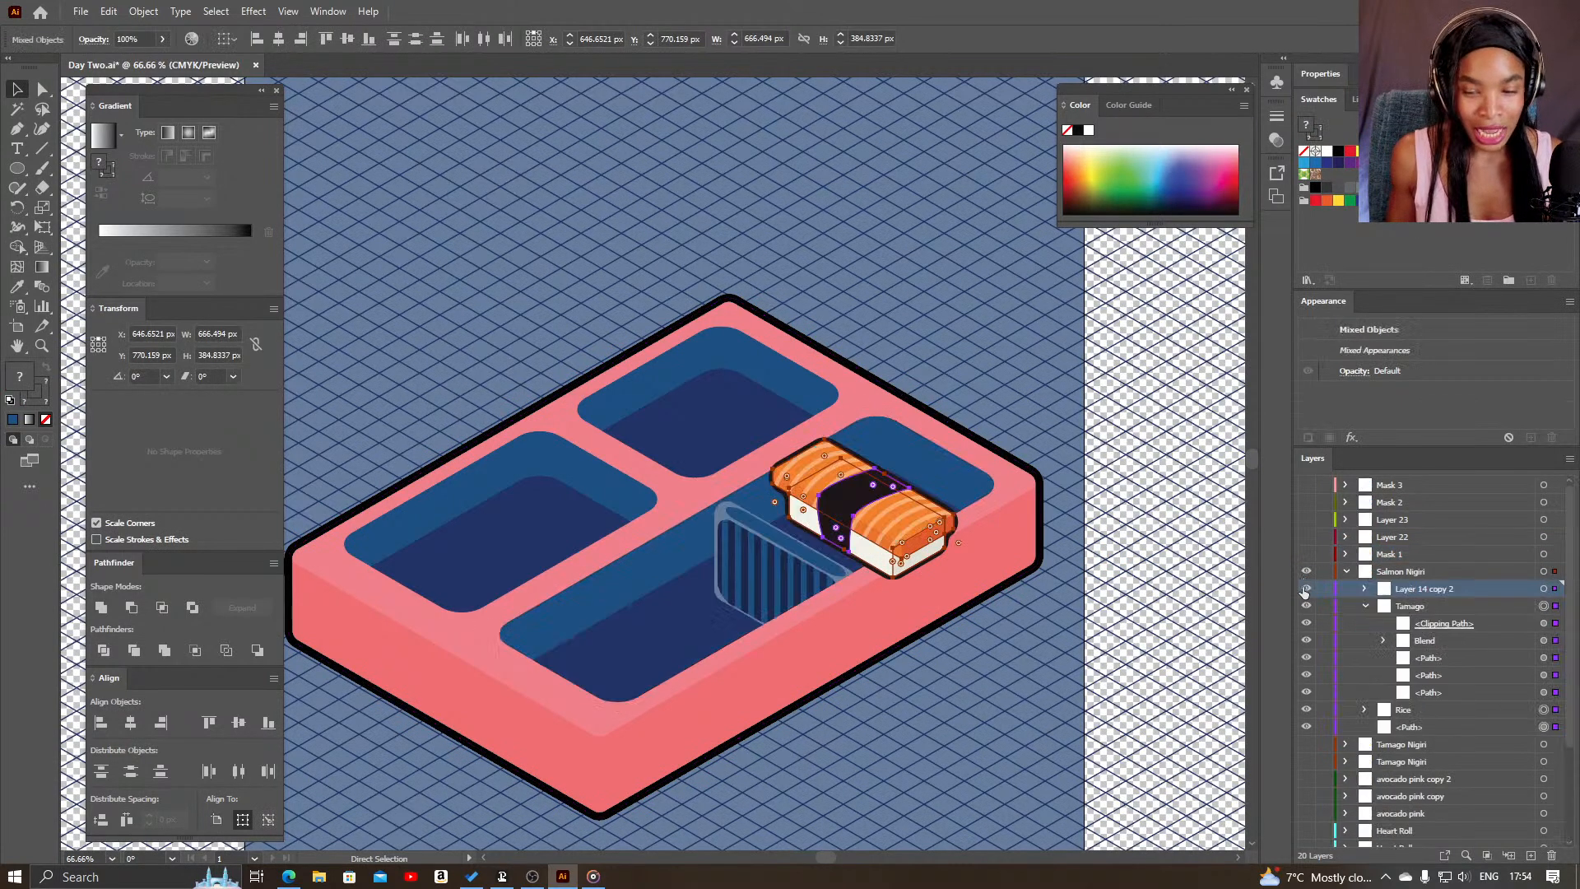
pyautogui.click(1346, 571)
pyautogui.moveTo(1306, 588); pyautogui.dragTo(1314, 689)
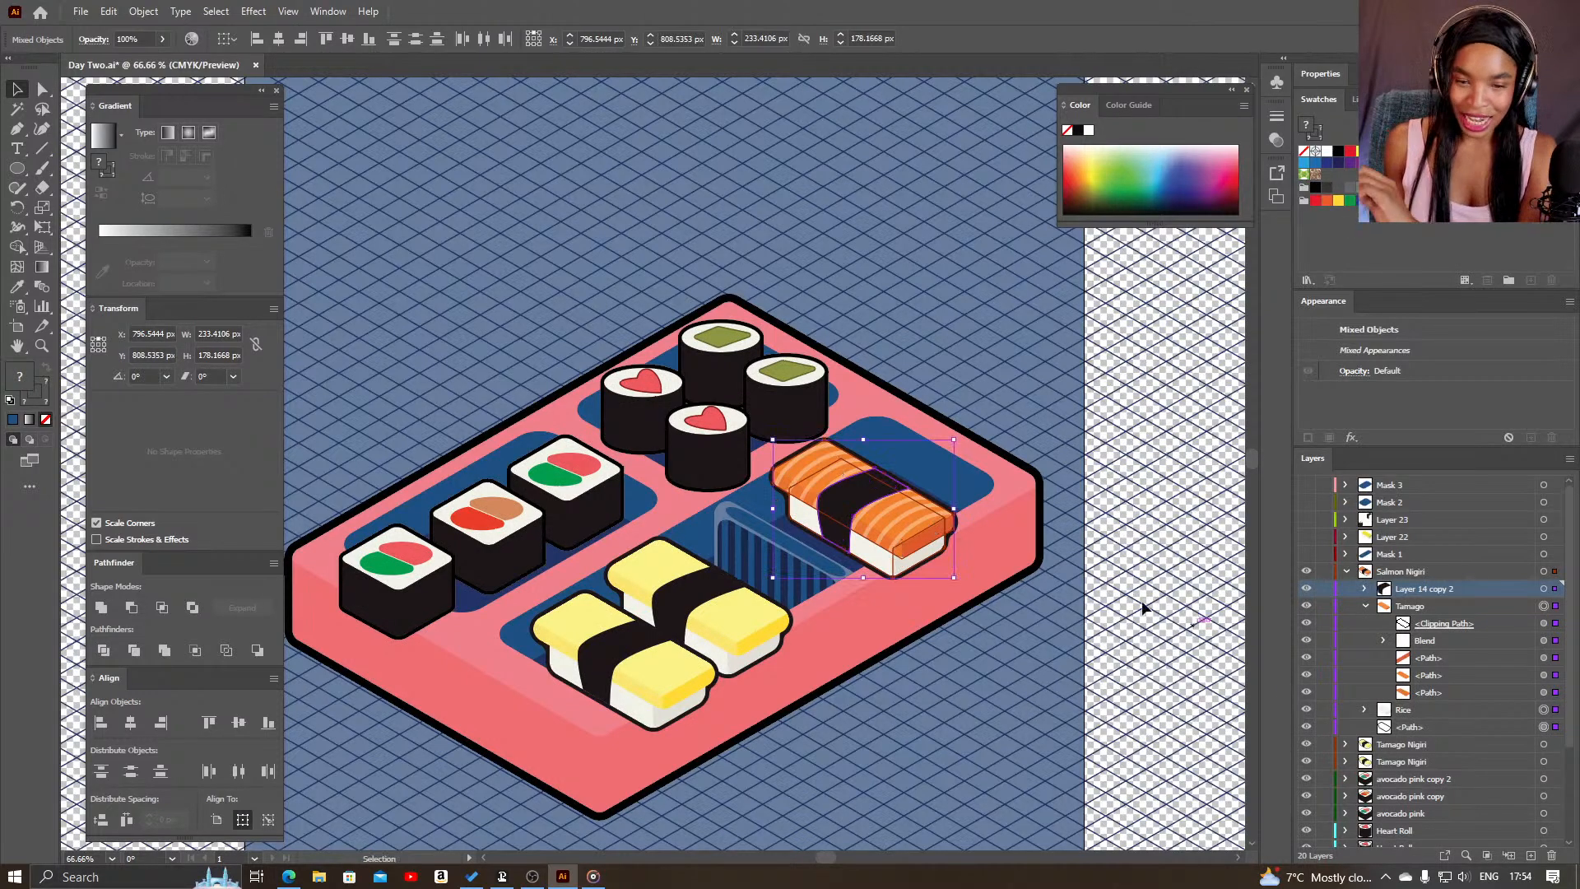
pyautogui.press('z')
pyautogui.moveTo(947, 442); pyautogui.dragTo(829, 463)
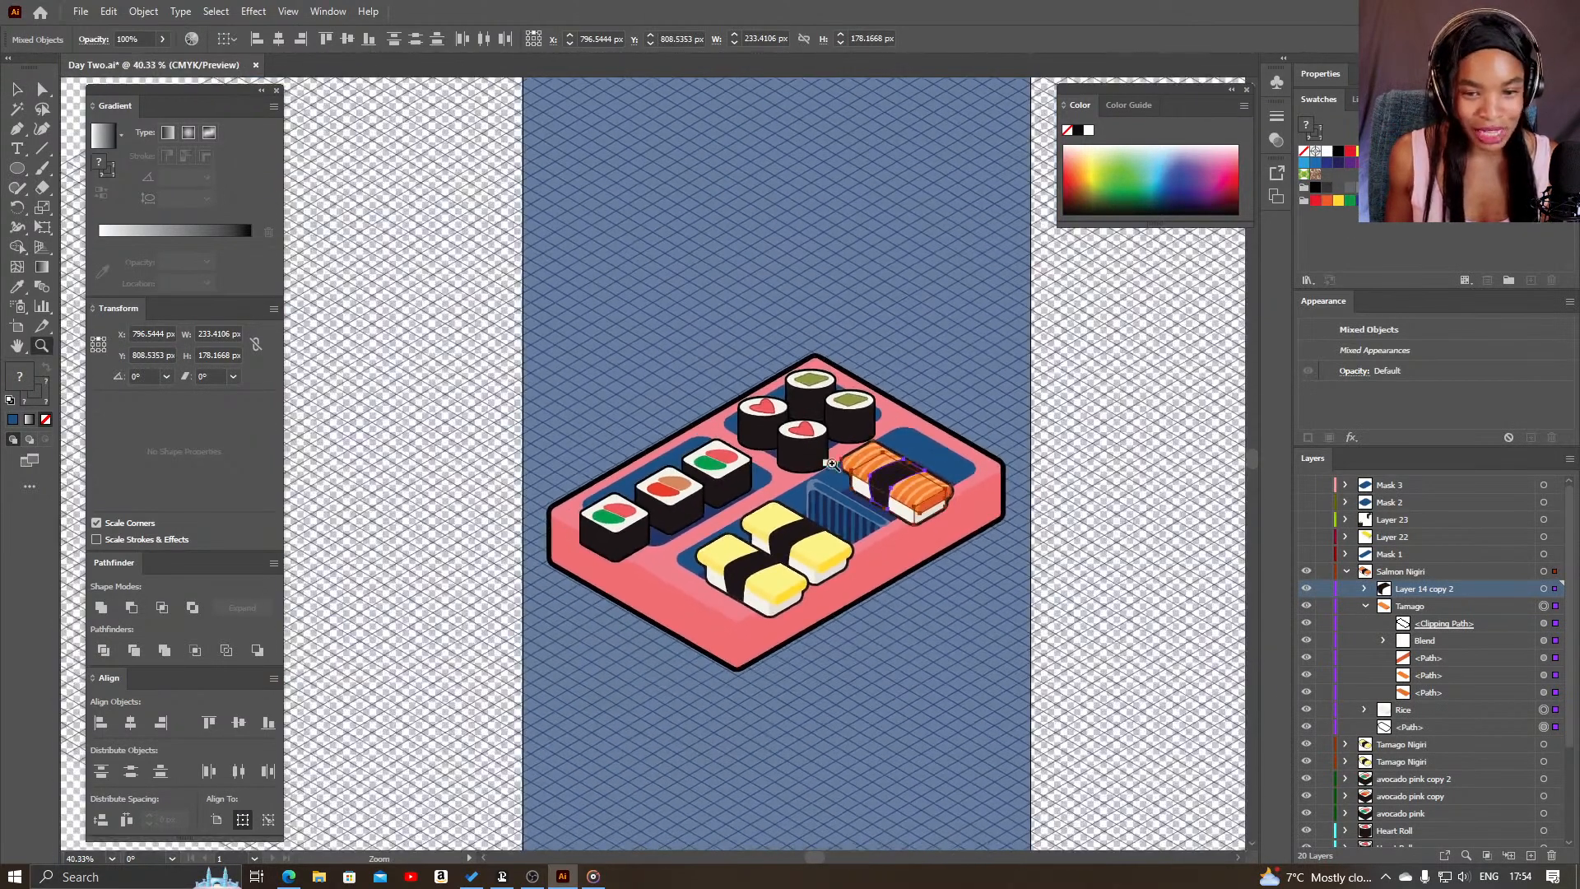
pyautogui.moveTo(920, 403); pyautogui.dragTo(883, 439)
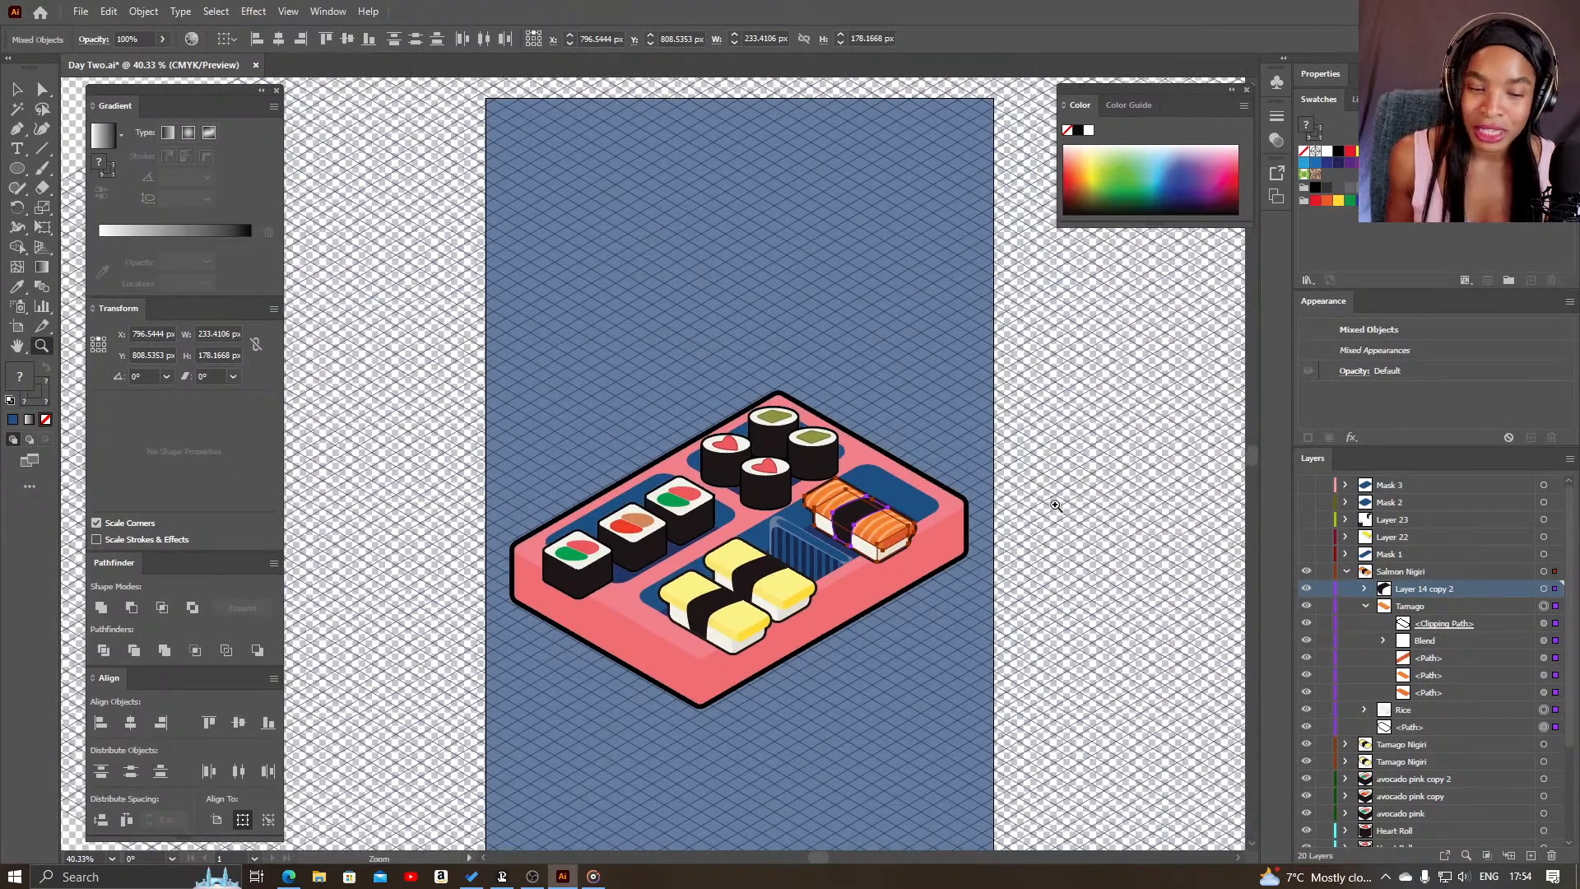
pyautogui.press('v')
pyautogui.click(1074, 418)
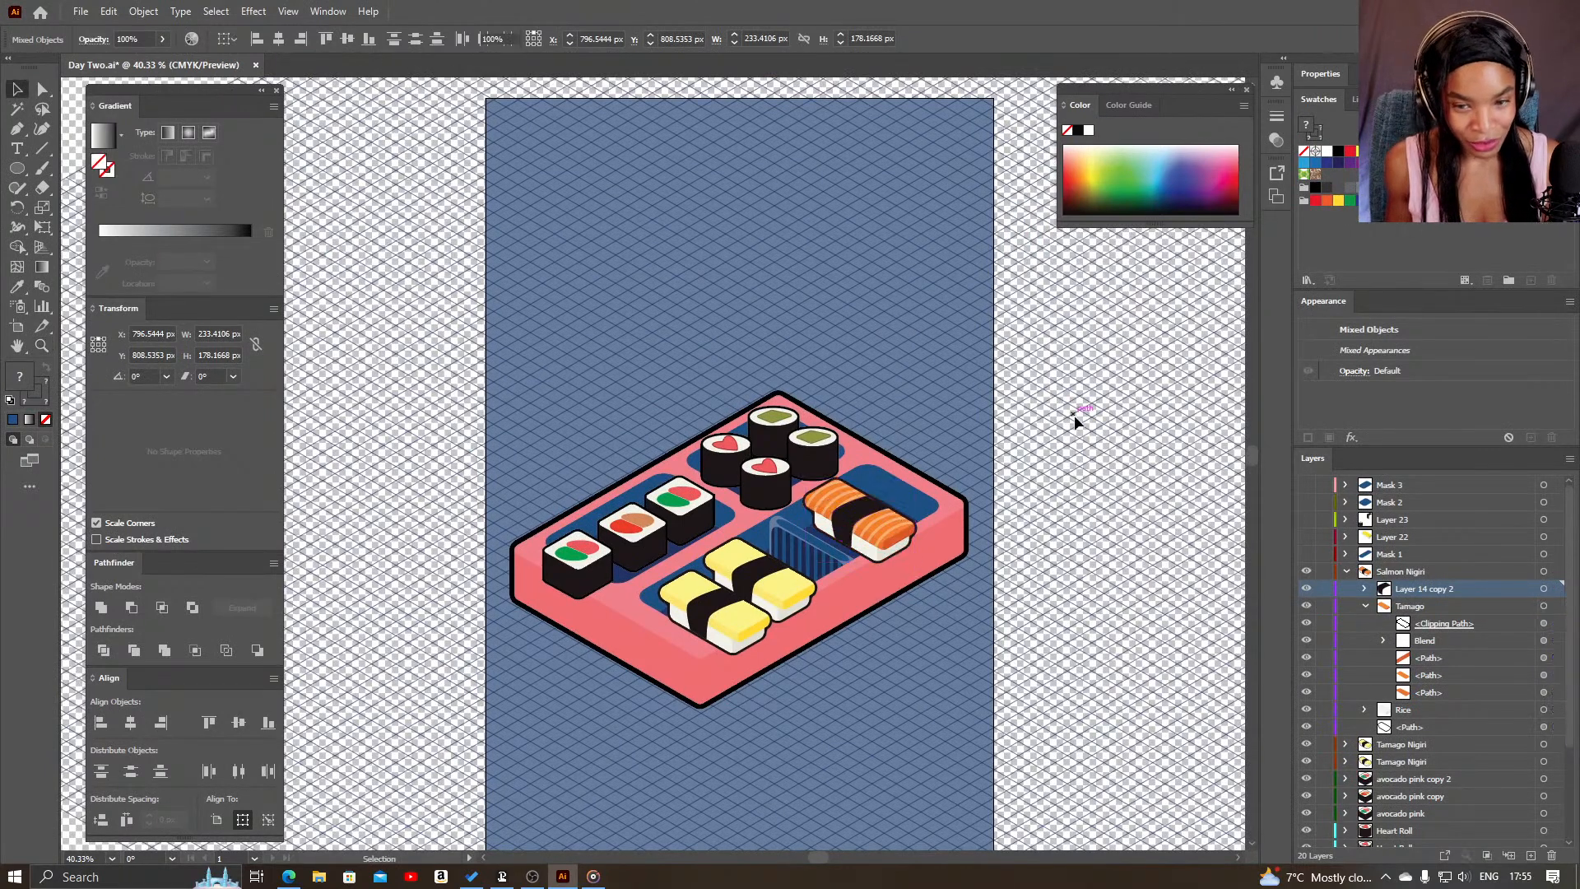